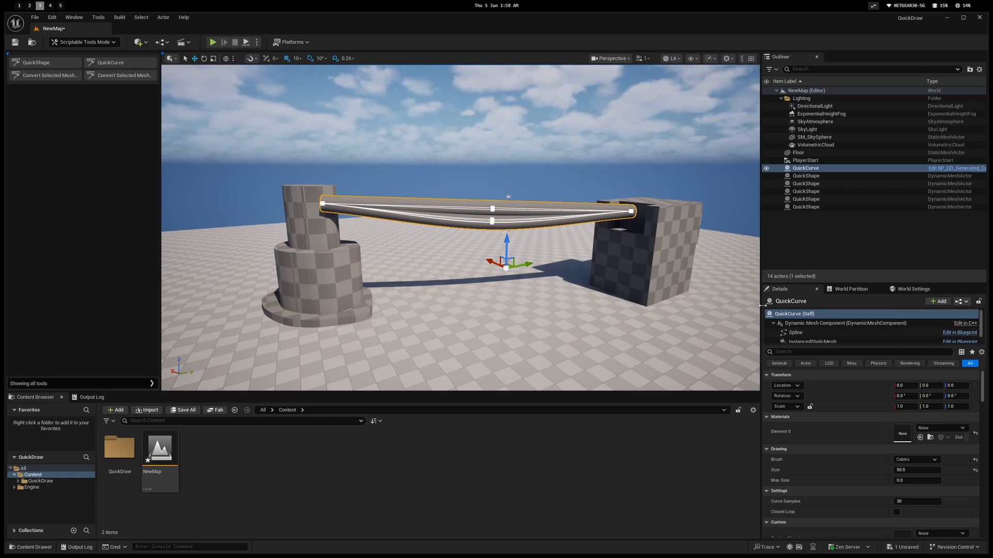
Reduce the selected QuickCurve cable bundle's size to about 16 and lower two of its further settings
{"action": "scroll", "coordinate": [917, 456], "scroll_direction": "down", "scroll_amount": 2}
{"action": "left_click_drag", "start_coordinate": [917, 421], "coordinate": [895, 421]}
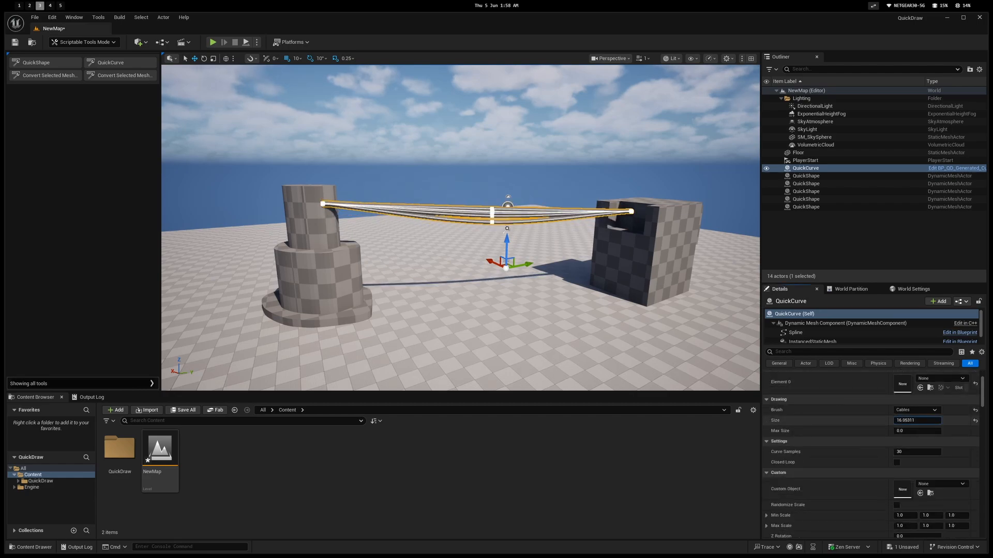
{"action": "scroll", "coordinate": [917, 450], "scroll_direction": "down", "scroll_amount": 5}
{"action": "left_click_drag", "start_coordinate": [916, 482], "coordinate": [886, 481]}
{"action": "left_click_drag", "start_coordinate": [916, 461], "coordinate": [900, 461]}
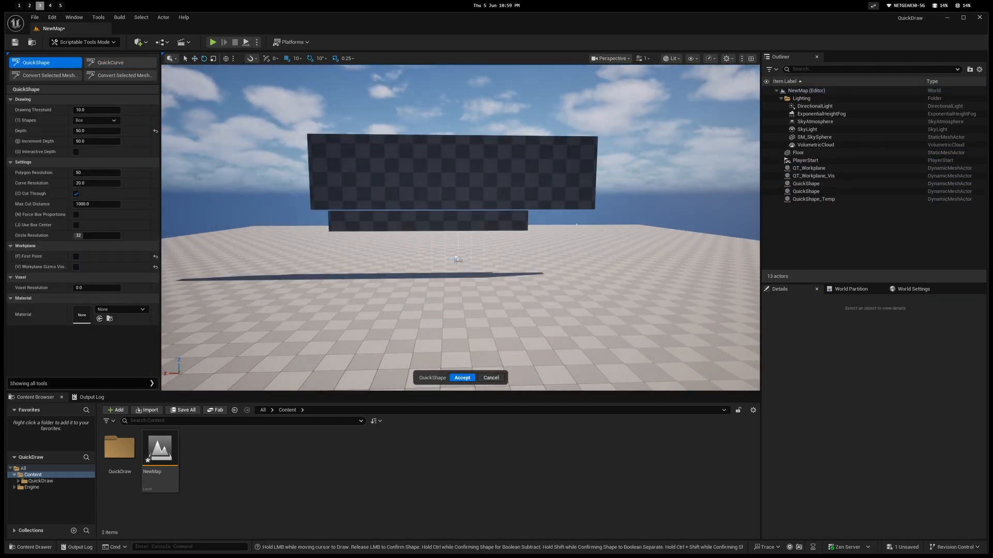
Draw two more box shapes with QuickShape at the edges of the floating blocks
{"action": "mouse_move", "coordinate": [590, 155]}
{"action": "left_mouse_down"}
{"action": "mouse_move", "coordinate": [647, 188]}
{"action": "mouse_move", "coordinate": [535, 216]}
{"action": "left_mouse_up"}
{"action": "left_click_drag", "start_coordinate": [349, 211], "coordinate": [357, 236]}
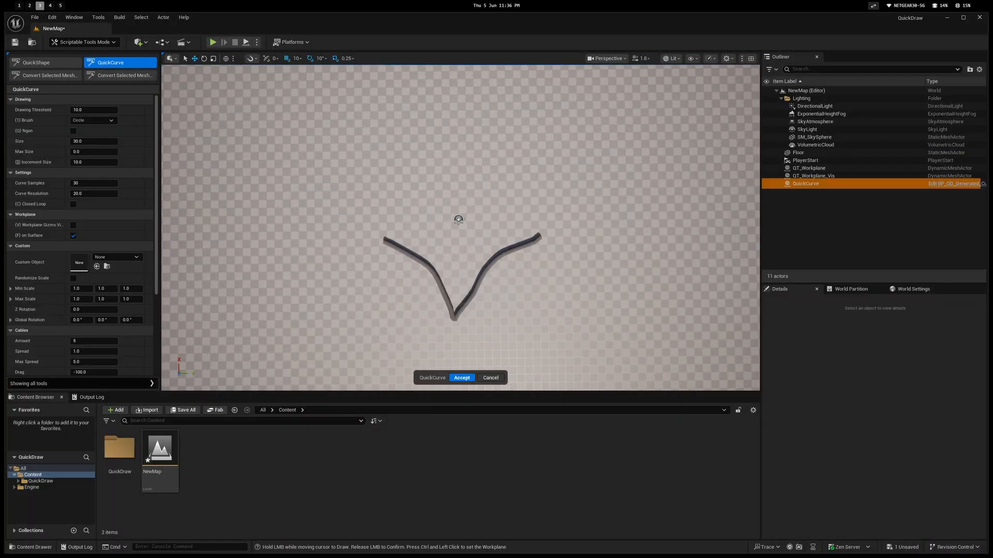
Sketch an aircraft's wing edges, fuselage lines and wingtips on the floor with QuickCurve's circle brush at size 30
{"action": "left_click_drag", "start_coordinate": [271, 195], "coordinate": [660, 205]}
{"action": "left_click_drag", "start_coordinate": [441, 111], "coordinate": [434, 210]}
{"action": "left_click_drag", "start_coordinate": [481, 119], "coordinate": [497, 241]}
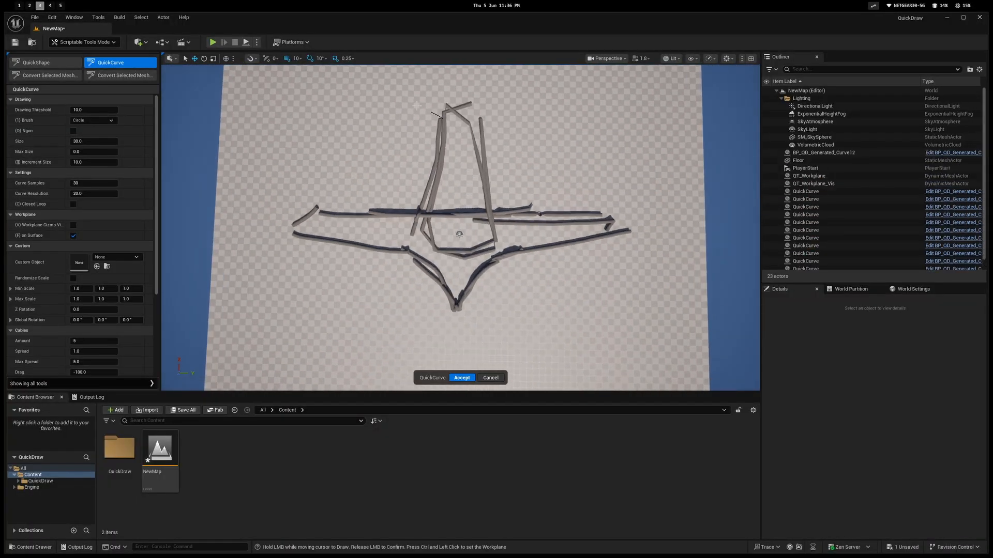
{"action": "left_click_drag", "start_coordinate": [641, 205], "coordinate": [628, 248]}
{"action": "left_click_drag", "start_coordinate": [318, 218], "coordinate": [295, 243]}
Draw QuickShape lasso shapes that fill the rings at both wingtips
{"action": "left_click", "coordinate": [44, 62]}
{"action": "right_click_drag", "start_coordinate": [460, 227], "coordinate": [460, 259]}
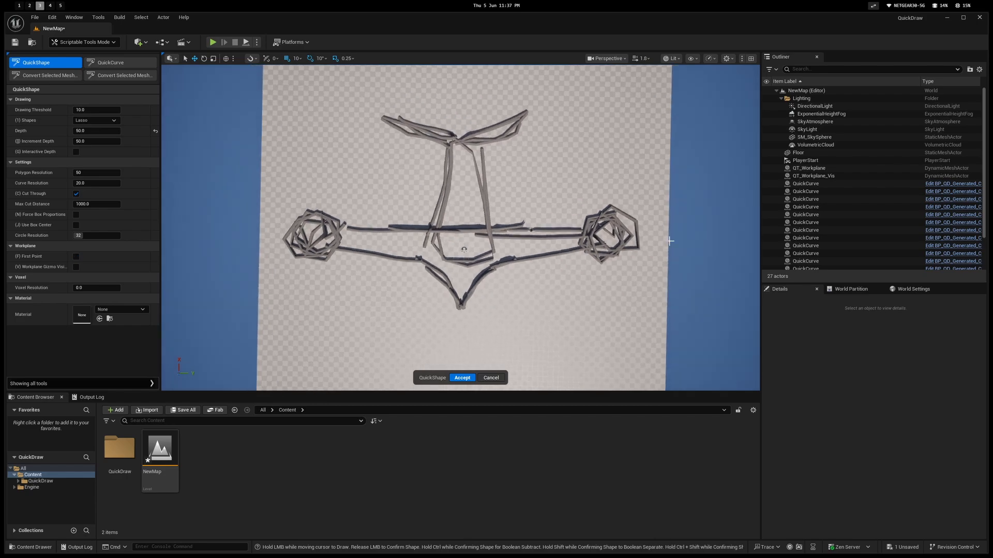
{"action": "left_click_drag", "start_coordinate": [600, 212], "coordinate": [595, 215]}
{"action": "left_click_drag", "start_coordinate": [331, 217], "coordinate": [336, 222]}
Draw an upright lasso side profile along the aircraft's fuselage, with a slanted bar extending from its end
{"action": "key", "text": "v"}
{"action": "mouse_move", "coordinate": [405, 260]}
{"action": "right_mouse_down"}
{"action": "mouse_move", "coordinate": [507, 228]}
{"action": "mouse_move", "coordinate": [516, 207]}
{"action": "mouse_move", "coordinate": [516, 233]}
{"action": "right_mouse_up"}
{"action": "key", "text": "v"}
{"action": "left_click_drag", "start_coordinate": [408, 248], "coordinate": [620, 277]}
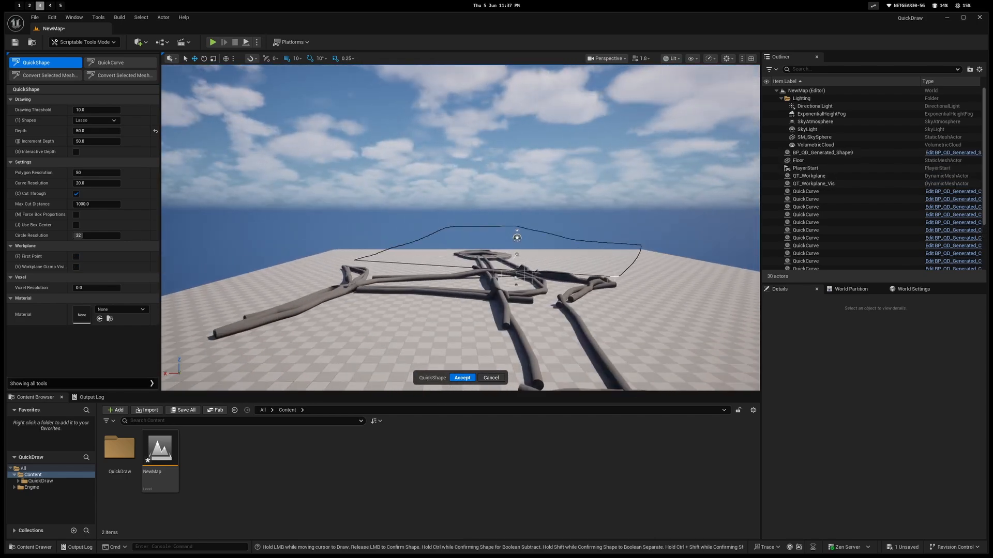
{"action": "key", "text": "ctrl+z"}
{"action": "right_click_drag", "start_coordinate": [517, 233], "coordinate": [525, 243]}
{"action": "mouse_move", "coordinate": [318, 281]}
{"action": "left_mouse_down"}
{"action": "mouse_move", "coordinate": [662, 279]}
{"action": "mouse_move", "coordinate": [357, 274]}
{"action": "left_mouse_up"}
{"action": "right_click_drag", "start_coordinate": [356, 274], "coordinate": [378, 256]}
{"action": "left_click_drag", "start_coordinate": [377, 256], "coordinate": [305, 227]}
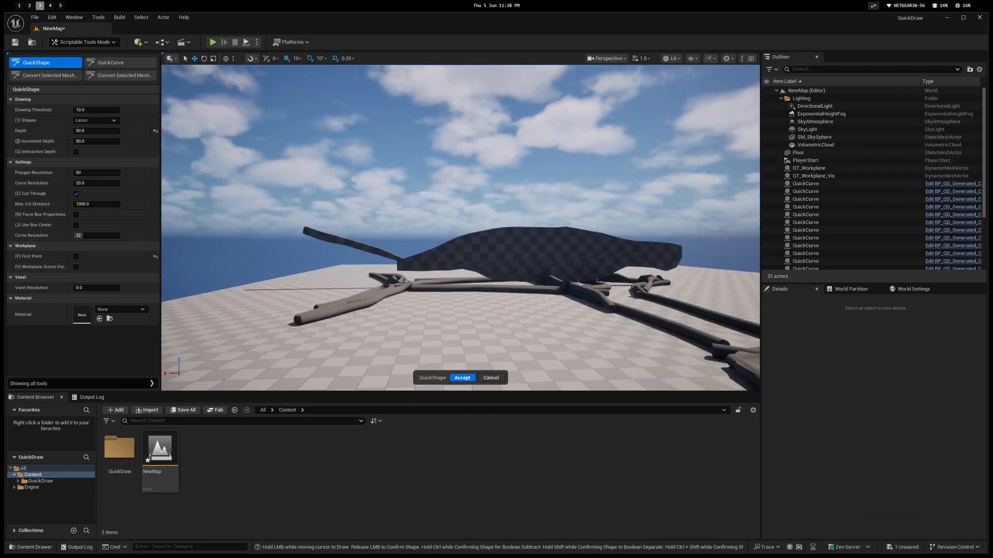
Fill one wing outline of the aircraft with a lasso shape from above and confirm it
{"action": "right_click_drag", "start_coordinate": [305, 228], "coordinate": [341, 289]}
{"action": "right_click_drag", "start_coordinate": [460, 228], "coordinate": [460, 289]}
{"action": "left_click_drag", "start_coordinate": [365, 191], "coordinate": [493, 222]}
{"action": "key", "text": "ctrl+z"}
{"action": "right_click_drag", "start_coordinate": [460, 228], "coordinate": [486, 227]}
{"action": "left_click_drag", "start_coordinate": [357, 212], "coordinate": [543, 232]}
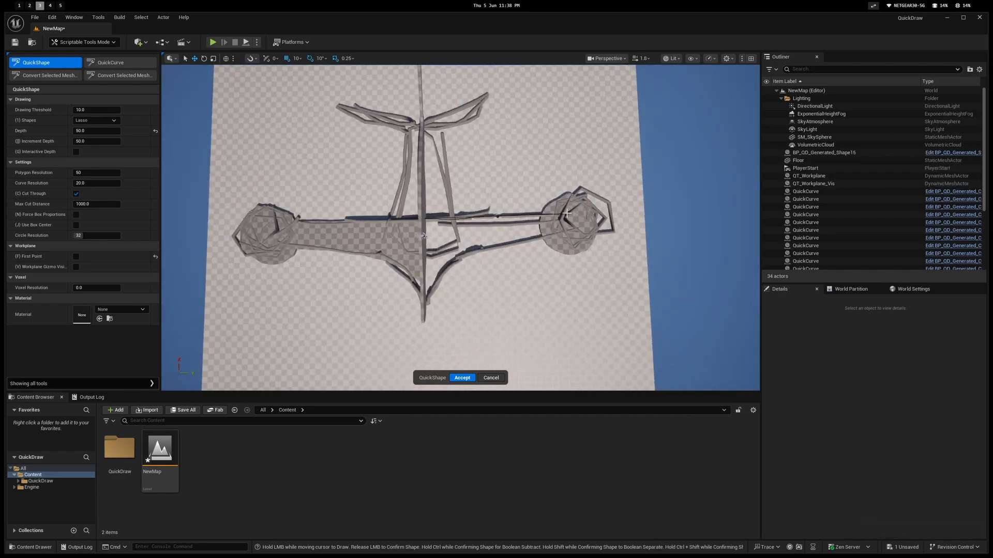
{"action": "key", "text": "Return"}
{"action": "right_click_drag", "start_coordinate": [460, 227], "coordinate": [461, 175]}
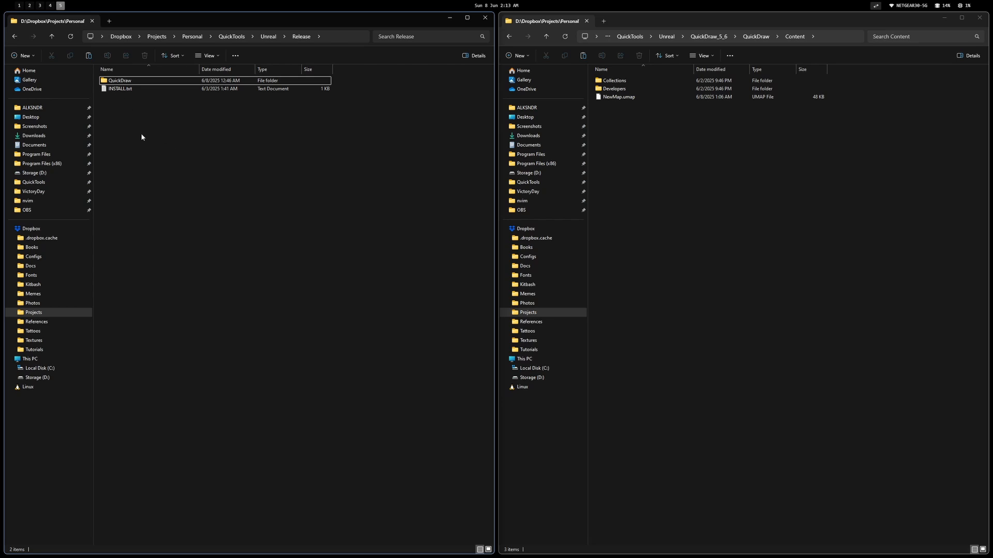
In File Explorer, examine the QuickDraw folder and INSTALL.txt in Release, and the contents of the QuickDraw project's root folder
{"action": "left_click", "coordinate": [118, 83]}
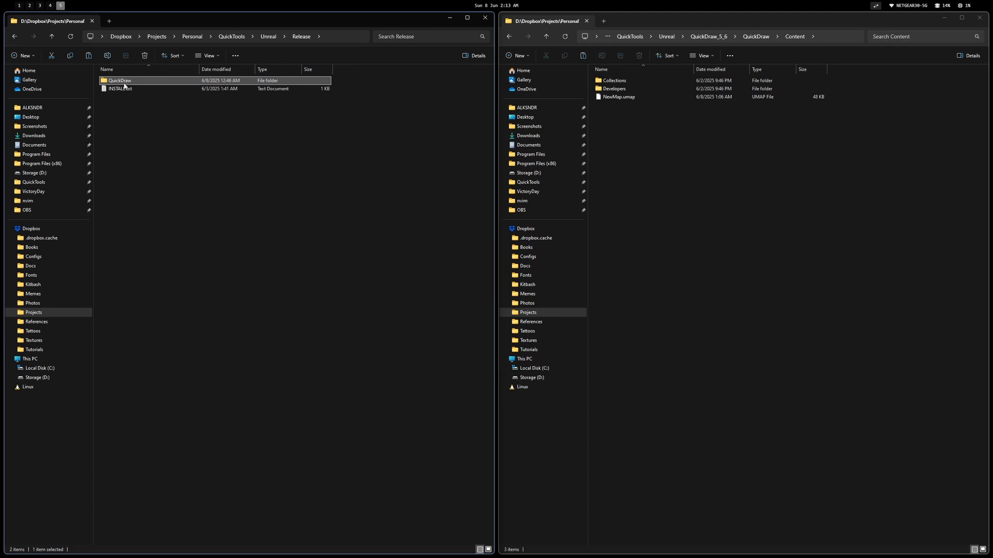
{"action": "left_click", "coordinate": [124, 89]}
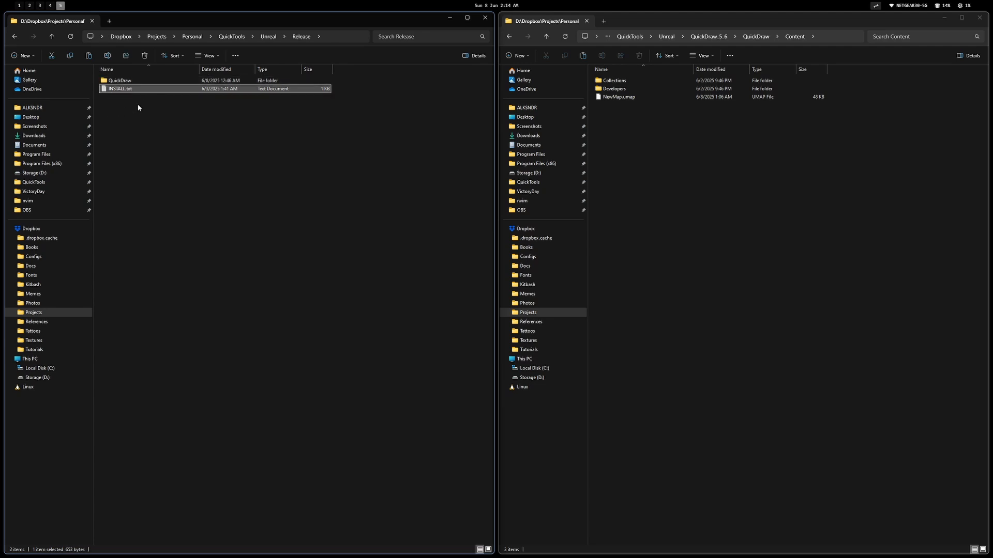
{"action": "left_click", "coordinate": [137, 104]}
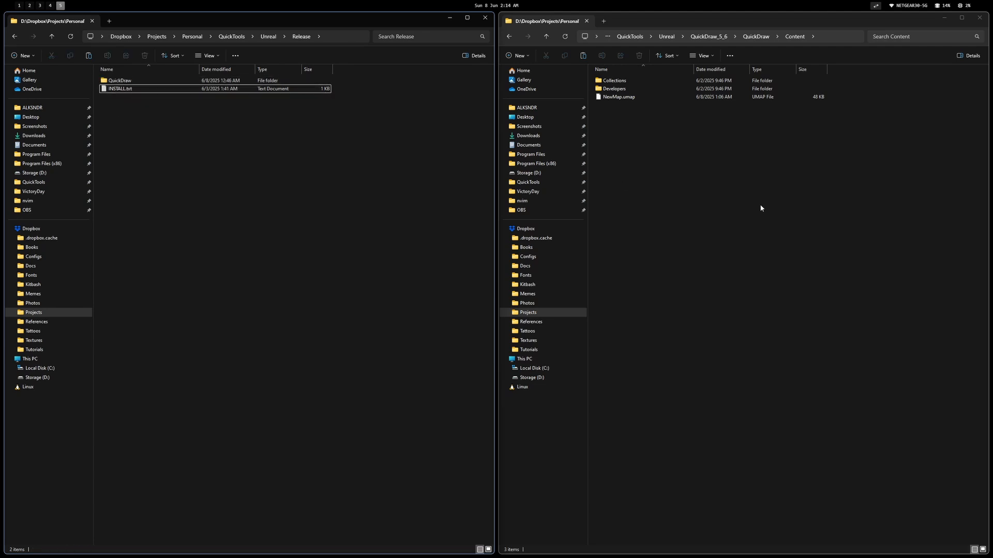
{"action": "left_click", "coordinate": [762, 38]}
{"action": "left_click", "coordinate": [808, 255]}
{"action": "left_click_drag", "start_coordinate": [731, 234], "coordinate": [693, 71]}
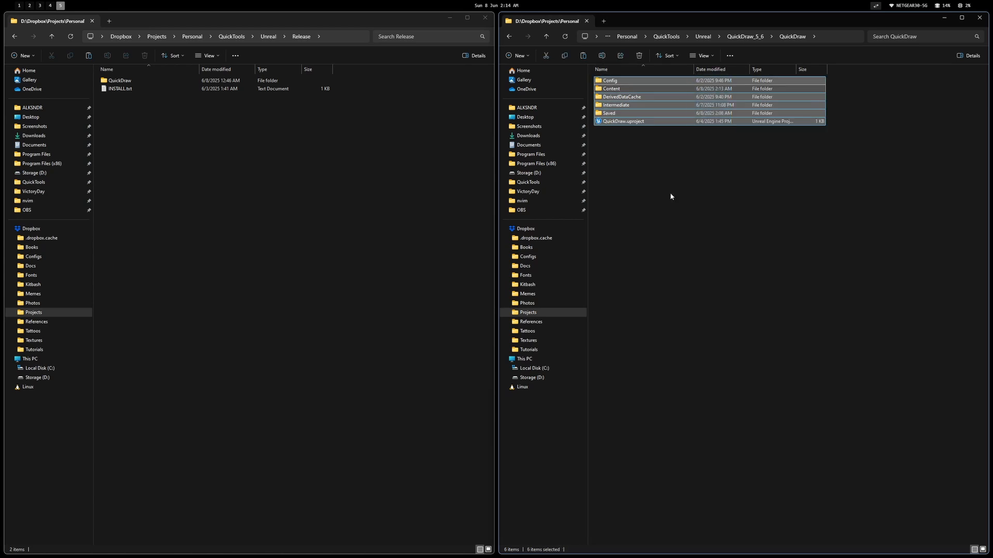
{"action": "left_click", "coordinate": [671, 196]}
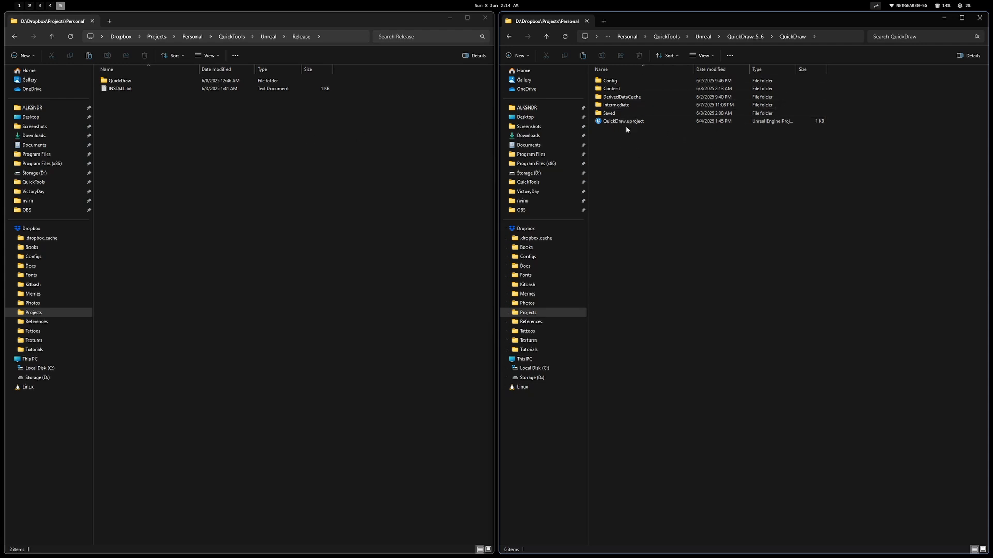
Copy the QuickDraw folder from Release into the project's Content folder
{"action": "double_click", "coordinate": [616, 91]}
{"action": "left_click", "coordinate": [197, 163]}
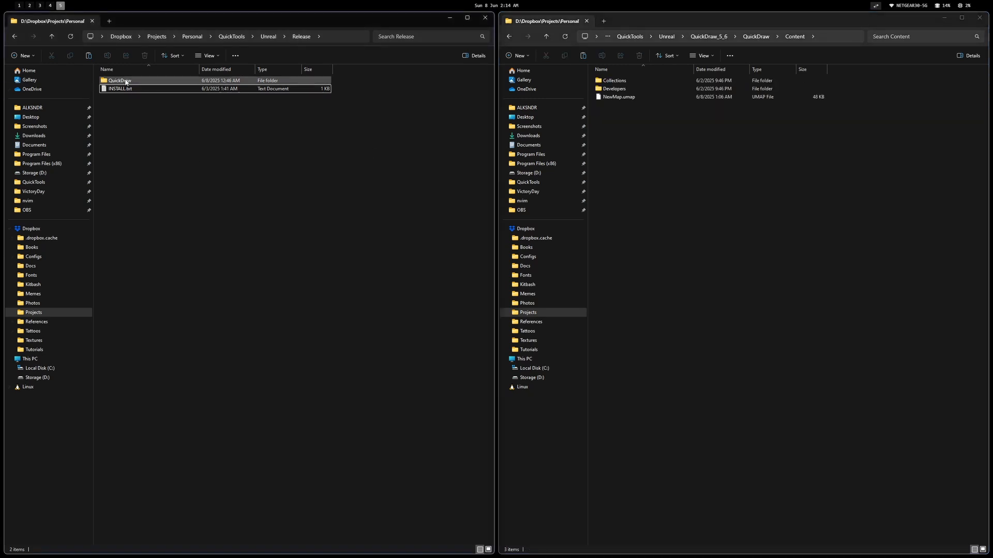
{"action": "left_click", "coordinate": [127, 82]}
{"action": "left_click", "coordinate": [655, 133]}
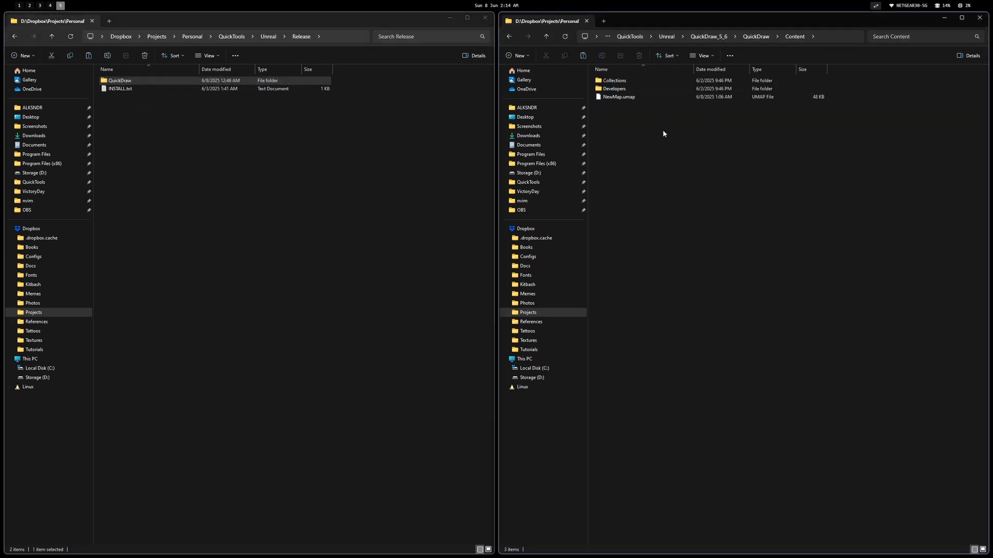
{"action": "key", "text": "ctrl+v"}
Switch to Unreal Editor and examine the _GENERATED folder inside Content/QuickDraw
{"action": "key", "text": "alt+3"}
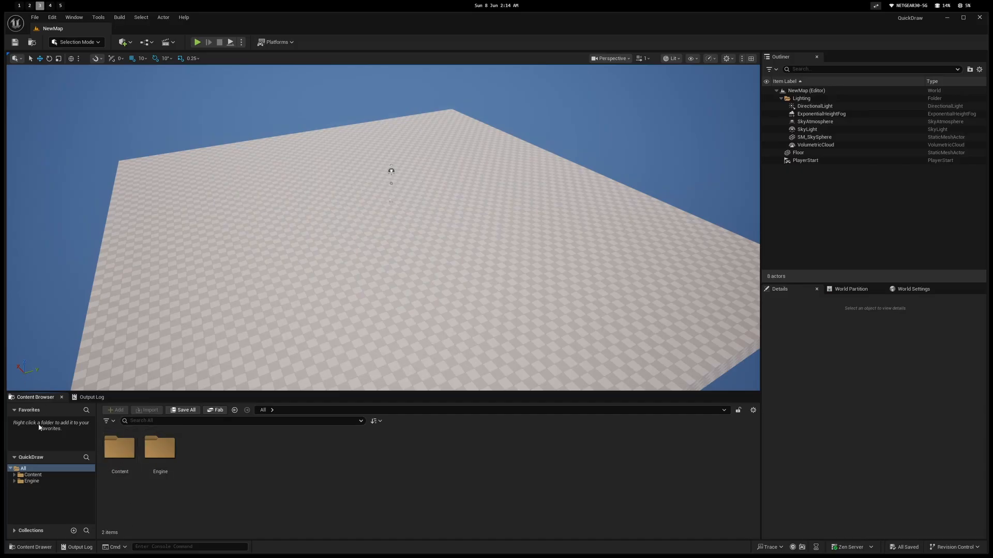
{"action": "left_click", "coordinate": [29, 475]}
{"action": "double_click", "coordinate": [120, 446]}
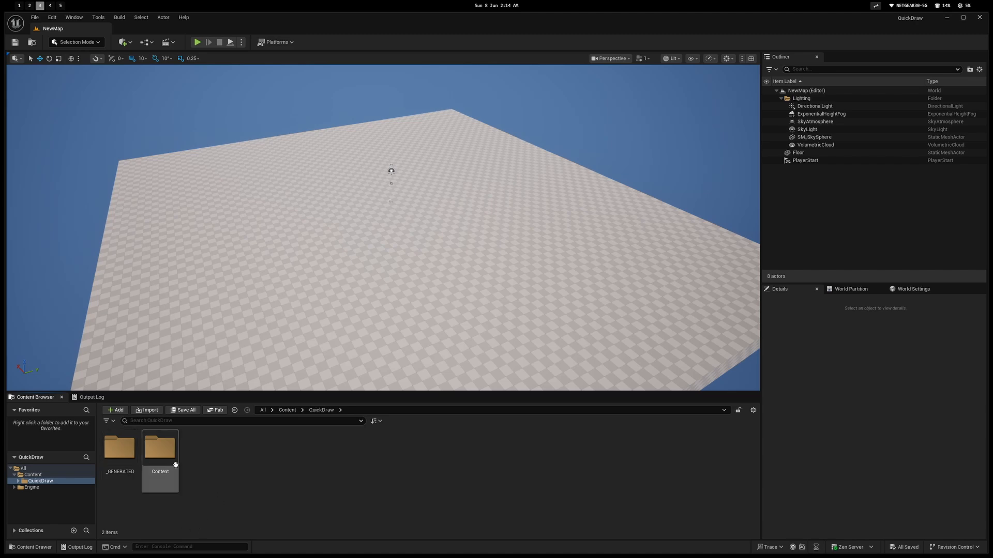
{"action": "double_click", "coordinate": [121, 447]}
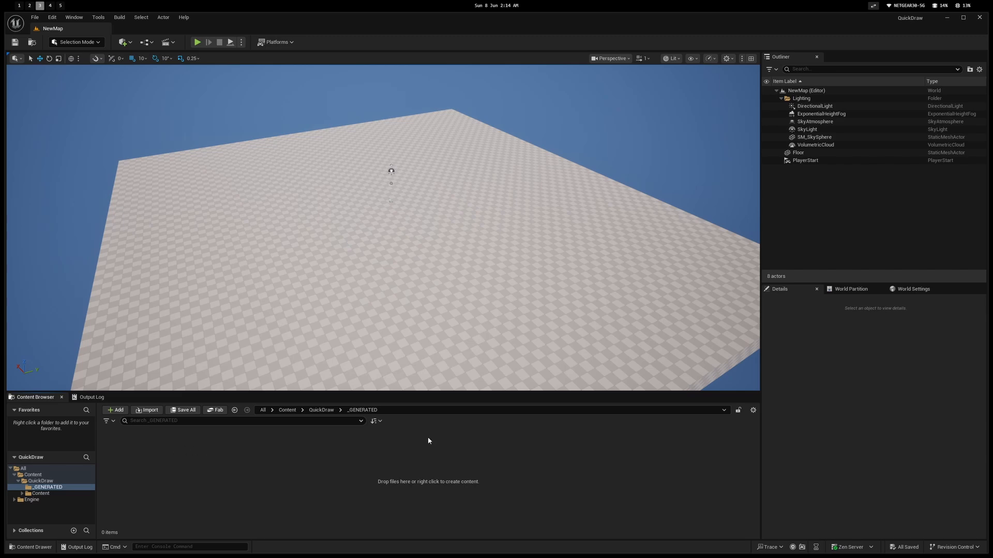
{"action": "left_click", "coordinate": [320, 410]}
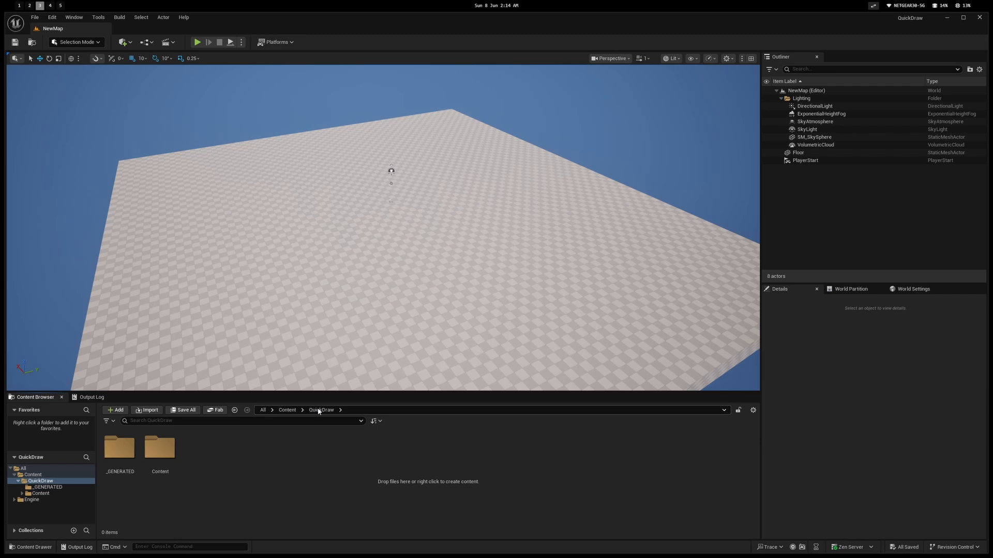
{"action": "double_click", "coordinate": [131, 440]}
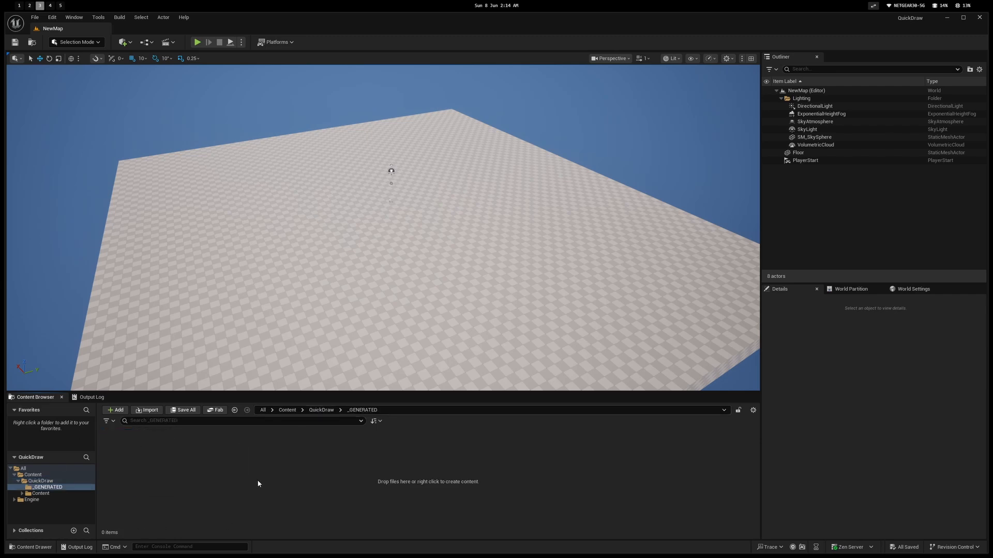
{"action": "left_click", "coordinate": [330, 412]}
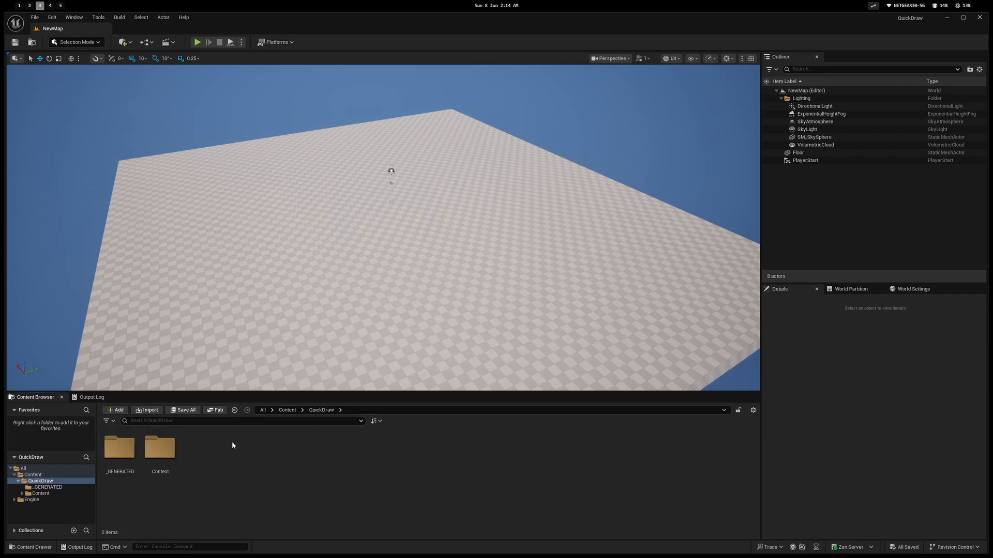
Open the BP_QD_Shapes blueprint from QuickDraw's Content folder and examine its HUD Lasso Ngon function graph
{"action": "double_click", "coordinate": [158, 450]}
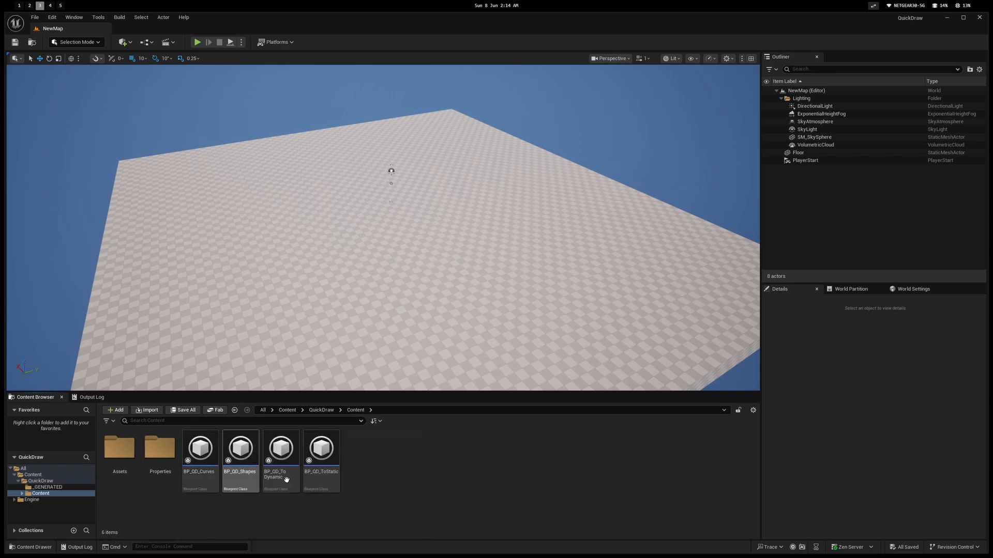
{"action": "double_click", "coordinate": [243, 450]}
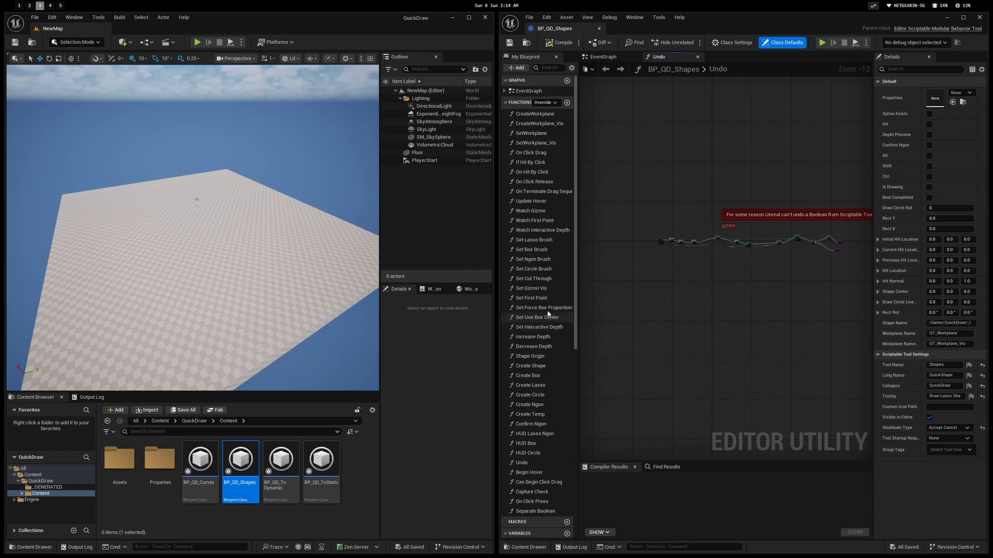
{"action": "scroll", "coordinate": [548, 314], "scroll_direction": "down", "scroll_amount": 2}
{"action": "left_click", "coordinate": [547, 407]}
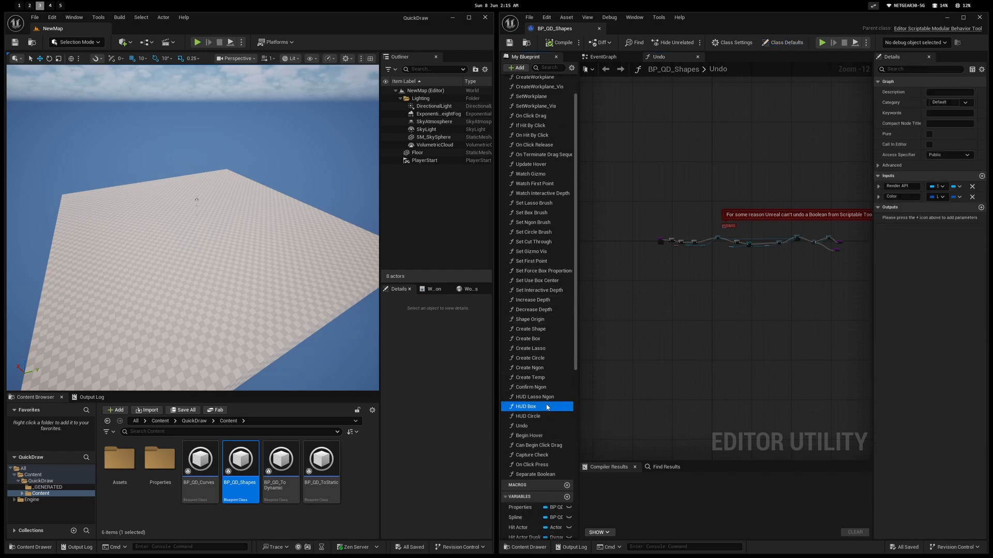
{"action": "double_click", "coordinate": [534, 397]}
{"action": "mouse_move", "coordinate": [766, 352]}
{"action": "right_mouse_down"}
{"action": "mouse_move", "coordinate": [670, 346]}
{"action": "mouse_move", "coordinate": [853, 363]}
{"action": "mouse_move", "coordinate": [771, 364]}
{"action": "right_mouse_up"}
{"action": "scroll", "coordinate": [548, 232], "scroll_direction": "down", "scroll_amount": 3}
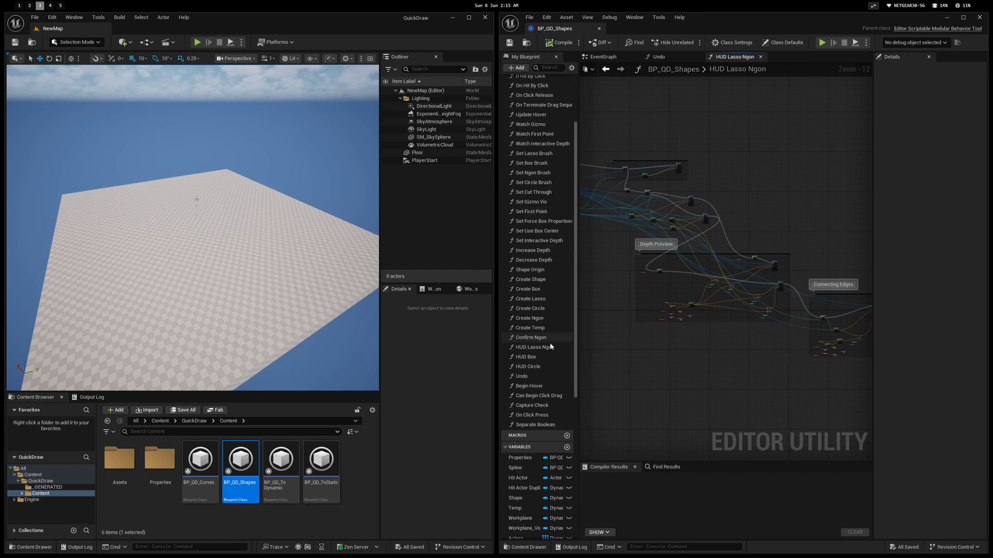
Close the BP_QD_Shapes blueprint and return to the QuickDraw folder among the project's content
{"action": "left_click", "coordinate": [598, 29]}
{"action": "left_click", "coordinate": [267, 496]}
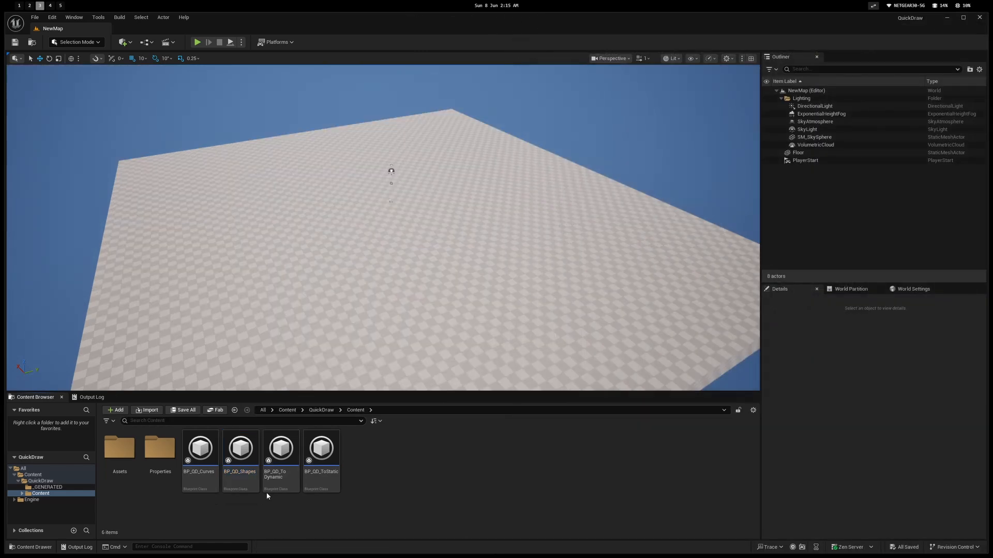
{"action": "left_click", "coordinate": [237, 468]}
{"action": "left_click", "coordinate": [456, 495]}
{"action": "left_click", "coordinate": [316, 410]}
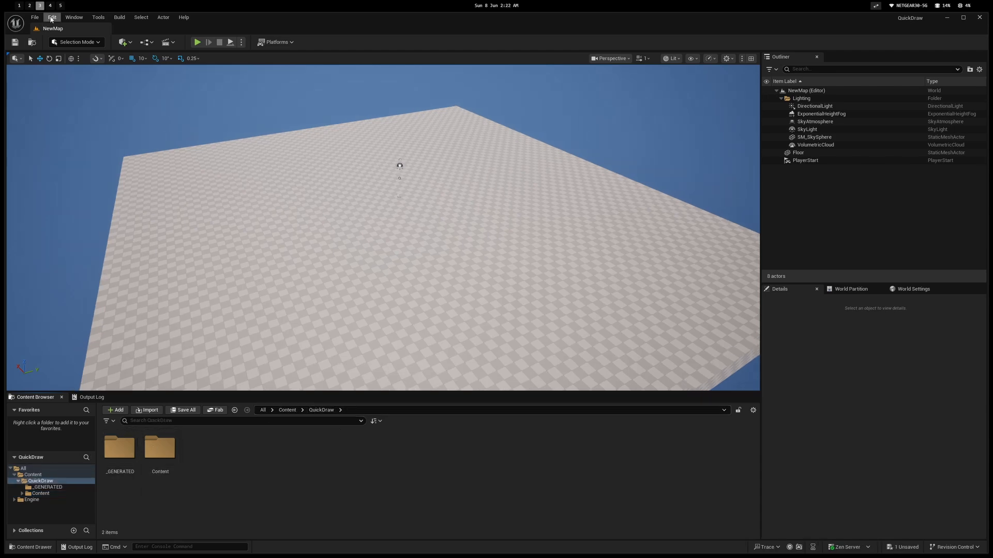
Open the plugin manager and check whether the Geometry Script plugin is enabled
{"action": "left_click", "coordinate": [52, 19]}
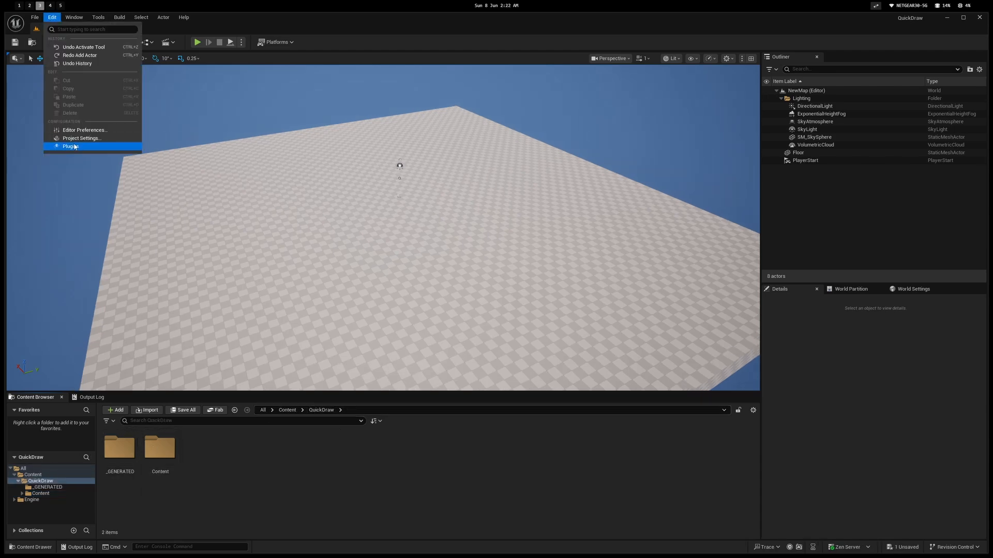
{"action": "left_click", "coordinate": [83, 146]}
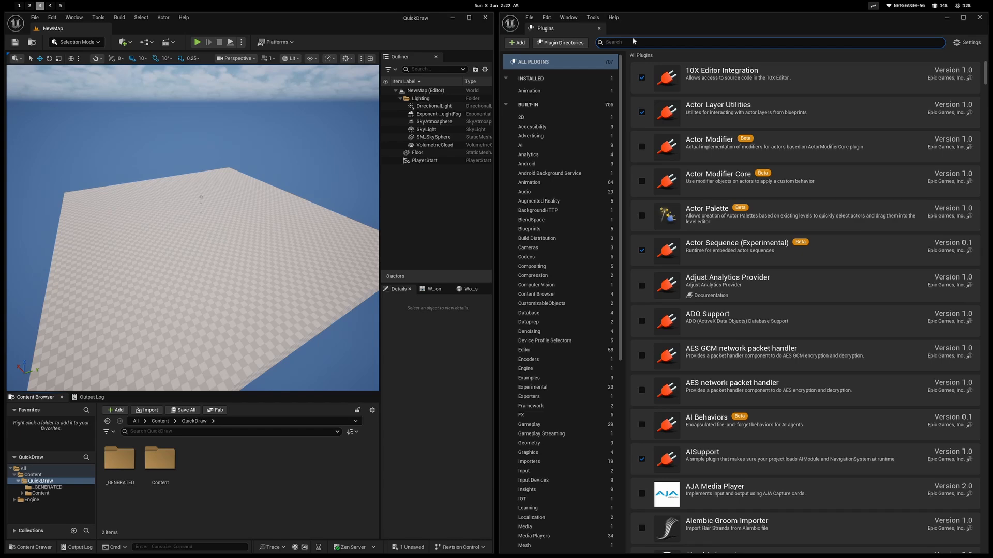
{"action": "type", "text": "Geometry Script"}
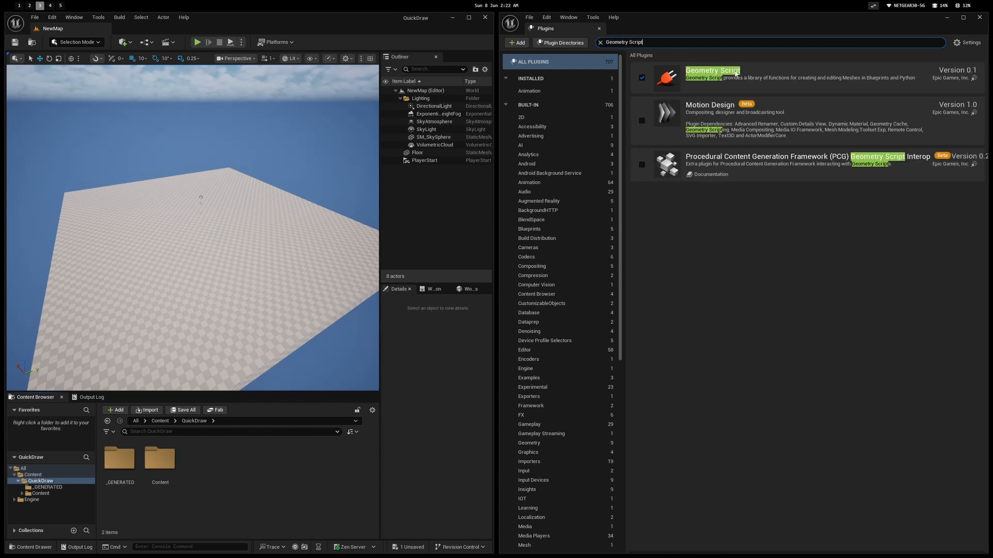
Check the Scriptable Tools and Procedural Content Generation plugins, and close the plugin manager
{"action": "key", "text": "ctrl+a"}
{"action": "type", "text": "Scriptable Tools"}
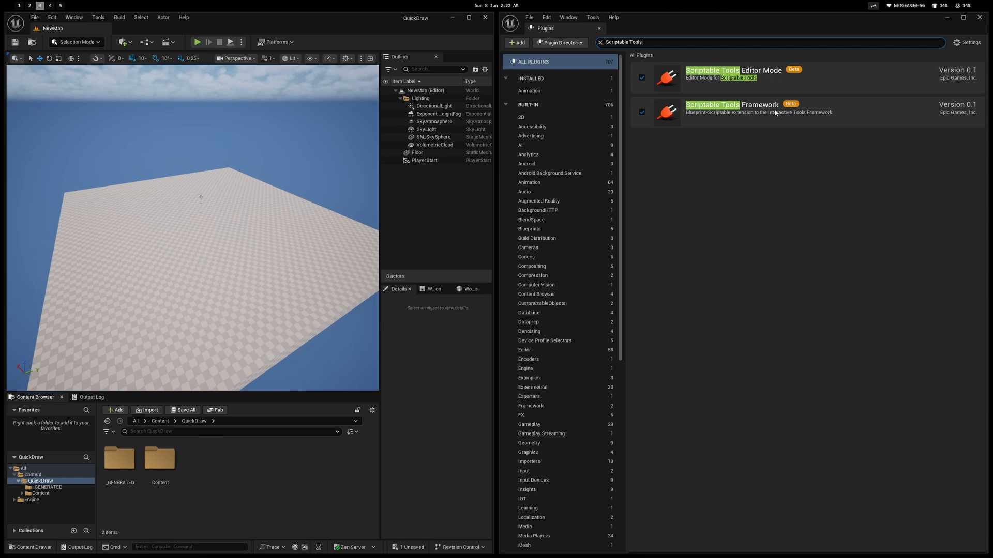
{"action": "key", "text": "ctrl+a"}
{"action": "type", "text": "Procedural Content Generation"}
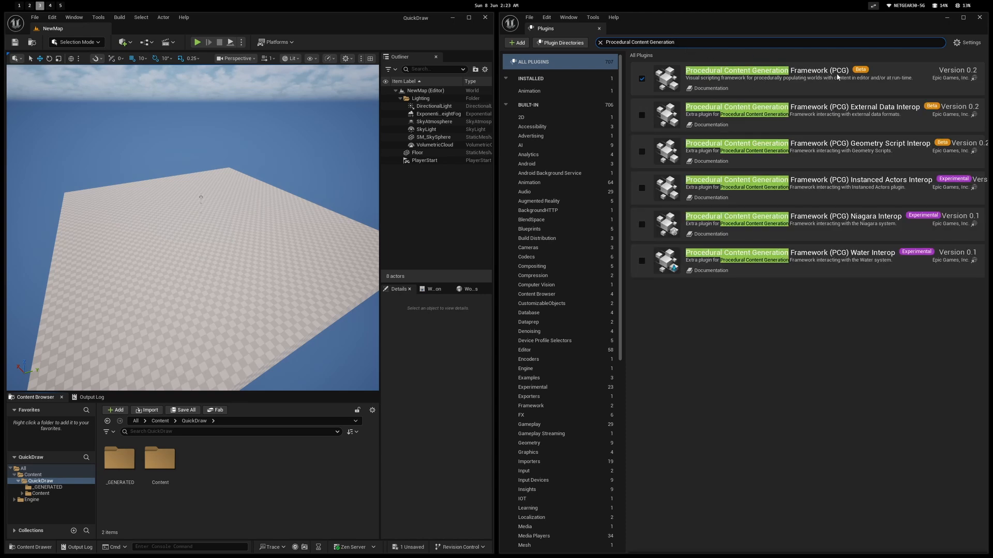
{"action": "key", "text": "super+q"}
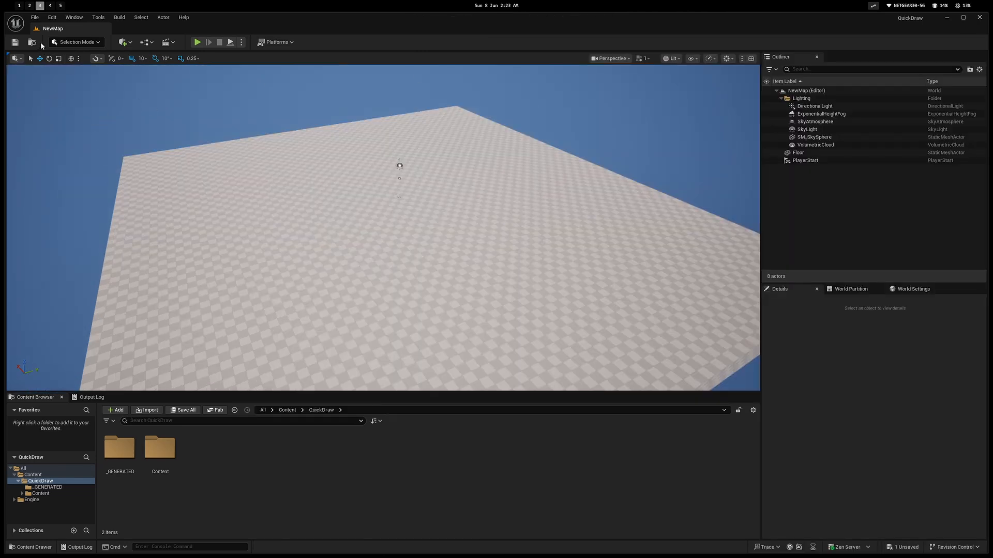
Switch to Scriptable Tools mode, start the QuickShape tool and check what its drawing settings do
{"action": "left_click", "coordinate": [71, 42]}
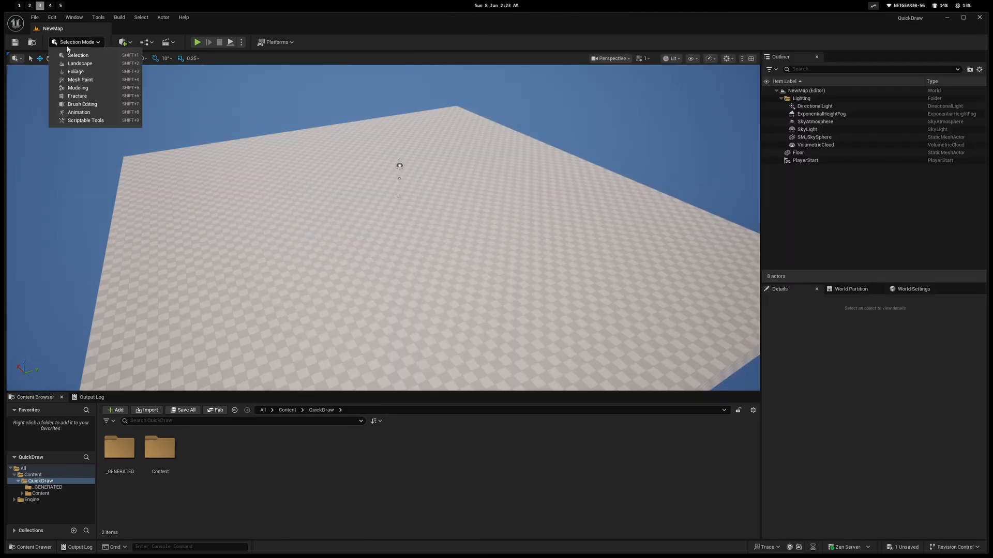
{"action": "left_click", "coordinate": [85, 122]}
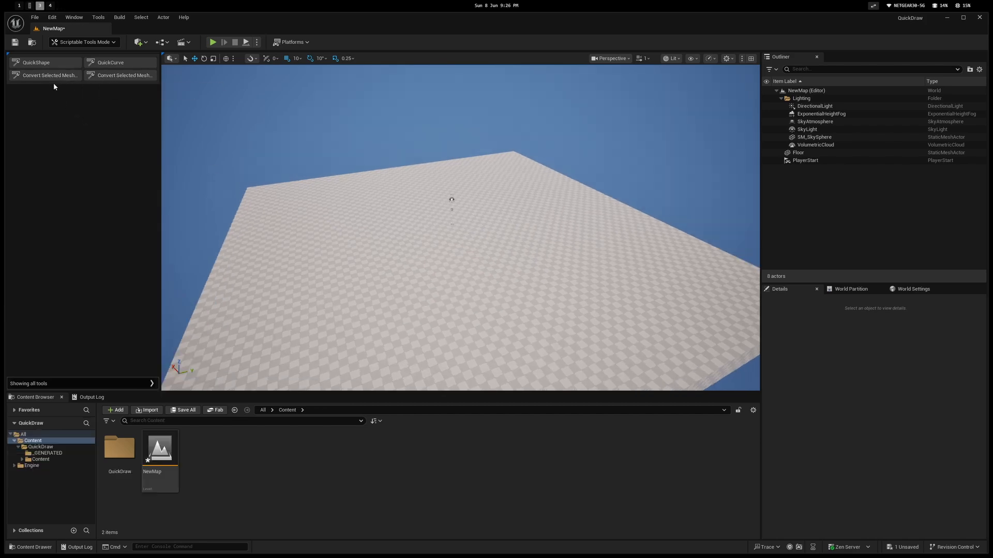
{"action": "left_click", "coordinate": [47, 65]}
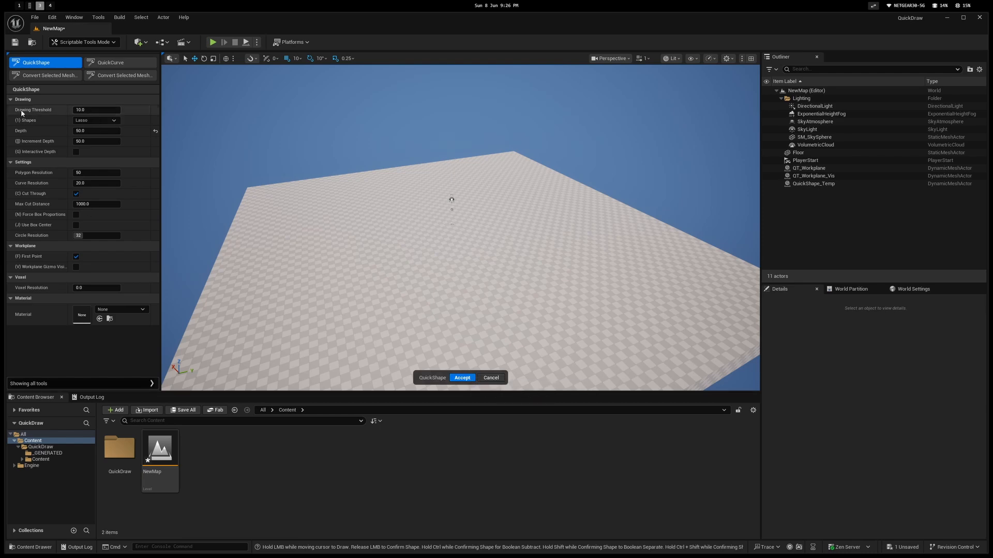
{"action": "mouse_move", "coordinate": [22, 113]}
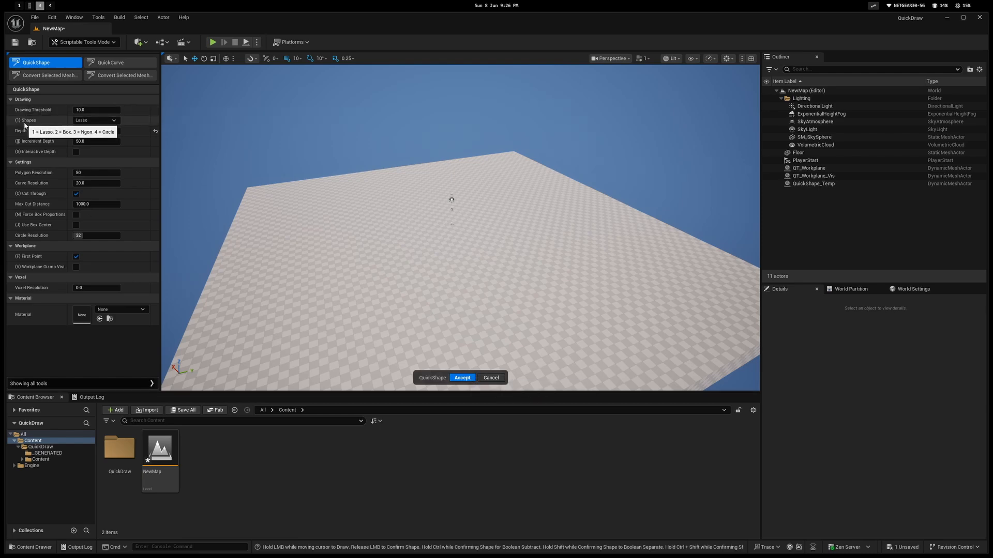
{"action": "mouse_move", "coordinate": [26, 132]}
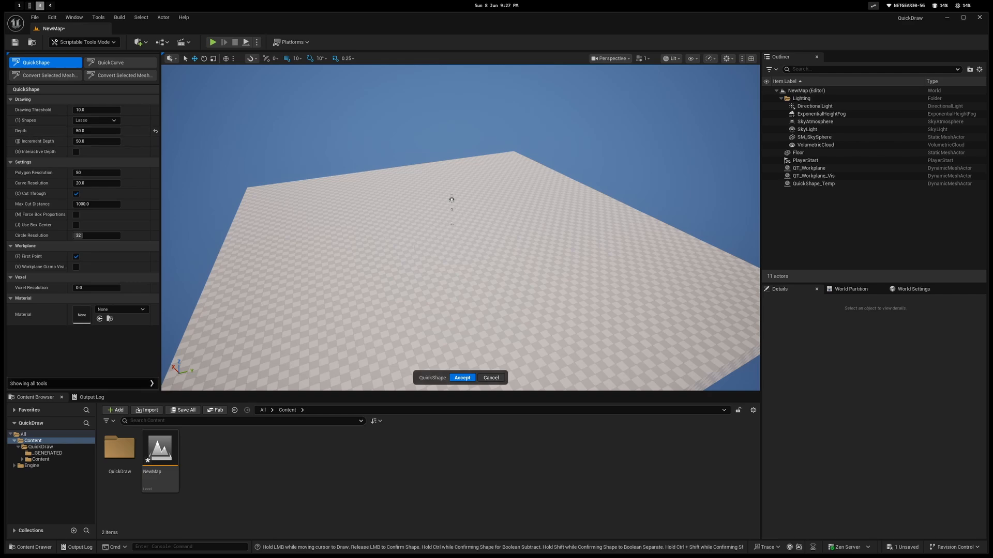
Draw a large rounded Lasso shape with a depth of 50 in the open area of the floor
{"action": "mouse_move", "coordinate": [411, 250]}
{"action": "left_mouse_down"}
{"action": "mouse_move", "coordinate": [378, 284]}
{"action": "mouse_move", "coordinate": [445, 309]}
{"action": "mouse_move", "coordinate": [512, 287]}
{"action": "mouse_move", "coordinate": [516, 268]}
{"action": "mouse_move", "coordinate": [495, 255]}
{"action": "left_mouse_up"}
{"action": "mouse_move", "coordinate": [501, 255]}
{"action": "right_mouse_down"}
{"action": "mouse_move", "coordinate": [496, 282]}
{"action": "mouse_move", "coordinate": [490, 227]}
{"action": "right_mouse_up"}
{"action": "key", "text": "w"}
{"action": "scroll", "coordinate": [501, 255], "scroll_direction": "up", "scroll_amount": 2}
{"action": "key", "text": "s"}
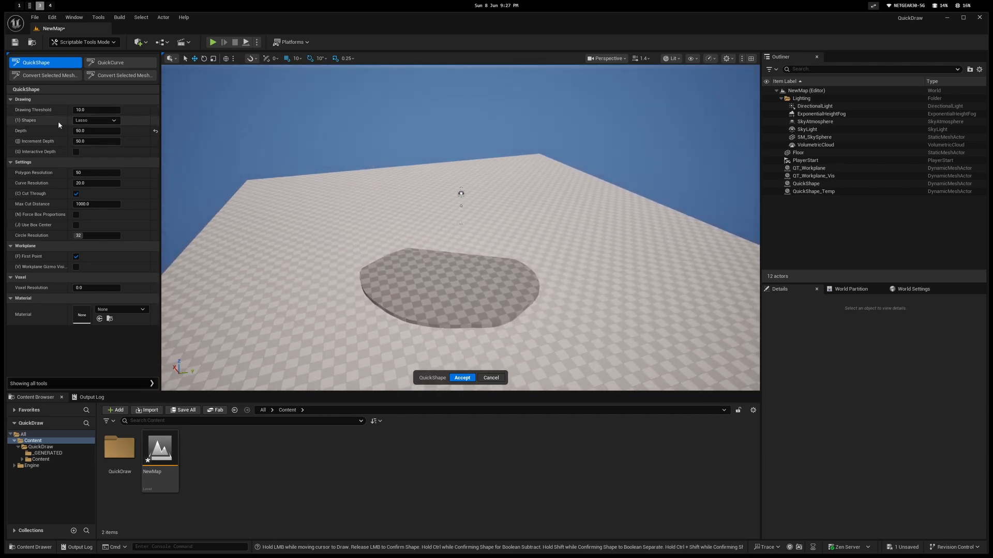
Change the shape type to Box and draw two boxes, one beside the lasso shape and a smaller one behind it
{"action": "left_click", "coordinate": [94, 120]}
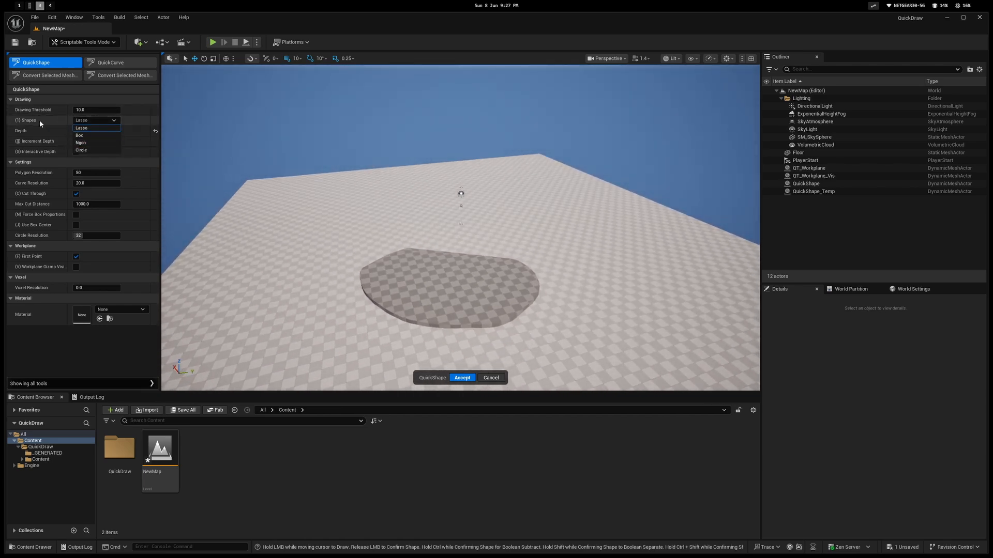
{"action": "left_click", "coordinate": [79, 120]}
{"action": "right_click_drag", "start_coordinate": [460, 228], "coordinate": [464, 227]}
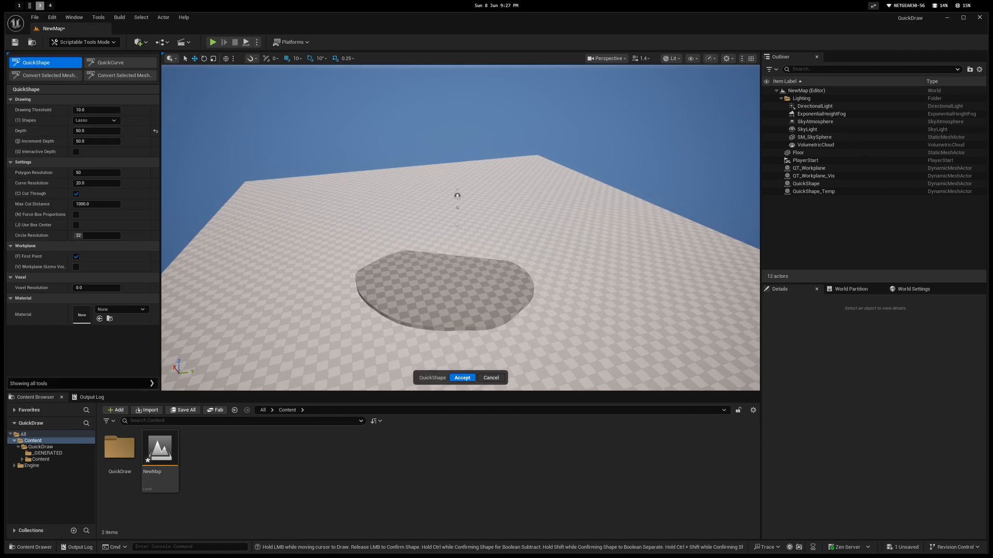
{"action": "right_click_drag", "start_coordinate": [403, 254], "coordinate": [403, 250]}
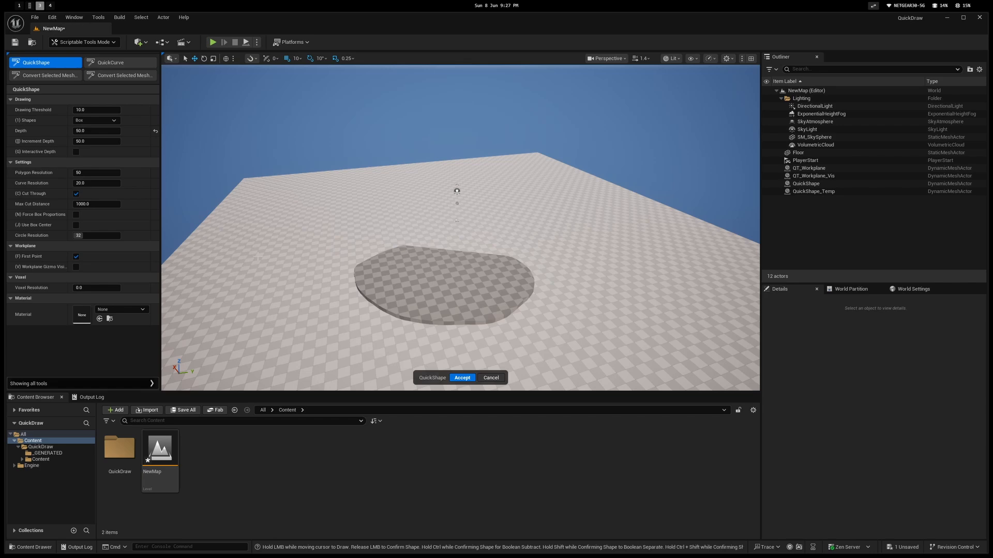
{"action": "left_click_drag", "start_coordinate": [258, 257], "coordinate": [314, 287]}
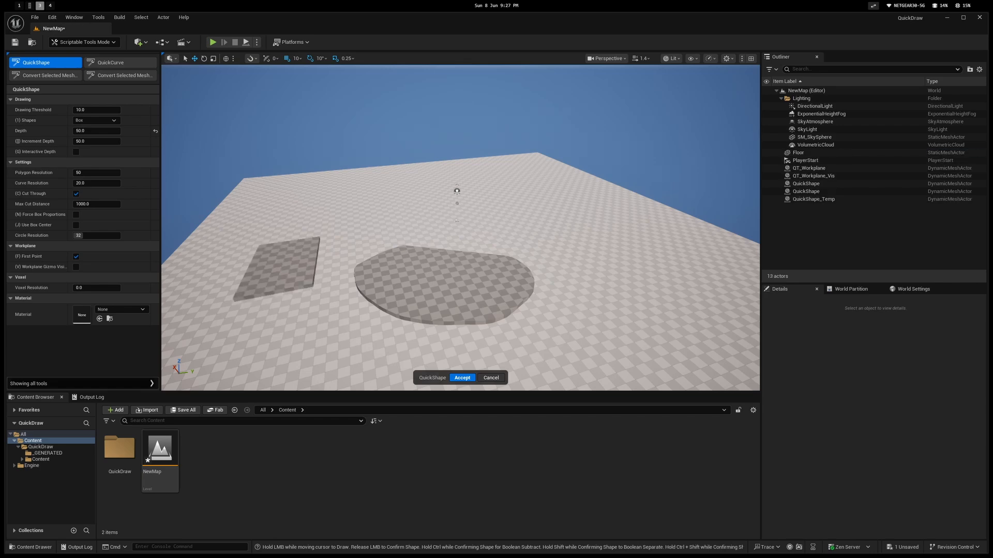
{"action": "mouse_move", "coordinate": [377, 209]}
{"action": "left_mouse_down"}
{"action": "mouse_move", "coordinate": [389, 223]}
{"action": "mouse_move", "coordinate": [421, 226]}
{"action": "left_mouse_up"}
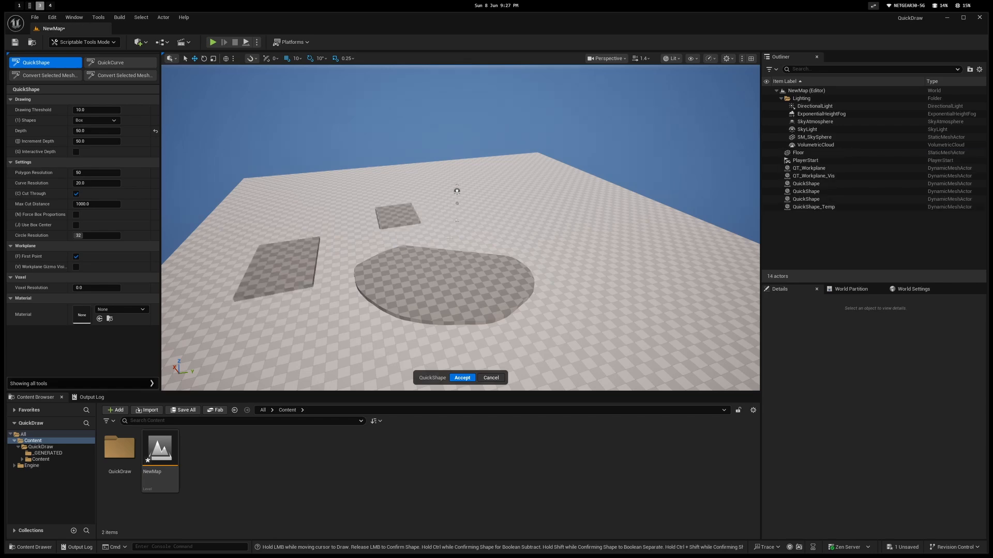
Draw a Circle shape behind the lasso shape and an irregular Ngon shape in front of it
{"action": "mouse_move", "coordinate": [503, 236]}
{"action": "left_mouse_down"}
{"action": "mouse_move", "coordinate": [481, 258]}
{"action": "mouse_move", "coordinate": [489, 250]}
{"action": "left_mouse_up"}
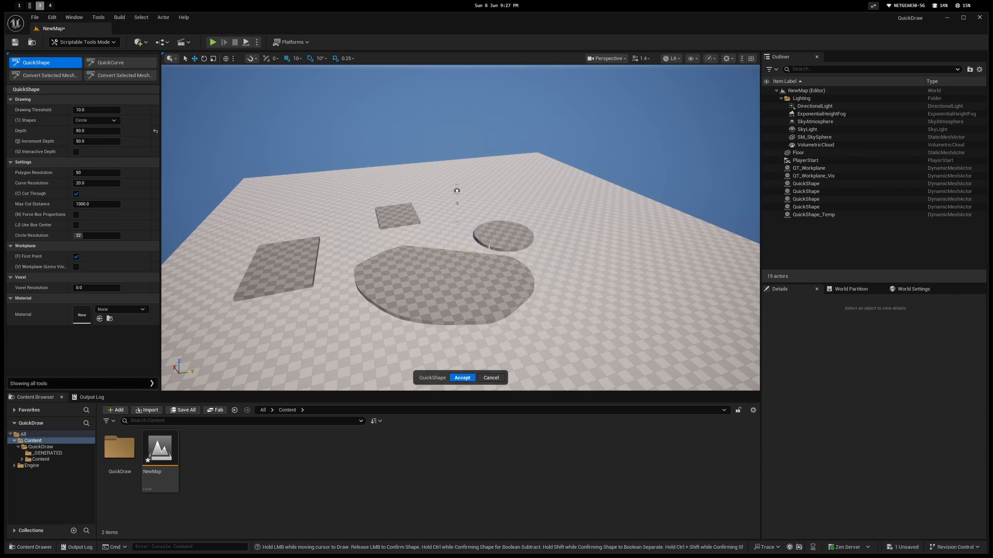
{"action": "middle_click_drag", "start_coordinate": [415, 258], "coordinate": [458, 213]}
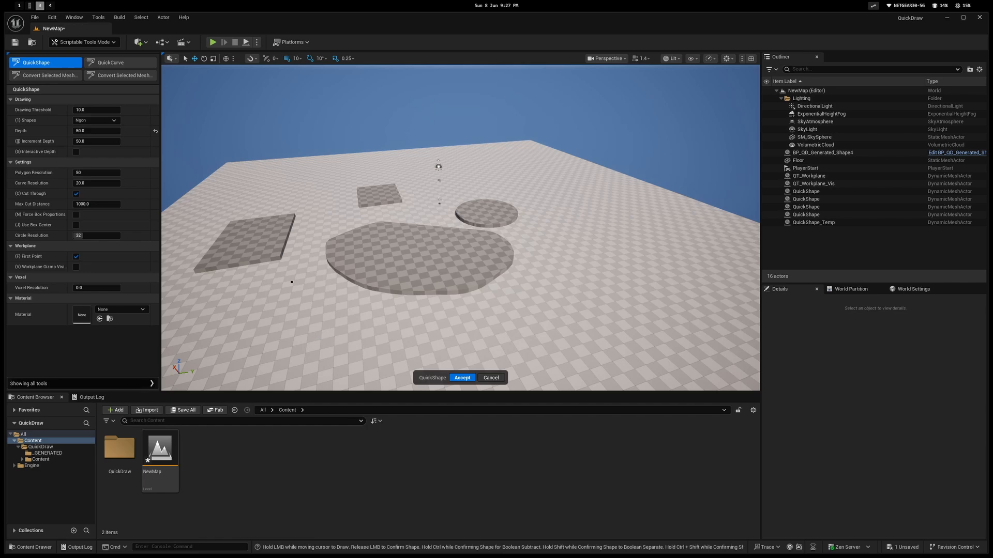
{"action": "mouse_move", "coordinate": [292, 282]}
{"action": "left_mouse_down"}
{"action": "mouse_move", "coordinate": [294, 328]}
{"action": "mouse_move", "coordinate": [366, 328]}
{"action": "mouse_move", "coordinate": [407, 309]}
{"action": "left_mouse_up"}
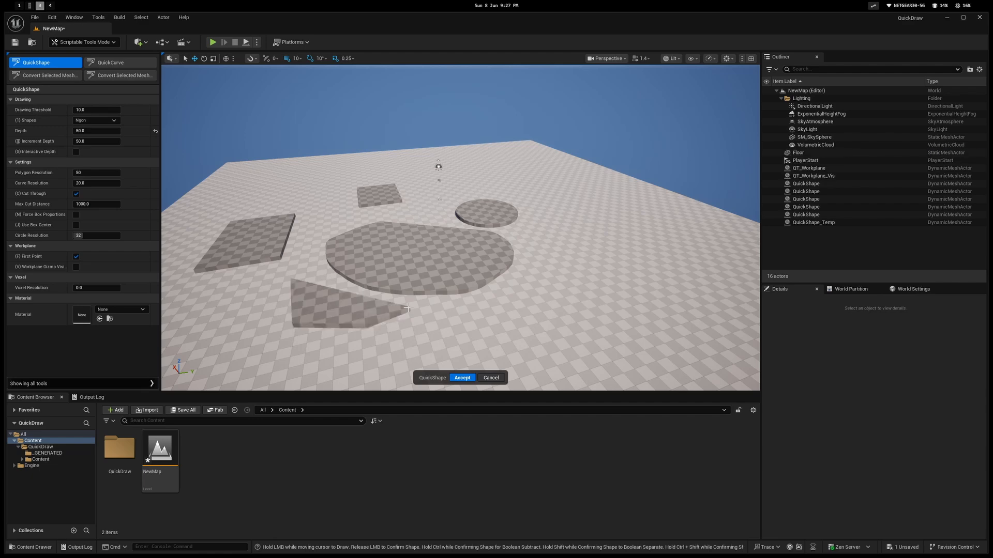
Set the shape type back to Lasso, raise the depth to 300 and draw a block beside the large lasso shape
{"action": "left_click", "coordinate": [81, 120]}
{"action": "left_click", "coordinate": [88, 129]}
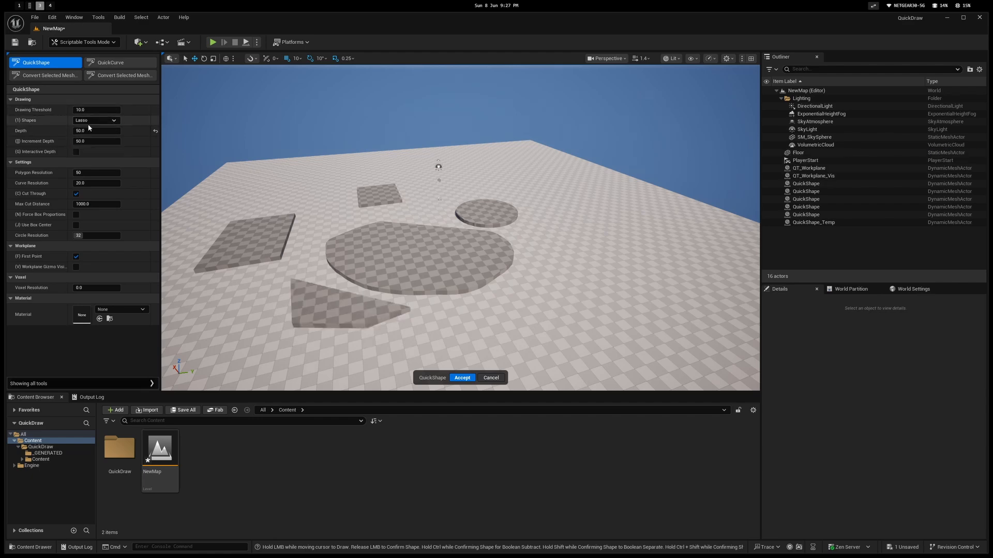
{"action": "mouse_move", "coordinate": [362, 233]}
{"action": "right_mouse_down"}
{"action": "mouse_move", "coordinate": [373, 246]}
{"action": "mouse_move", "coordinate": [360, 232]}
{"action": "right_mouse_up"}
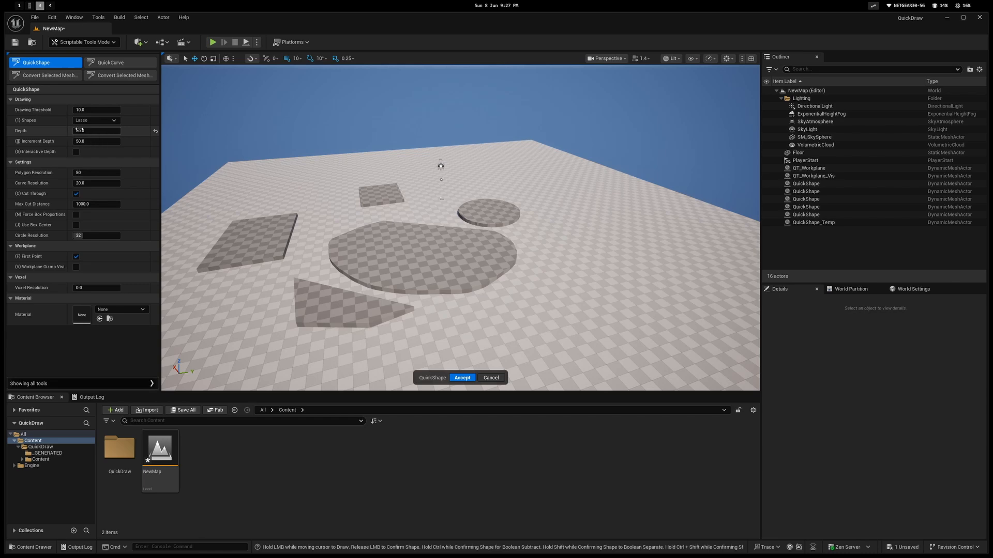
{"action": "right_click_drag", "start_coordinate": [362, 233], "coordinate": [367, 227]}
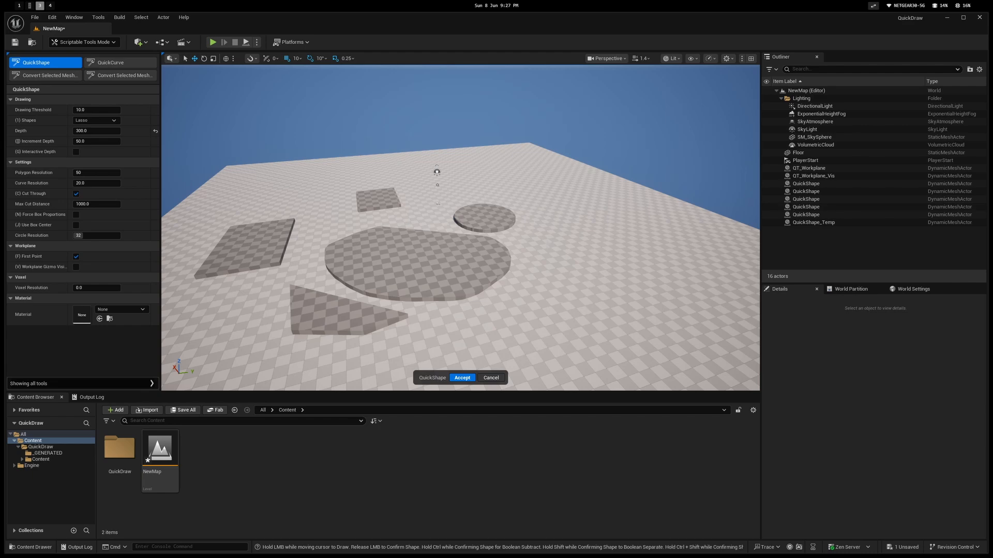
{"action": "left_click_drag", "start_coordinate": [594, 243], "coordinate": [573, 241]}
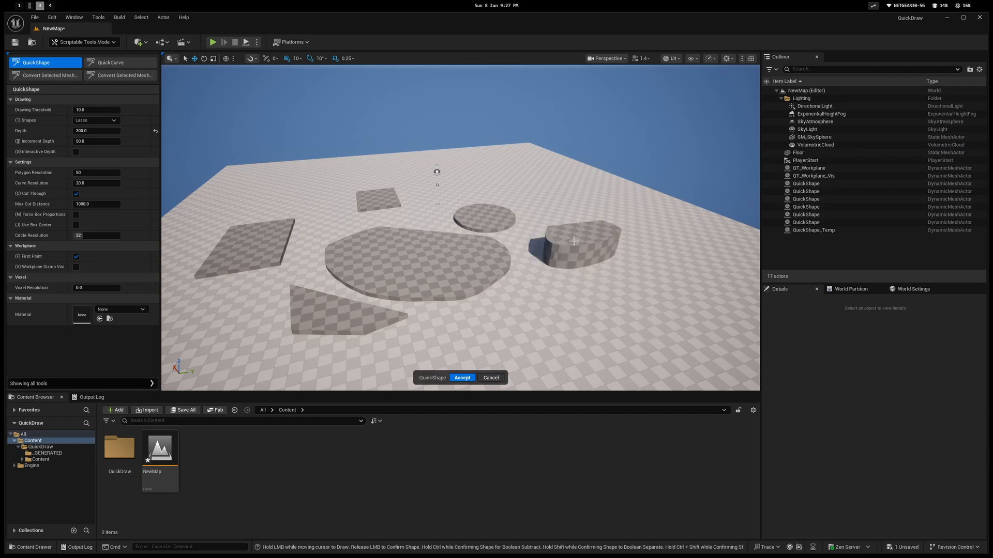
Set Increment Depth to 100, lower the depth to 100 and draw a small lasso shape between the two boxes
{"action": "left_click", "coordinate": [79, 141]}
{"action": "type", "text": "100"}
{"action": "key", "text": "Return"}
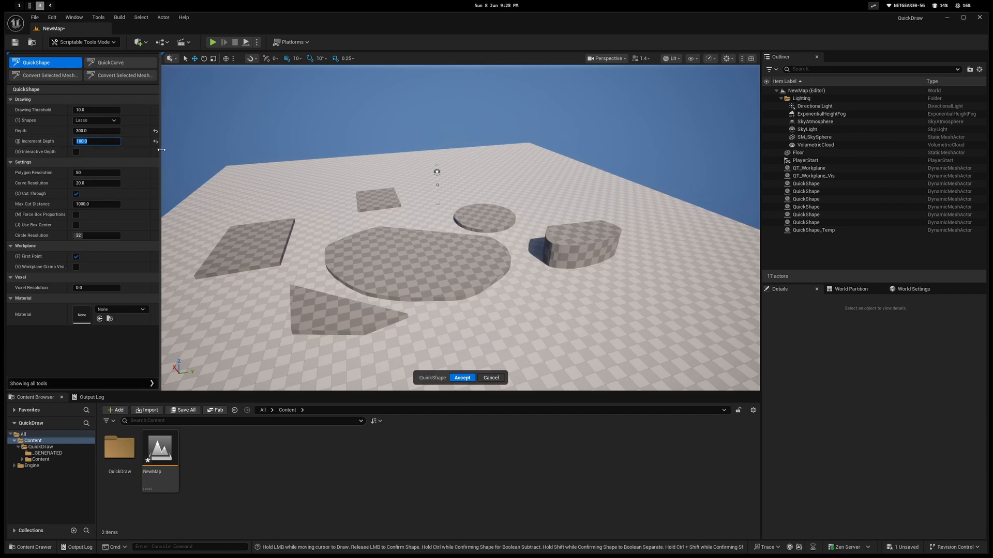
{"action": "middle_click_drag", "start_coordinate": [498, 224], "coordinate": [499, 231]}
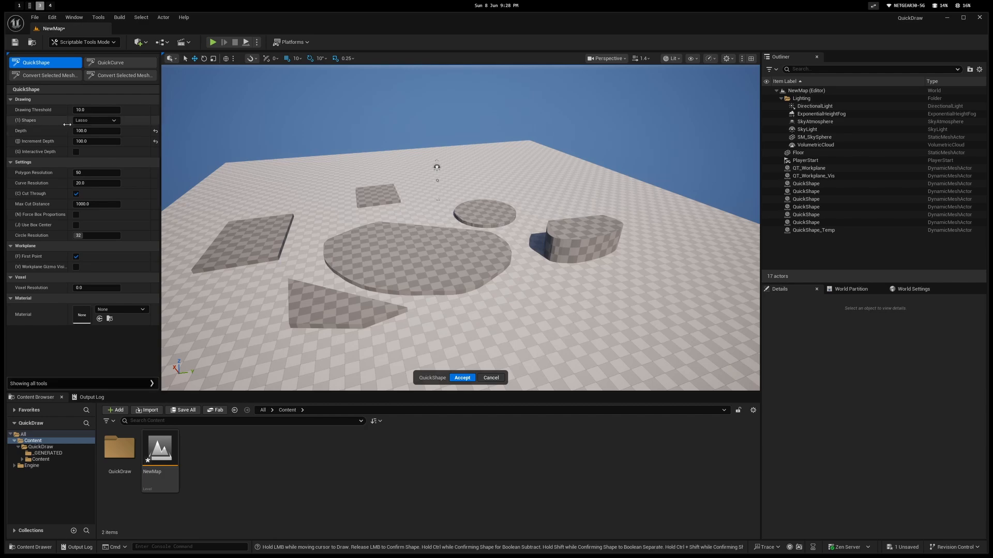
{"action": "left_click_drag", "start_coordinate": [311, 203], "coordinate": [336, 214]}
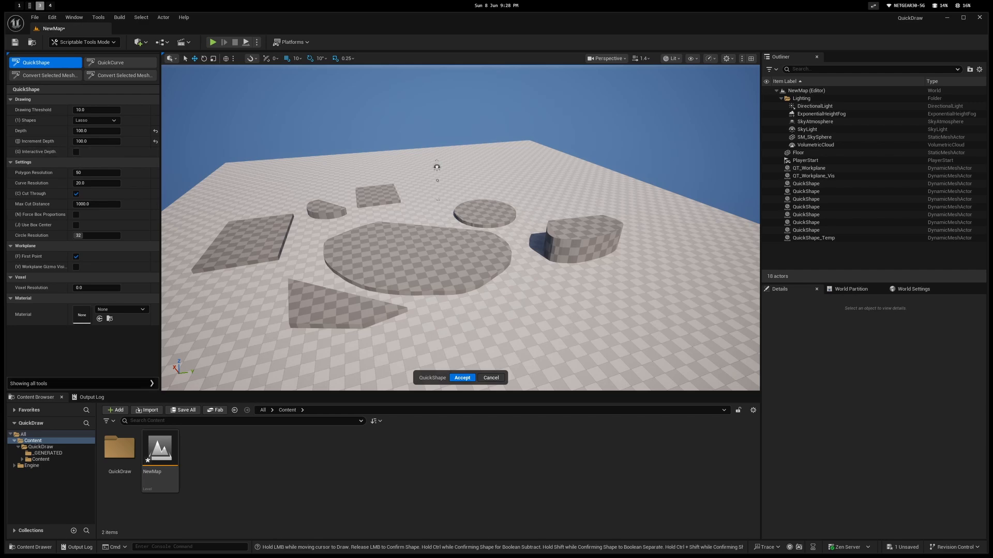
Enable Interactive Depth and draw two more lasso shapes on the floor, setting each one's height interactively
{"action": "middle_click_drag", "start_coordinate": [341, 205], "coordinate": [344, 211]}
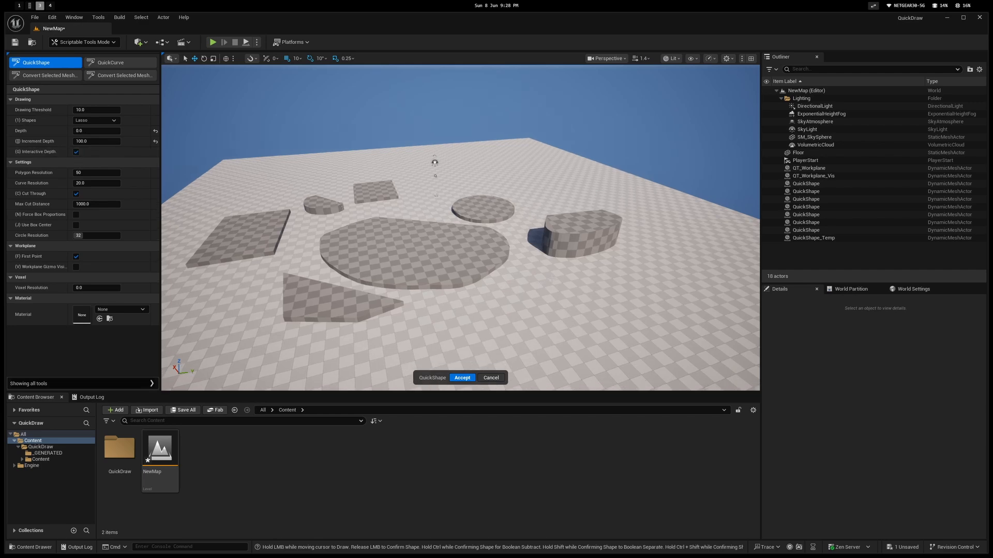
{"action": "mouse_move", "coordinate": [548, 278]}
{"action": "left_mouse_down"}
{"action": "mouse_move", "coordinate": [533, 309]}
{"action": "mouse_move", "coordinate": [603, 305]}
{"action": "left_mouse_up"}
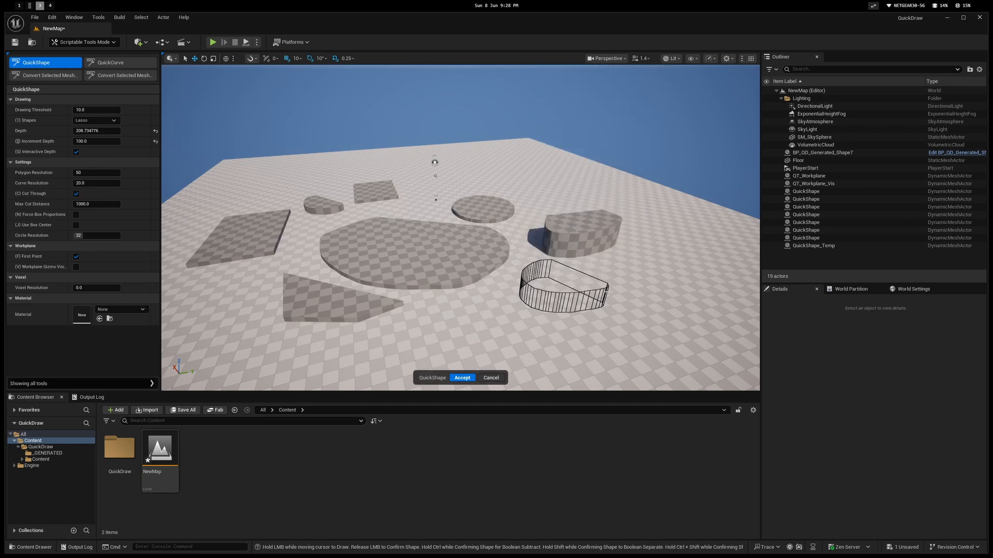
{"action": "left_click", "coordinate": [558, 258]}
{"action": "mouse_move", "coordinate": [479, 271]}
{"action": "right_mouse_down"}
{"action": "mouse_move", "coordinate": [480, 316]}
{"action": "mouse_move", "coordinate": [468, 274]}
{"action": "mouse_move", "coordinate": [522, 274]}
{"action": "mouse_move", "coordinate": [479, 261]}
{"action": "right_mouse_up"}
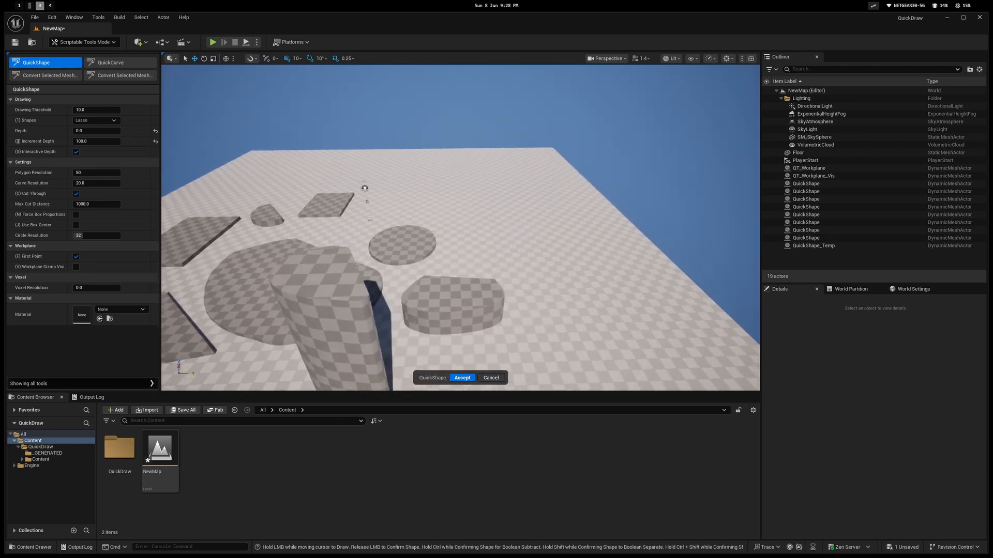
{"action": "mouse_move", "coordinate": [434, 239]}
{"action": "left_mouse_down"}
{"action": "mouse_move", "coordinate": [468, 248]}
{"action": "mouse_move", "coordinate": [455, 253]}
{"action": "left_mouse_up"}
{"action": "left_click", "coordinate": [458, 184]}
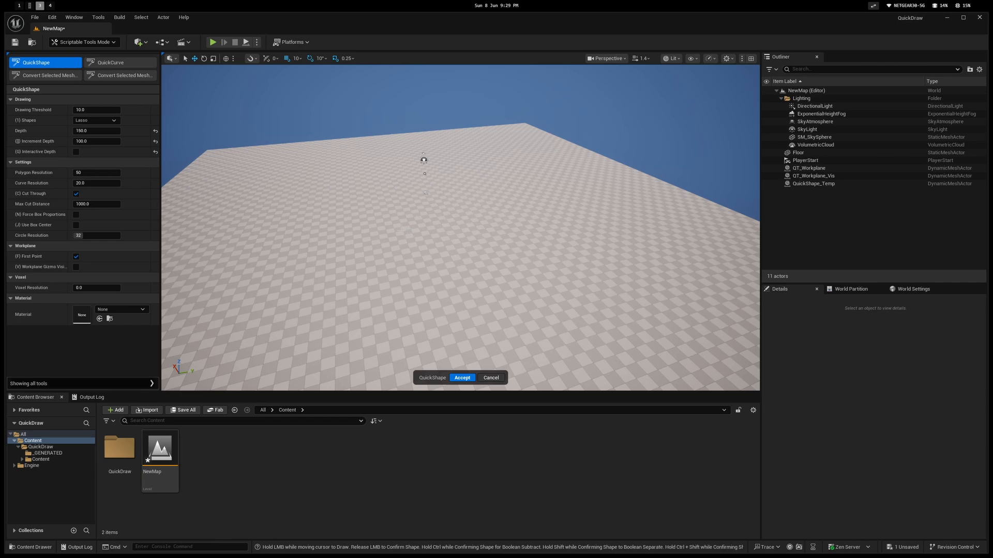
Draw a large lasso block on the empty floor and, with the depth at 250, subtract a lasso notch from its front side
{"action": "mouse_move", "coordinate": [385, 240]}
{"action": "left_mouse_down"}
{"action": "mouse_move", "coordinate": [472, 297]}
{"action": "mouse_move", "coordinate": [458, 243]}
{"action": "left_mouse_up"}
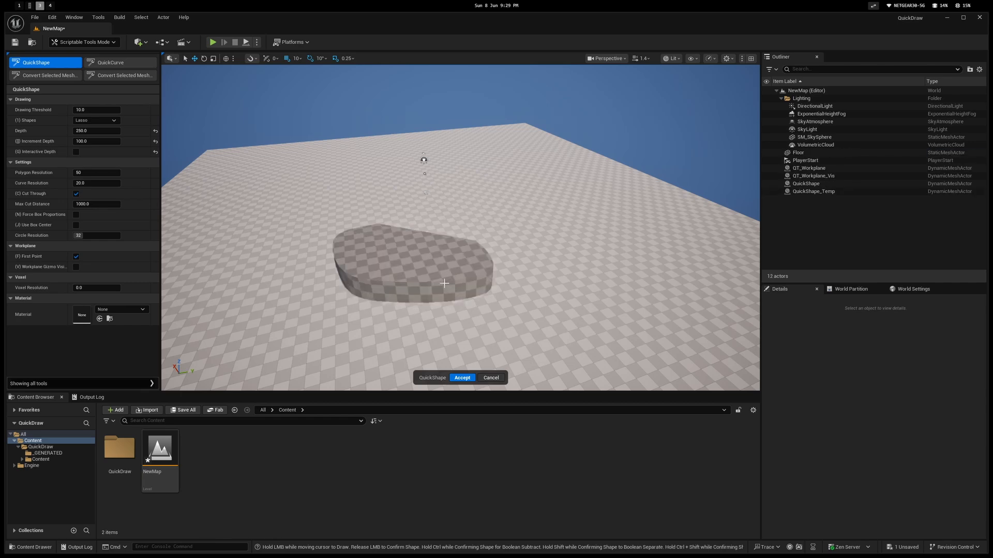
{"action": "key", "text": "w"}
{"action": "mouse_move", "coordinate": [444, 283]}
{"action": "right_mouse_down"}
{"action": "mouse_move", "coordinate": [447, 305]}
{"action": "mouse_move", "coordinate": [443, 242]}
{"action": "right_mouse_up"}
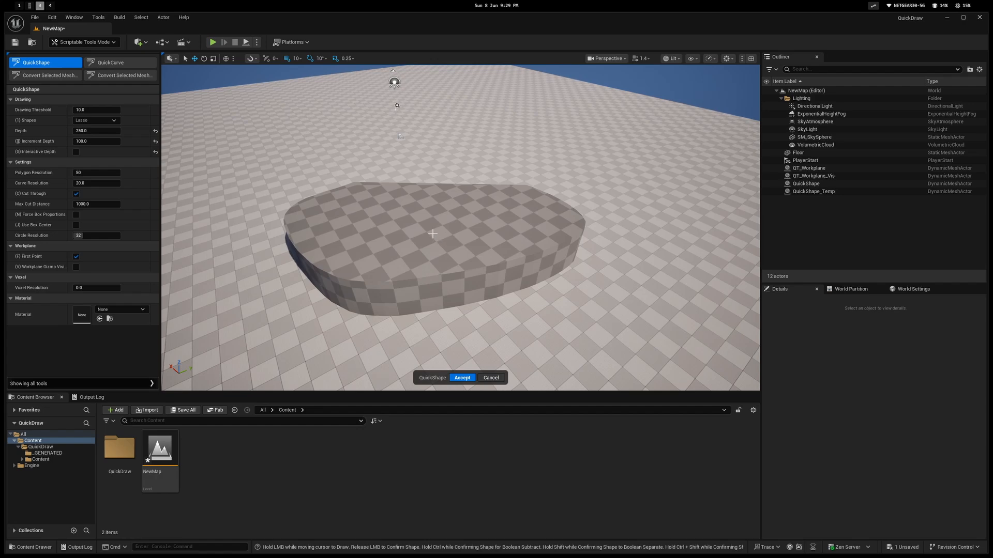
{"action": "mouse_move", "coordinate": [436, 224]}
{"action": "left_mouse_down"}
{"action": "mouse_move", "coordinate": [398, 270]}
{"action": "mouse_move", "coordinate": [543, 310]}
{"action": "mouse_move", "coordinate": [587, 243]}
{"action": "mouse_move", "coordinate": [446, 227]}
{"action": "left_mouse_up"}
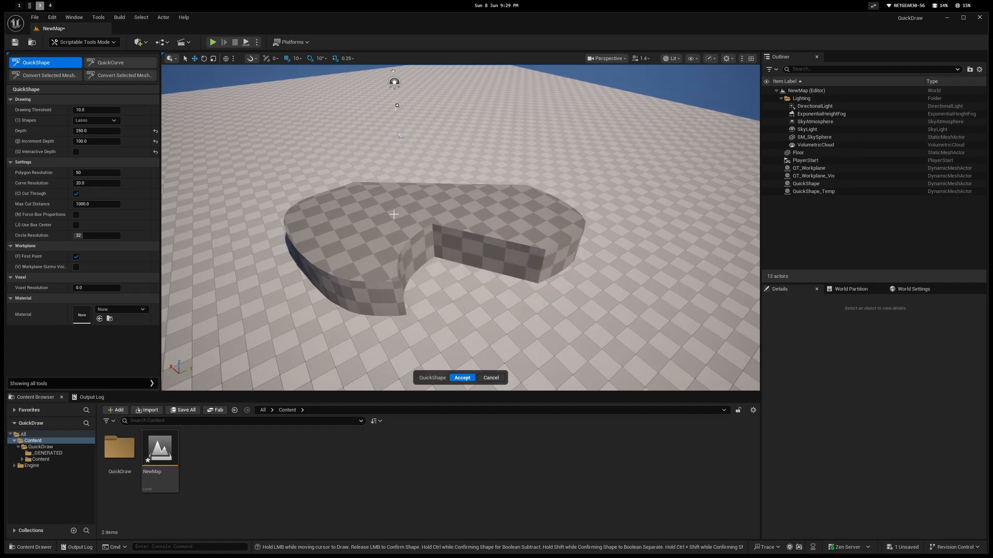
Split the notched block into two pieces with a lasso Boolean Separate across it, and accept the QuickShape result
{"action": "mouse_move", "coordinate": [391, 210]}
{"action": "left_mouse_down"}
{"action": "mouse_move", "coordinate": [416, 272]}
{"action": "mouse_move", "coordinate": [331, 320]}
{"action": "mouse_move", "coordinate": [238, 223]}
{"action": "mouse_move", "coordinate": [379, 151]}
{"action": "left_mouse_up"}
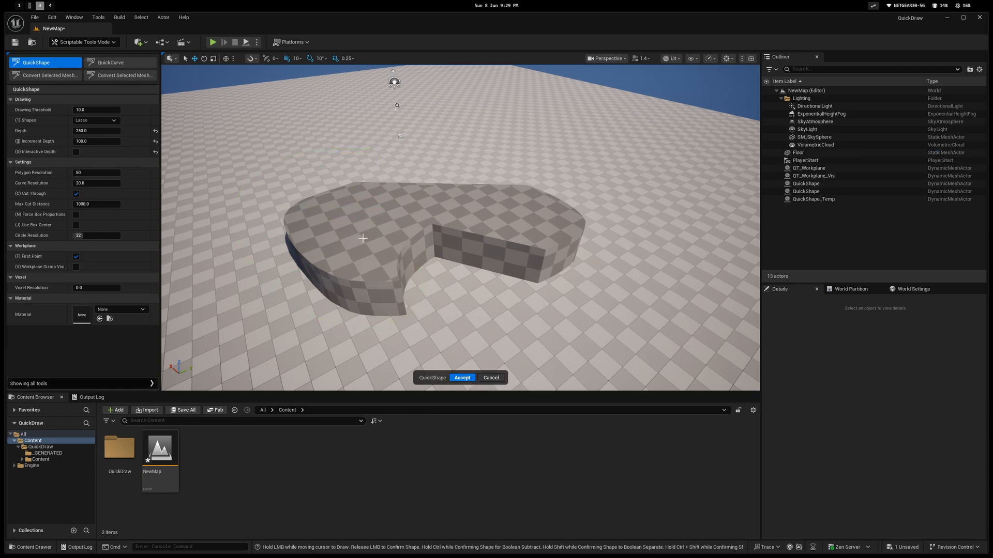
{"action": "key", "text": "w"}
{"action": "right_click_drag", "start_coordinate": [515, 335], "coordinate": [508, 333]}
{"action": "key", "text": "s"}
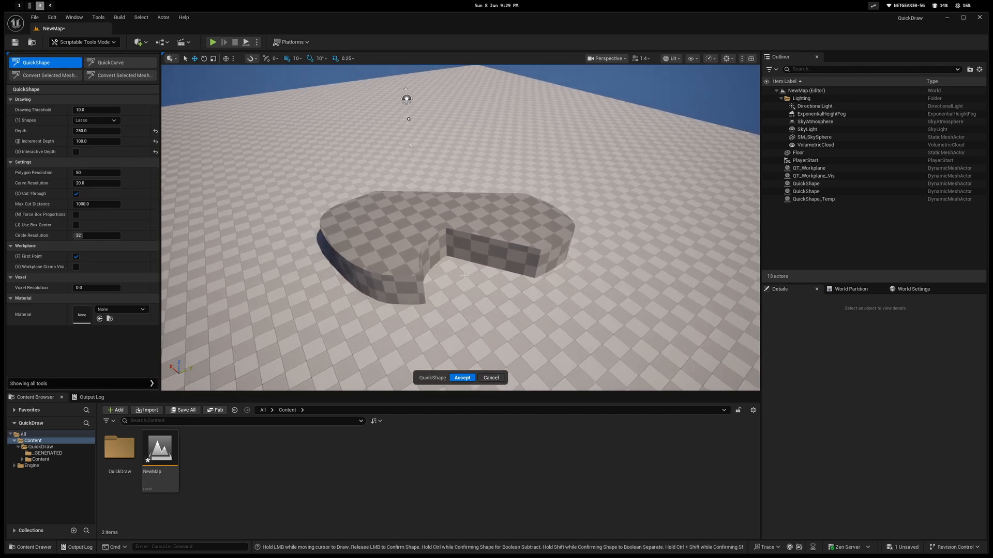
{"action": "scroll", "coordinate": [464, 275], "scroll_direction": "down", "scroll_amount": 1}
{"action": "scroll", "coordinate": [456, 274], "scroll_direction": "up", "scroll_amount": 2}
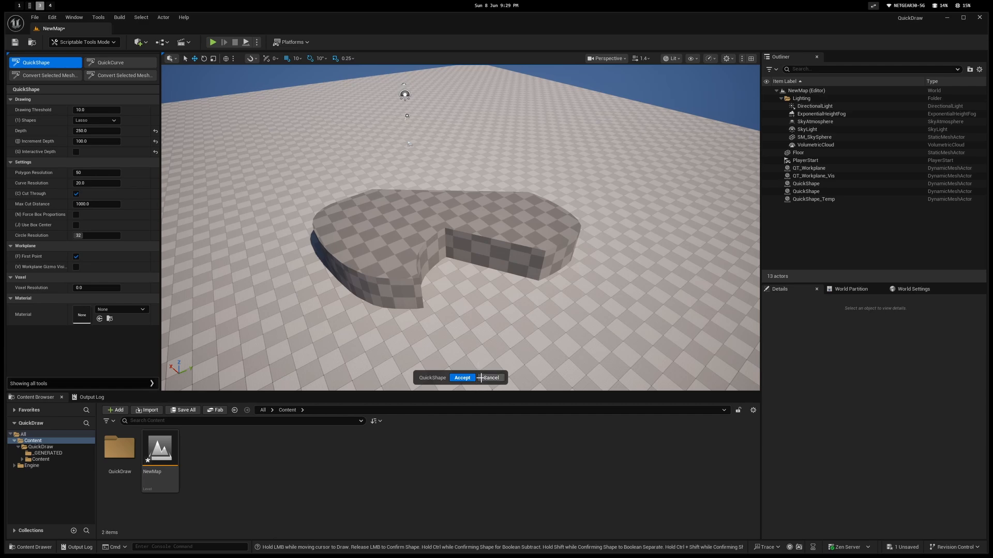
{"action": "left_click", "coordinate": [463, 377]}
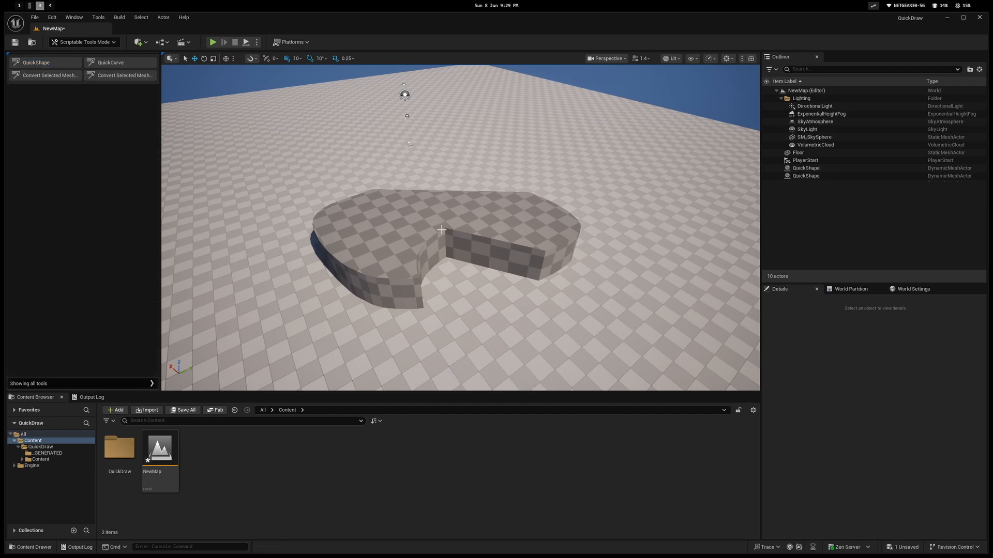
Select the left piece of the split block and move it 10 units away from the other piece along the Y axis
{"action": "left_click", "coordinate": [403, 263]}
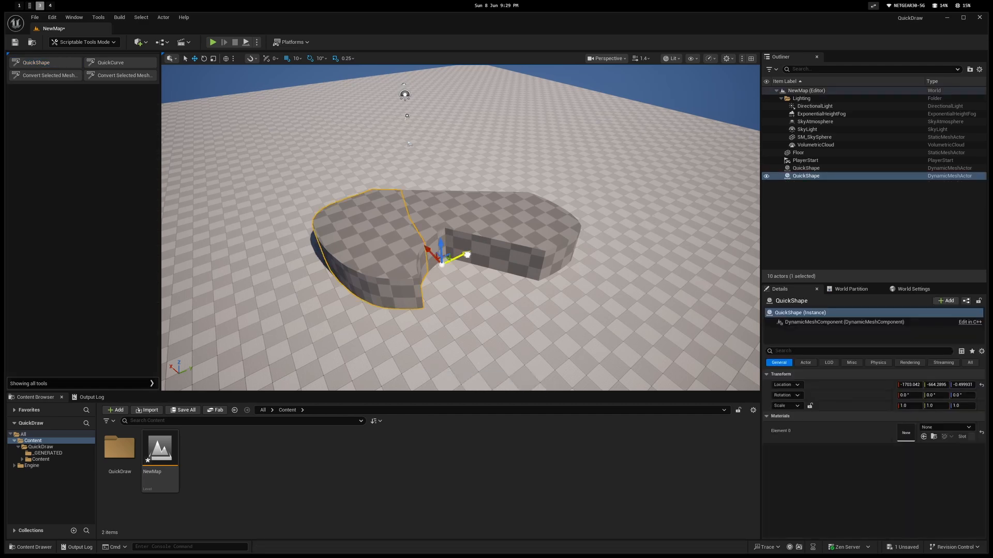
{"action": "left_click_drag", "start_coordinate": [467, 254], "coordinate": [466, 255]}
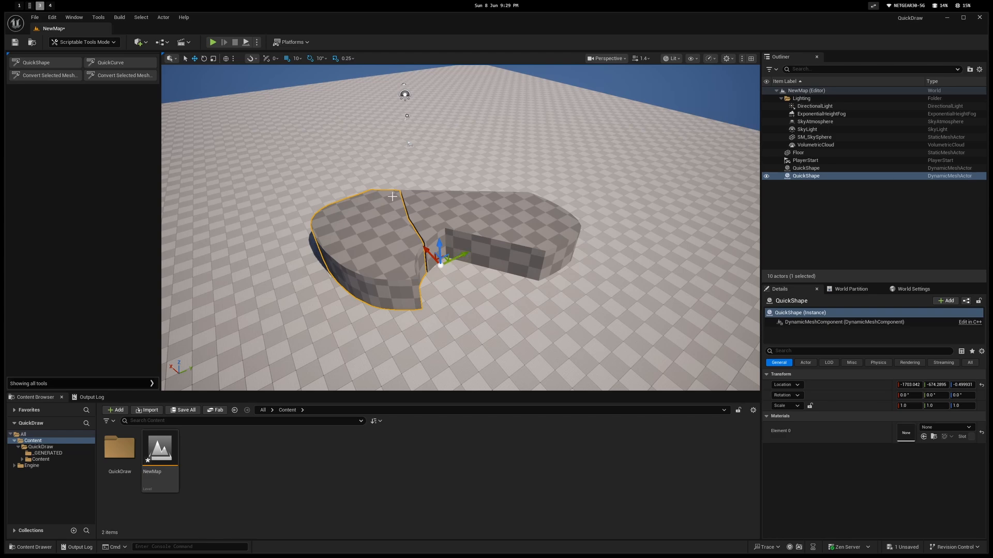
{"action": "left_click", "coordinate": [405, 212]}
{"action": "left_click", "coordinate": [441, 266]}
Select the right piece of the split block and subtract a small lasso hole from its top face with QuickShape
{"action": "left_click", "coordinate": [470, 215]}
{"action": "left_click", "coordinate": [45, 62]}
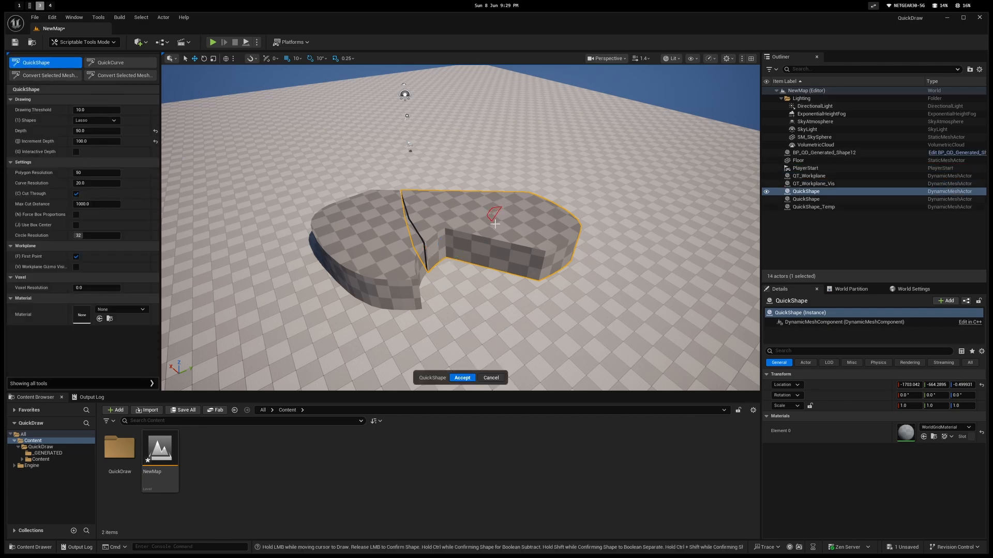
{"action": "left_click_drag", "start_coordinate": [509, 207], "coordinate": [542, 215]}
{"action": "mouse_move", "coordinate": [482, 248]}
{"action": "right_mouse_down"}
{"action": "mouse_move", "coordinate": [493, 251]}
{"action": "mouse_move", "coordinate": [496, 279]}
{"action": "mouse_move", "coordinate": [491, 248]}
{"action": "mouse_move", "coordinate": [503, 243]}
{"action": "right_mouse_up"}
Draw a separate lasso shape 50 deep on the floor beside the block's right piece
{"action": "left_click_drag", "start_coordinate": [502, 188], "coordinate": [577, 203]}
{"action": "key", "text": "s"}
{"action": "mouse_move", "coordinate": [539, 260]}
{"action": "right_mouse_down"}
{"action": "mouse_move", "coordinate": [569, 230]}
{"action": "mouse_move", "coordinate": [548, 232]}
{"action": "mouse_move", "coordinate": [545, 280]}
{"action": "mouse_move", "coordinate": [540, 272]}
{"action": "right_mouse_up"}
{"action": "key", "text": "w"}
{"action": "key", "text": "w"}
{"action": "key", "text": "s"}
{"action": "key", "text": "q"}
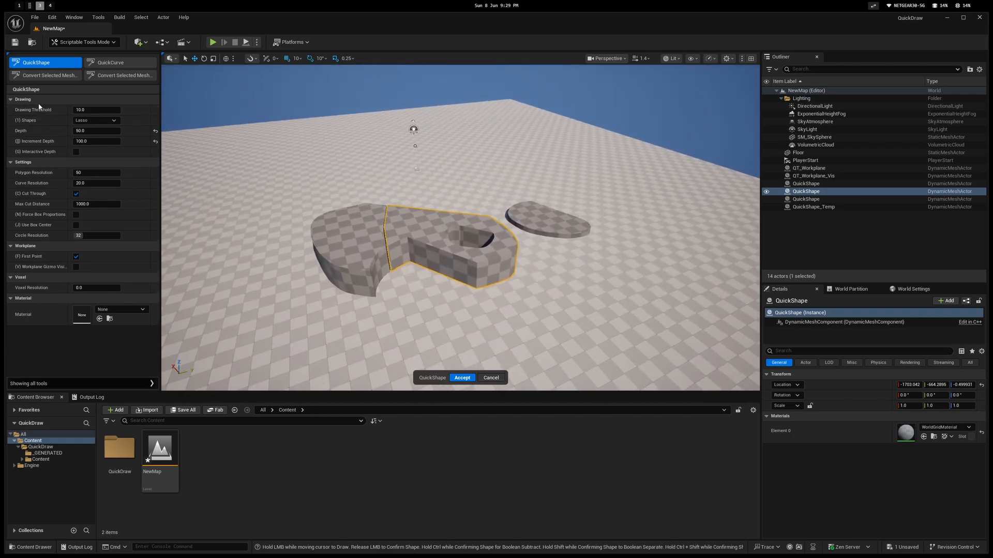
Draw a test lasso shape on the empty floor with Polygon Resolution at 5 and undo it
{"action": "left_click", "coordinate": [14, 102]}
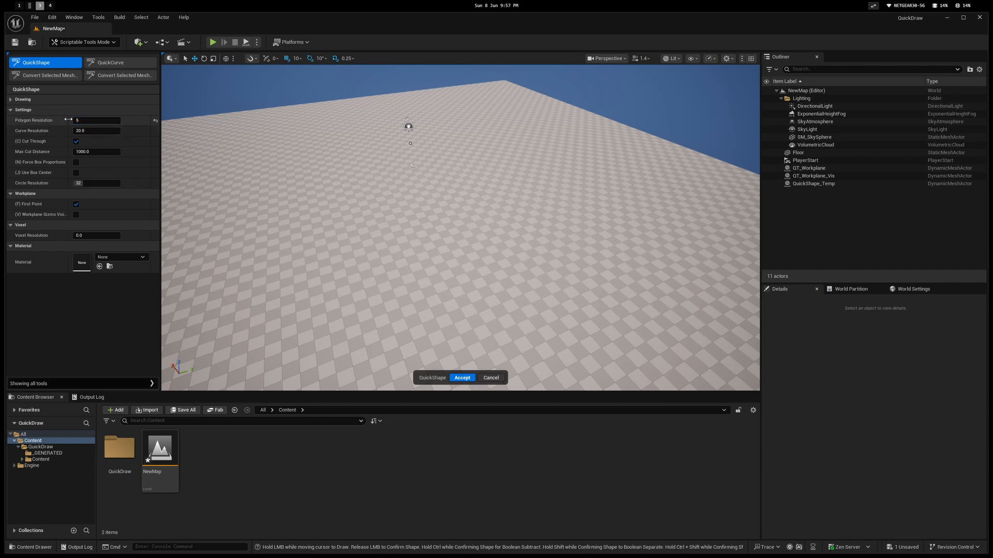
{"action": "mouse_move", "coordinate": [323, 204]}
{"action": "left_mouse_down"}
{"action": "mouse_move", "coordinate": [312, 230]}
{"action": "mouse_move", "coordinate": [327, 202]}
{"action": "left_mouse_up"}
{"action": "key", "text": "ctrl+z"}
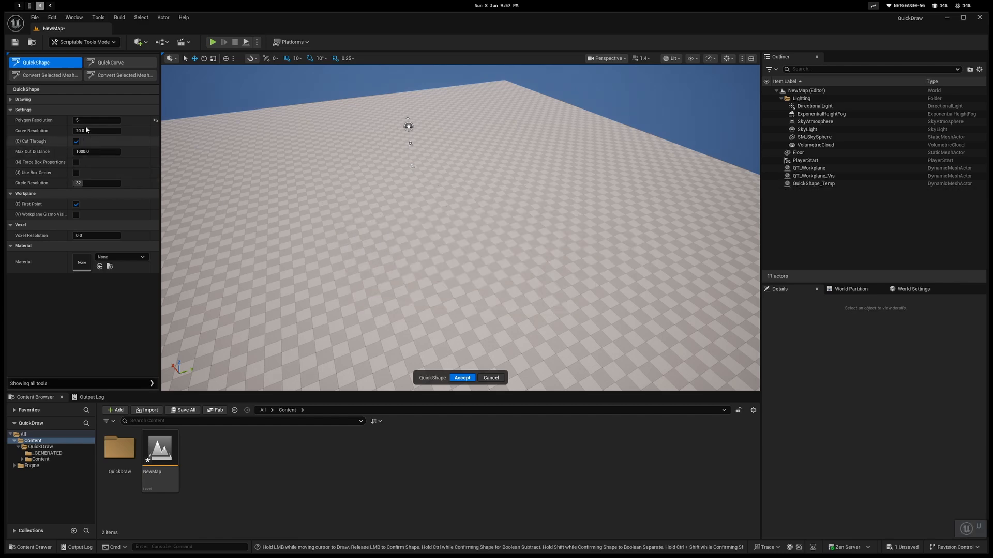
Set Polygon Resolution to 50, draw a large test lasso shape on the floor and undo it
{"action": "left_click", "coordinate": [89, 122]}
{"action": "type", "text": "50"}
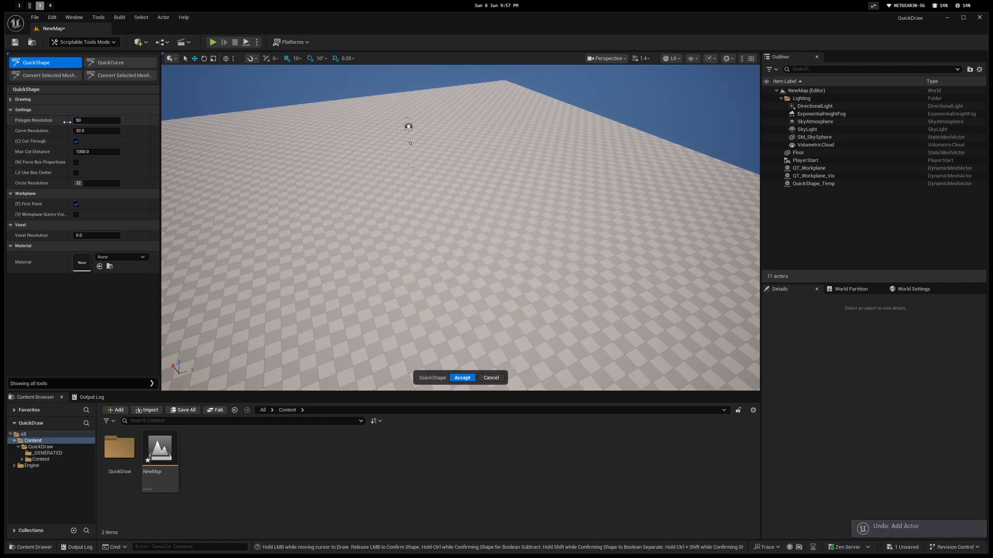
{"action": "mouse_move", "coordinate": [314, 192]}
{"action": "left_mouse_down"}
{"action": "mouse_move", "coordinate": [305, 221]}
{"action": "mouse_move", "coordinate": [492, 316]}
{"action": "mouse_move", "coordinate": [474, 182]}
{"action": "left_mouse_up"}
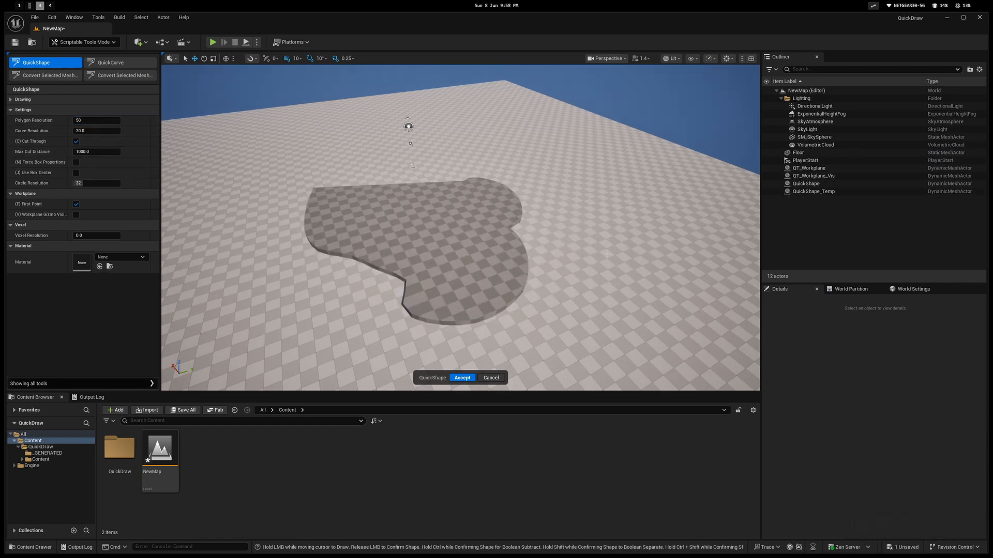
{"action": "key", "text": "ctrl+z"}
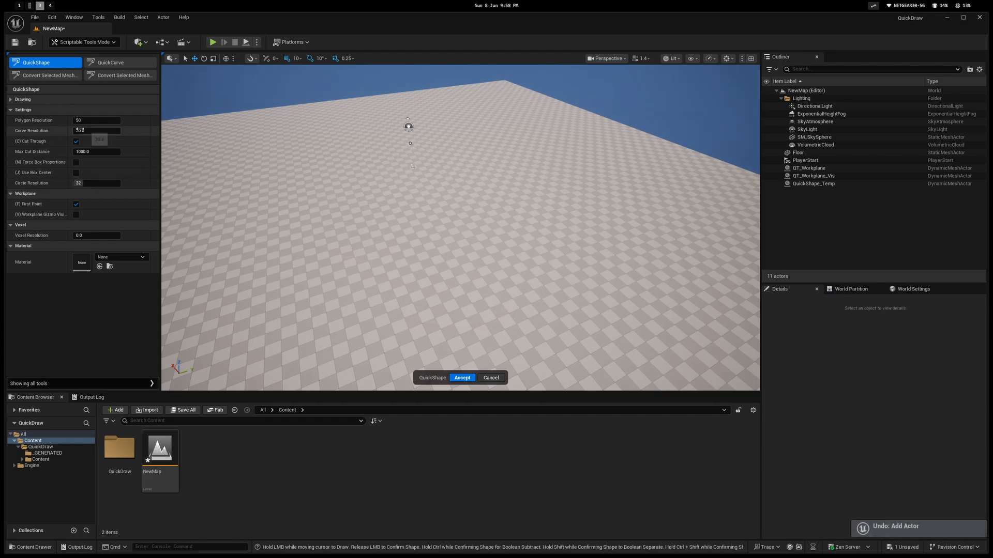
Draw further test lasso shapes on the floor with Curve Resolution at 20 and undo each of them
{"action": "mouse_move", "coordinate": [352, 246]}
{"action": "left_mouse_down"}
{"action": "mouse_move", "coordinate": [321, 193]}
{"action": "mouse_move", "coordinate": [546, 252]}
{"action": "mouse_move", "coordinate": [446, 257]}
{"action": "mouse_move", "coordinate": [360, 311]}
{"action": "mouse_move", "coordinate": [352, 255]}
{"action": "left_mouse_up"}
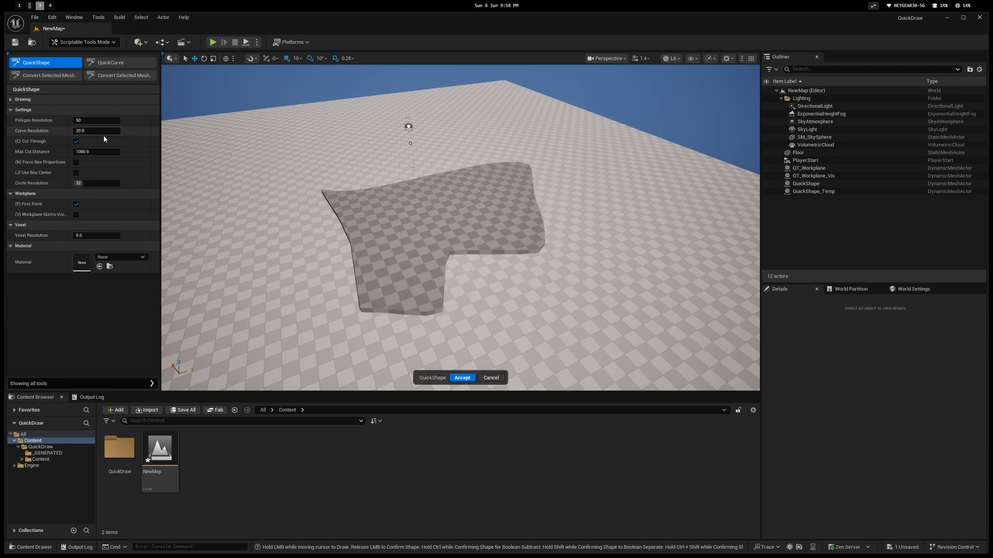
{"action": "mouse_move", "coordinate": [443, 297]}
{"action": "left_mouse_down"}
{"action": "mouse_move", "coordinate": [460, 262]}
{"action": "mouse_move", "coordinate": [517, 217]}
{"action": "mouse_move", "coordinate": [422, 310]}
{"action": "mouse_move", "coordinate": [430, 313]}
{"action": "left_mouse_up"}
{"action": "key", "text": "ctrl+z"}
{"action": "key", "text": "ctrl+z"}
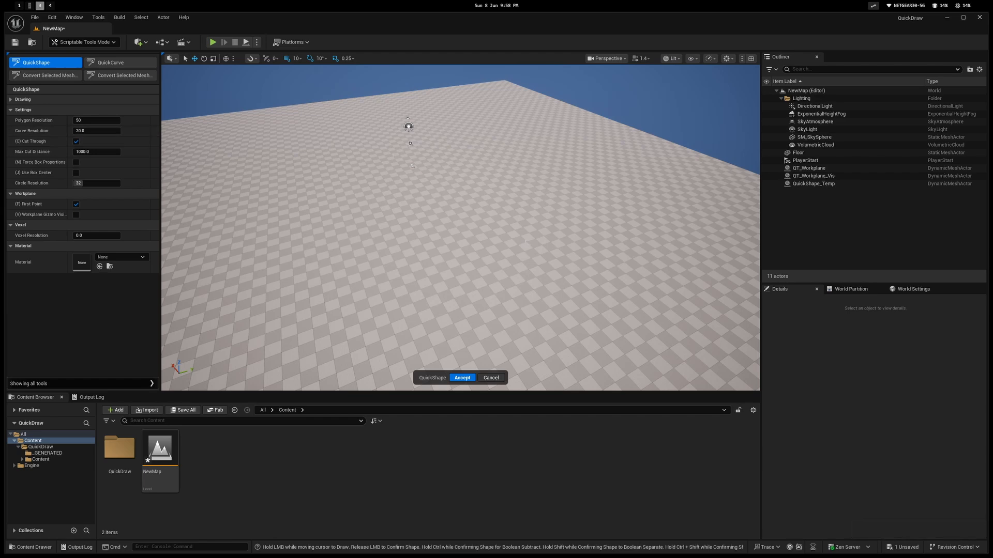
{"action": "mouse_move", "coordinate": [376, 304]}
{"action": "left_mouse_down"}
{"action": "mouse_move", "coordinate": [372, 211]}
{"action": "mouse_move", "coordinate": [496, 304]}
{"action": "mouse_move", "coordinate": [376, 305]}
{"action": "left_mouse_up"}
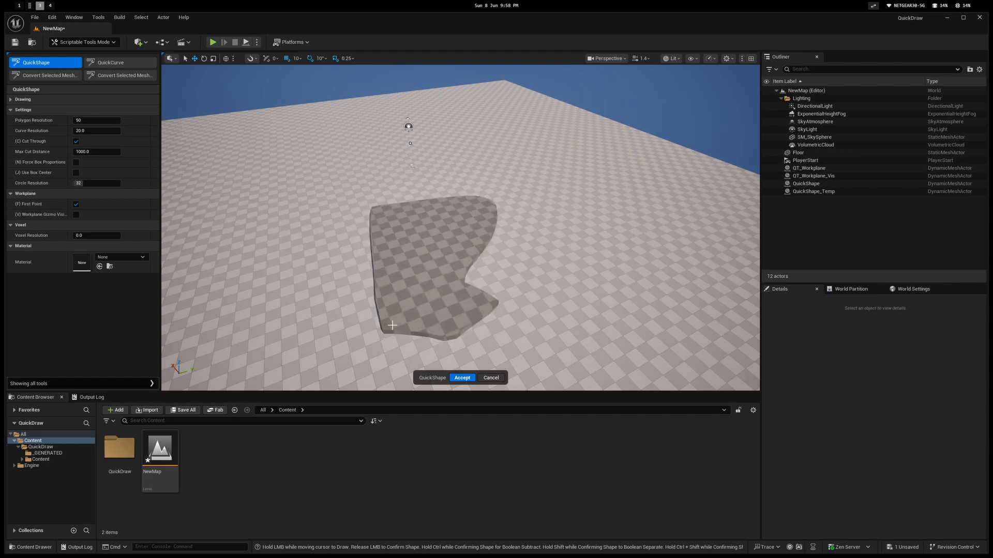
{"action": "key", "text": "ctrl+z"}
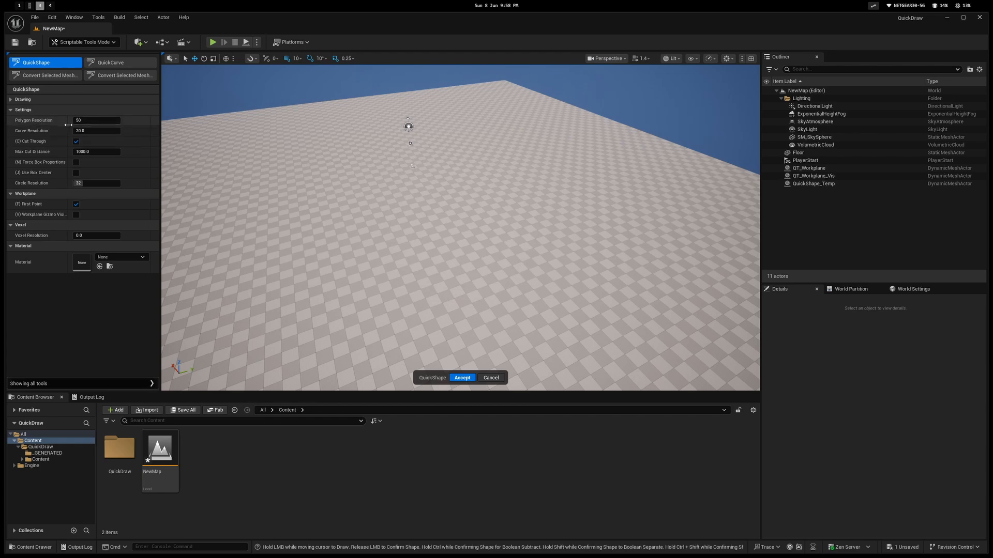
{"action": "middle_click_drag", "start_coordinate": [346, 212], "coordinate": [347, 200]}
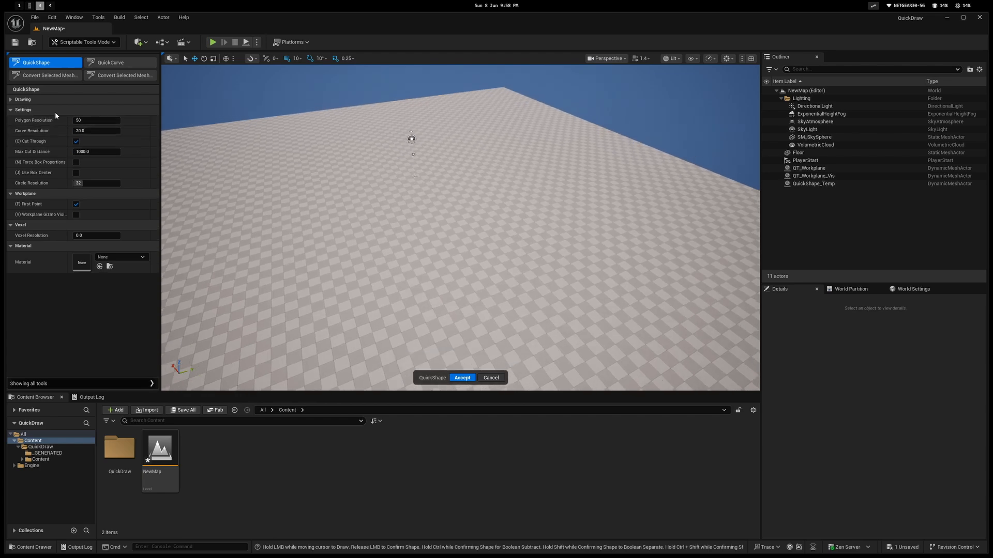
{"action": "scroll", "coordinate": [347, 212], "scroll_direction": "up", "scroll_amount": 1}
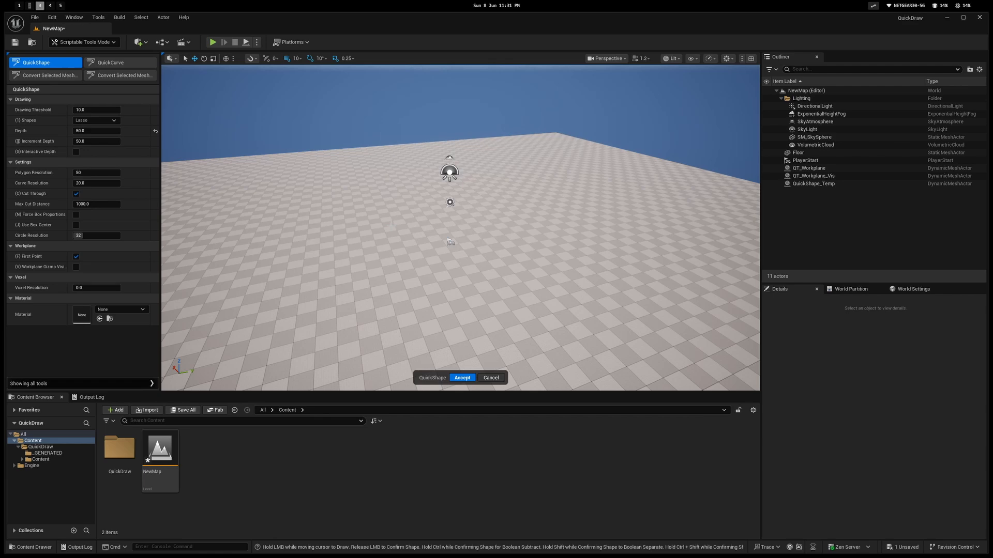
Try a rounded lasso shape on the floor at depth 50, undo it and cancel QuickShape
{"action": "left_click", "coordinate": [389, 228]}
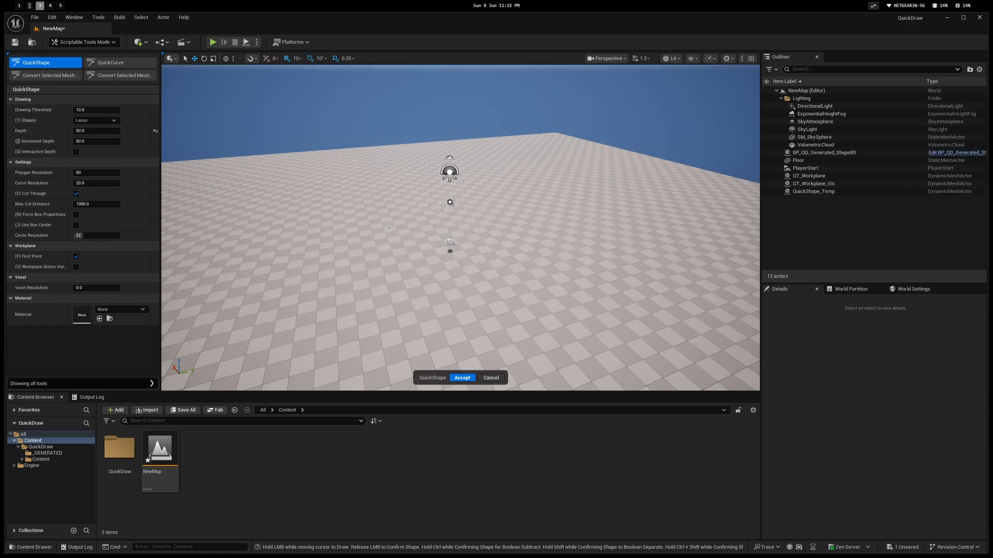
{"action": "left_click_drag", "start_coordinate": [437, 302], "coordinate": [388, 228]}
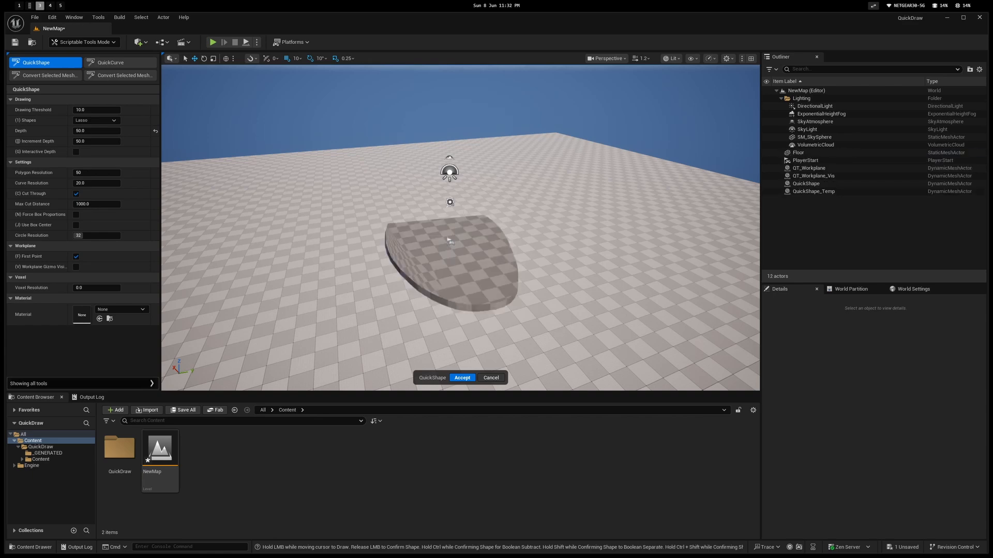
{"action": "key", "text": "ctrl+z"}
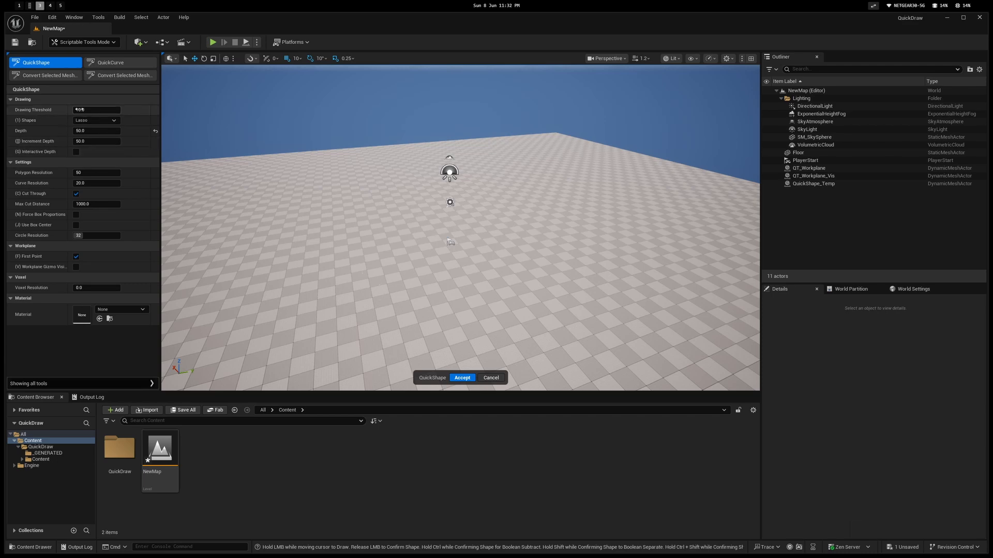
{"action": "left_click", "coordinate": [501, 377]}
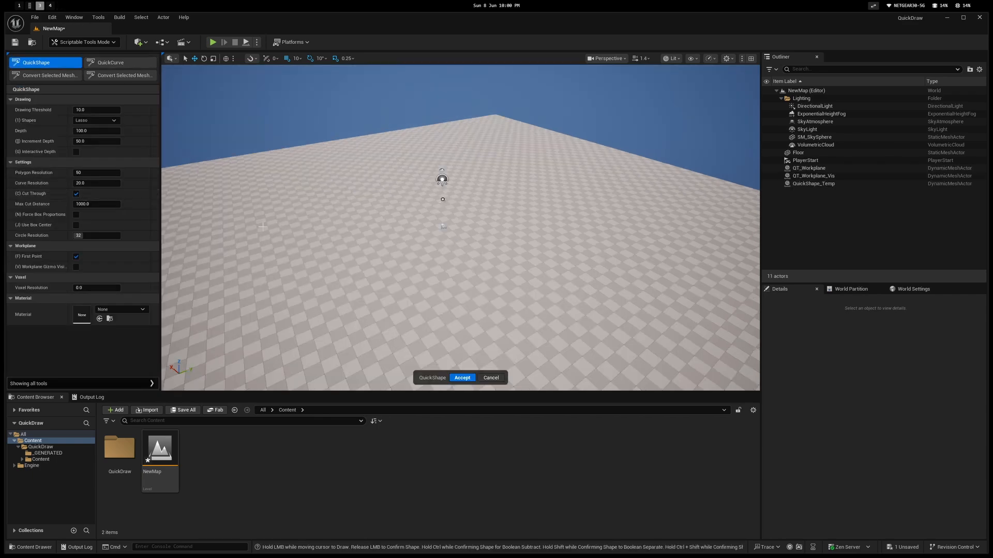
Draw a large rounded lasso block on the empty floor with the depth at 400
{"action": "middle_click_drag", "start_coordinate": [263, 227], "coordinate": [258, 222]}
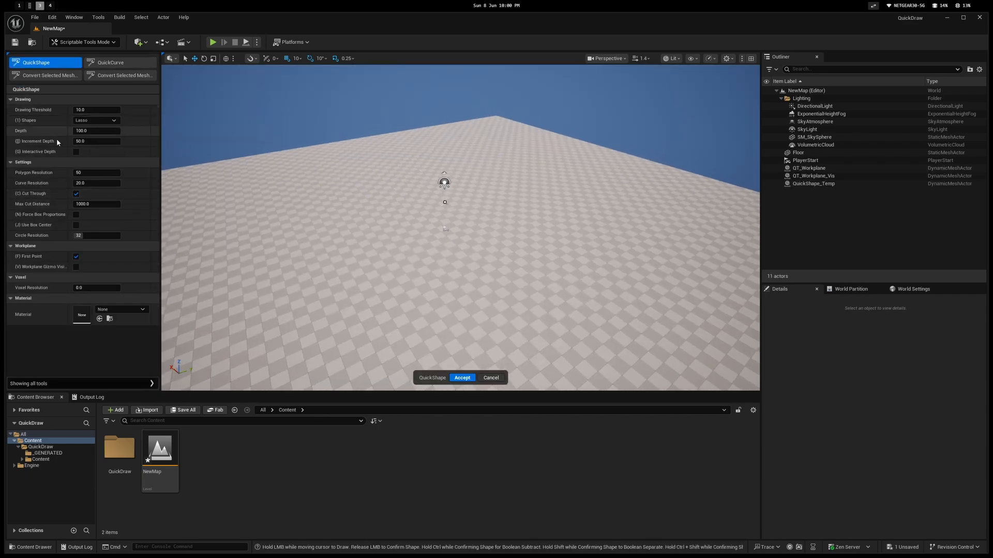
{"action": "middle_click_drag", "start_coordinate": [258, 222], "coordinate": [263, 218]}
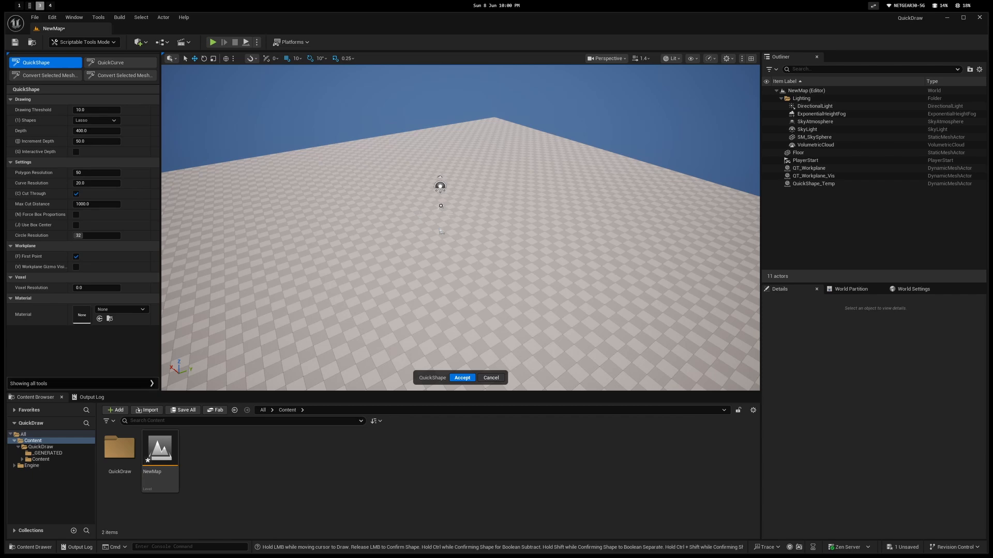
{"action": "mouse_move", "coordinate": [449, 215]}
{"action": "left_mouse_down"}
{"action": "mouse_move", "coordinate": [517, 248]}
{"action": "mouse_move", "coordinate": [504, 233]}
{"action": "left_mouse_up"}
{"action": "mouse_move", "coordinate": [512, 256]}
{"action": "right_mouse_down"}
{"action": "mouse_move", "coordinate": [535, 255]}
{"action": "mouse_move", "coordinate": [514, 261]}
{"action": "right_mouse_up"}
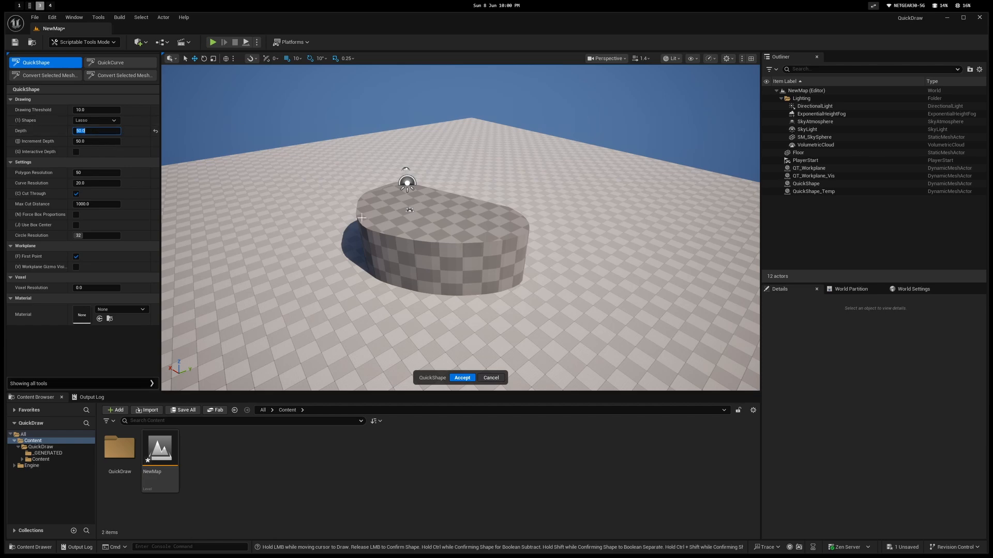
Disable Cut Through and subtract a lasso pocket 50 deep from the block's top face near its right edge
{"action": "middle_click_drag", "start_coordinate": [404, 247], "coordinate": [410, 243]}
{"action": "left_click", "coordinate": [76, 193]}
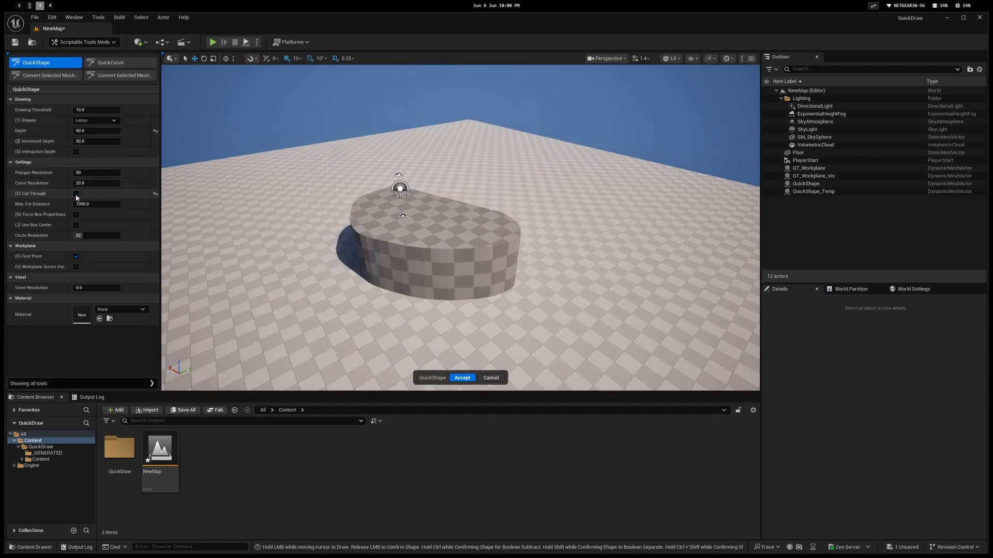
{"action": "middle_click_drag", "start_coordinate": [481, 235], "coordinate": [473, 234]}
{"action": "mouse_move", "coordinate": [480, 234]}
{"action": "left_mouse_down", "text": "ctrl"}
{"action": "mouse_move", "coordinate": [470, 236]}
{"action": "mouse_move", "coordinate": [486, 255]}
{"action": "left_mouse_up", "text": "ctrl"}
{"action": "right_click_drag", "start_coordinate": [494, 254], "coordinate": [566, 247]}
{"action": "key", "text": "w"}
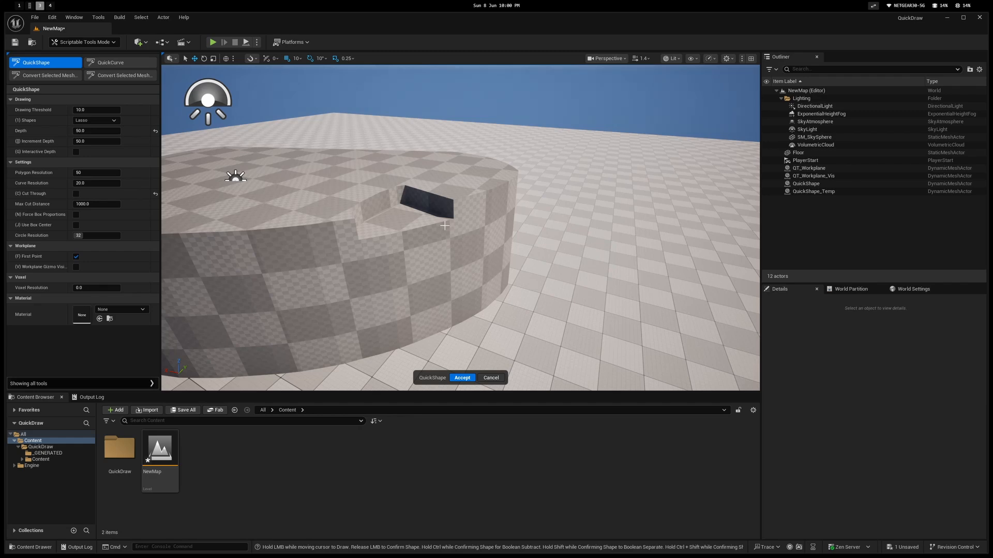
{"action": "key", "text": "s"}
{"action": "right_click_drag", "start_coordinate": [436, 222], "coordinate": [416, 201]}
Enable Cut Through and subtract a pointed lasso notch through the full height of the block's front side
{"action": "left_click", "coordinate": [76, 193]}
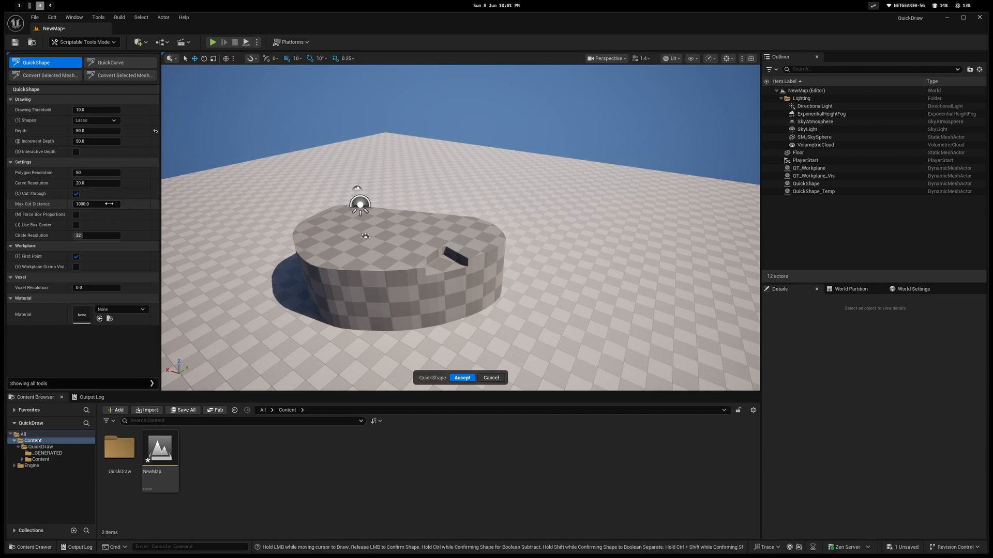
{"action": "mouse_move", "coordinate": [382, 255]}
{"action": "left_mouse_down", "text": "ctrl"}
{"action": "mouse_move", "coordinate": [354, 277]}
{"action": "mouse_move", "coordinate": [403, 280]}
{"action": "left_mouse_up", "text": "ctrl"}
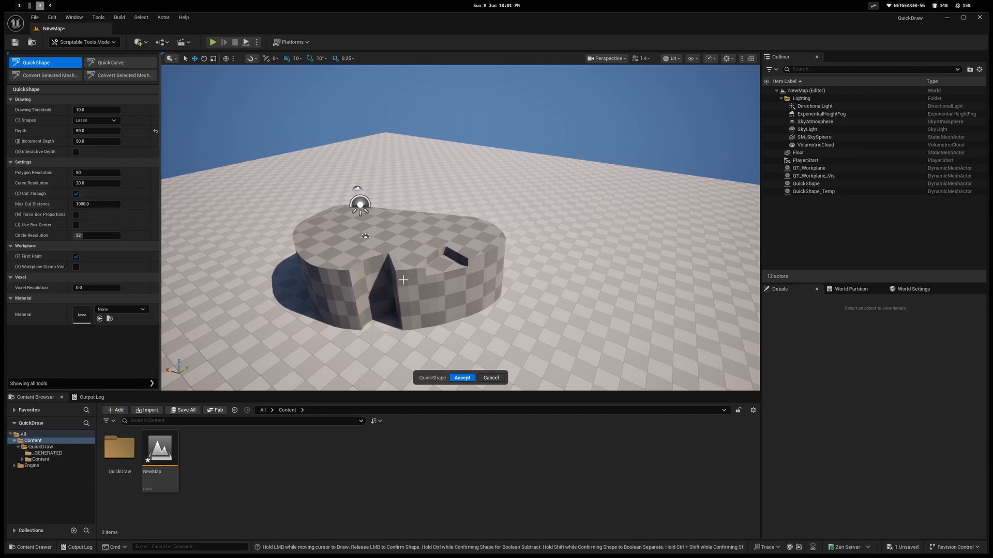
{"action": "mouse_move", "coordinate": [384, 258]}
{"action": "right_mouse_down"}
{"action": "mouse_move", "coordinate": [396, 279]}
{"action": "mouse_move", "coordinate": [164, 213]}
{"action": "mouse_move", "coordinate": [217, 185]}
{"action": "right_mouse_up"}
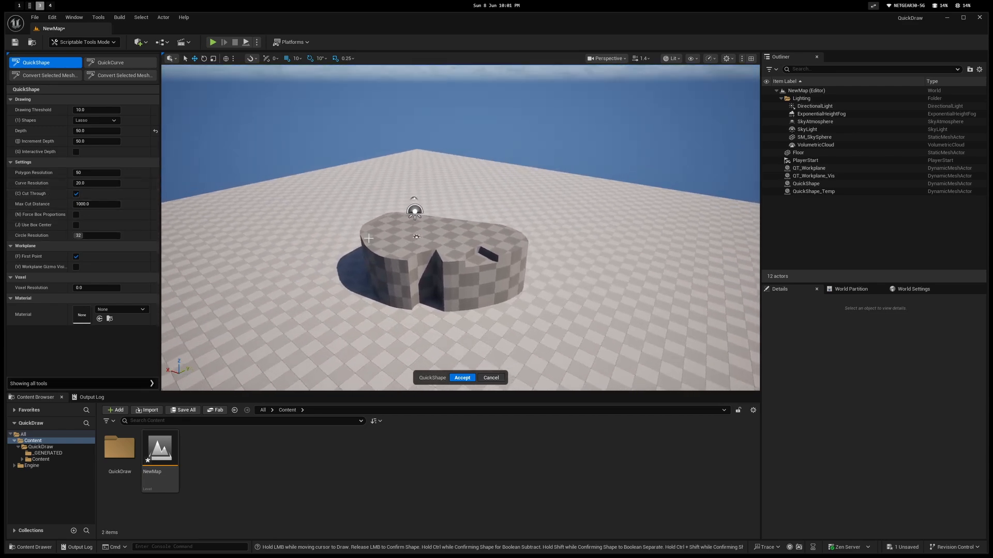
Toggle Cut Through off and back on, and subtract a small lasso hole through the left part of the block
{"action": "left_click", "coordinate": [76, 194]}
{"action": "right_click_drag", "start_coordinate": [217, 207], "coordinate": [257, 204]}
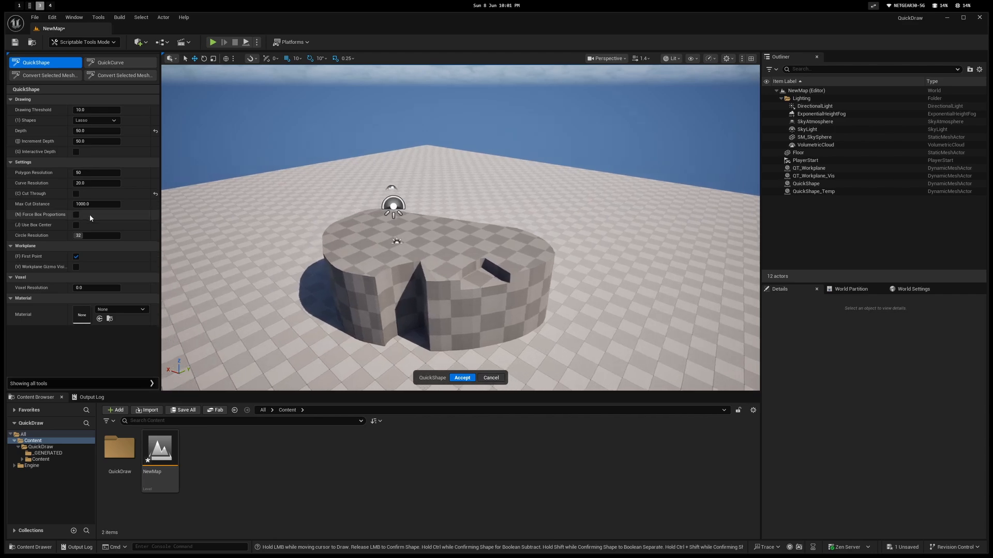
{"action": "left_click", "coordinate": [77, 194]}
{"action": "right_click_drag", "start_coordinate": [442, 250], "coordinate": [434, 245]}
{"action": "scroll", "coordinate": [442, 250], "scroll_direction": "down", "scroll_amount": 1}
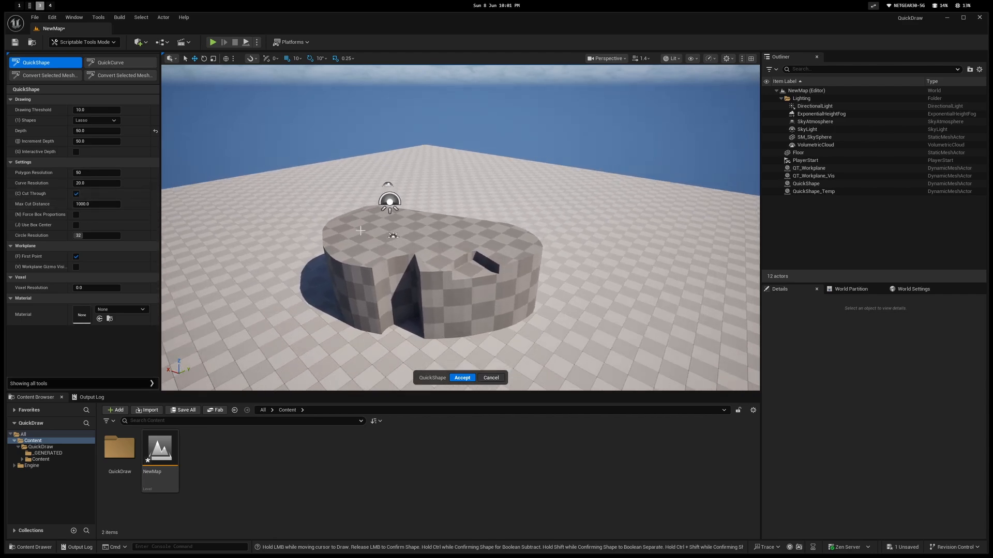
{"action": "left_click_drag", "start_coordinate": [352, 230], "coordinate": [358, 251], "text": "ctrl"}
{"action": "scroll", "coordinate": [376, 268], "scroll_direction": "down", "scroll_amount": 3}
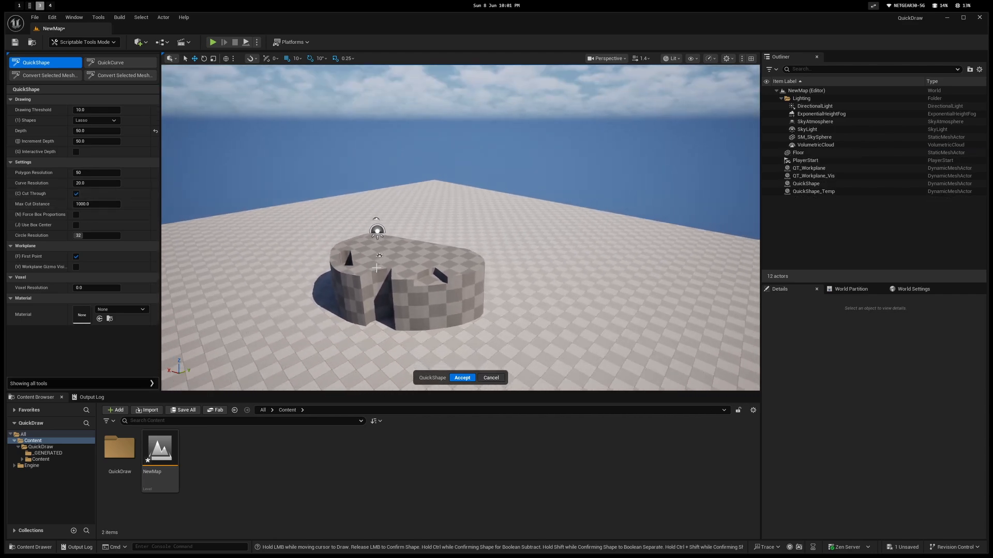
Open the Max Cut Distance value for editing
{"action": "left_click", "coordinate": [88, 204]}
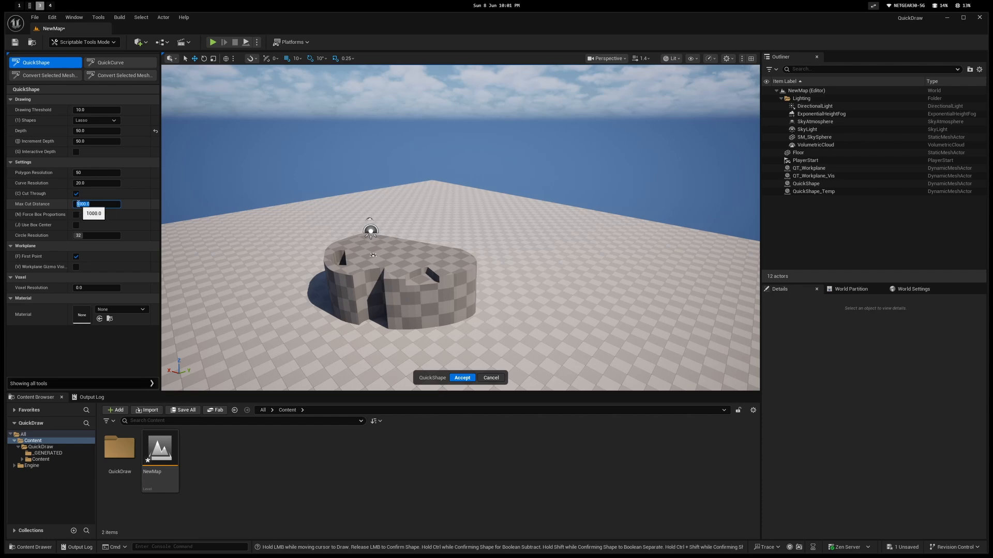
{"action": "left_click", "coordinate": [79, 204]}
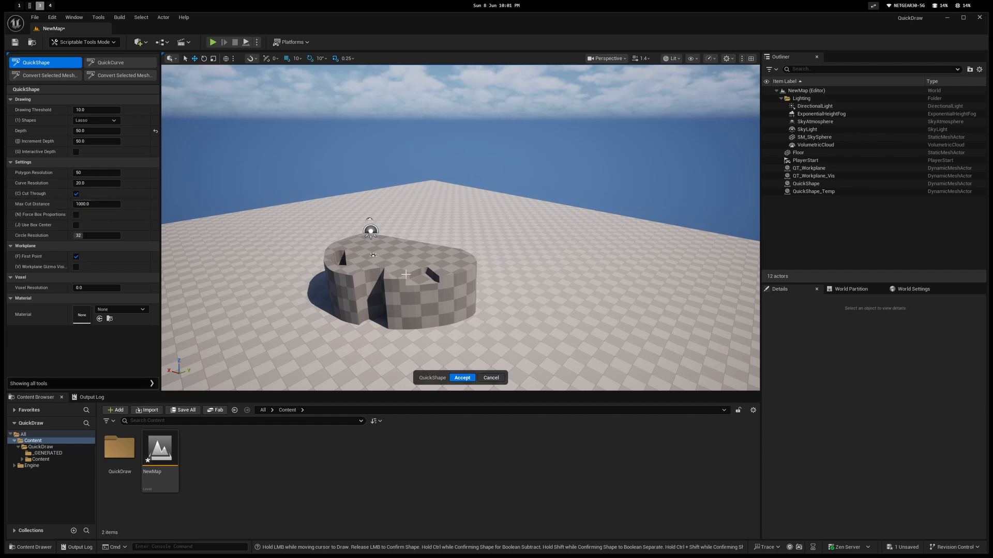
{"action": "left_click", "coordinate": [76, 194]}
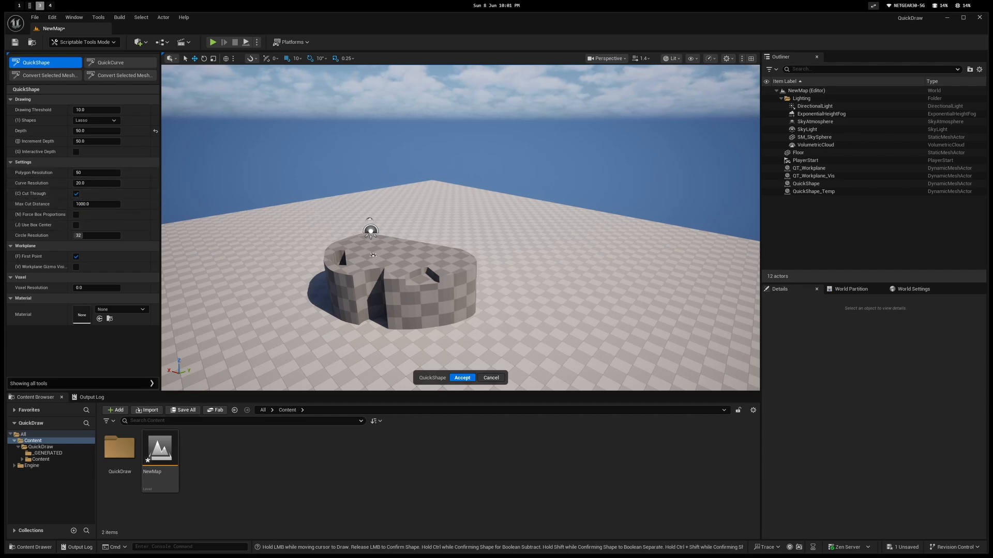
Collapse the Drawing settings, view the block from its other side and cancel QuickShape
{"action": "left_click", "coordinate": [31, 99]}
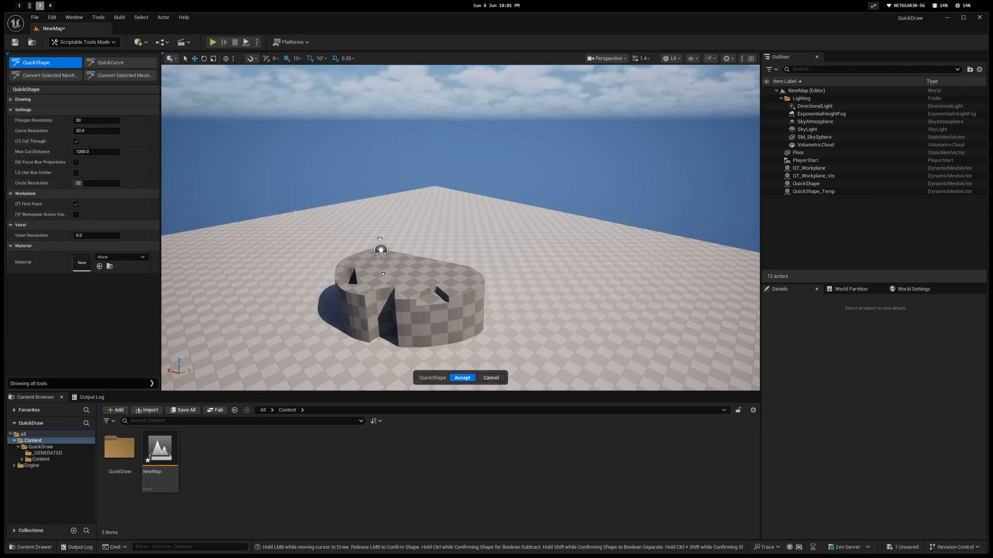
{"action": "right_click_drag", "start_coordinate": [460, 227], "coordinate": [553, 280]}
{"action": "right_click_drag", "start_coordinate": [280, 250], "coordinate": [269, 243]}
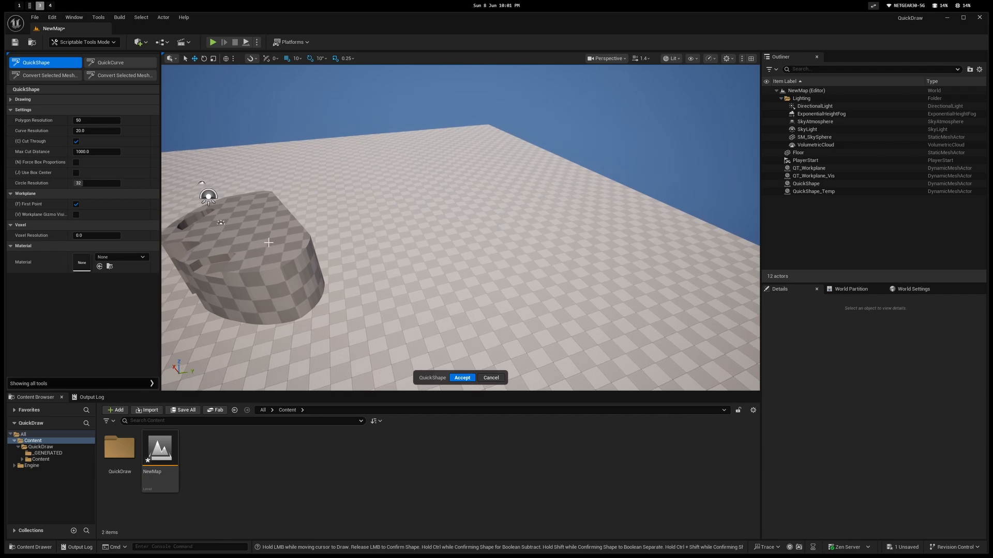
{"action": "key", "text": "a"}
{"action": "right_click_drag", "start_coordinate": [362, 242], "coordinate": [361, 241]}
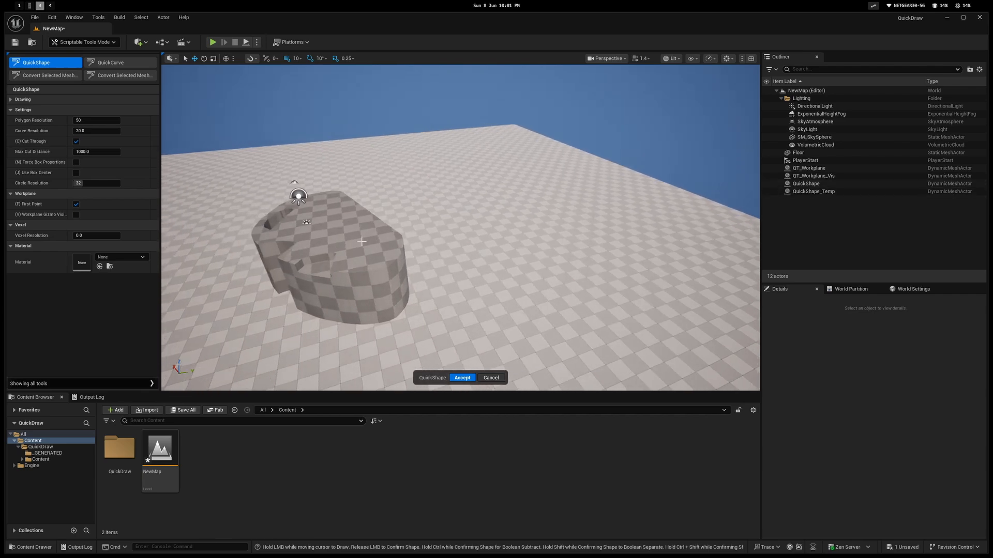
{"action": "left_click", "coordinate": [488, 378]}
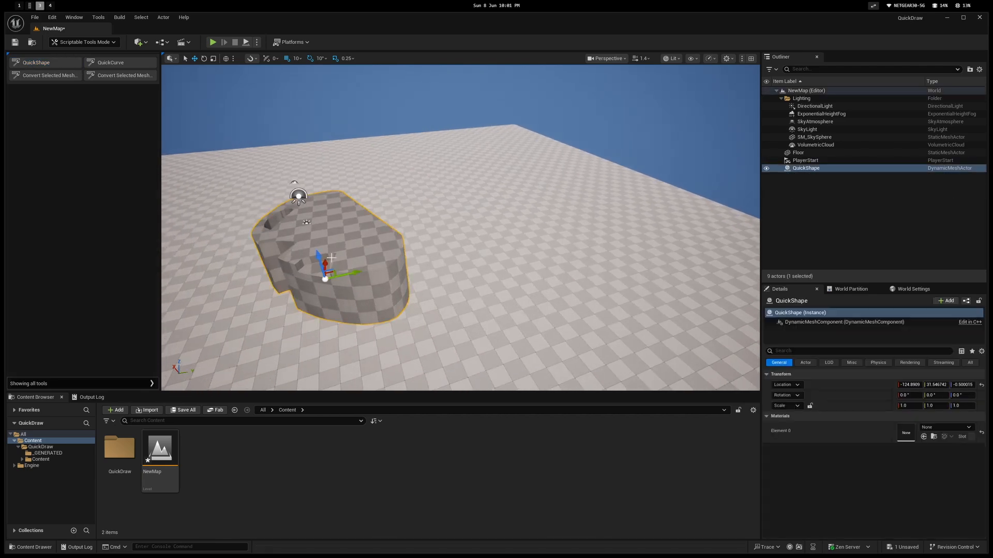
Delete the selected block and draw a box with a depth of 50 on the floor using QuickShape
{"action": "key", "text": "Delete"}
{"action": "left_click", "coordinate": [52, 63]}
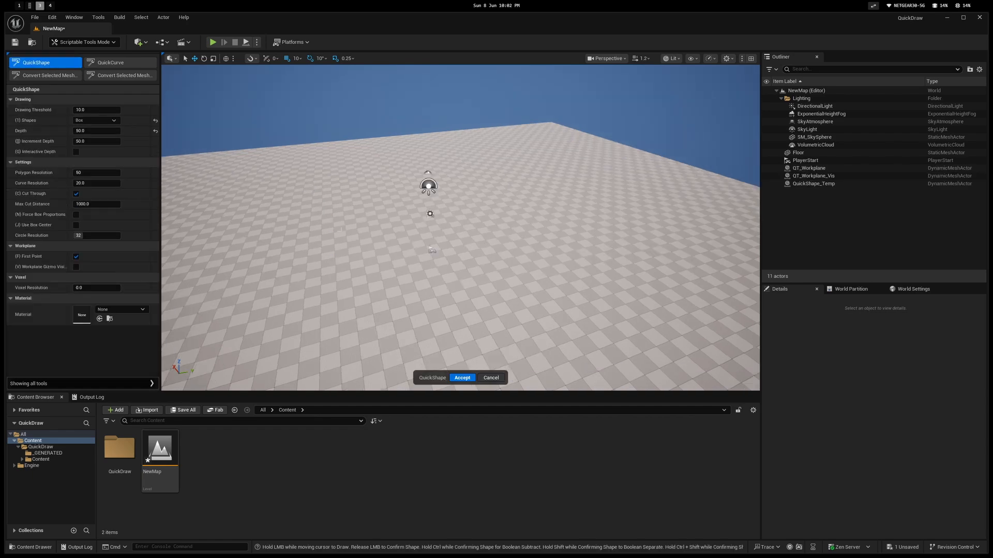
{"action": "mouse_move", "coordinate": [291, 243]}
{"action": "left_mouse_down"}
{"action": "mouse_move", "coordinate": [422, 330]}
{"action": "mouse_move", "coordinate": [289, 289]}
{"action": "mouse_move", "coordinate": [323, 252]}
{"action": "left_mouse_up"}
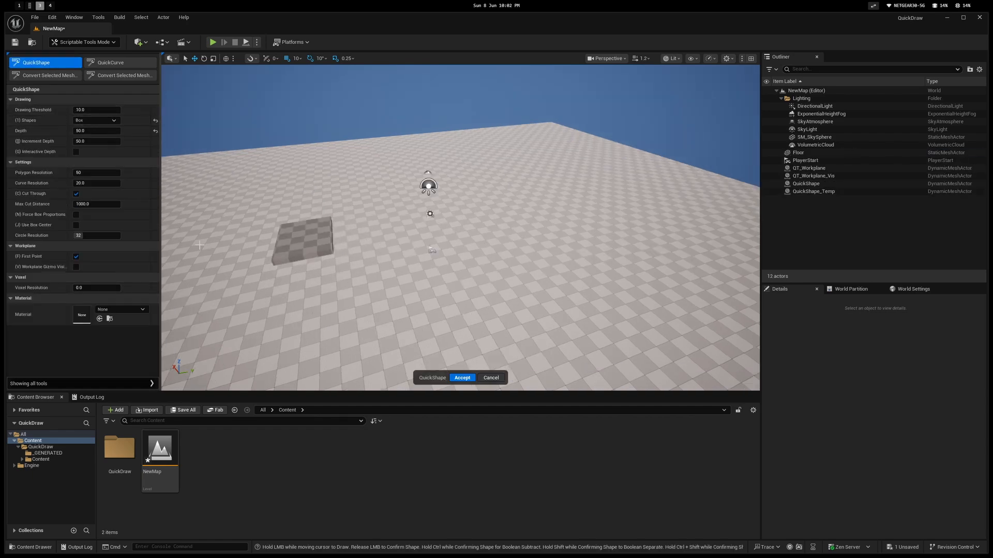
Draw a second box with Force Box Proportions enabled, and a third outward from its center with only Use Box Center enabled
{"action": "left_click", "coordinate": [76, 218]}
{"action": "left_click_drag", "start_coordinate": [370, 242], "coordinate": [469, 264]}
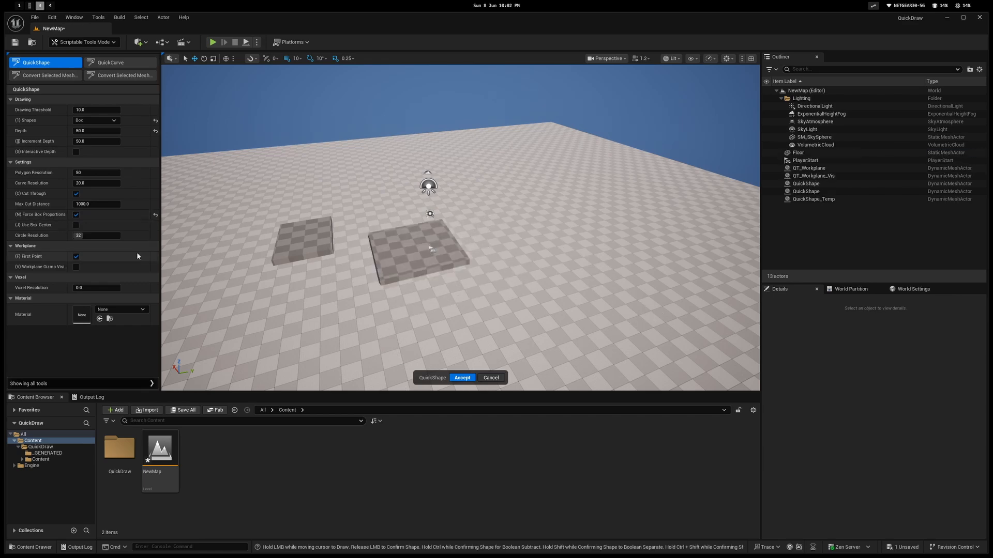
{"action": "left_click", "coordinate": [76, 215]}
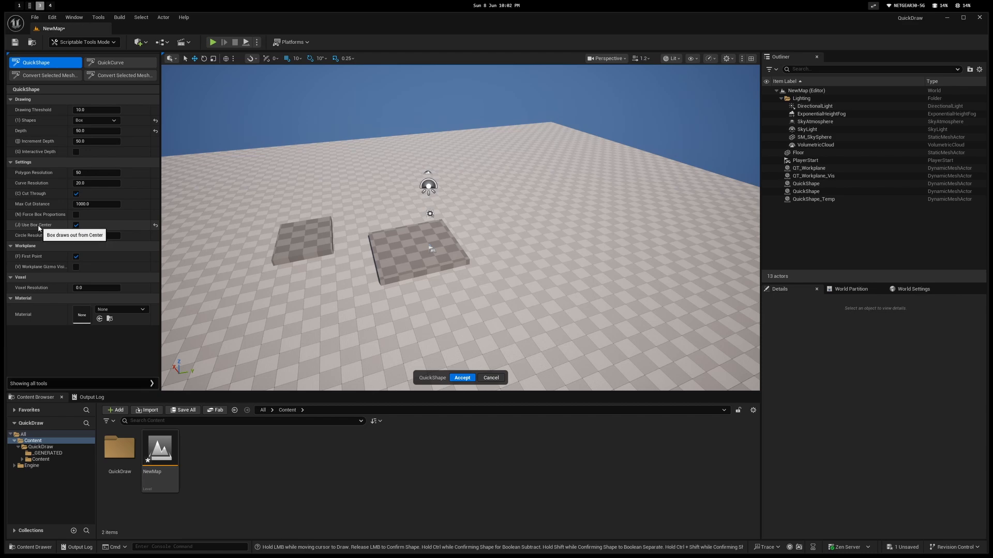
{"action": "left_click_drag", "start_coordinate": [507, 248], "coordinate": [553, 264]}
Enable Force Box Proportions together with Use Box Center, draw three small square boxes around the first ones, and turn both options off
{"action": "left_click", "coordinate": [76, 215]}
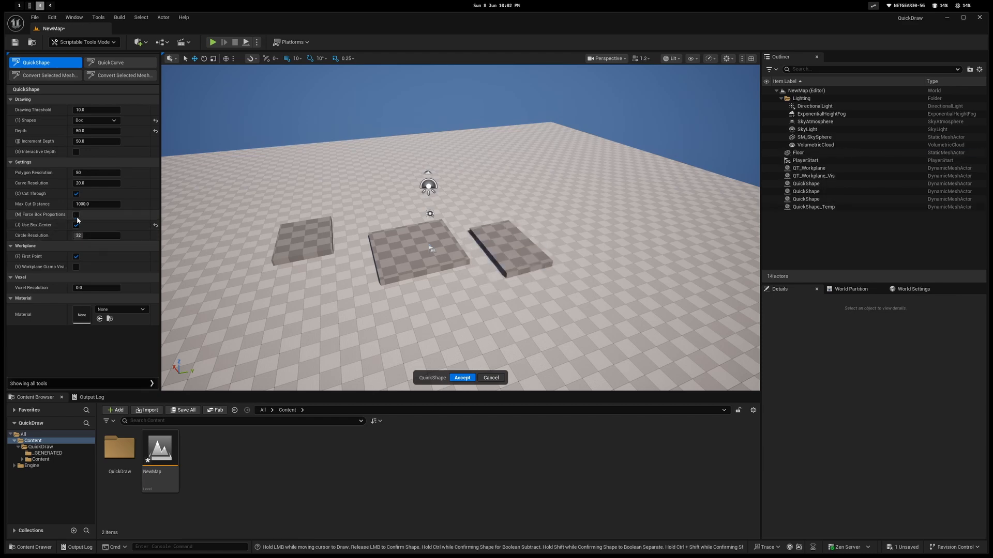
{"action": "left_click_drag", "start_coordinate": [297, 281], "coordinate": [385, 331]}
{"action": "left_click_drag", "start_coordinate": [350, 210], "coordinate": [371, 220]}
{"action": "left_click", "coordinate": [77, 225]}
{"action": "left_click", "coordinate": [76, 214]}
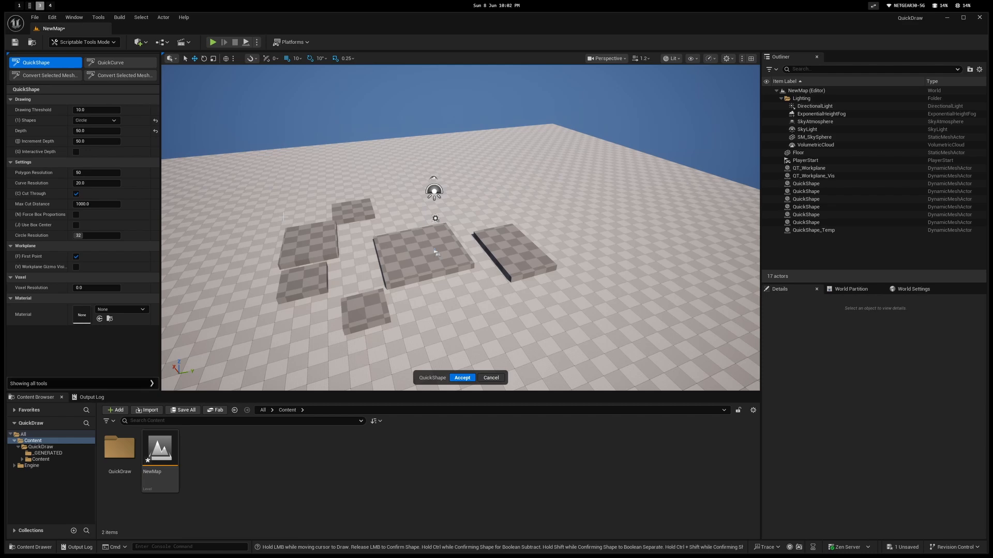
Draw a circle beside the boxes with the Circle shape, and another behind them with Circle Resolution set to 4
{"action": "left_click_drag", "start_coordinate": [577, 226], "coordinate": [621, 227]}
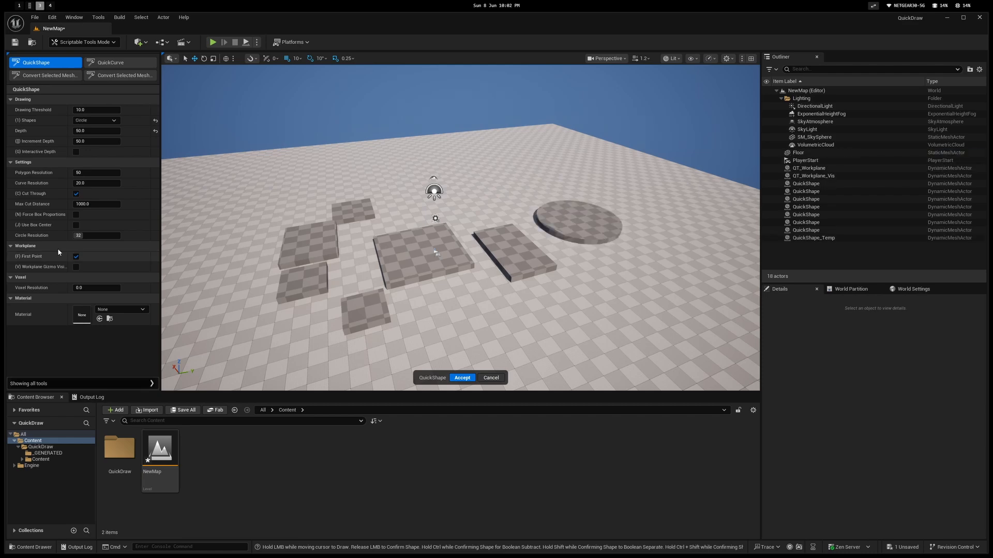
{"action": "left_click", "coordinate": [93, 236]}
{"action": "type", "text": "4"}
{"action": "key", "text": "Return"}
{"action": "mouse_move", "coordinate": [472, 198]}
{"action": "left_mouse_down"}
{"action": "mouse_move", "coordinate": [505, 196]}
{"action": "mouse_move", "coordinate": [497, 196]}
{"action": "left_mouse_up"}
Set Circle Resolution to 12 and draw a large circle overlapping the leftmost box
{"action": "left_click", "coordinate": [80, 236]}
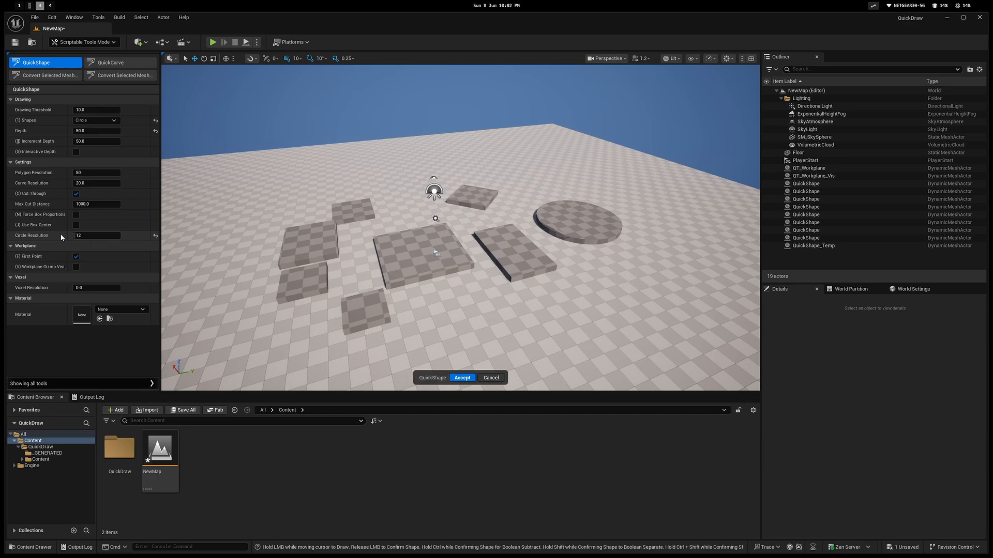
{"action": "left_click_drag", "start_coordinate": [238, 258], "coordinate": [305, 243]}
{"action": "left_click", "coordinate": [94, 237]}
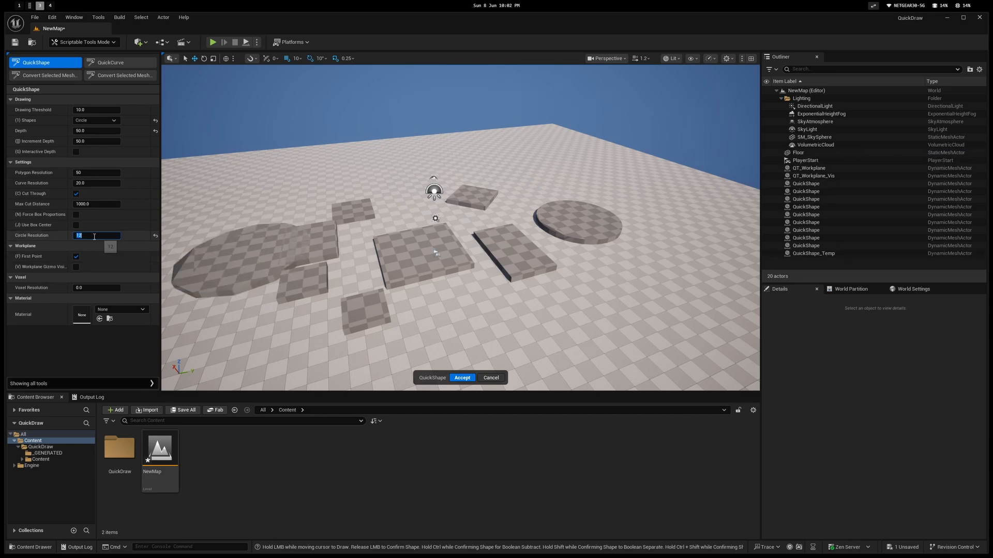
{"action": "left_click_drag", "start_coordinate": [557, 287], "coordinate": [550, 272]}
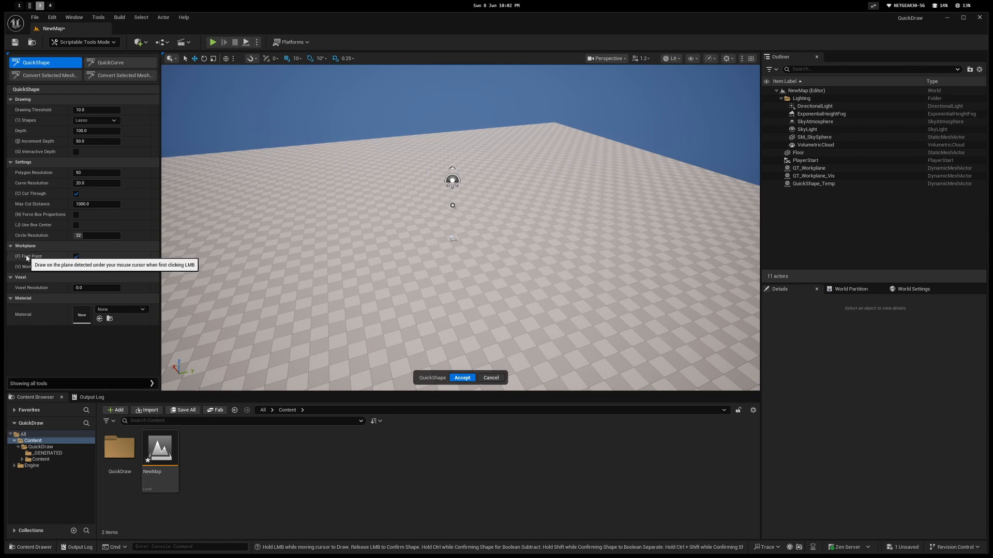
Collapse the Settings and Drawing categories of the QuickShape options
{"action": "left_click", "coordinate": [25, 162]}
{"action": "left_click", "coordinate": [24, 100]}
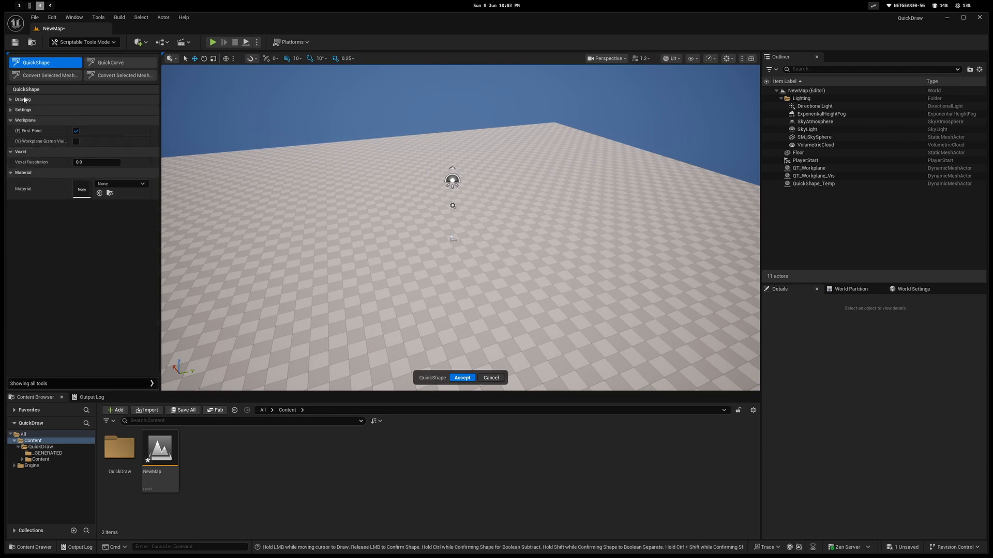
Draw a half-round lasso shape on the floor with First Point enabled, and undo it
{"action": "right_click_drag", "start_coordinate": [438, 240], "coordinate": [441, 244]}
{"action": "mouse_move", "coordinate": [501, 341]}
{"action": "right_mouse_down"}
{"action": "mouse_move", "coordinate": [615, 367]}
{"action": "mouse_move", "coordinate": [509, 343]}
{"action": "right_mouse_up"}
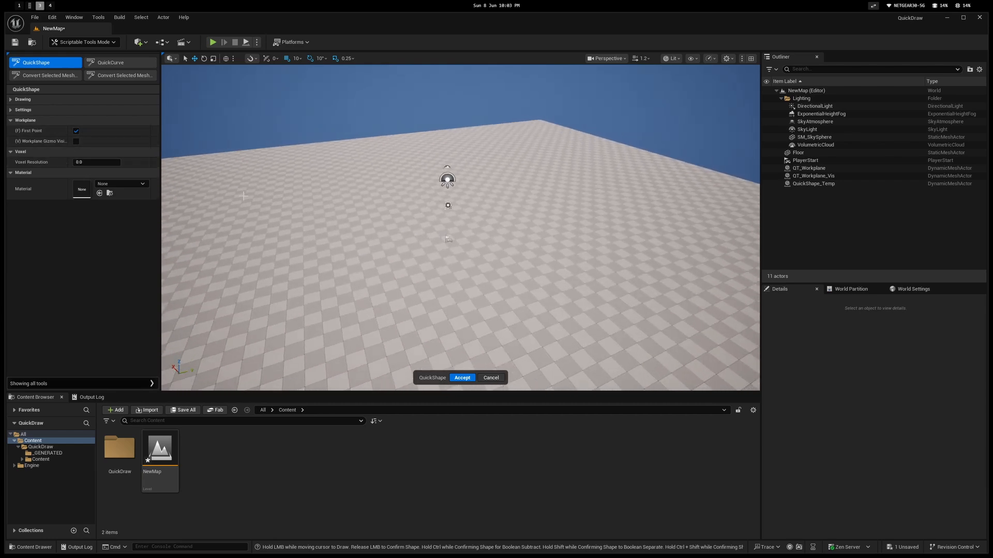
{"action": "right_click_drag", "start_coordinate": [348, 226], "coordinate": [350, 231]}
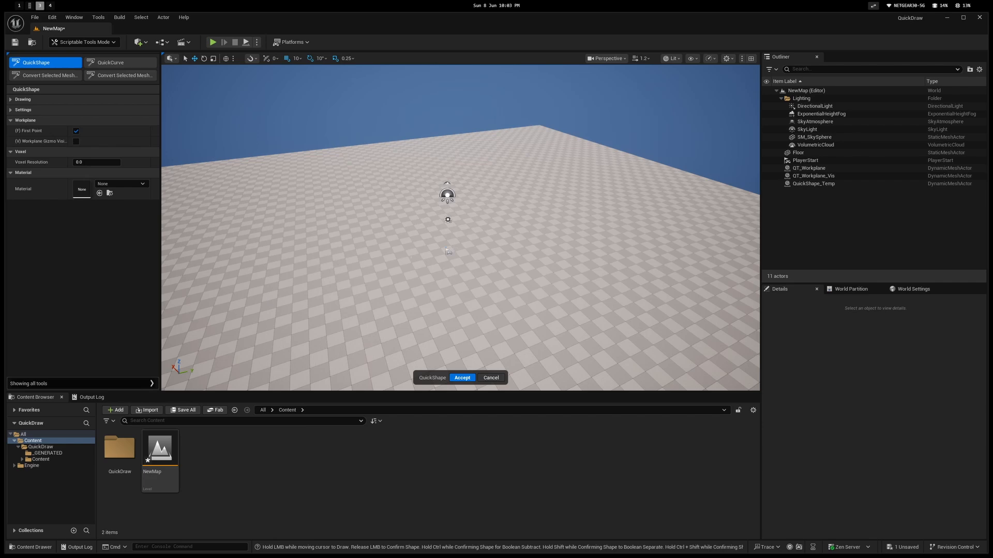
{"action": "right_click_drag", "start_coordinate": [460, 228], "coordinate": [492, 234]}
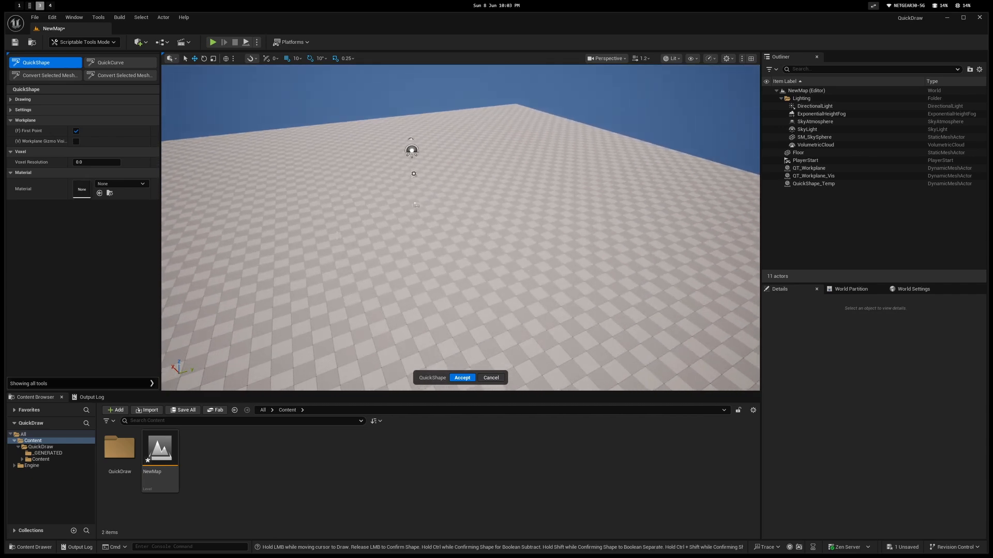
{"action": "left_click_drag", "start_coordinate": [331, 229], "coordinate": [414, 259]}
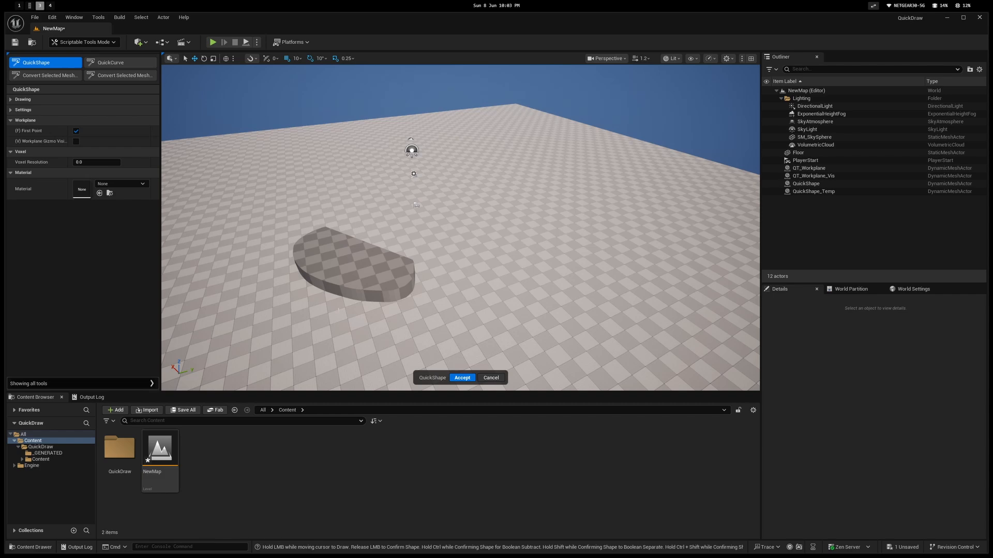
{"action": "key", "text": "ctrl+z"}
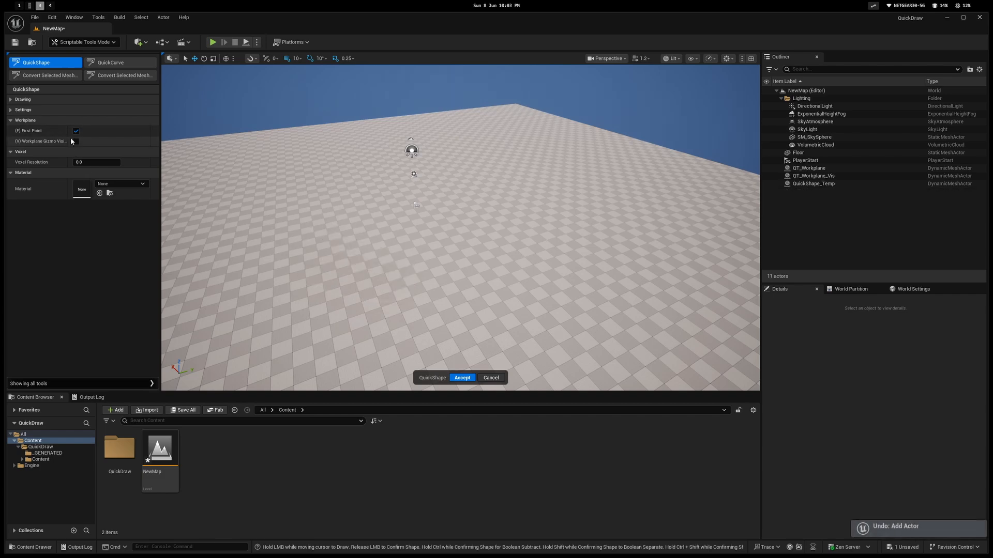
Turn First Point off, inspect the fixed workplane grid on the floor, and turn First Point back on
{"action": "key", "text": "f"}
{"action": "right_click_drag", "start_coordinate": [455, 233], "coordinate": [475, 229]}
{"action": "key", "text": "w"}
{"action": "right_click_drag", "start_coordinate": [641, 188], "coordinate": [611, 205]}
{"action": "key", "text": "s"}
{"action": "right_click_drag", "start_coordinate": [565, 230], "coordinate": [555, 270]}
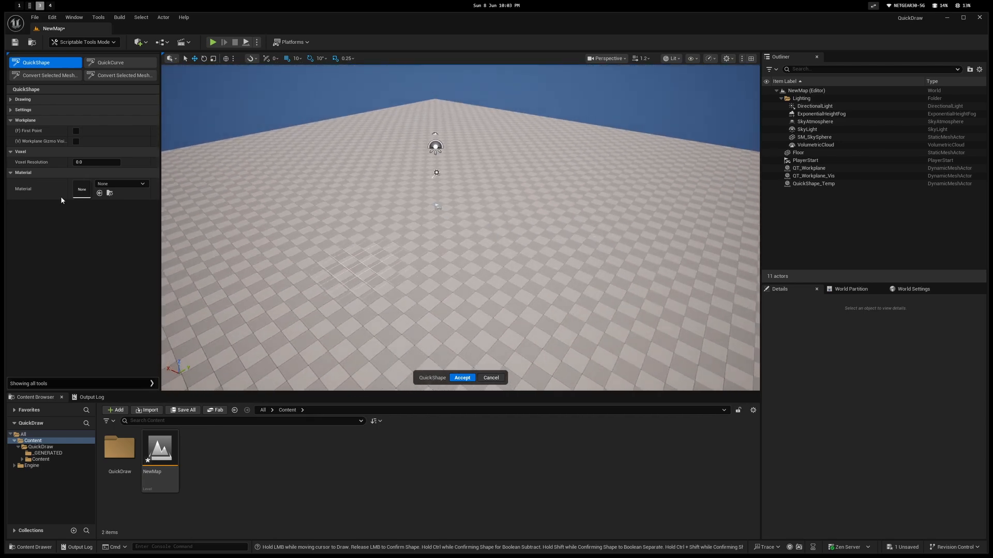
{"action": "left_click", "coordinate": [77, 130]}
Draw a large rounded lasso slab on the floor with First Point enabled
{"action": "right_click_drag", "start_coordinate": [362, 223], "coordinate": [331, 207]}
{"action": "key", "text": "d"}
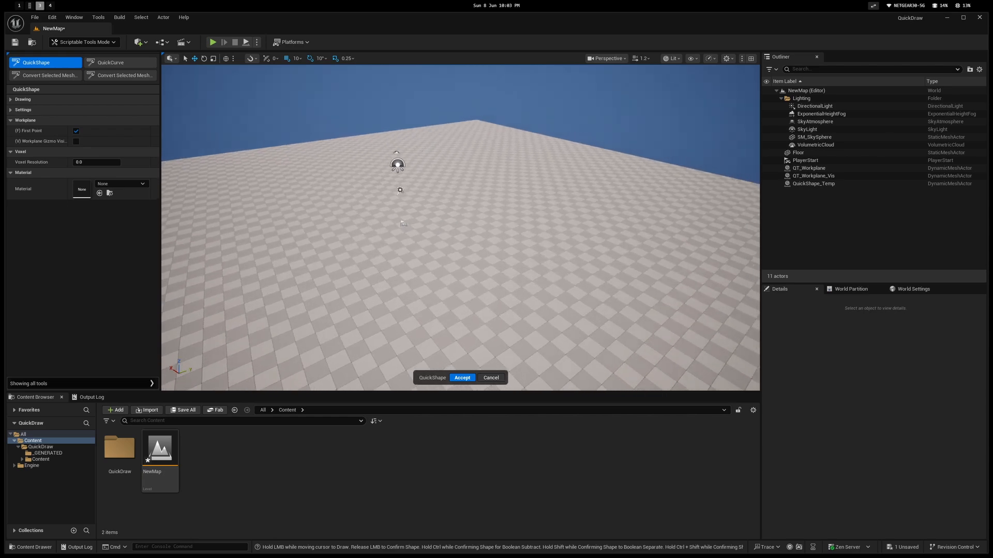
{"action": "right_click_drag", "start_coordinate": [461, 214], "coordinate": [465, 212]}
{"action": "mouse_move", "coordinate": [466, 212]}
{"action": "left_mouse_down"}
{"action": "mouse_move", "coordinate": [589, 270]}
{"action": "mouse_move", "coordinate": [541, 216]}
{"action": "left_mouse_up"}
Draw a rounded lasso shape on the side face of the slab so it stands upright from it
{"action": "key", "text": "w"}
{"action": "key", "text": "a"}
{"action": "mouse_move", "coordinate": [567, 220]}
{"action": "right_mouse_down"}
{"action": "mouse_move", "coordinate": [621, 220]}
{"action": "mouse_move", "coordinate": [600, 214]}
{"action": "mouse_move", "coordinate": [669, 201]}
{"action": "right_mouse_up"}
{"action": "key", "text": "w"}
{"action": "key", "text": "q"}
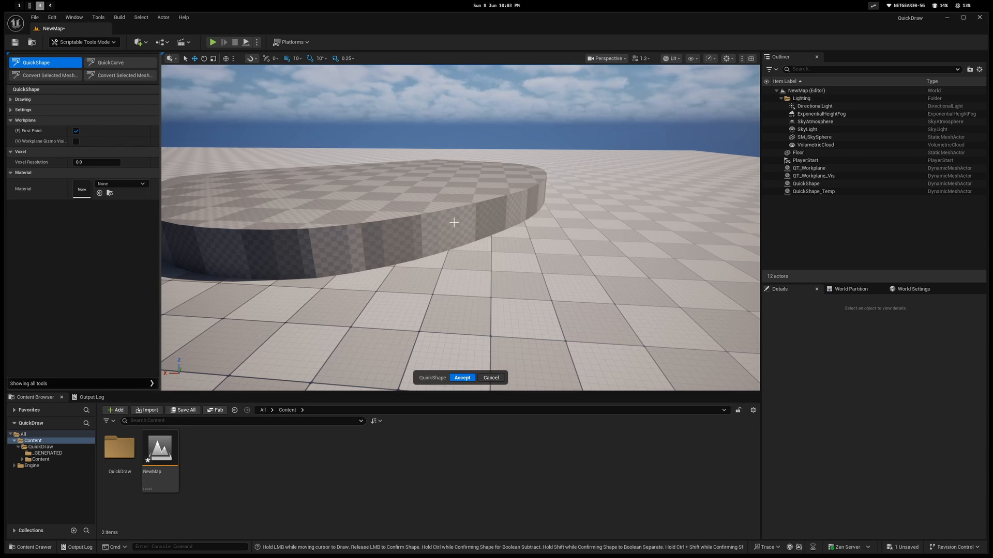
{"action": "mouse_move", "coordinate": [452, 222]}
{"action": "left_mouse_down"}
{"action": "mouse_move", "coordinate": [397, 194]}
{"action": "mouse_move", "coordinate": [512, 153]}
{"action": "mouse_move", "coordinate": [532, 214]}
{"action": "left_mouse_up"}
Subtract lasso notches from the top edge of the upright piece on the slab's side
{"action": "key", "text": "a"}
{"action": "mouse_move", "coordinate": [347, 267]}
{"action": "right_mouse_down"}
{"action": "mouse_move", "coordinate": [393, 258]}
{"action": "mouse_move", "coordinate": [378, 248]}
{"action": "mouse_move", "coordinate": [377, 231]}
{"action": "right_mouse_up"}
{"action": "key", "text": "d"}
{"action": "key", "text": "s"}
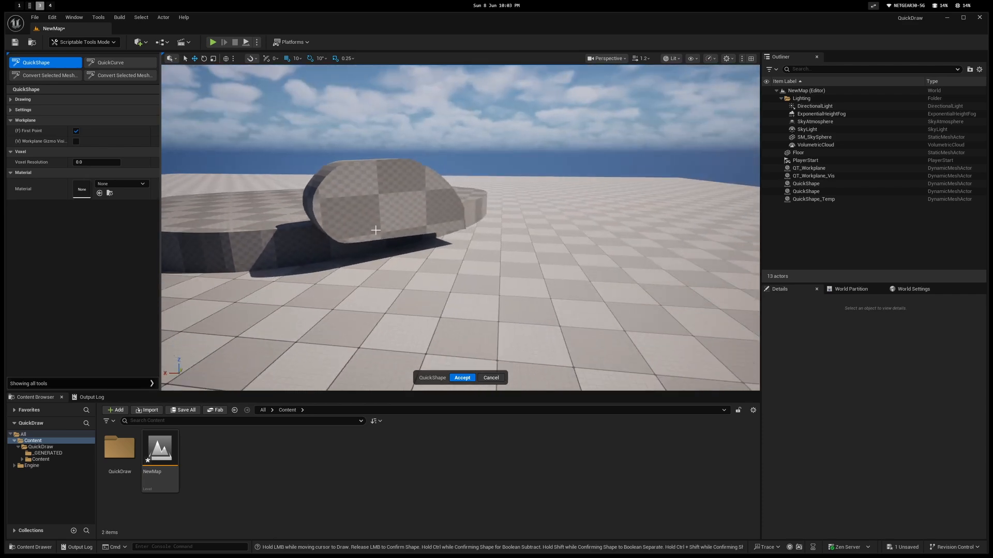
{"action": "left_click_drag", "start_coordinate": [355, 180], "coordinate": [329, 158]}
{"action": "left_click_drag", "start_coordinate": [416, 169], "coordinate": [408, 178], "text": "ctrl"}
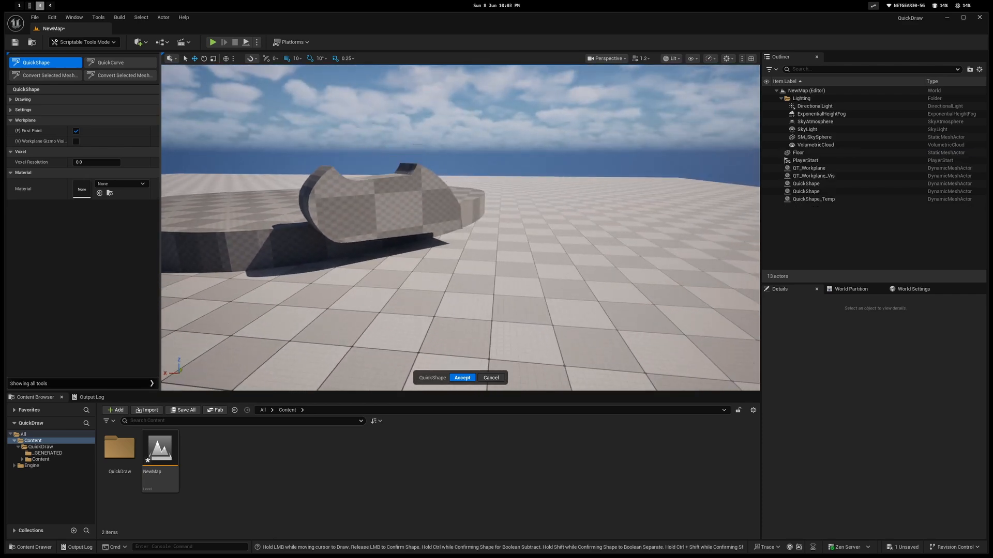
Subtract a wide lasso notch from the front edge of the slab, drawing on its top face
{"action": "key", "text": "a"}
{"action": "right_click_drag", "start_coordinate": [408, 178], "coordinate": [423, 214]}
{"action": "key", "text": "s"}
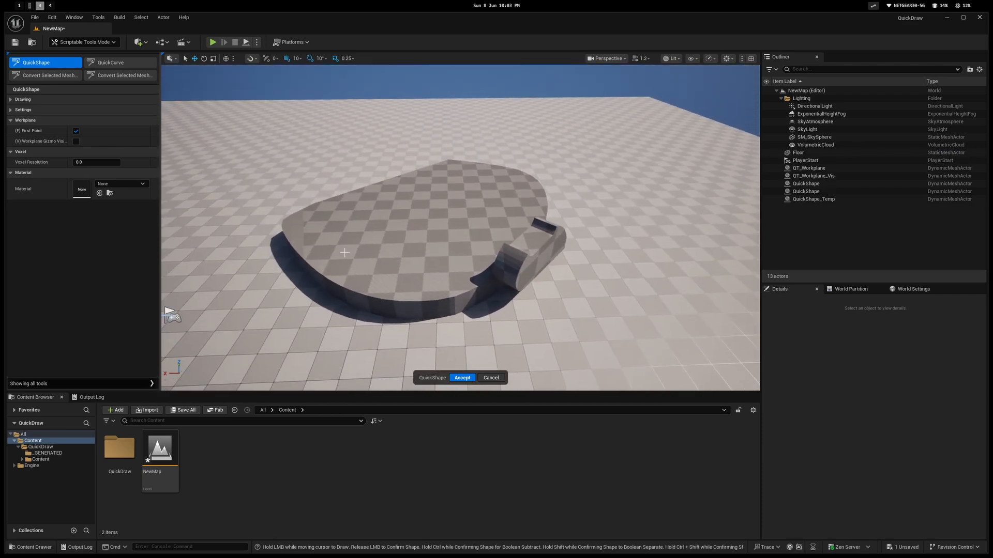
{"action": "mouse_move", "coordinate": [340, 254]}
{"action": "left_mouse_down", "text": "ctrl"}
{"action": "mouse_move", "coordinate": [303, 265]}
{"action": "mouse_move", "coordinate": [391, 288]}
{"action": "left_mouse_up", "text": "ctrl"}
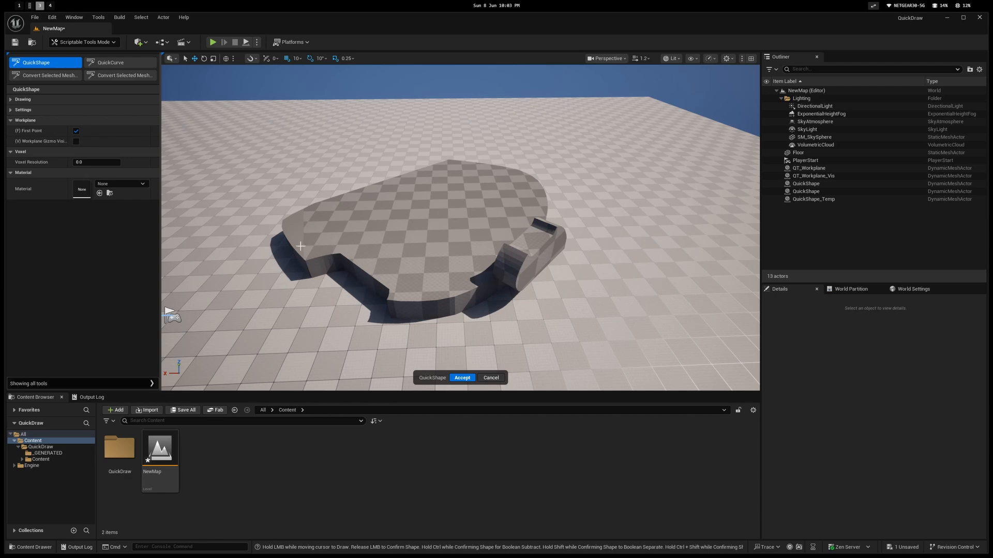
Turn First Point off, enable the workplane gizmo's visibility, and toggle the gizmo off and back on
{"action": "key", "text": "d"}
{"action": "key", "text": "s"}
{"action": "right_click_drag", "start_coordinate": [368, 276], "coordinate": [348, 257]}
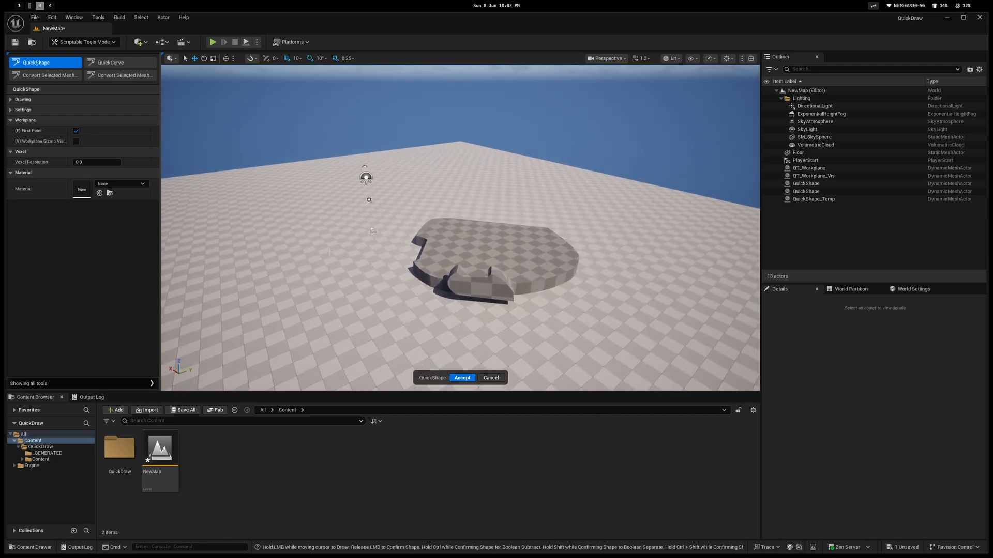
{"action": "left_click", "coordinate": [76, 131]}
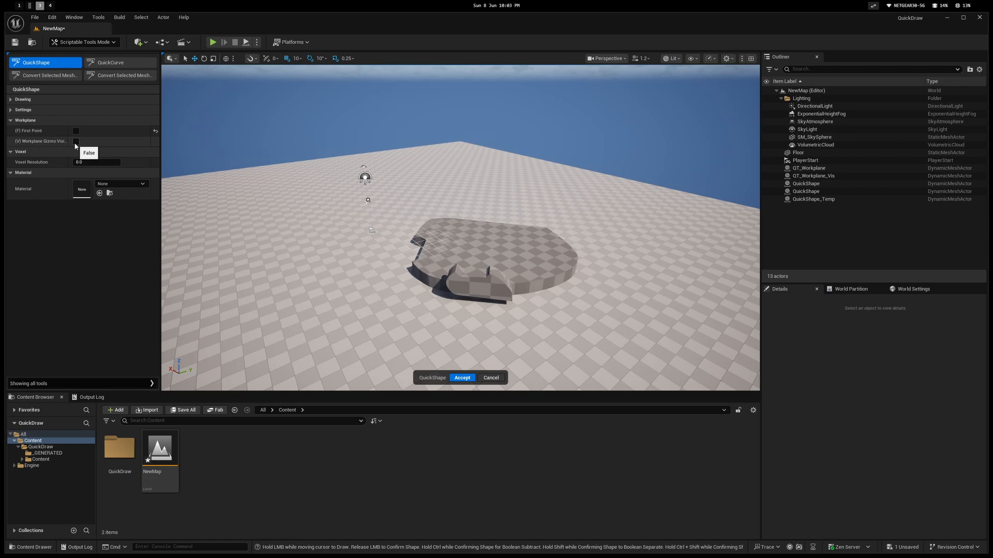
{"action": "left_click", "coordinate": [76, 141]}
{"action": "key", "text": "w"}
{"action": "mouse_move", "coordinate": [401, 256]}
{"action": "right_mouse_down"}
{"action": "mouse_move", "coordinate": [413, 253]}
{"action": "mouse_move", "coordinate": [395, 257]}
{"action": "mouse_move", "coordinate": [411, 276]}
{"action": "mouse_move", "coordinate": [393, 264]}
{"action": "right_mouse_up"}
{"action": "key", "text": "v"}
{"action": "key", "text": "e"}
{"action": "key", "text": "s"}
{"action": "key", "text": "v"}
{"action": "key", "text": "s"}
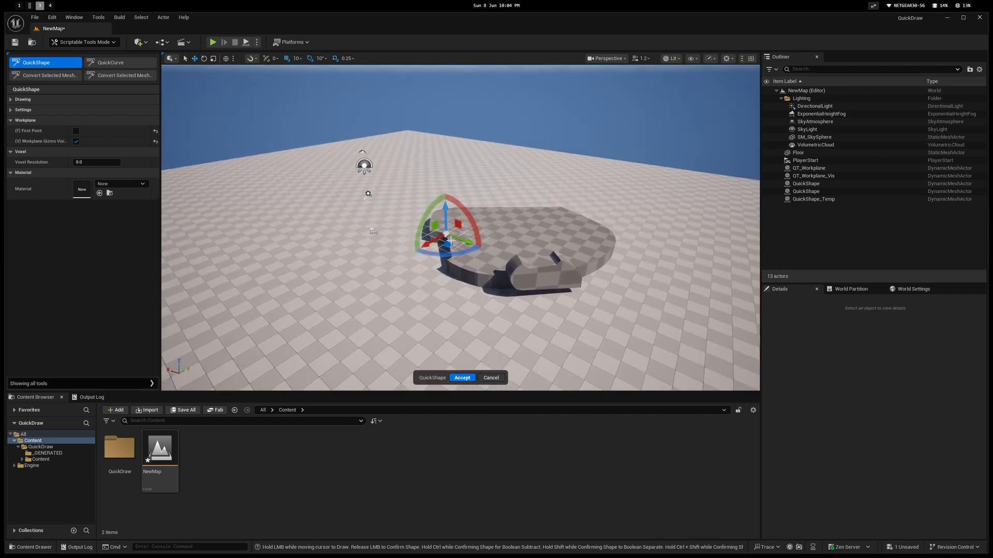
Align the workplane vertically at the upright piece and raise it into the air above the slab
{"action": "left_click_drag", "start_coordinate": [464, 241], "coordinate": [473, 317]}
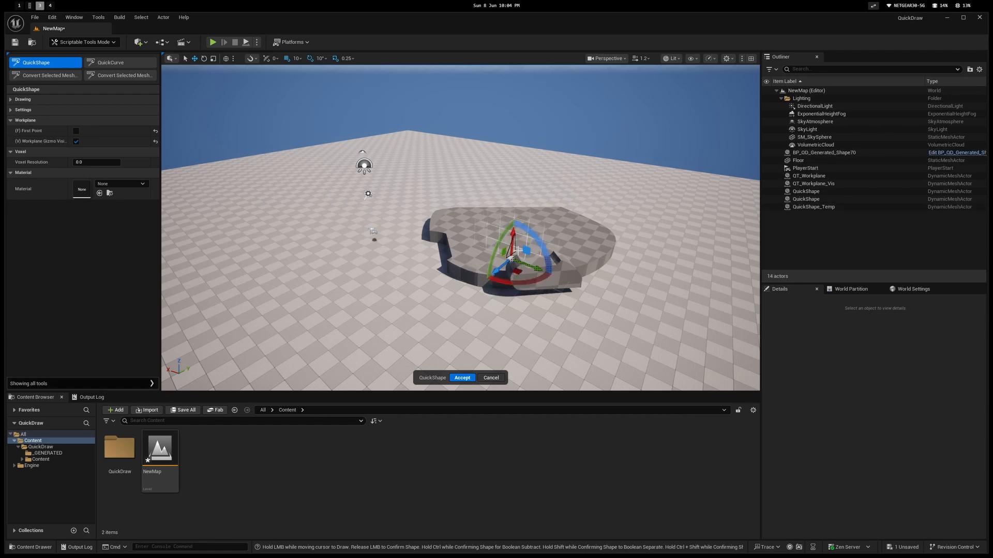
{"action": "left_click_drag", "start_coordinate": [513, 236], "coordinate": [521, 124]}
Hide the workplane gizmo and draw a large lasso shape on the raised vertical workplane, with smaller ones at one end
{"action": "right_click_drag", "start_coordinate": [522, 124], "coordinate": [564, 75]}
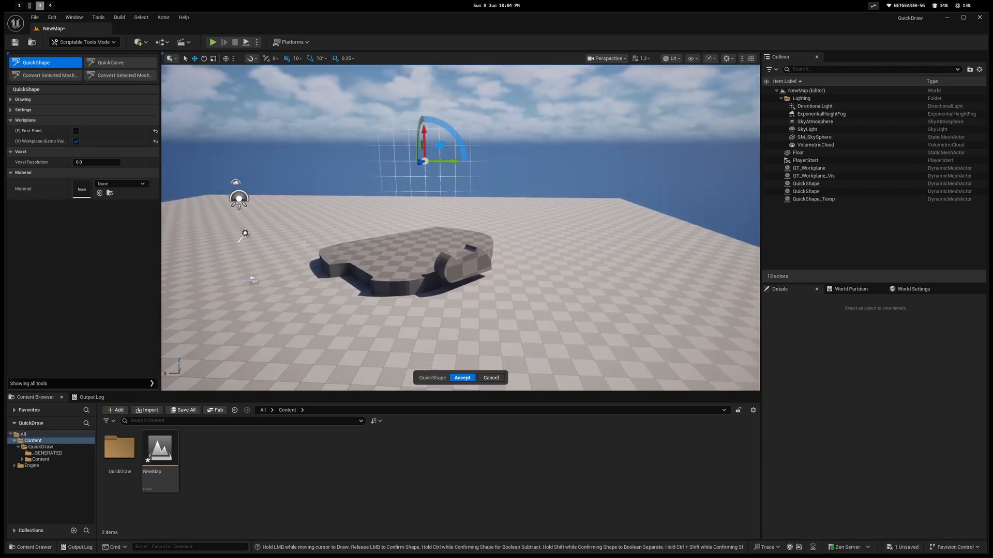
{"action": "right_click_drag", "start_coordinate": [342, 143], "coordinate": [290, 151]}
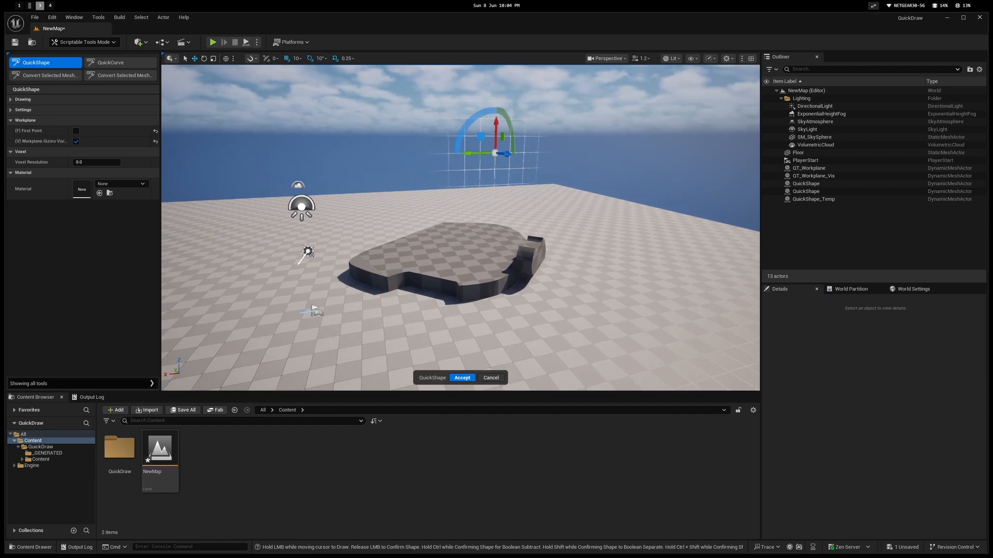
{"action": "right_click_drag", "start_coordinate": [564, 217], "coordinate": [532, 210]}
{"action": "mouse_move", "coordinate": [432, 148]}
{"action": "left_mouse_down"}
{"action": "mouse_move", "coordinate": [405, 186]}
{"action": "mouse_move", "coordinate": [608, 135]}
{"action": "left_mouse_up"}
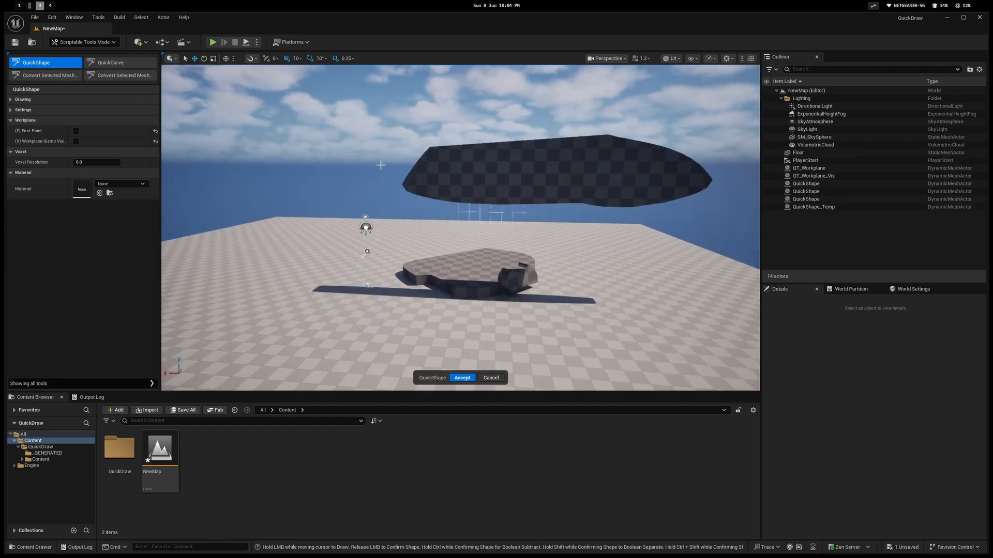
{"action": "mouse_move", "coordinate": [381, 164]}
{"action": "left_mouse_down"}
{"action": "mouse_move", "coordinate": [401, 148]}
{"action": "mouse_move", "coordinate": [421, 148]}
{"action": "mouse_move", "coordinate": [461, 206]}
{"action": "left_mouse_up"}
{"action": "mouse_move", "coordinate": [354, 167]}
{"action": "left_mouse_down"}
{"action": "mouse_move", "coordinate": [237, 176]}
{"action": "mouse_move", "coordinate": [364, 212]}
{"action": "left_mouse_up"}
Reorient the workplane with its gizmo, draw a lasso shape on it beside the large floating piece, and hide the gizmo
{"action": "mouse_move", "coordinate": [364, 212]}
{"action": "right_mouse_down"}
{"action": "mouse_move", "coordinate": [310, 212]}
{"action": "mouse_move", "coordinate": [383, 217]}
{"action": "right_mouse_up"}
{"action": "right_click_drag", "start_coordinate": [548, 211], "coordinate": [565, 211]}
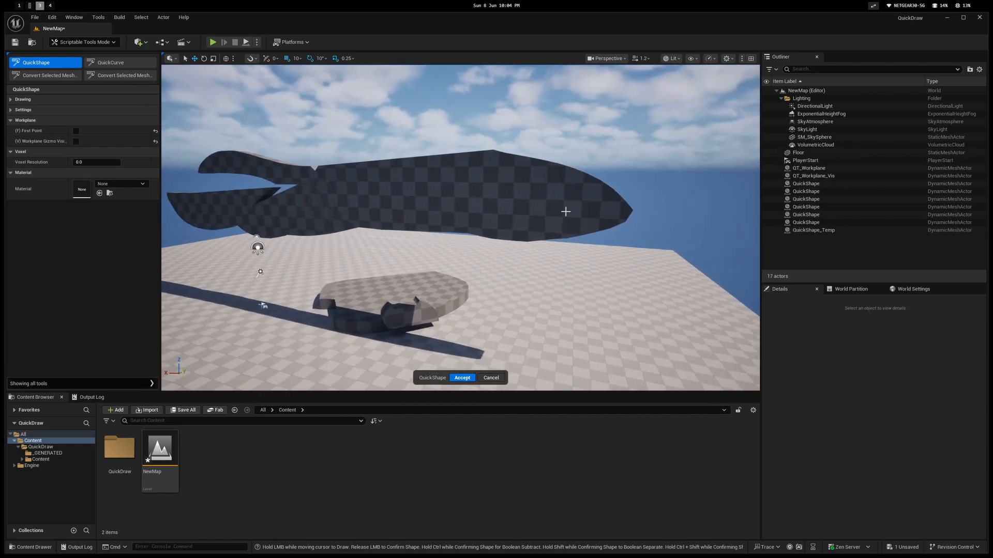
{"action": "right_click_drag", "start_coordinate": [481, 212], "coordinate": [451, 194]}
{"action": "key", "text": "v"}
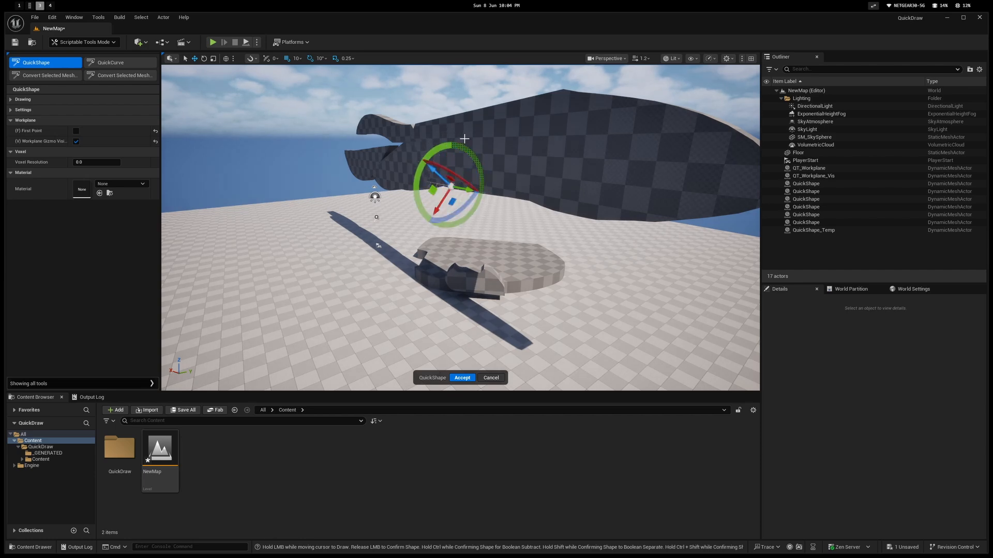
{"action": "left_click_drag", "start_coordinate": [473, 133], "coordinate": [474, 133]}
{"action": "right_click_drag", "start_coordinate": [473, 133], "coordinate": [493, 227]}
{"action": "left_click_drag", "start_coordinate": [411, 209], "coordinate": [387, 240]}
{"action": "left_click_drag", "start_coordinate": [486, 217], "coordinate": [486, 217]}
{"action": "mouse_move", "coordinate": [487, 217]}
{"action": "right_mouse_down"}
{"action": "mouse_move", "coordinate": [460, 215]}
{"action": "mouse_move", "coordinate": [444, 196]}
{"action": "mouse_move", "coordinate": [496, 194]}
{"action": "mouse_move", "coordinate": [491, 243]}
{"action": "mouse_move", "coordinate": [496, 228]}
{"action": "right_mouse_up"}
{"action": "key", "text": "v"}
Turn First Point on, draw a lasso shape on the slab, and undo it
{"action": "right_click_drag", "start_coordinate": [377, 255], "coordinate": [462, 242]}
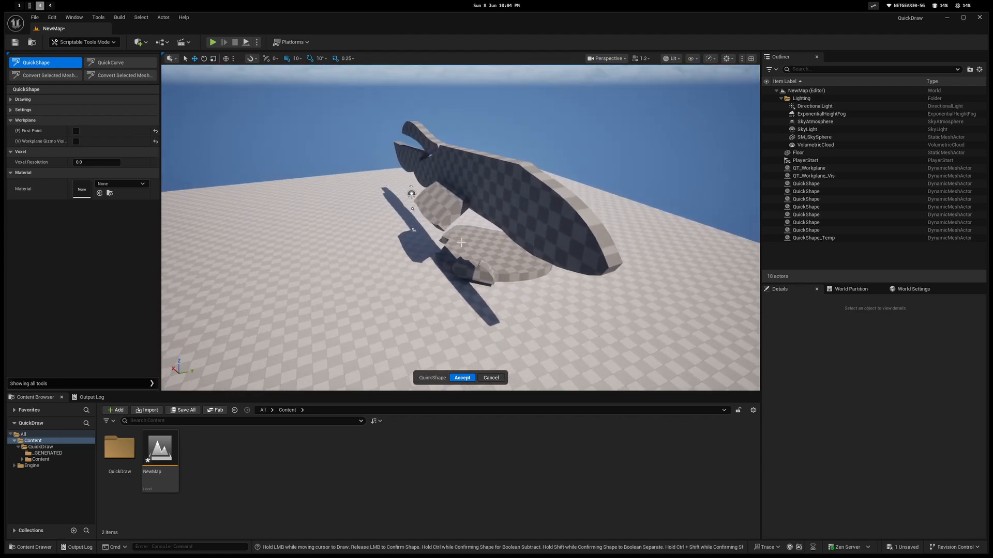
{"action": "left_click", "coordinate": [75, 132]}
{"action": "right_click_drag", "start_coordinate": [466, 243], "coordinate": [507, 259]}
{"action": "left_click_drag", "start_coordinate": [506, 259], "coordinate": [543, 259]}
{"action": "mouse_move", "coordinate": [543, 259]}
{"action": "right_mouse_down"}
{"action": "mouse_move", "coordinate": [424, 261]}
{"action": "mouse_move", "coordinate": [301, 336]}
{"action": "right_mouse_up"}
{"action": "key", "text": "ctrl+z"}
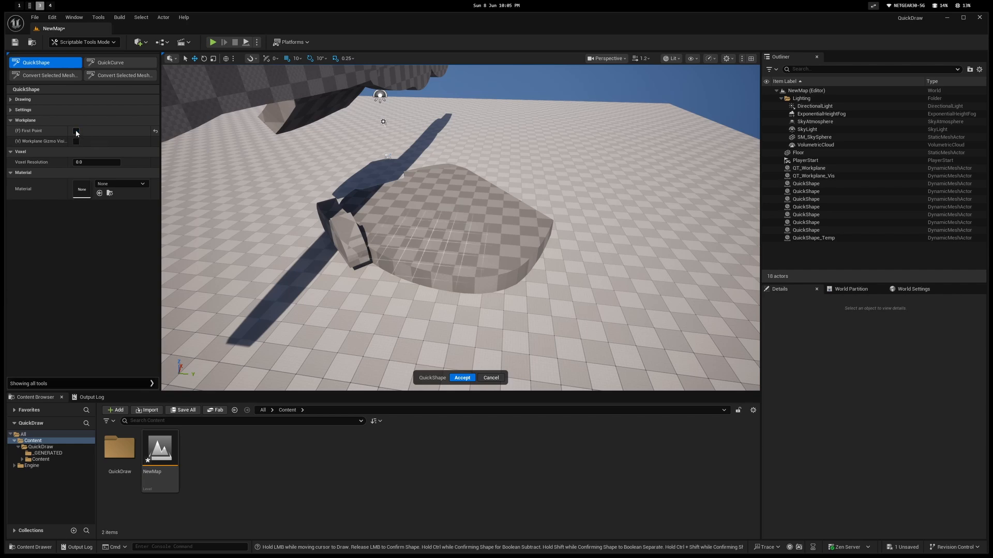
Turn First Point off and draw a lasso shape on the existing workplane at the slab's near edge
{"action": "key", "text": "f"}
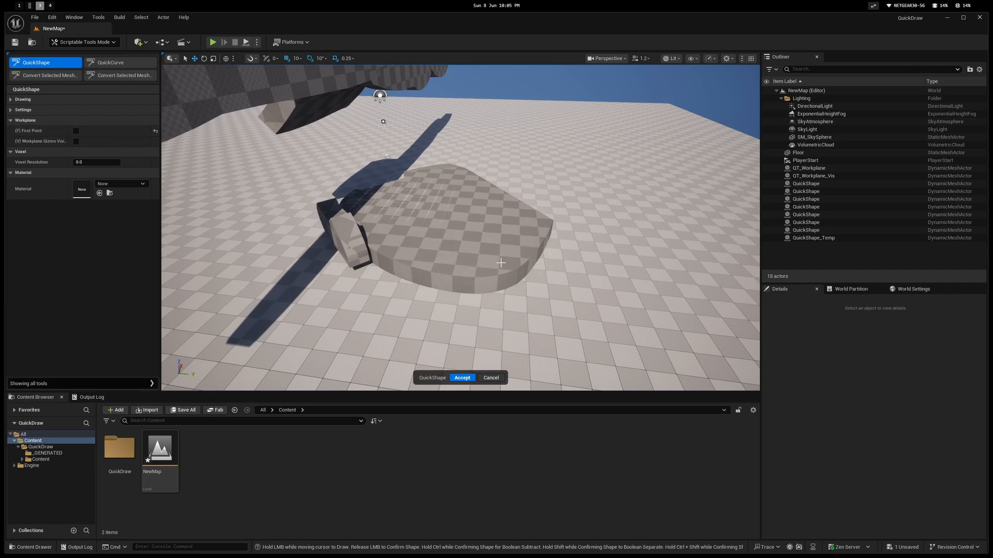
{"action": "key", "text": "s"}
{"action": "right_click_drag", "start_coordinate": [449, 216], "coordinate": [448, 193]}
{"action": "key", "text": "w"}
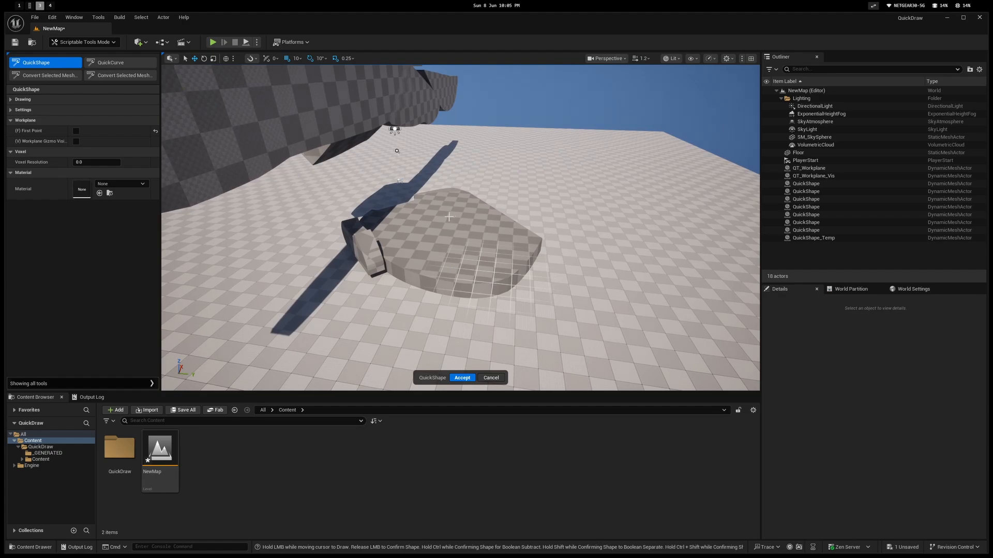
{"action": "mouse_move", "coordinate": [381, 348]}
{"action": "left_mouse_down"}
{"action": "mouse_move", "coordinate": [492, 351]}
{"action": "mouse_move", "coordinate": [417, 256]}
{"action": "mouse_move", "coordinate": [417, 269]}
{"action": "left_mouse_up"}
Draw another lasso shape on the same workplane at the small piece beneath the large floating shape's forked end
{"action": "key", "text": "d"}
{"action": "mouse_move", "coordinate": [417, 269]}
{"action": "right_mouse_down"}
{"action": "mouse_move", "coordinate": [366, 253]}
{"action": "mouse_move", "coordinate": [366, 222]}
{"action": "mouse_move", "coordinate": [448, 242]}
{"action": "mouse_move", "coordinate": [510, 242]}
{"action": "mouse_move", "coordinate": [511, 227]}
{"action": "right_mouse_up"}
{"action": "key", "text": "q"}
{"action": "key", "text": "e"}
{"action": "key", "text": "a"}
{"action": "key", "text": "a"}
{"action": "key", "text": "d"}
{"action": "right_click_drag", "start_coordinate": [429, 235], "coordinate": [384, 226]}
{"action": "left_click_drag", "start_coordinate": [398, 223], "coordinate": [415, 235]}
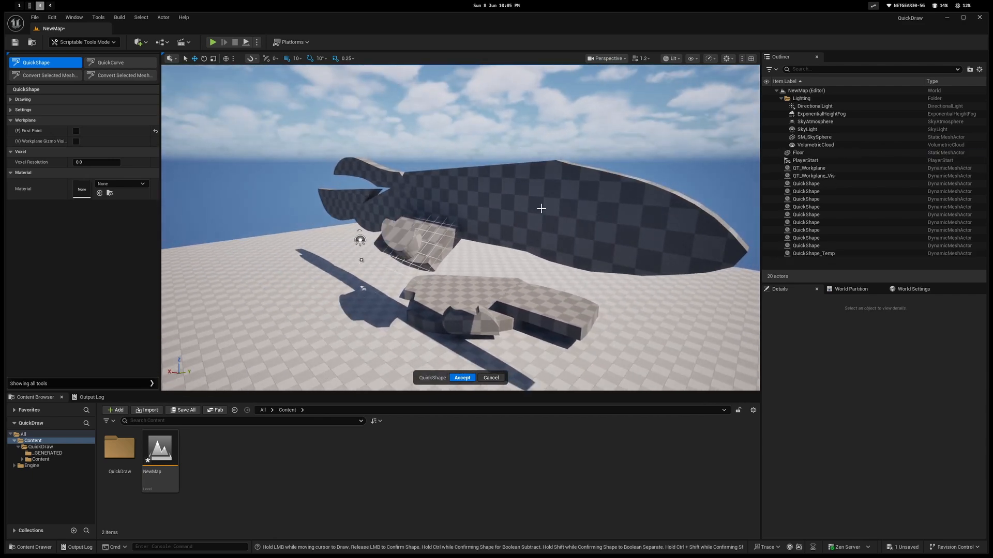
Draw a small lasso shape on the side of the large floating piece
{"action": "left_click_drag", "start_coordinate": [541, 209], "coordinate": [552, 196]}
{"action": "key", "text": "s"}
{"action": "mouse_move", "coordinate": [553, 196]}
{"action": "right_mouse_down"}
{"action": "mouse_move", "coordinate": [604, 196]}
{"action": "mouse_move", "coordinate": [606, 239]}
{"action": "right_mouse_up"}
Show the workplane gizmo to check its placement, hide it again, and turn First Point on
{"action": "key", "text": "v"}
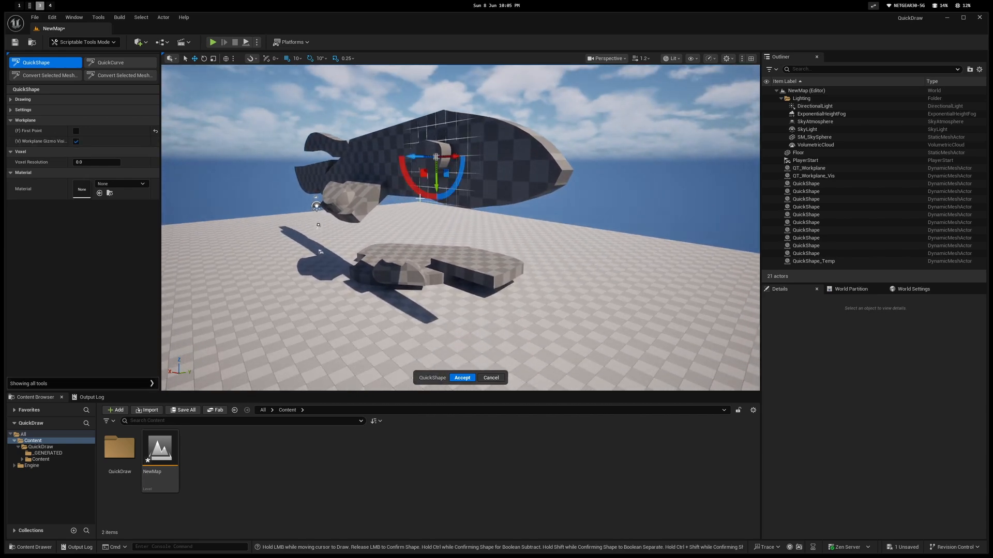
{"action": "middle_click_drag", "start_coordinate": [420, 198], "coordinate": [396, 185]}
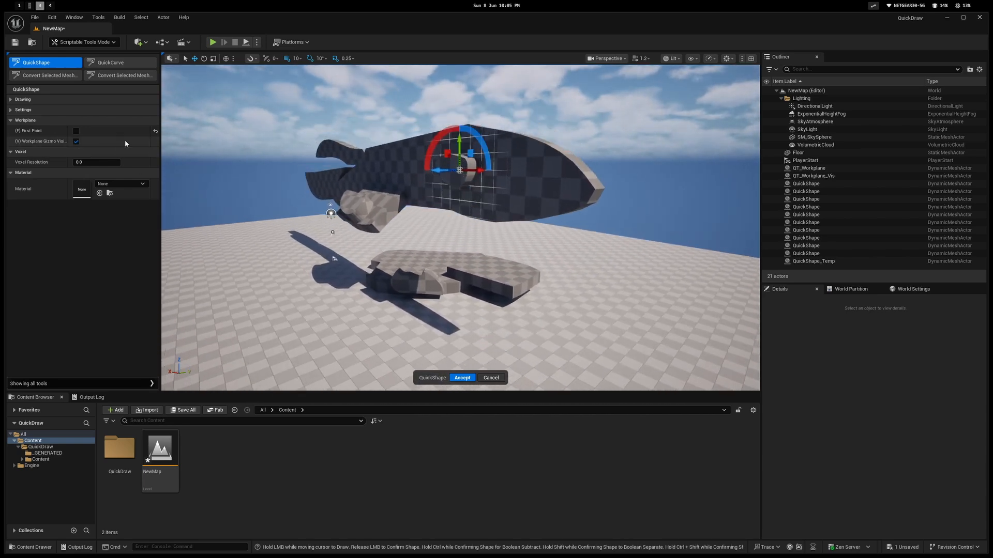
{"action": "left_click", "coordinate": [76, 141]}
{"action": "key", "text": "f"}
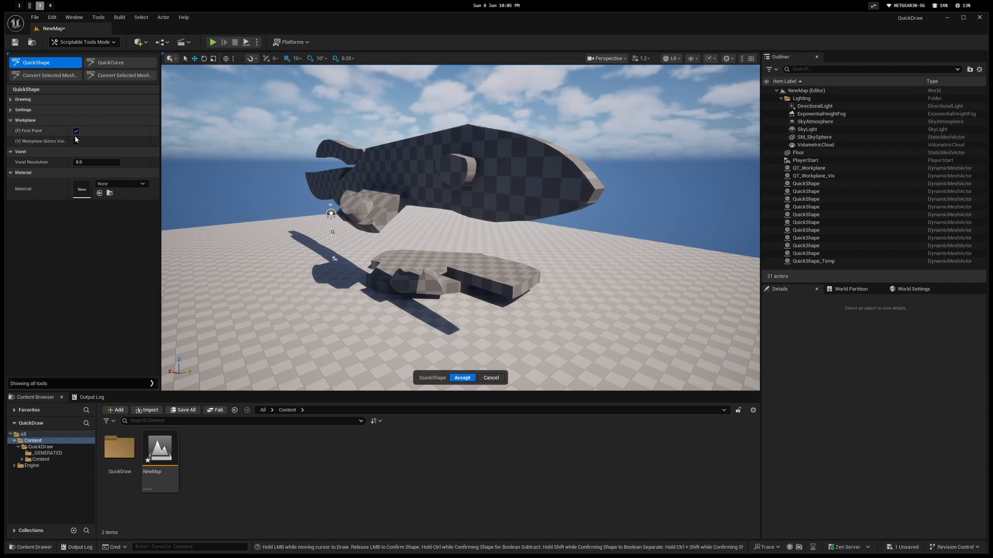
{"action": "mouse_move", "coordinate": [405, 195]}
{"action": "middle_mouse_down"}
{"action": "mouse_move", "coordinate": [406, 204]}
{"action": "mouse_move", "coordinate": [406, 190]}
{"action": "middle_mouse_up"}
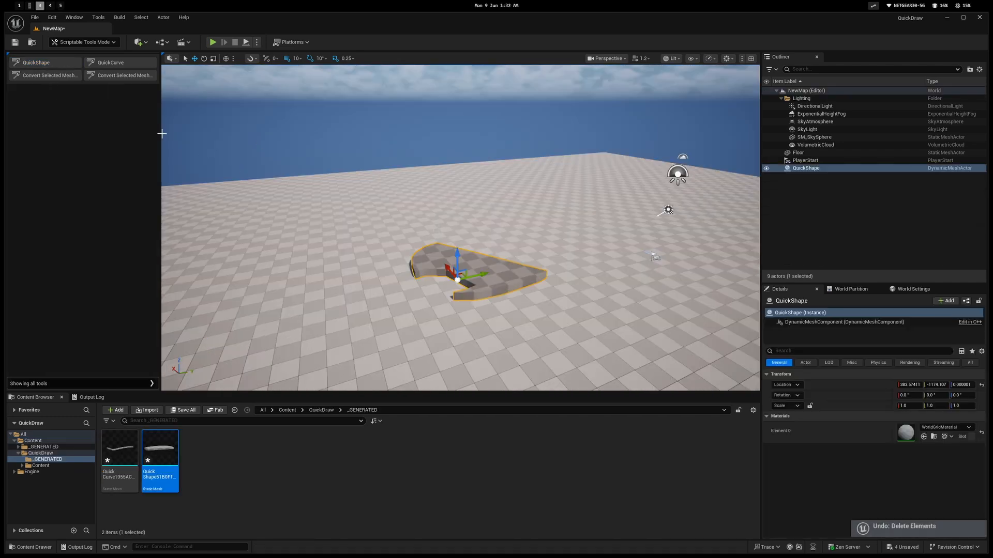
Start QuickShape and draw a rounded lasso shape on the floor beside the existing slab
{"action": "left_click", "coordinate": [73, 64]}
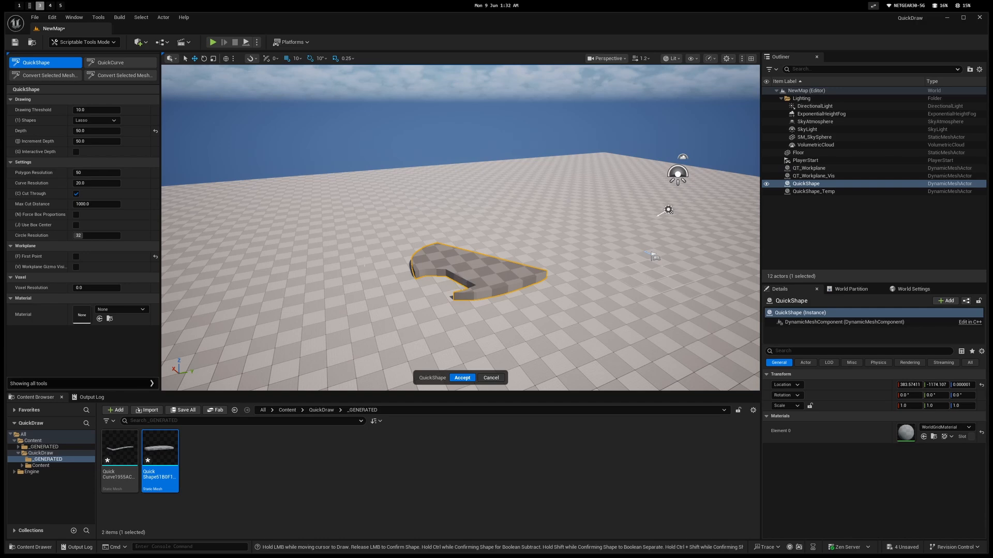
{"action": "middle_click_drag", "start_coordinate": [364, 262], "coordinate": [369, 281]}
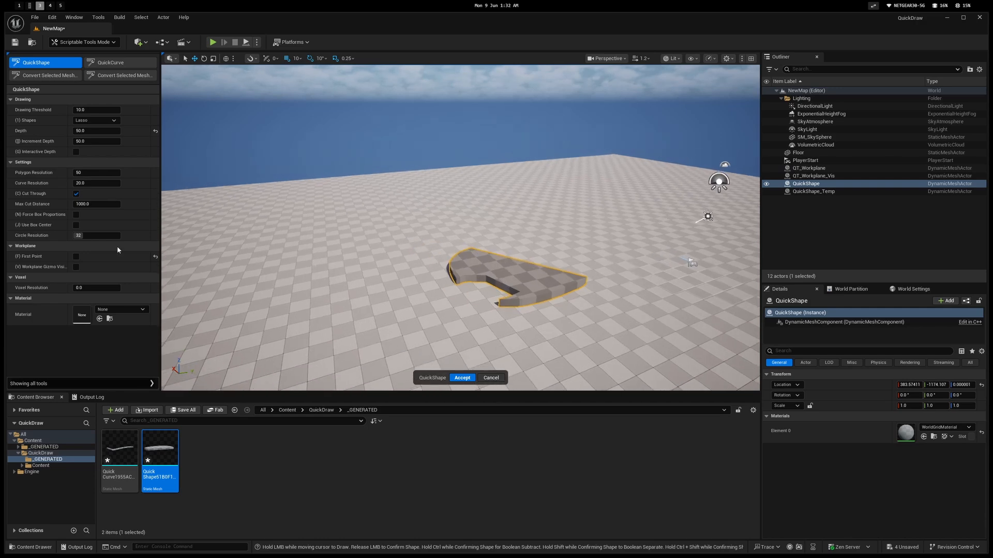
{"action": "left_click_drag", "start_coordinate": [373, 244], "coordinate": [312, 270]}
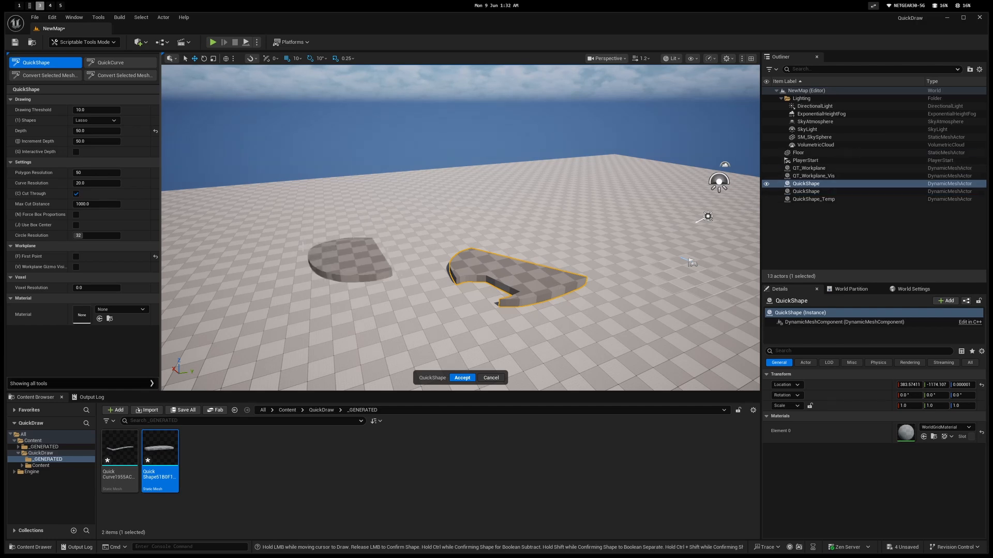
Turn First Point on and subtract a lasso notch from the front edge of the new rounded shape
{"action": "left_click", "coordinate": [76, 256]}
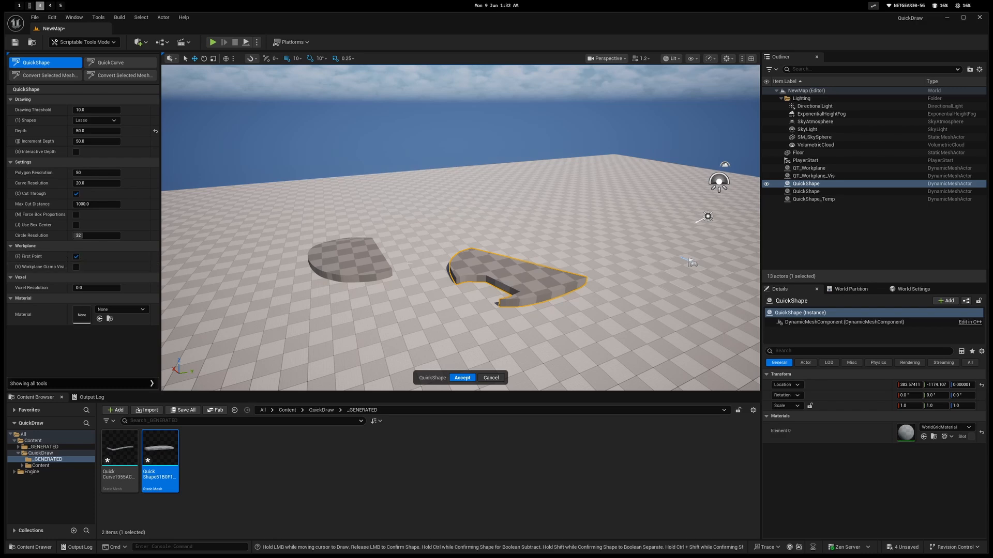
{"action": "mouse_move", "coordinate": [339, 264]}
{"action": "left_mouse_down", "text": "ctrl"}
{"action": "mouse_move", "coordinate": [318, 284]}
{"action": "mouse_move", "coordinate": [355, 276]}
{"action": "left_mouse_up", "text": "ctrl"}
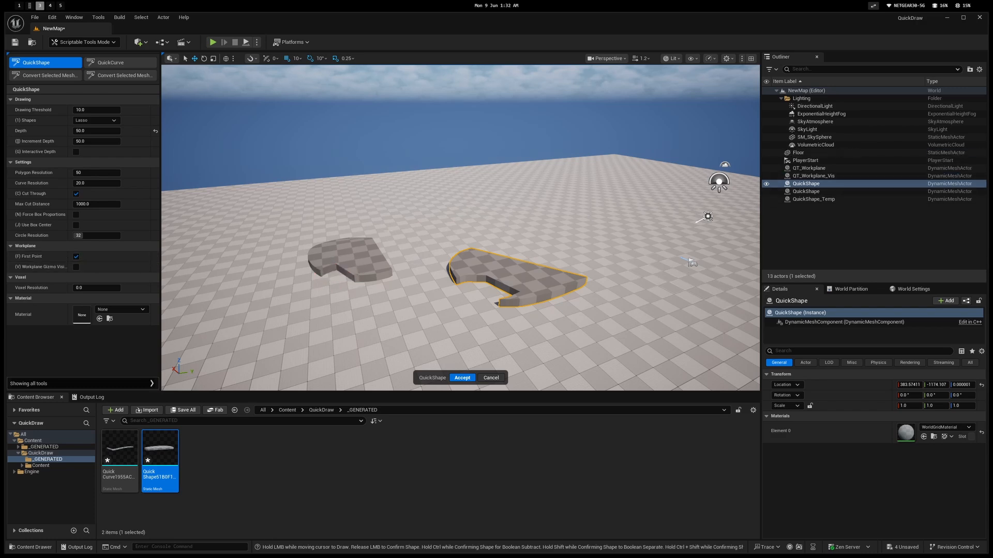
Turn First Point off, select the larger slab's QuickShape actor, and cut off its pointed end with a lasso subtraction
{"action": "left_click", "coordinate": [76, 258]}
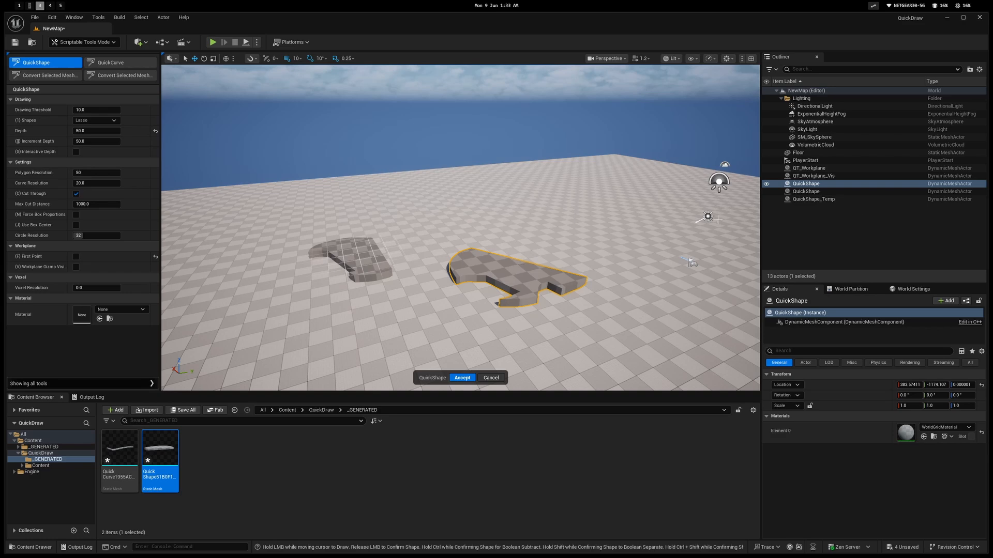
{"action": "left_click", "coordinate": [828, 193]}
{"action": "left_click", "coordinate": [820, 185]}
{"action": "left_click", "coordinate": [824, 192]}
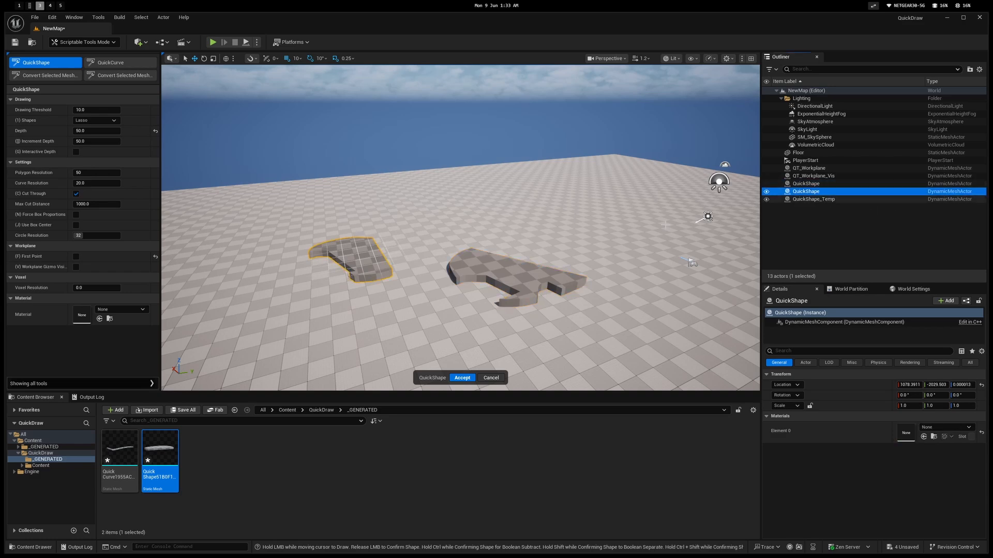
{"action": "left_click", "coordinate": [827, 185]}
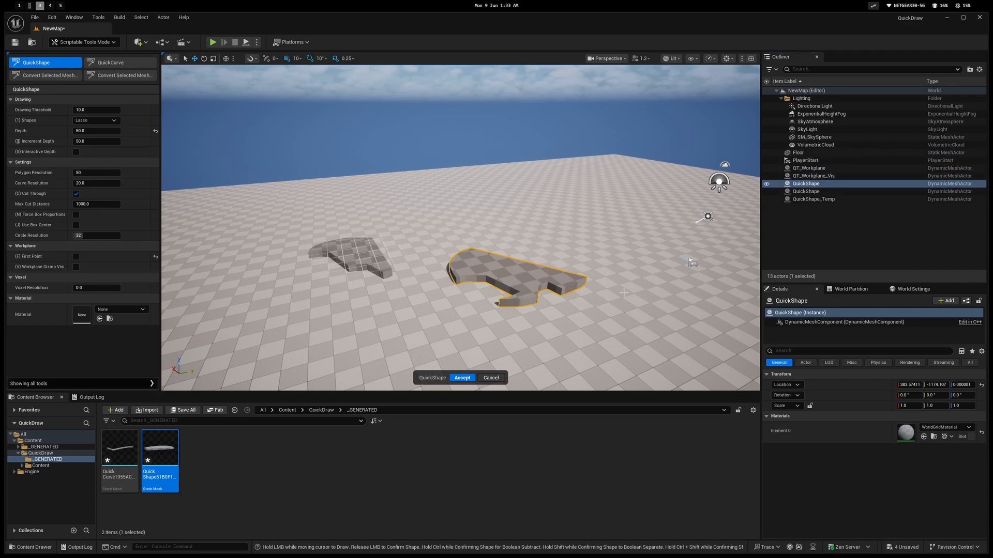
{"action": "left_click", "coordinate": [846, 185]}
{"action": "mouse_move", "coordinate": [523, 258]}
{"action": "left_mouse_down", "text": "ctrl"}
{"action": "mouse_move", "coordinate": [542, 303]}
{"action": "mouse_move", "coordinate": [590, 269]}
{"action": "left_mouse_up", "text": "ctrl"}
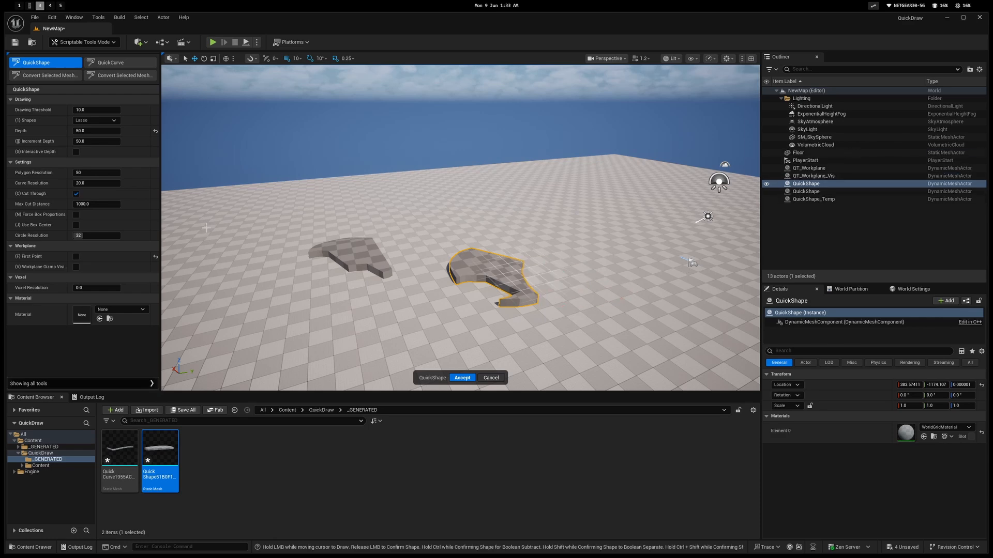
Toggle the First Point option on and back off
{"action": "left_click", "coordinate": [77, 257]}
{"action": "left_click", "coordinate": [76, 257]}
{"action": "right_click_drag", "start_coordinate": [509, 272], "coordinate": [525, 318]}
{"action": "key", "text": "w"}
{"action": "right_click_drag", "start_coordinate": [392, 249], "coordinate": [378, 234]}
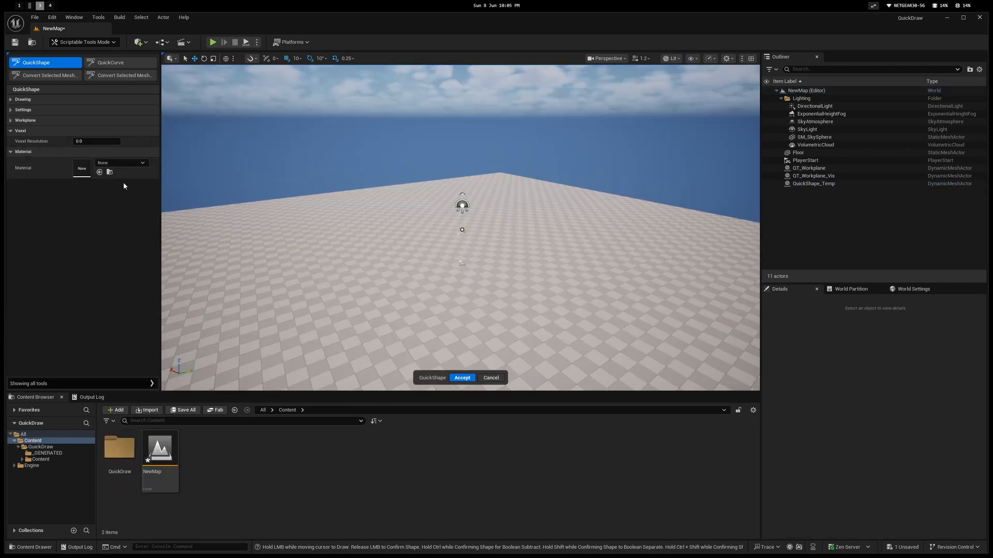
Set the Voxel Resolution to 40 and draw a large lasso shape on the empty floor
{"action": "left_click", "coordinate": [93, 139]}
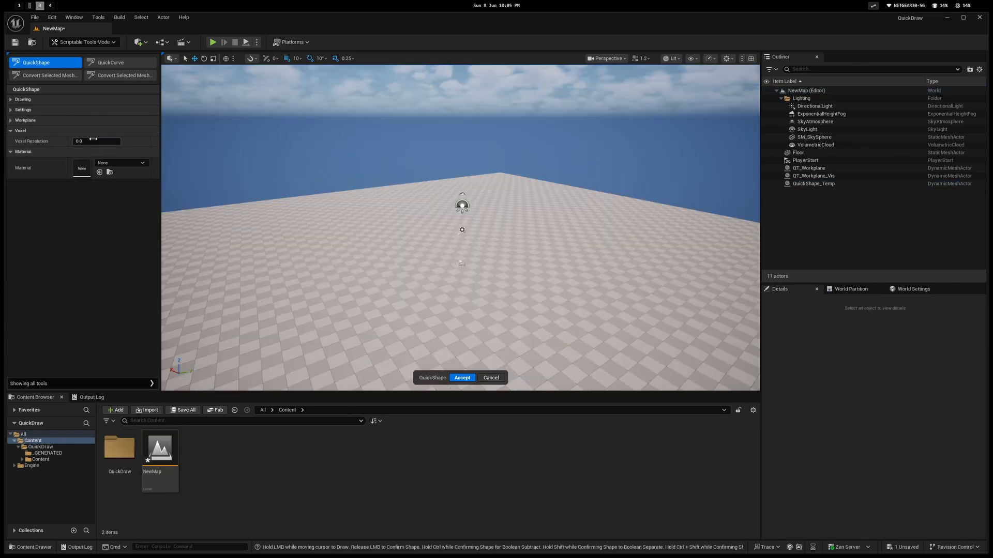
{"action": "type", "text": "40"}
{"action": "key", "text": "Return"}
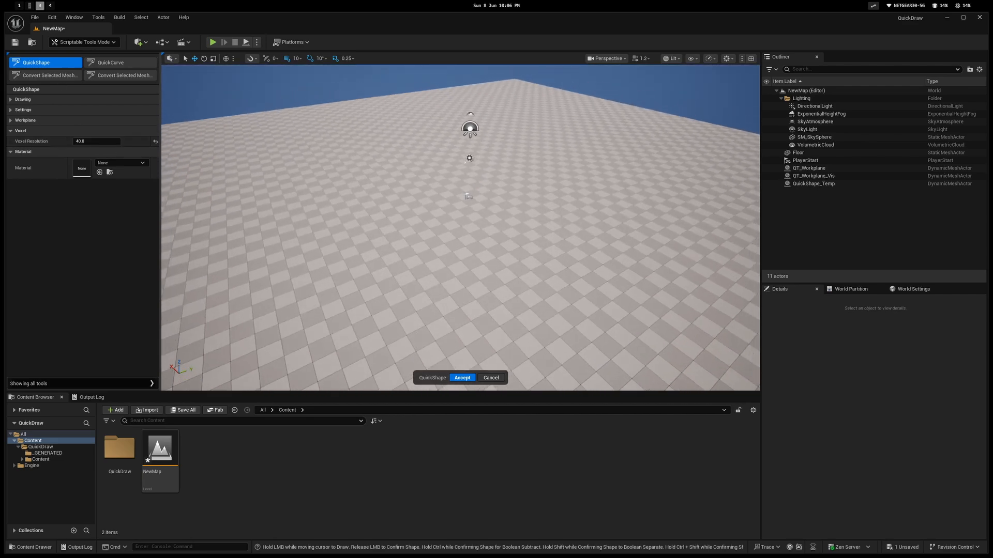
{"action": "mouse_move", "coordinate": [399, 249]}
{"action": "left_mouse_down"}
{"action": "mouse_move", "coordinate": [430, 295]}
{"action": "mouse_move", "coordinate": [450, 282]}
{"action": "left_mouse_up"}
Draw a smaller lasso shape on top of the large voxel shape
{"action": "key", "text": "w"}
{"action": "mouse_move", "coordinate": [450, 281]}
{"action": "right_mouse_down"}
{"action": "mouse_move", "coordinate": [450, 207]}
{"action": "mouse_move", "coordinate": [443, 304]}
{"action": "right_mouse_up"}
{"action": "key", "text": "e"}
{"action": "key", "text": "s"}
{"action": "mouse_move", "coordinate": [429, 268]}
{"action": "left_mouse_down"}
{"action": "mouse_move", "coordinate": [454, 321]}
{"action": "mouse_move", "coordinate": [460, 282]}
{"action": "left_mouse_up"}
Add a third, smallest lasso shape on top of the second tier of the voxel mound
{"action": "key", "text": "a"}
{"action": "mouse_move", "coordinate": [460, 281]}
{"action": "right_mouse_down"}
{"action": "mouse_move", "coordinate": [510, 243]}
{"action": "mouse_move", "coordinate": [522, 298]}
{"action": "mouse_move", "coordinate": [559, 326]}
{"action": "mouse_move", "coordinate": [538, 310]}
{"action": "mouse_move", "coordinate": [532, 328]}
{"action": "mouse_move", "coordinate": [507, 310]}
{"action": "mouse_move", "coordinate": [465, 316]}
{"action": "mouse_move", "coordinate": [504, 331]}
{"action": "right_mouse_up"}
{"action": "key", "text": "q"}
{"action": "key", "text": "e"}
{"action": "key", "text": "w"}
{"action": "key", "text": "q"}
{"action": "key", "text": "e"}
{"action": "key", "text": "s"}
{"action": "mouse_move", "coordinate": [393, 248]}
{"action": "left_mouse_down"}
{"action": "mouse_move", "coordinate": [406, 269]}
{"action": "mouse_move", "coordinate": [432, 269]}
{"action": "left_mouse_up"}
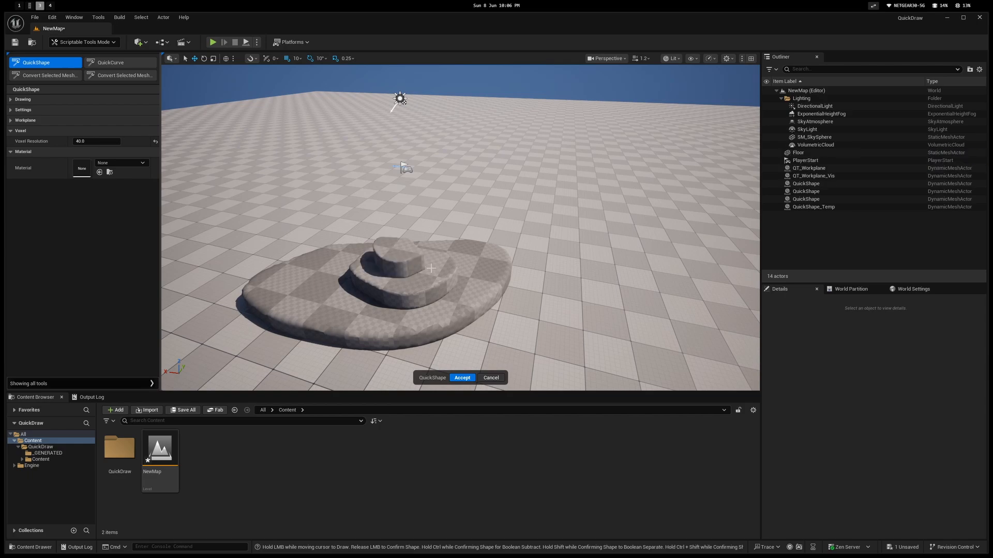
Subtract a lasso area from the outer edge of the voxel mound's base and inspect the cut
{"action": "key", "text": "a"}
{"action": "right_click_drag", "start_coordinate": [432, 268], "coordinate": [557, 305]}
{"action": "key", "text": "q"}
{"action": "key", "text": "e"}
{"action": "key", "text": "d"}
{"action": "key", "text": "e"}
{"action": "key", "text": "d"}
{"action": "key", "text": "a"}
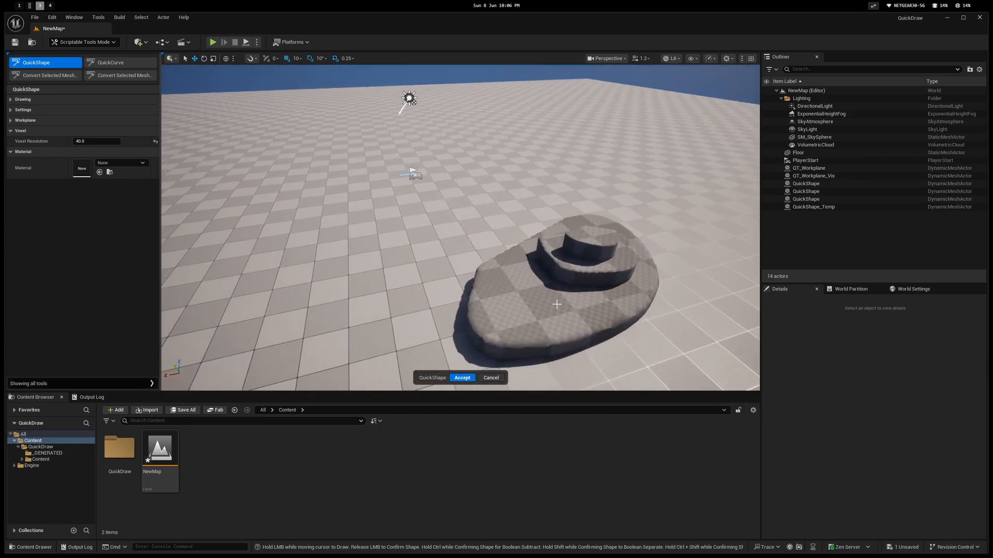
{"action": "mouse_move", "coordinate": [469, 311]}
{"action": "left_mouse_down", "text": "ctrl"}
{"action": "mouse_move", "coordinate": [494, 362]}
{"action": "mouse_move", "coordinate": [478, 359]}
{"action": "left_mouse_up", "text": "ctrl"}
{"action": "key", "text": "d"}
{"action": "key", "text": "q"}
{"action": "mouse_move", "coordinate": [602, 335]}
{"action": "right_mouse_down"}
{"action": "mouse_move", "coordinate": [512, 295]}
{"action": "mouse_move", "coordinate": [461, 248]}
{"action": "mouse_move", "coordinate": [466, 269]}
{"action": "right_mouse_up"}
{"action": "key", "text": "d"}
{"action": "key", "text": "s"}
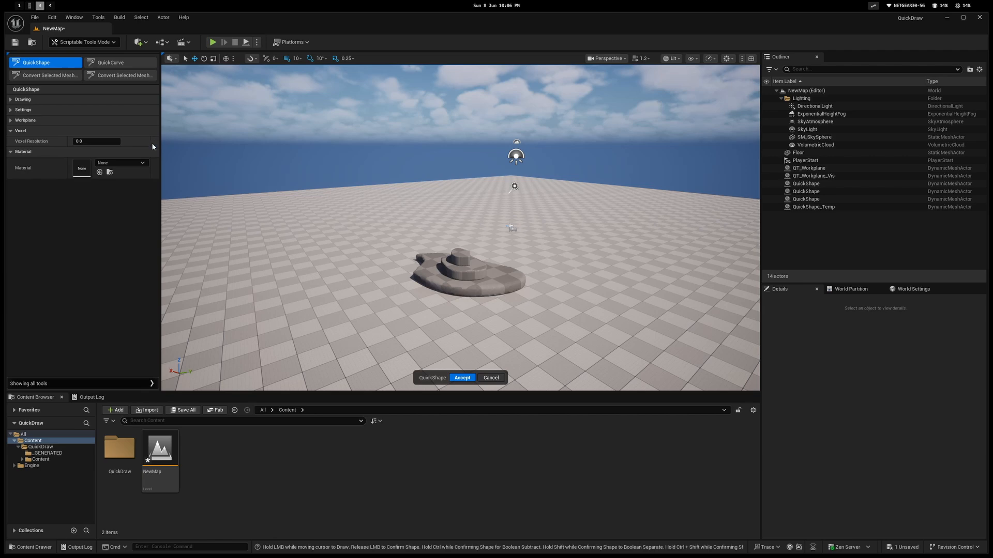
Set the shape material to ArrowMaterial and draw a lasso shape on the floor beside the stepped mound
{"action": "left_click", "coordinate": [110, 162]}
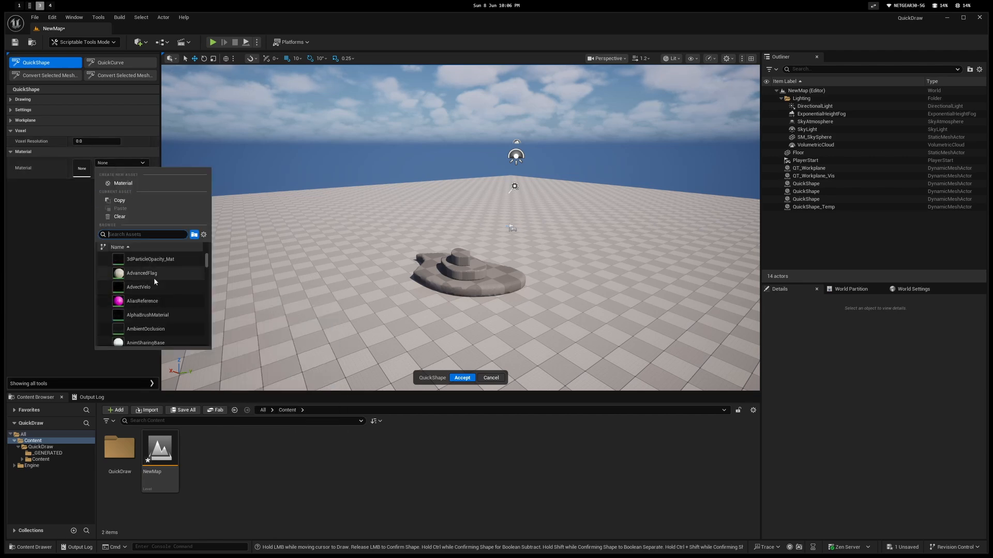
{"action": "scroll", "coordinate": [154, 279], "scroll_direction": "down", "scroll_amount": 2}
{"action": "left_click", "coordinate": [147, 310]}
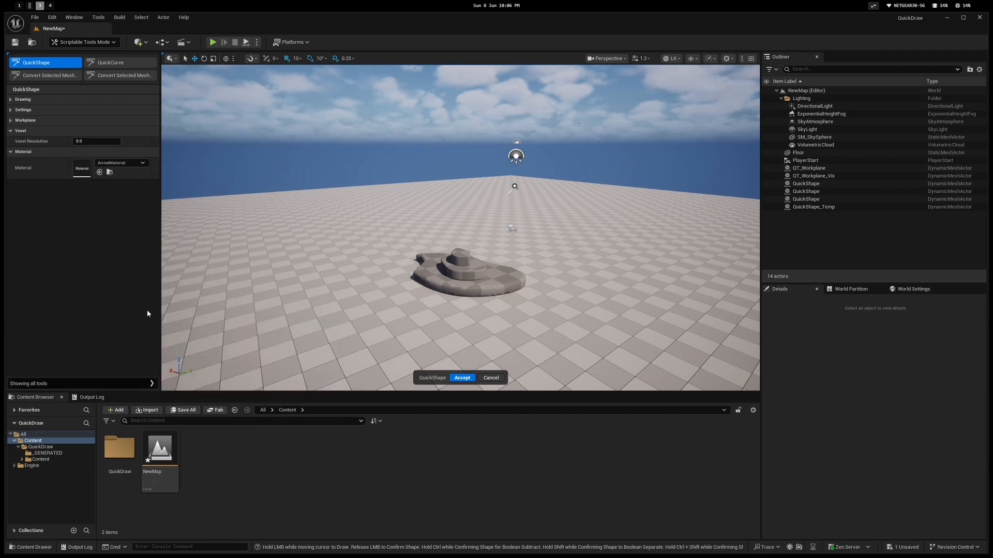
{"action": "middle_click_drag", "start_coordinate": [306, 277], "coordinate": [286, 245]}
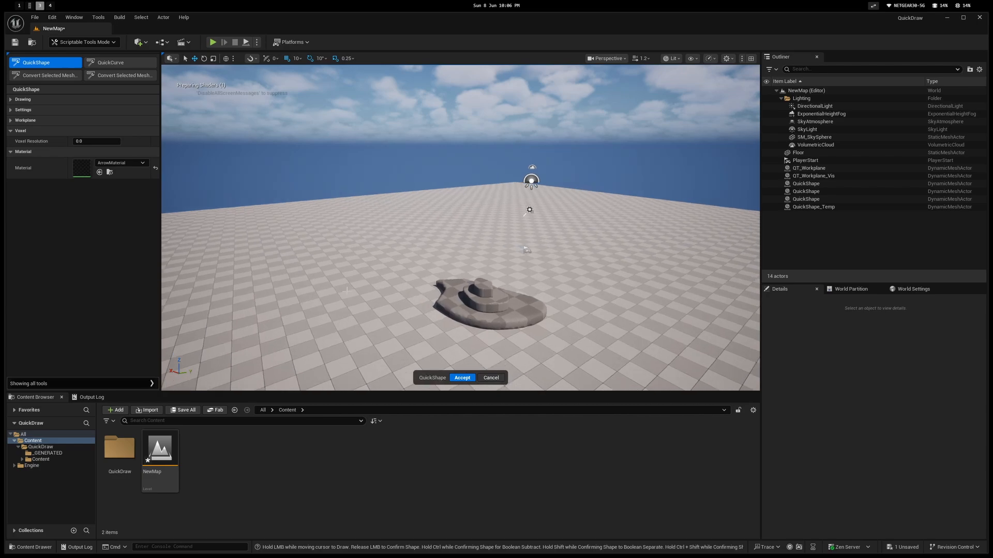
{"action": "left_click_drag", "start_coordinate": [330, 282], "coordinate": [378, 307]}
Draw a rectangular shape and a larger Ngon shape with ArrowMaterial on the floor behind the mound
{"action": "right_click_drag", "start_coordinate": [460, 228], "coordinate": [326, 256]}
{"action": "mouse_move", "coordinate": [326, 255]}
{"action": "left_mouse_down"}
{"action": "mouse_move", "coordinate": [377, 284]}
{"action": "mouse_move", "coordinate": [480, 262]}
{"action": "left_mouse_up"}
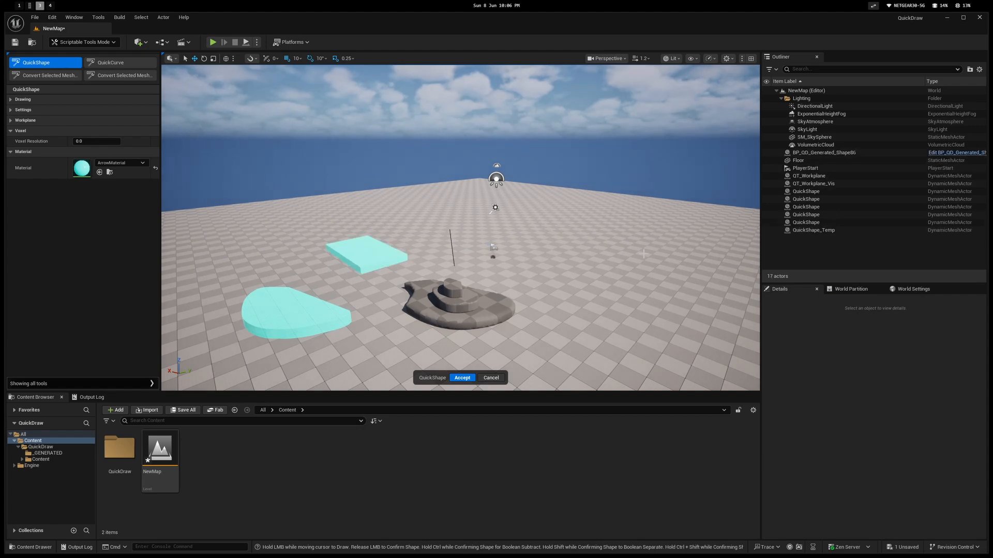
{"action": "mouse_move", "coordinate": [643, 253]}
{"action": "left_mouse_down"}
{"action": "mouse_move", "coordinate": [579, 284]}
{"action": "mouse_move", "coordinate": [610, 278]}
{"action": "left_mouse_up"}
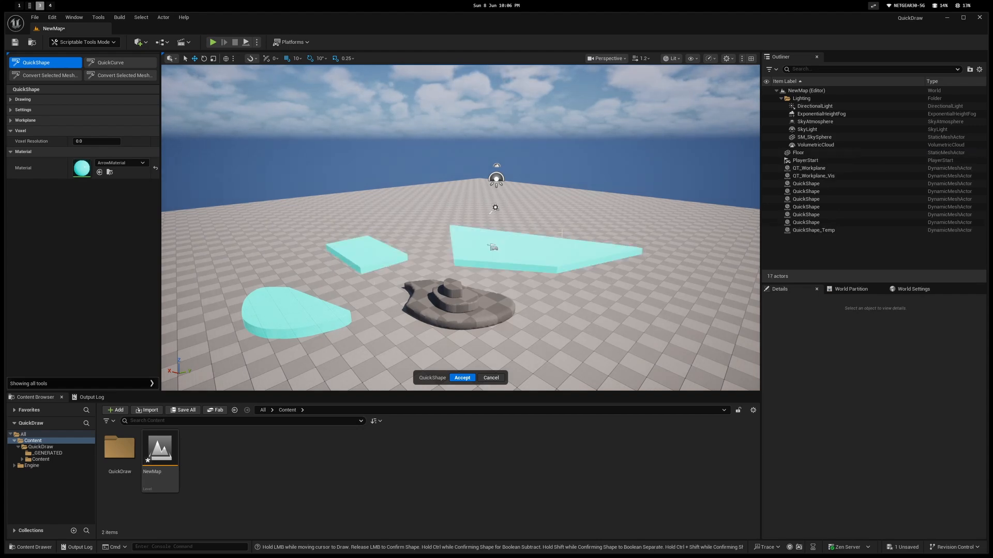
{"action": "right_click_drag", "start_coordinate": [561, 234], "coordinate": [533, 248]}
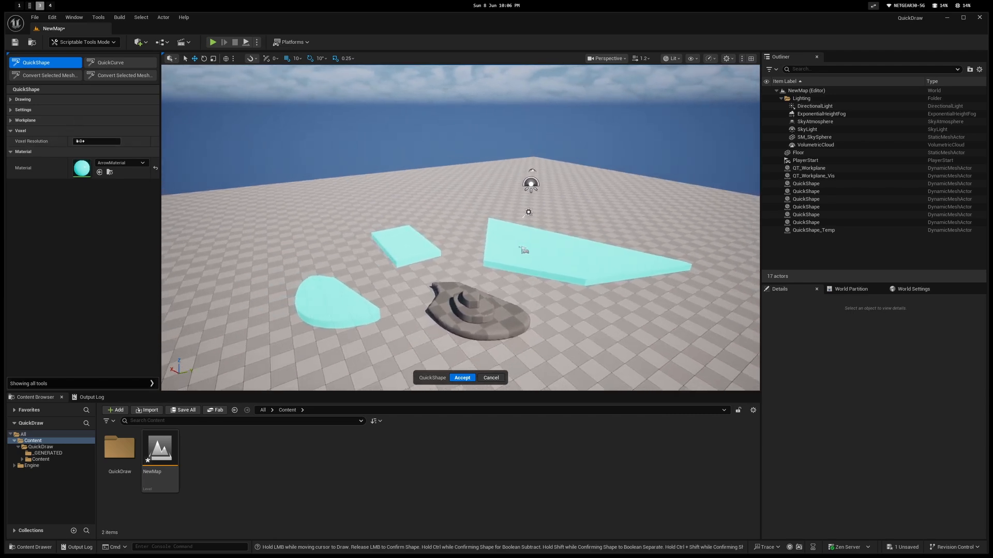
Reset the material to None and expand the Drawing, Settings and Workplane setting groups
{"action": "left_click", "coordinate": [155, 168]}
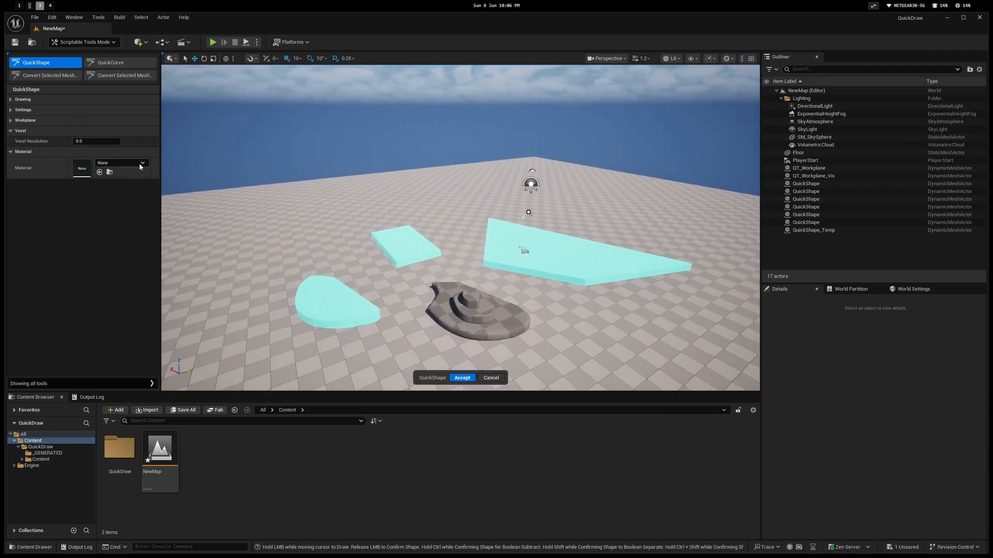
{"action": "left_click", "coordinate": [37, 131]}
{"action": "left_click", "coordinate": [32, 142]}
{"action": "left_click", "coordinate": [30, 141]}
{"action": "left_click", "coordinate": [27, 130]}
{"action": "left_click", "coordinate": [30, 120]}
{"action": "left_click", "coordinate": [30, 110]}
{"action": "left_click", "coordinate": [30, 99]}
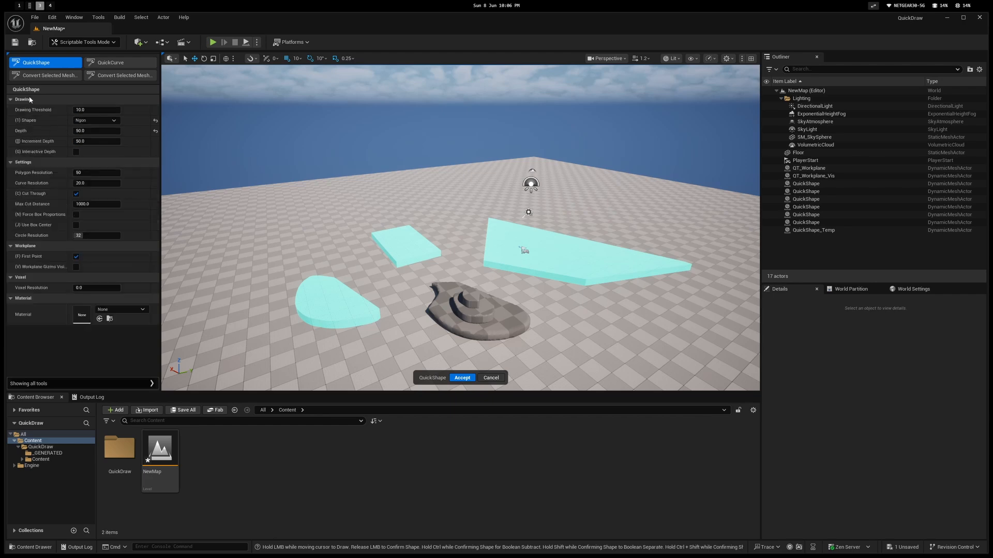
Draw a four-sided Ngon shape without a material beside the cyan lasso shape
{"action": "left_click", "coordinate": [97, 123]}
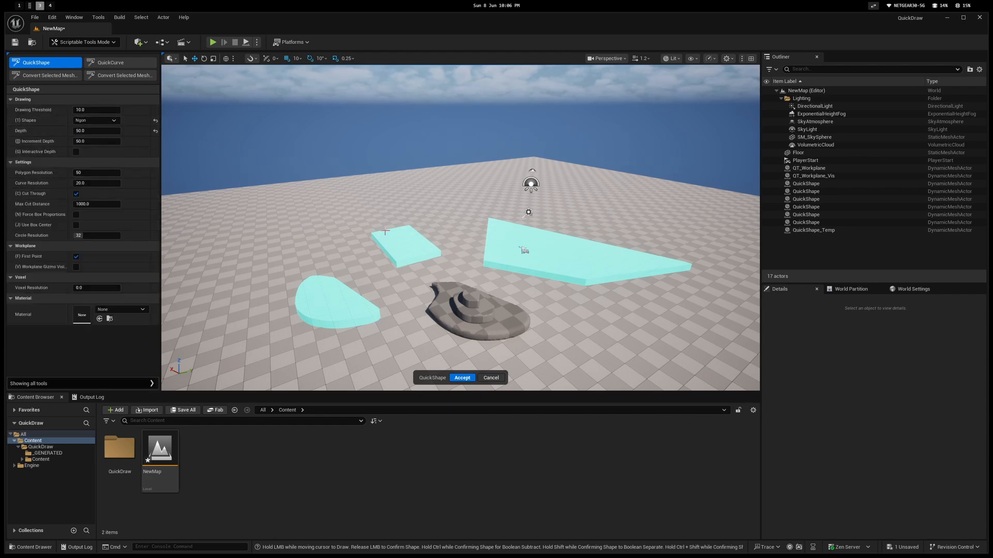
{"action": "left_click", "coordinate": [250, 309]}
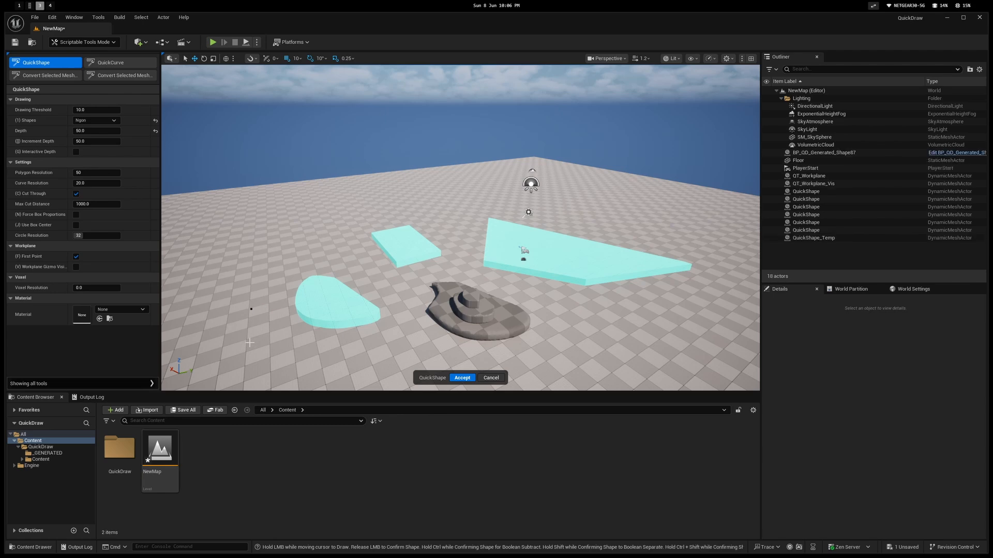
{"action": "left_click", "coordinate": [293, 319]}
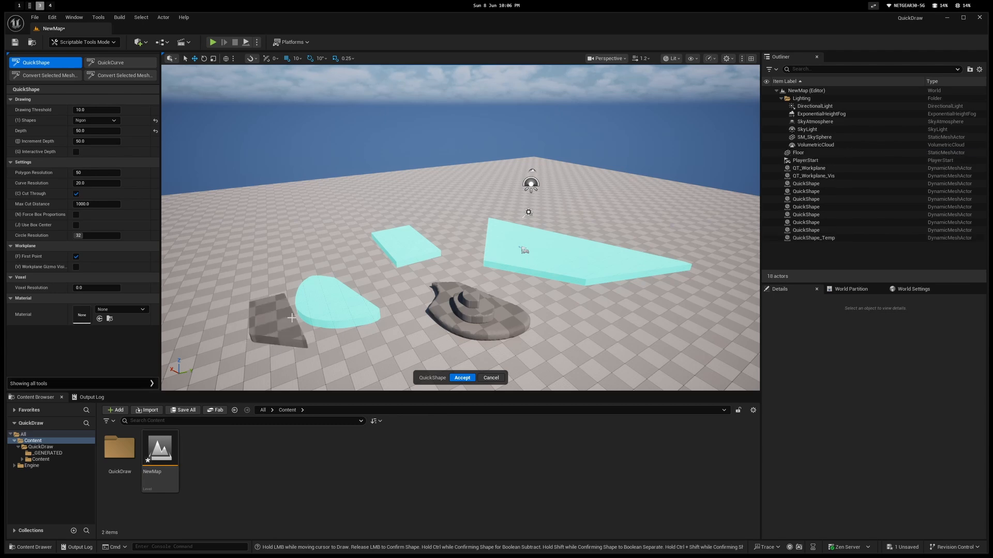
Switch the shape type to Lasso and adjust the view over the drawn shapes
{"action": "left_click", "coordinate": [96, 121]}
{"action": "left_click", "coordinate": [95, 127]}
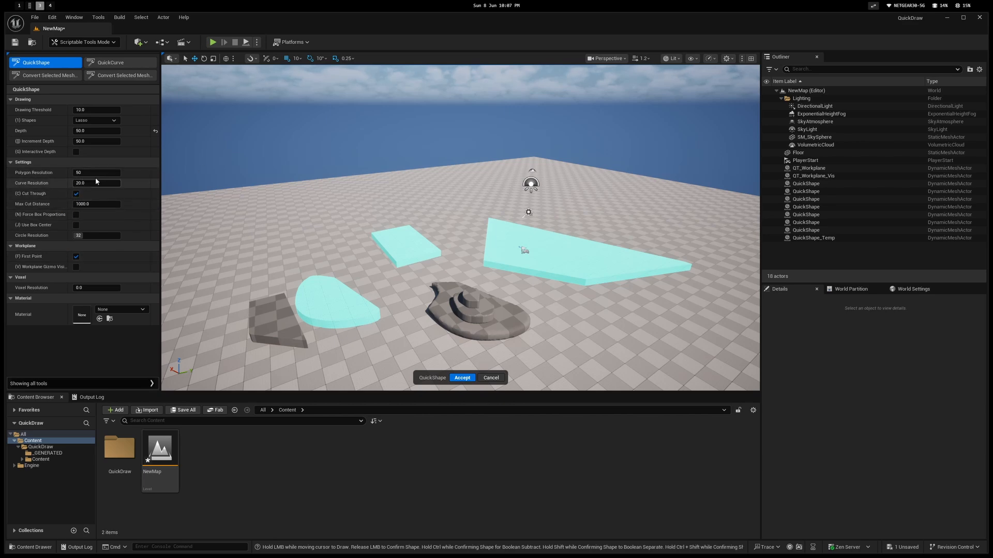
{"action": "right_click_drag", "start_coordinate": [460, 227], "coordinate": [481, 260]}
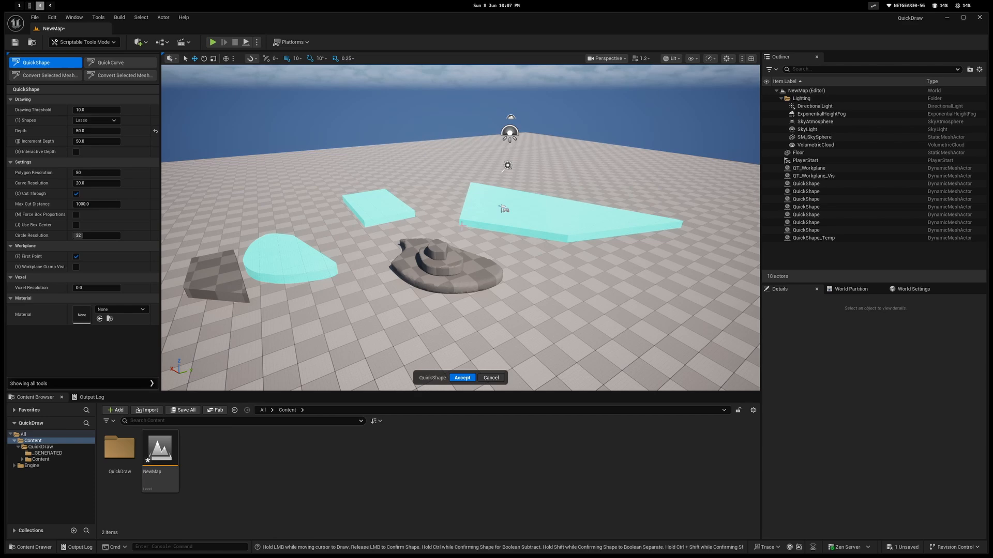
Draw a winding curve across the empty floor using QuickCurve with the Circle brush
{"action": "mouse_move", "coordinate": [462, 226]}
{"action": "right_mouse_down"}
{"action": "mouse_move", "coordinate": [455, 269]}
{"action": "mouse_move", "coordinate": [468, 228]}
{"action": "mouse_move", "coordinate": [466, 258]}
{"action": "mouse_move", "coordinate": [464, 235]}
{"action": "mouse_move", "coordinate": [455, 253]}
{"action": "mouse_move", "coordinate": [454, 242]}
{"action": "mouse_move", "coordinate": [458, 165]}
{"action": "mouse_move", "coordinate": [458, 248]}
{"action": "mouse_move", "coordinate": [448, 234]}
{"action": "right_mouse_up"}
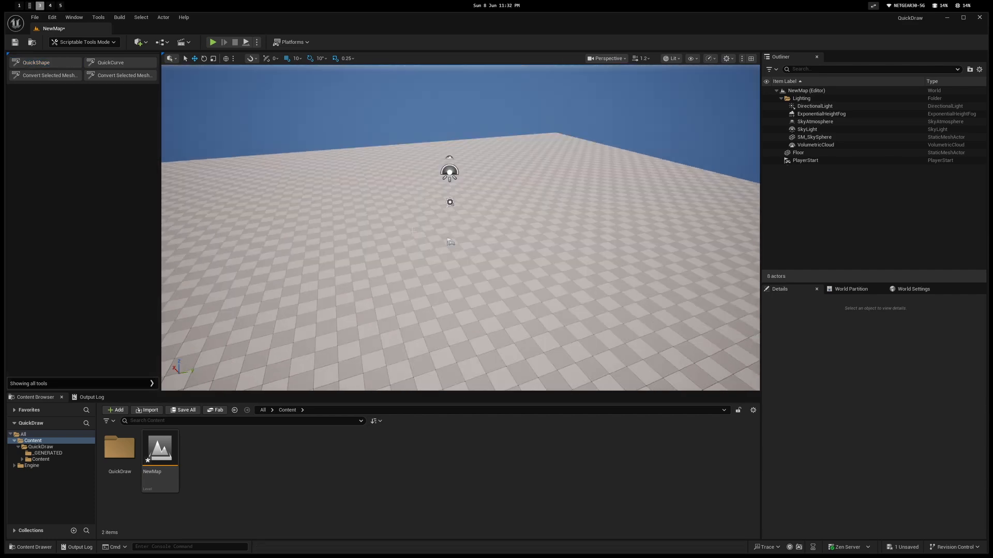
{"action": "left_click", "coordinate": [113, 65]}
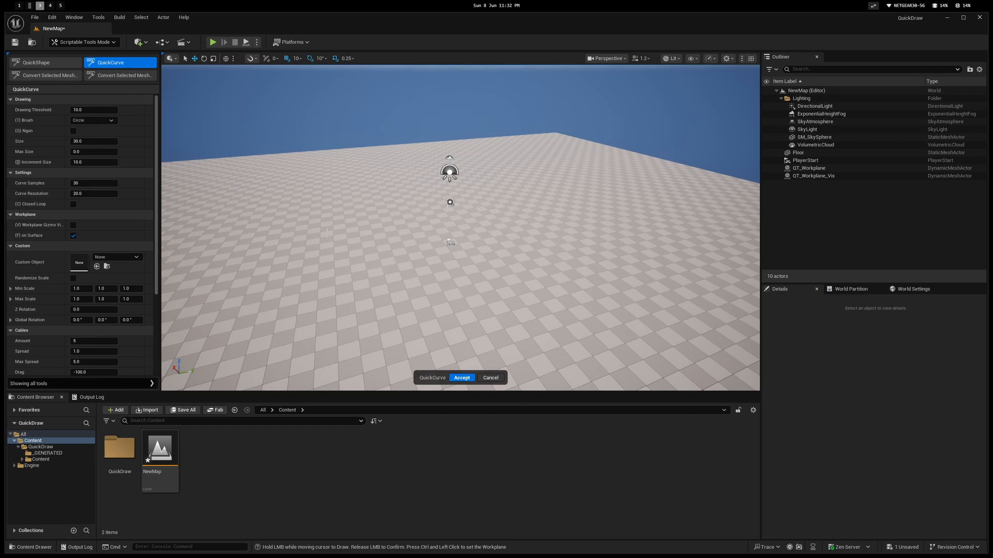
{"action": "left_click_drag", "start_coordinate": [326, 233], "coordinate": [299, 246]}
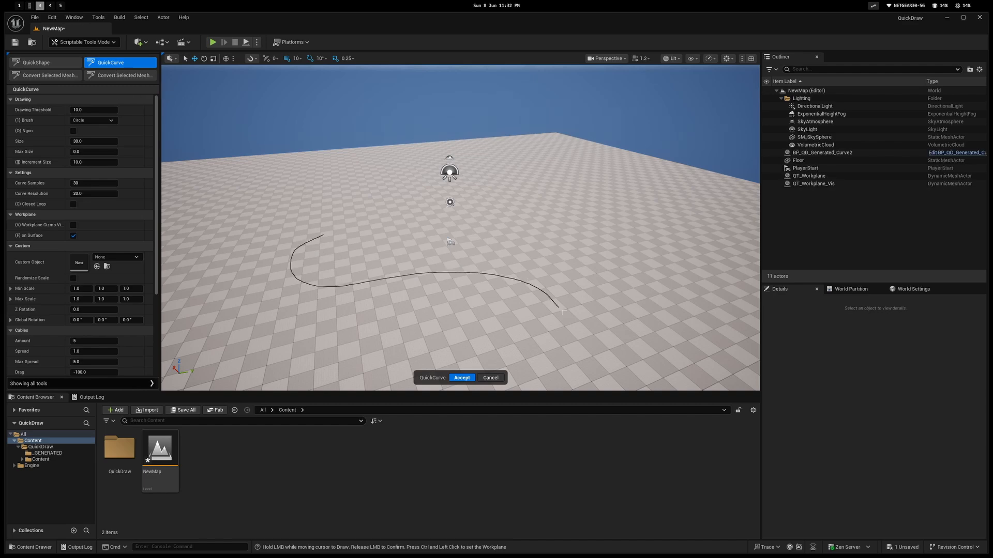
{"action": "left_click_drag", "start_coordinate": [616, 320], "coordinate": [618, 319]}
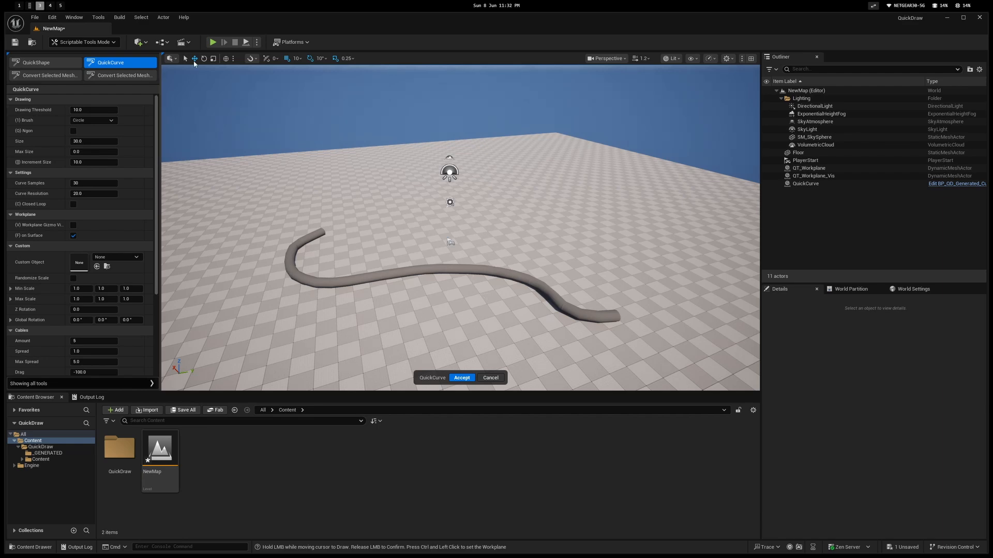
{"action": "middle_click_drag", "start_coordinate": [380, 261], "coordinate": [374, 258]}
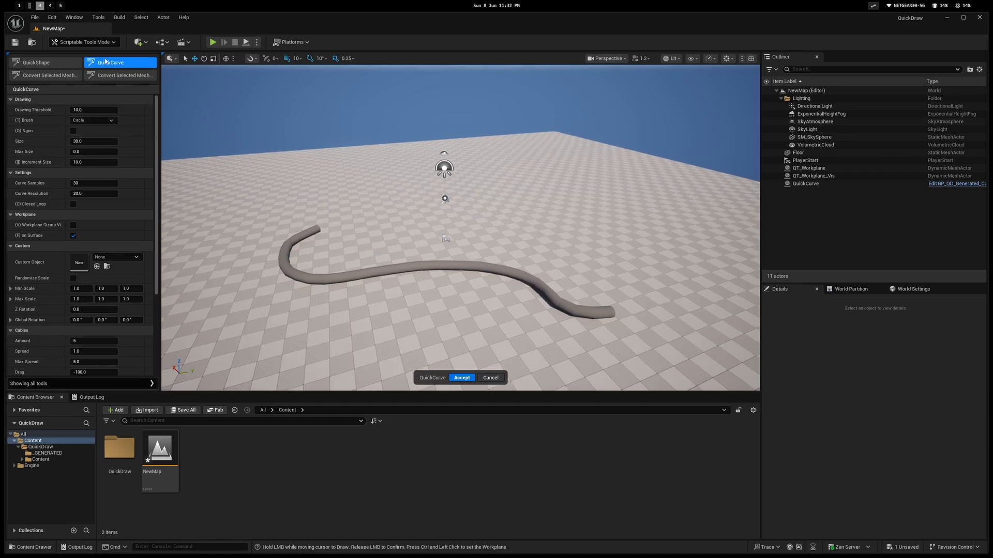
Change the curve brush to Square and draw another curve on the floor beside the round one
{"action": "middle_click_drag", "start_coordinate": [362, 259], "coordinate": [367, 258]}
{"action": "left_click", "coordinate": [88, 120]}
{"action": "left_click", "coordinate": [81, 136]}
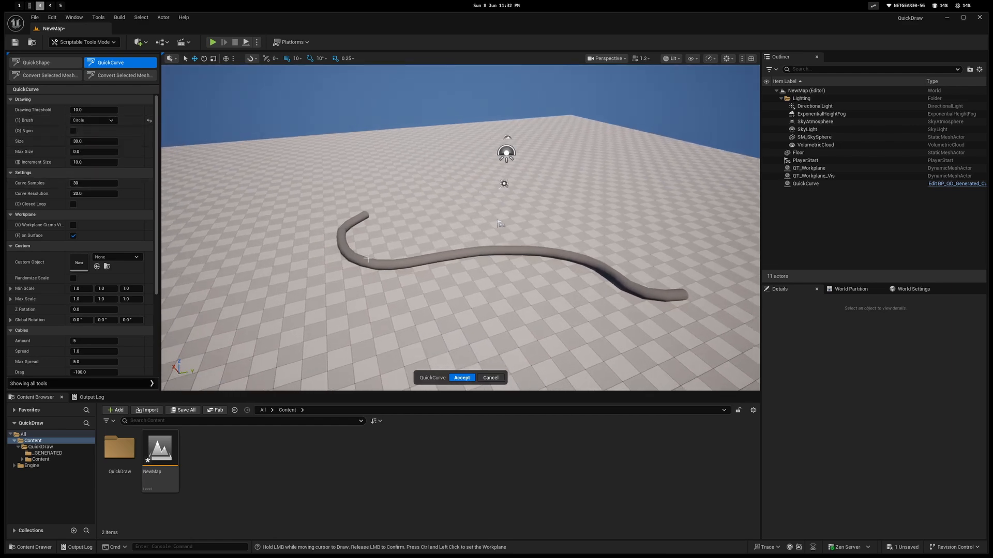
{"action": "left_click_drag", "start_coordinate": [252, 220], "coordinate": [250, 272]}
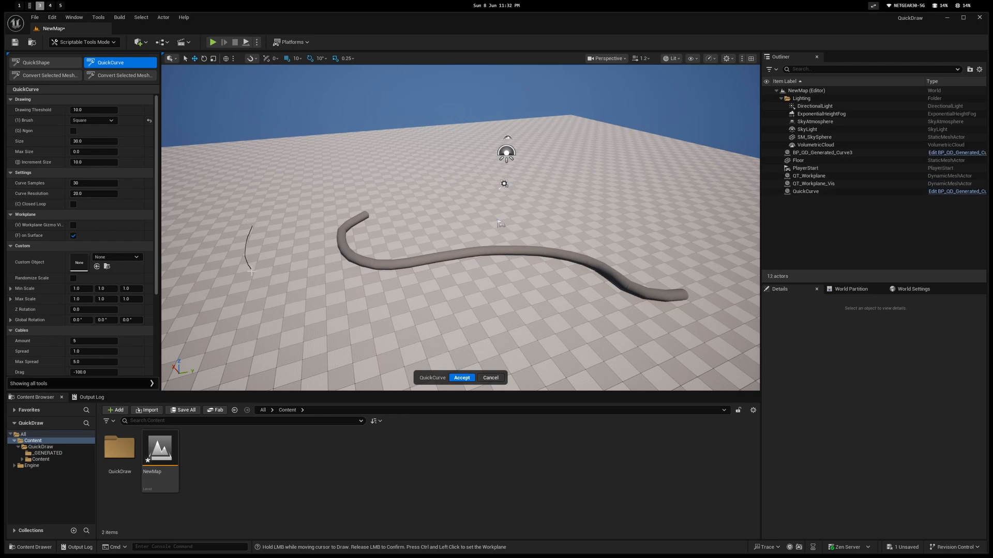
{"action": "left_click_drag", "start_coordinate": [381, 321], "coordinate": [381, 321]}
{"action": "mouse_move", "coordinate": [381, 322]}
{"action": "right_mouse_down"}
{"action": "mouse_move", "coordinate": [362, 268]}
{"action": "mouse_move", "coordinate": [341, 259]}
{"action": "mouse_move", "coordinate": [393, 262]}
{"action": "mouse_move", "coordinate": [400, 282]}
{"action": "mouse_move", "coordinate": [351, 311]}
{"action": "mouse_move", "coordinate": [393, 279]}
{"action": "right_mouse_up"}
Set the QuickCurve brush to Custom and assign the Cone mesh as its custom object
{"action": "left_click", "coordinate": [93, 120]}
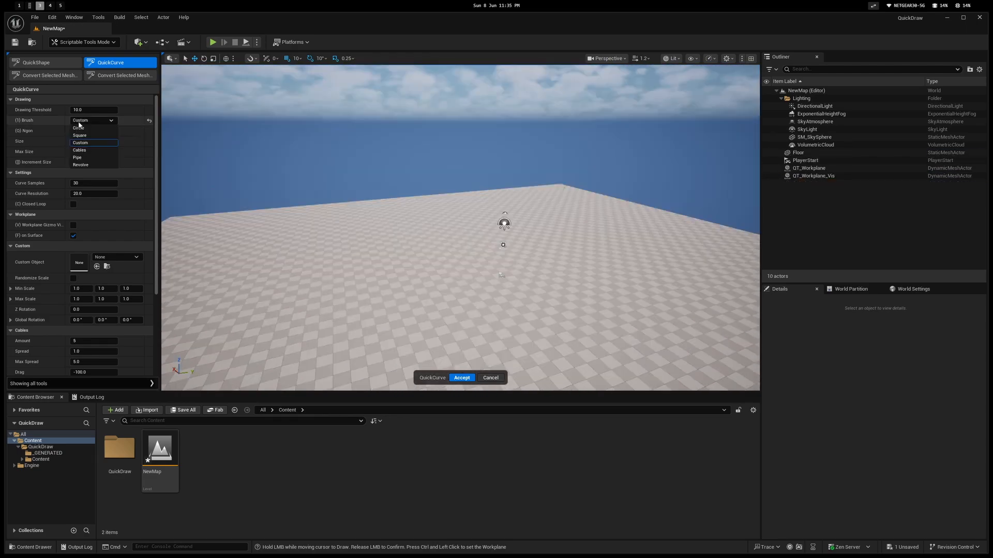
{"action": "left_click", "coordinate": [85, 145]}
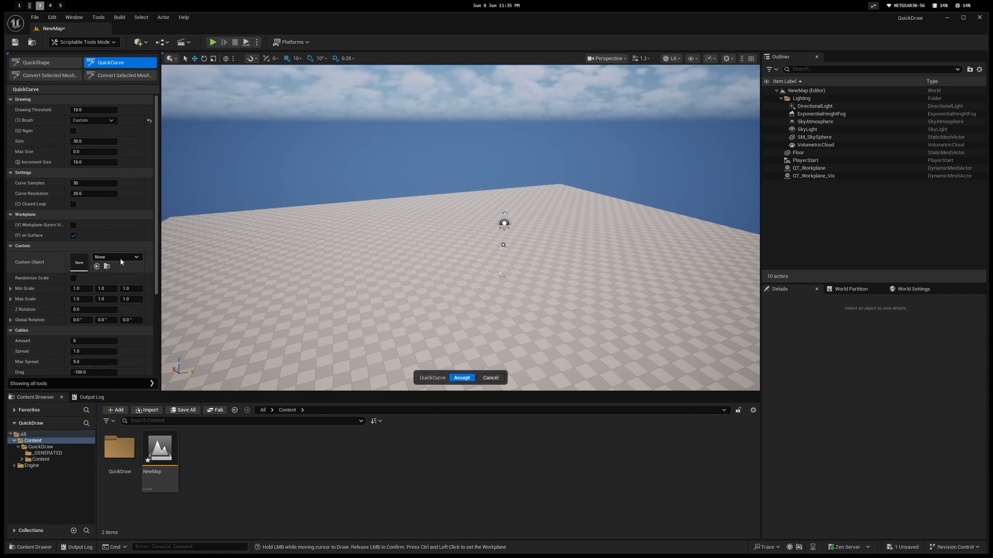
{"action": "left_click", "coordinate": [120, 258]}
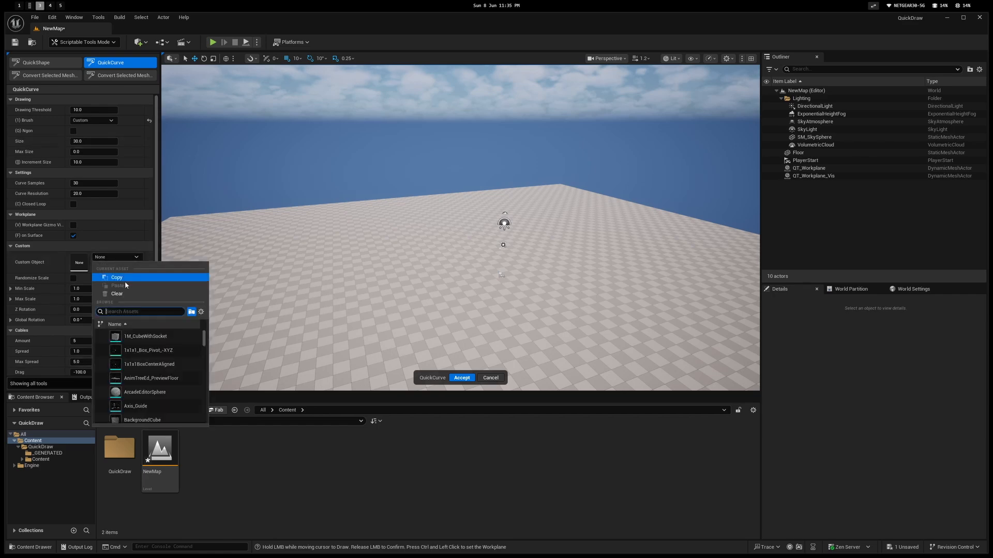
{"action": "scroll", "coordinate": [140, 409], "scroll_direction": "down", "scroll_amount": 3}
{"action": "left_click", "coordinate": [145, 391]}
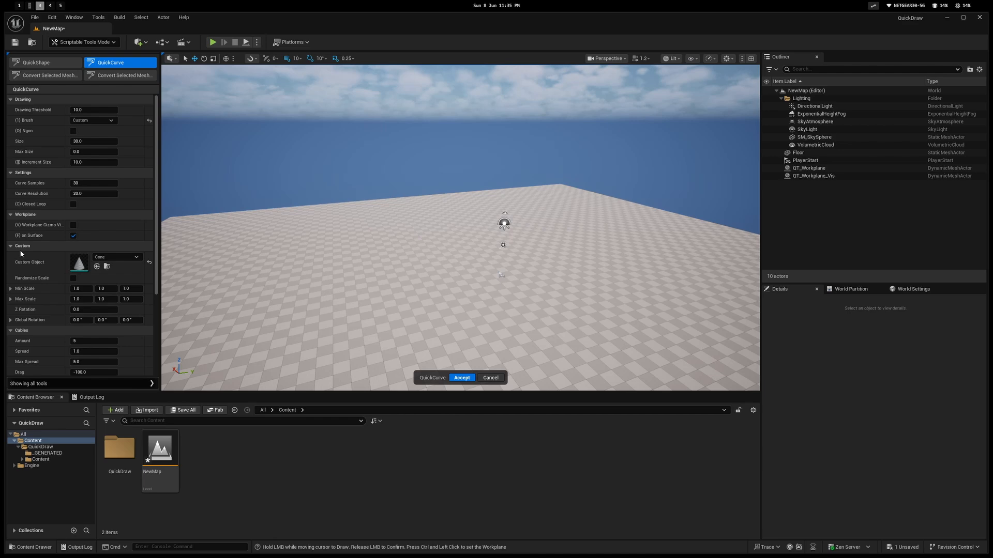
Draw a curved row of cones across the floor with the Custom brush
{"action": "middle_click_drag", "start_coordinate": [328, 236], "coordinate": [379, 247]}
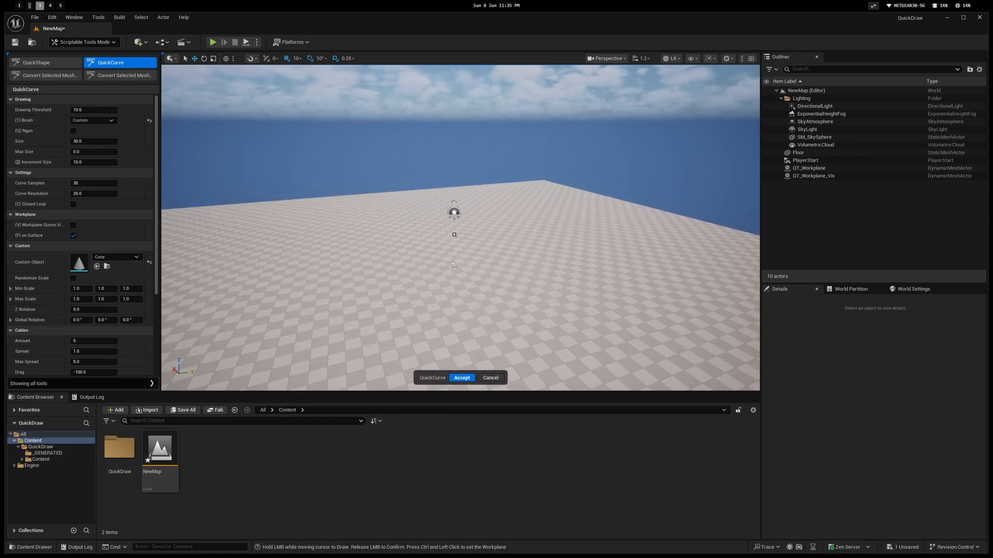
{"action": "left_click_drag", "start_coordinate": [485, 213], "coordinate": [578, 279]}
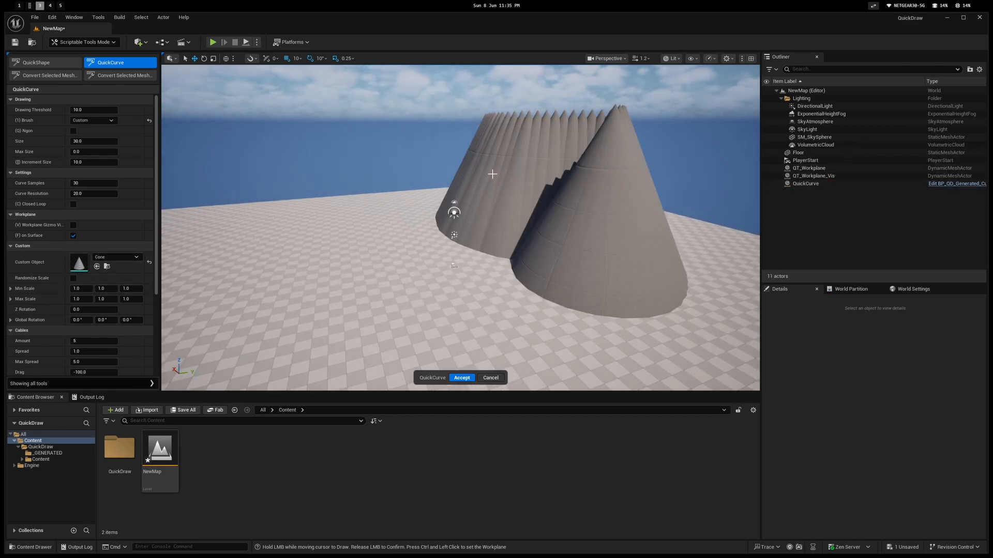
{"action": "right_click_drag", "start_coordinate": [492, 174], "coordinate": [443, 204]}
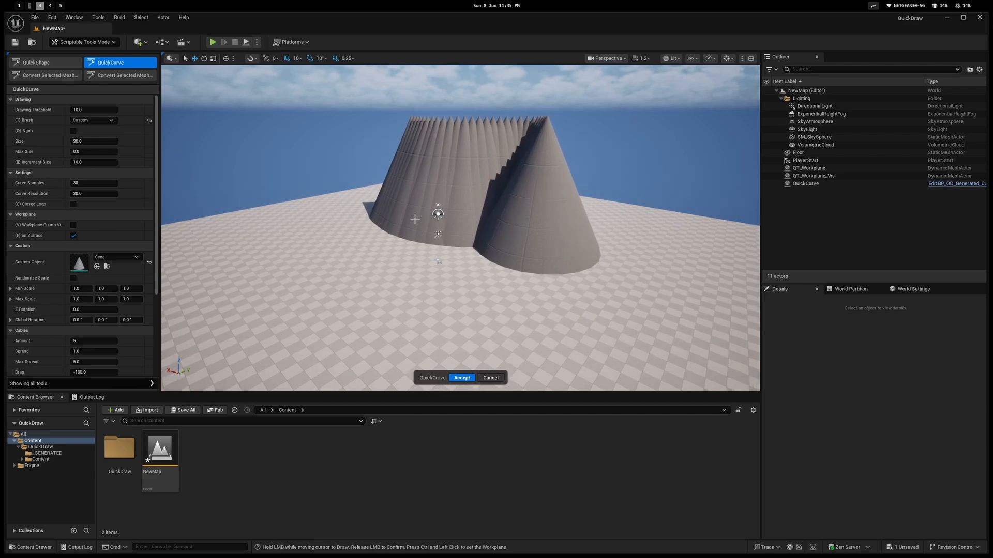
{"action": "mouse_move", "coordinate": [504, 250]}
{"action": "right_mouse_down"}
{"action": "mouse_move", "coordinate": [510, 243]}
{"action": "mouse_move", "coordinate": [494, 249]}
{"action": "mouse_move", "coordinate": [504, 250]}
{"action": "right_mouse_up"}
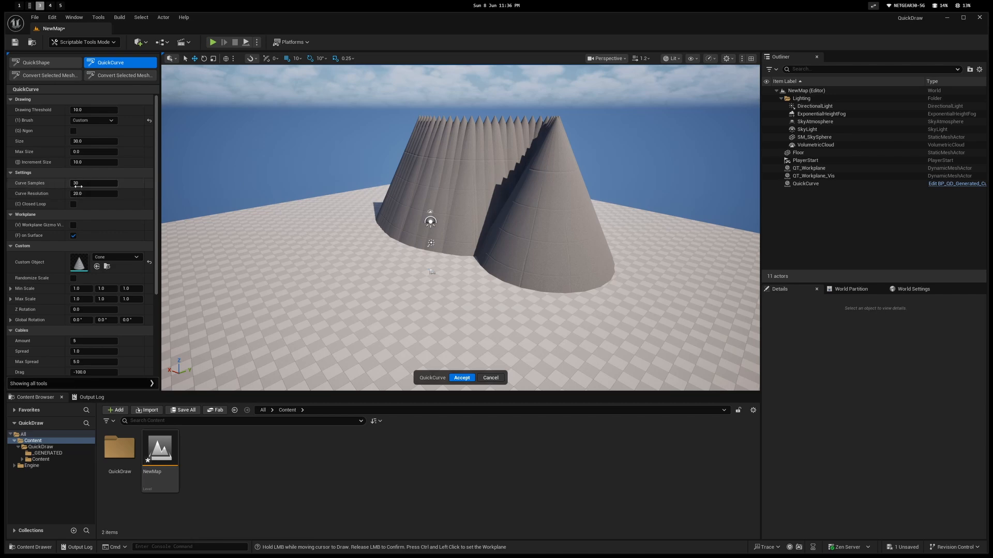
{"action": "middle_click_drag", "start_coordinate": [179, 188], "coordinate": [173, 180]}
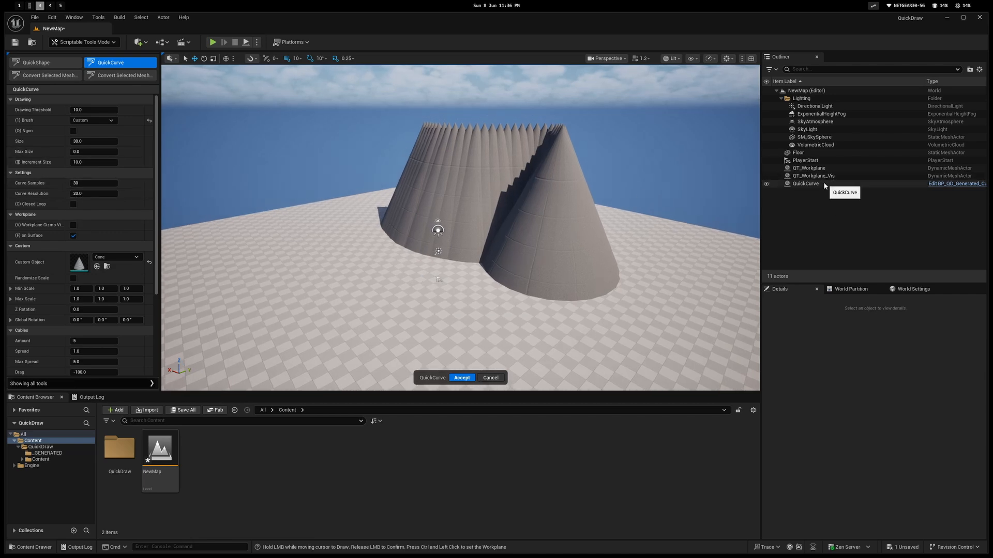
Select the cone curve and reduce its Size to about 1.57 in its drawing properties
{"action": "left_click_drag", "start_coordinate": [428, 222], "coordinate": [548, 264]}
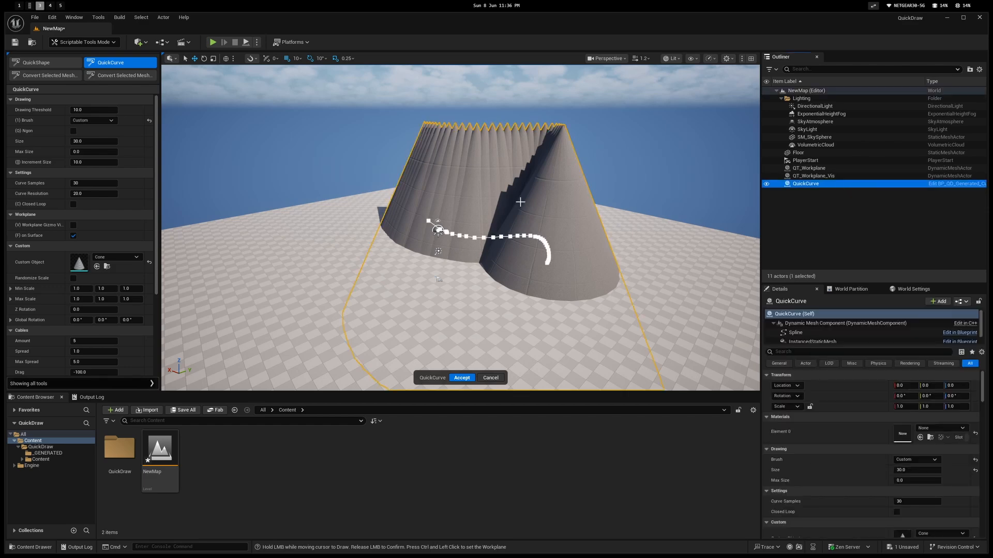
{"action": "scroll", "coordinate": [787, 417], "scroll_direction": "down", "scroll_amount": 4}
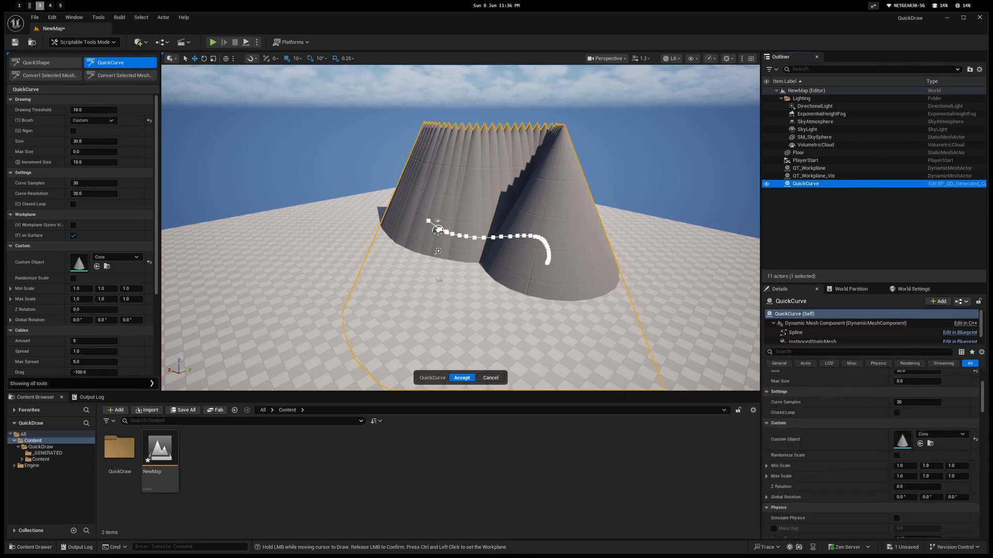
{"action": "scroll", "coordinate": [856, 426], "scroll_direction": "down", "scroll_amount": 4}
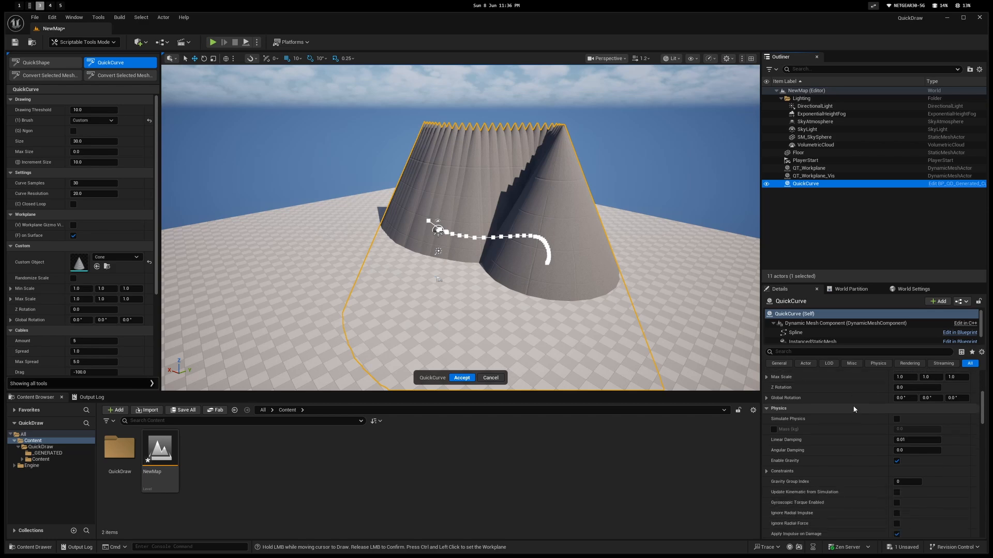
{"action": "scroll", "coordinate": [865, 412], "scroll_direction": "up", "scroll_amount": 6}
{"action": "scroll", "coordinate": [864, 425], "scroll_direction": "up", "scroll_amount": 2}
{"action": "scroll", "coordinate": [879, 426], "scroll_direction": "down", "scroll_amount": 2}
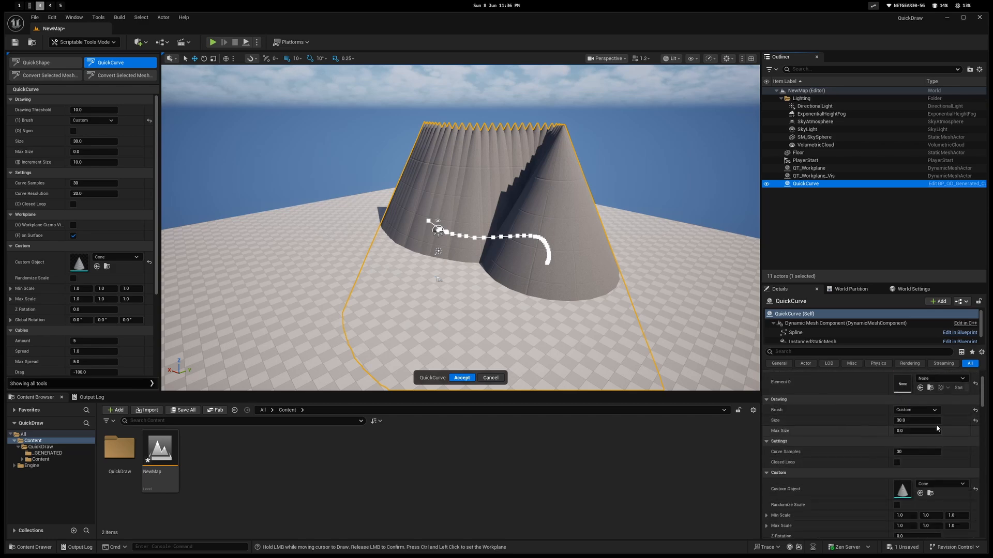
{"action": "left_click_drag", "start_coordinate": [906, 421], "coordinate": [889, 420]}
{"action": "key", "text": "w"}
{"action": "right_click_drag", "start_coordinate": [549, 259], "coordinate": [527, 242]}
{"action": "key", "text": "s"}
{"action": "mouse_move", "coordinate": [454, 288]}
{"action": "right_mouse_down"}
{"action": "mouse_move", "coordinate": [454, 279]}
{"action": "mouse_move", "coordinate": [460, 300]}
{"action": "mouse_move", "coordinate": [445, 295]}
{"action": "mouse_move", "coordinate": [454, 287]}
{"action": "right_mouse_up"}
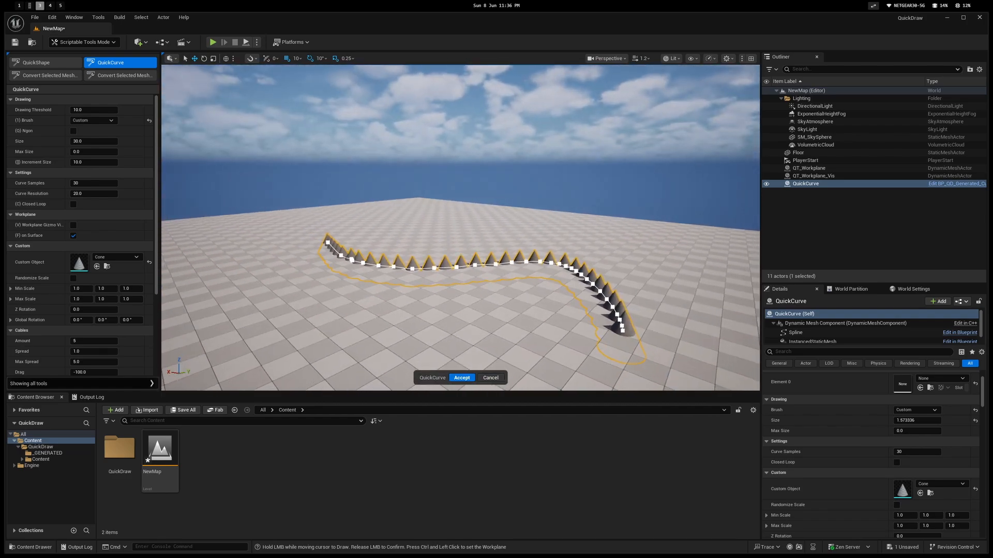
Exit the QuickCurve tool and raise the cone curve vertically to a Z location of 80
{"action": "key", "text": "Escape"}
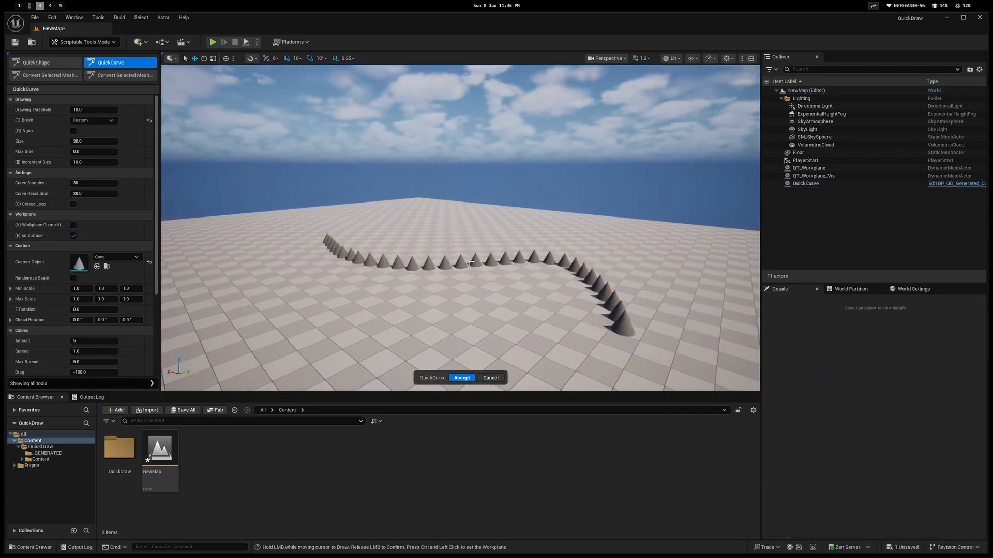
{"action": "left_click", "coordinate": [481, 376]}
{"action": "left_click", "coordinate": [453, 266]}
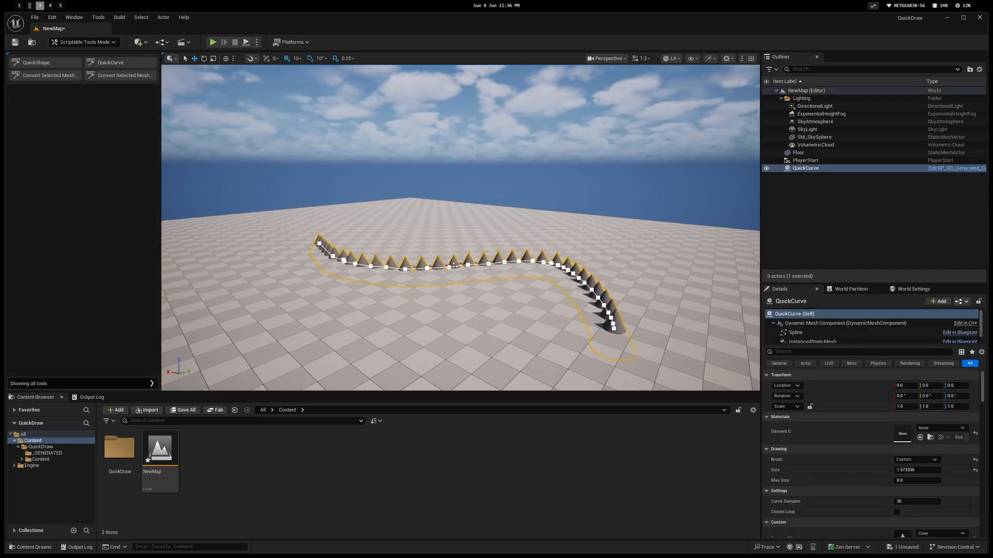
{"action": "left_click_drag", "start_coordinate": [455, 260], "coordinate": [455, 247], "text": "ctrl"}
{"action": "key", "text": "Escape"}
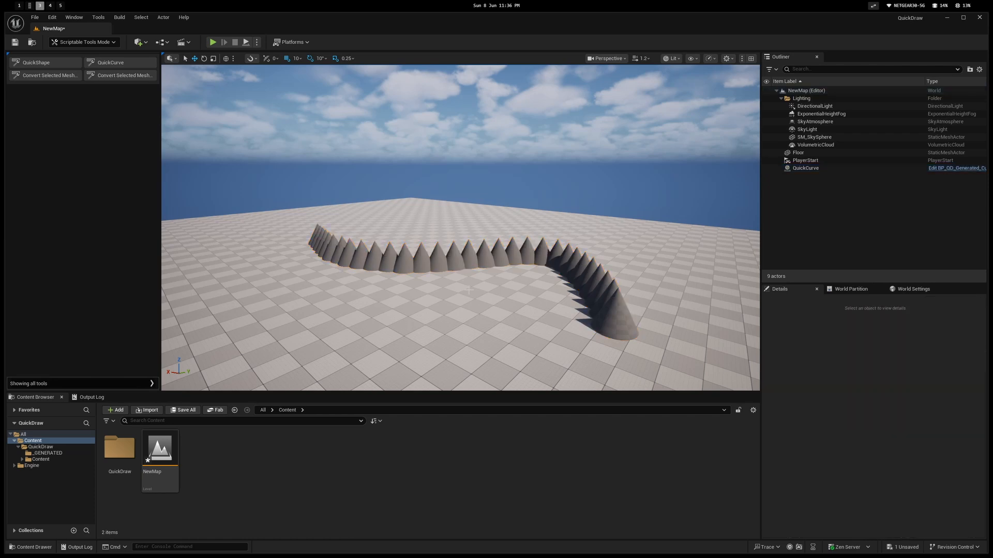
Examine the raised cone curve from several viewpoints, selecting and deselecting it
{"action": "mouse_move", "coordinate": [454, 255]}
{"action": "right_mouse_down"}
{"action": "mouse_move", "coordinate": [484, 255]}
{"action": "mouse_move", "coordinate": [447, 264]}
{"action": "right_mouse_up"}
{"action": "left_click", "coordinate": [454, 255]}
{"action": "key", "text": "g"}
{"action": "key", "text": "Escape"}
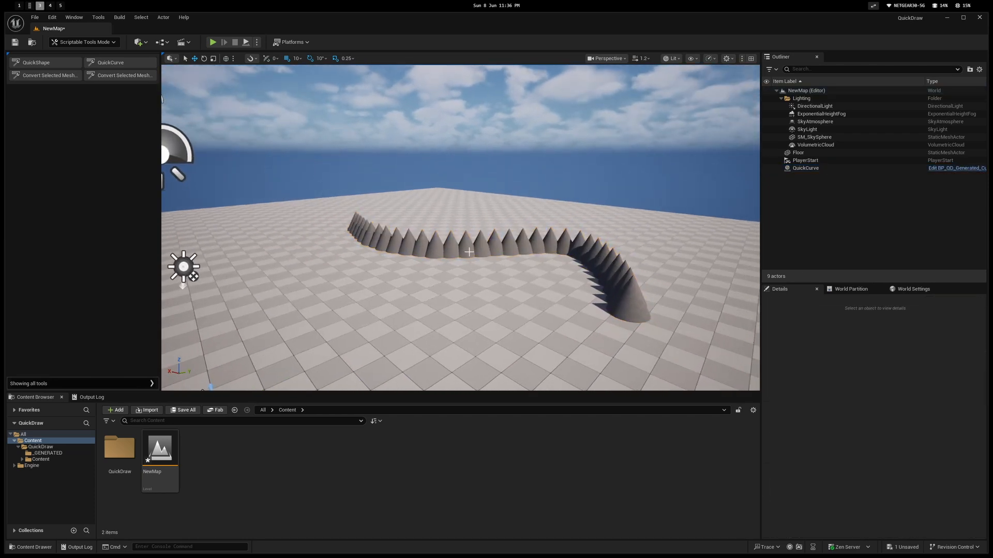
{"action": "left_click", "coordinate": [421, 246]}
{"action": "right_click_drag", "start_coordinate": [350, 315], "coordinate": [361, 324]}
{"action": "key", "text": "Escape"}
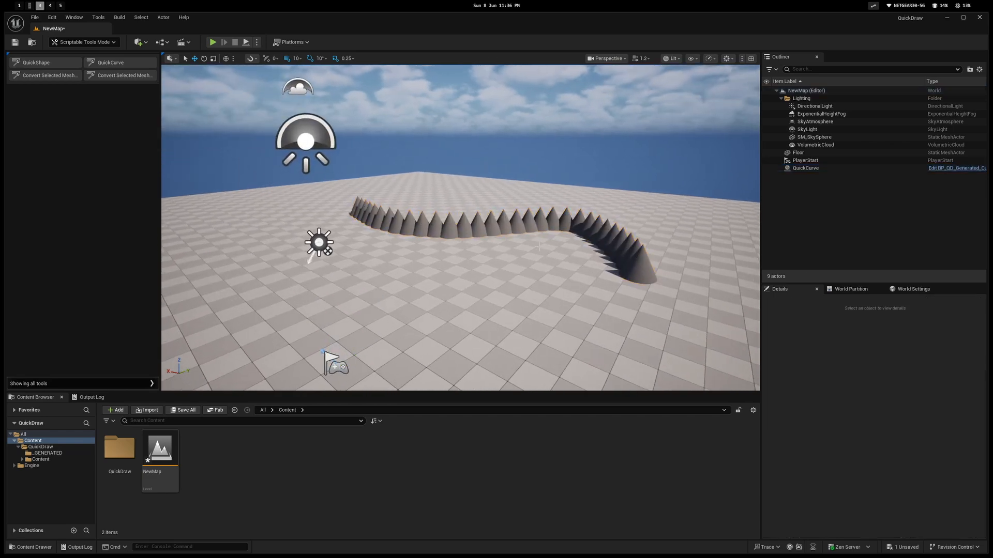
{"action": "left_click", "coordinate": [621, 260]}
{"action": "right_click_drag", "start_coordinate": [621, 260], "coordinate": [545, 233]}
{"action": "key", "text": "Escape"}
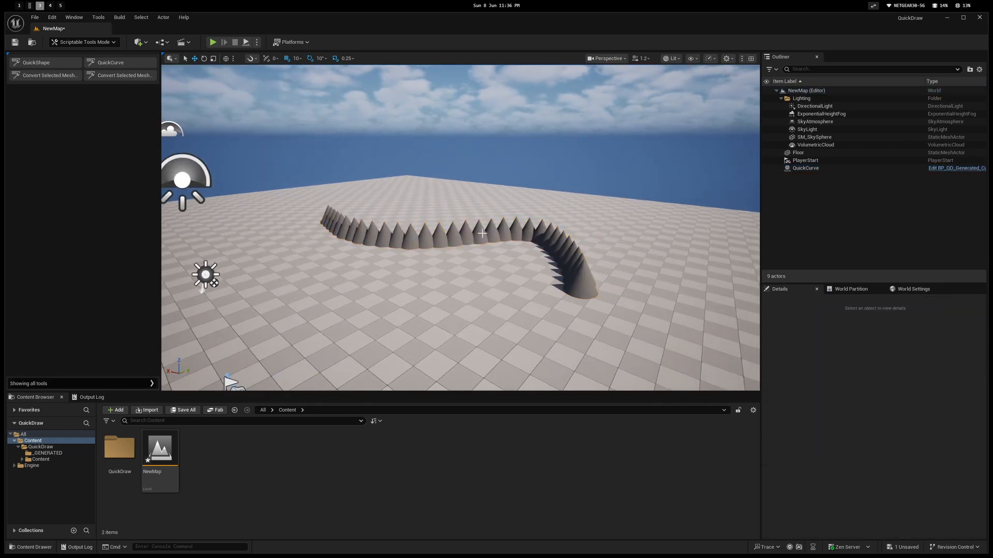
Reselect the cone curve and lower its Curve Samples value
{"action": "left_click", "coordinate": [545, 233]}
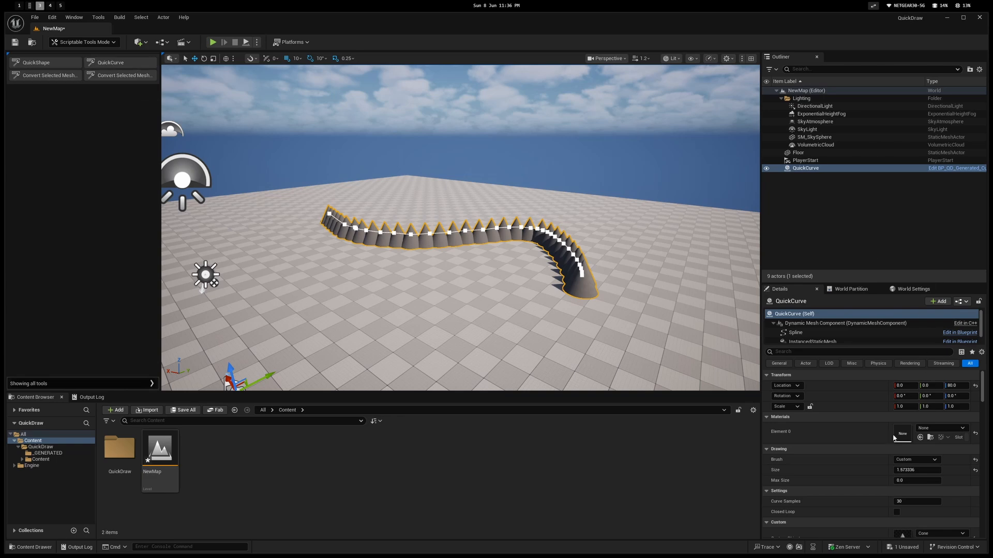
{"action": "scroll", "coordinate": [895, 438], "scroll_direction": "down", "scroll_amount": 2}
{"action": "left_click", "coordinate": [806, 169]}
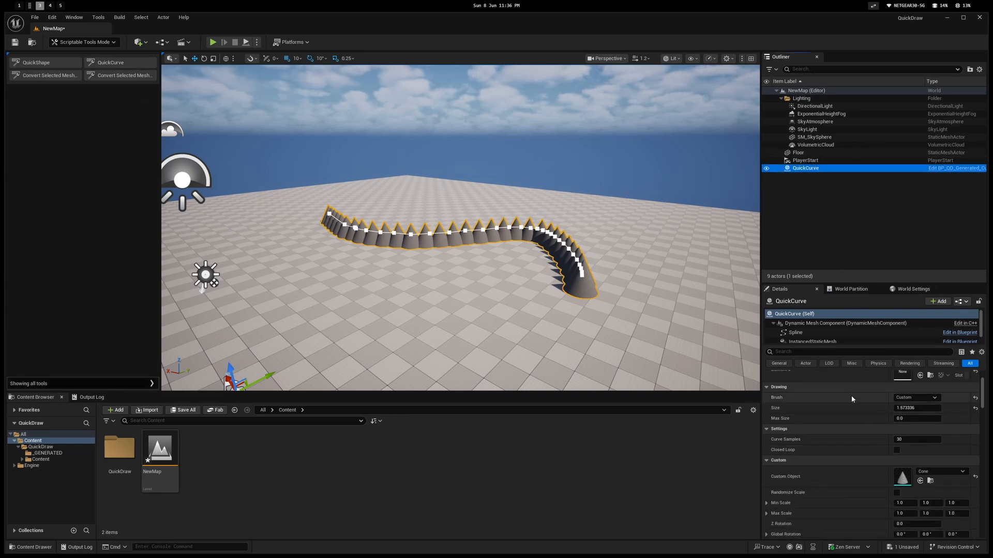
{"action": "scroll", "coordinate": [851, 396], "scroll_direction": "down", "scroll_amount": 2}
{"action": "scroll", "coordinate": [890, 402], "scroll_direction": "up", "scroll_amount": 2}
{"action": "mouse_move", "coordinate": [913, 433]}
{"action": "left_mouse_down"}
{"action": "mouse_move", "coordinate": [891, 433]}
{"action": "mouse_move", "coordinate": [903, 414]}
{"action": "mouse_move", "coordinate": [892, 414]}
{"action": "mouse_move", "coordinate": [903, 414]}
{"action": "left_mouse_up"}
{"action": "scroll", "coordinate": [880, 417], "scroll_direction": "down", "scroll_amount": 3}
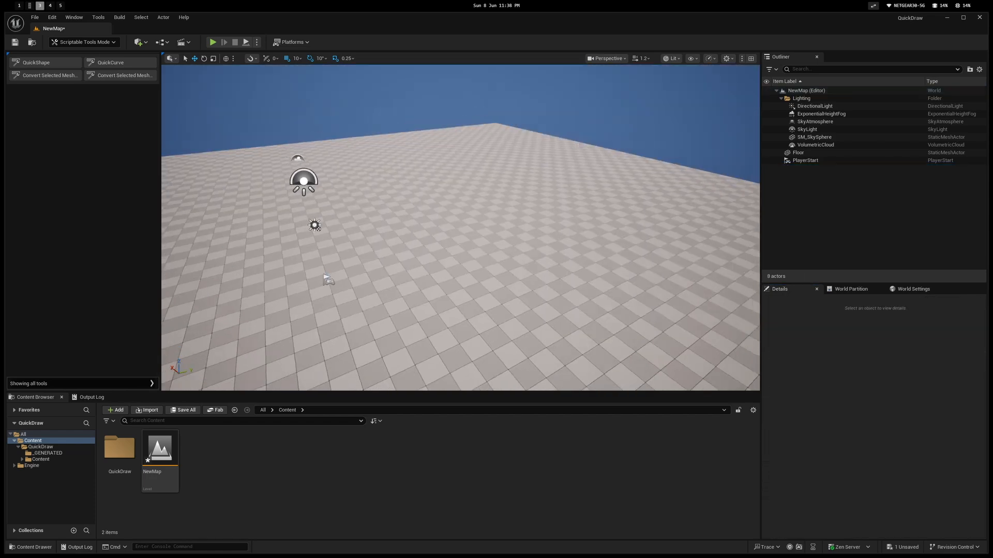
Set the QuickCurve brush to Cables and exit the tool without drawing
{"action": "left_click", "coordinate": [120, 62]}
{"action": "left_click", "coordinate": [94, 120]}
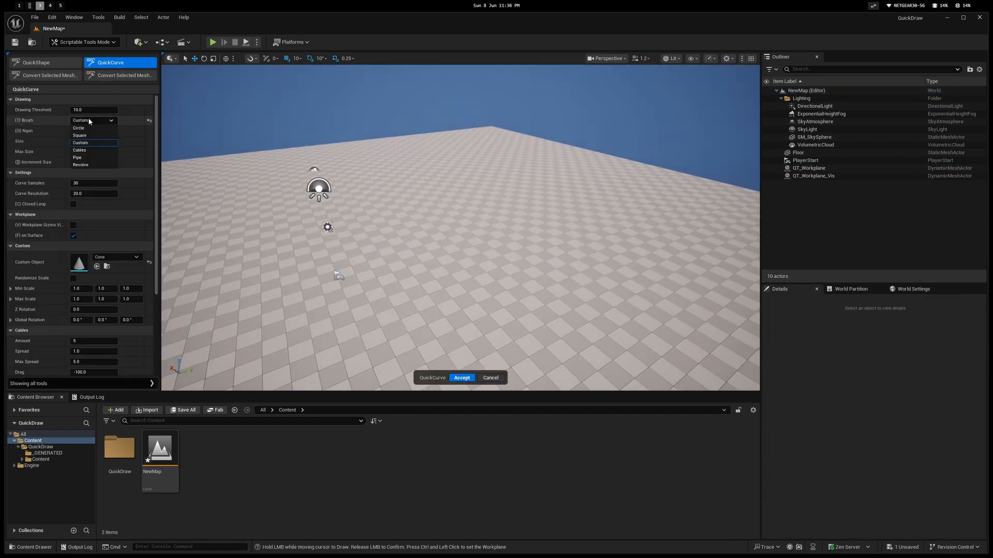
{"action": "left_click", "coordinate": [97, 150]}
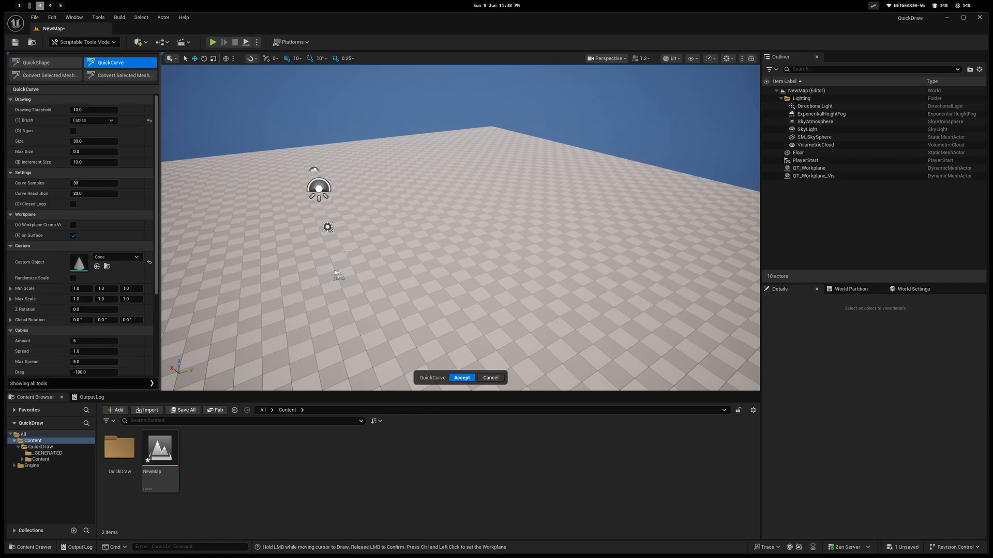
{"action": "left_click", "coordinate": [490, 378]}
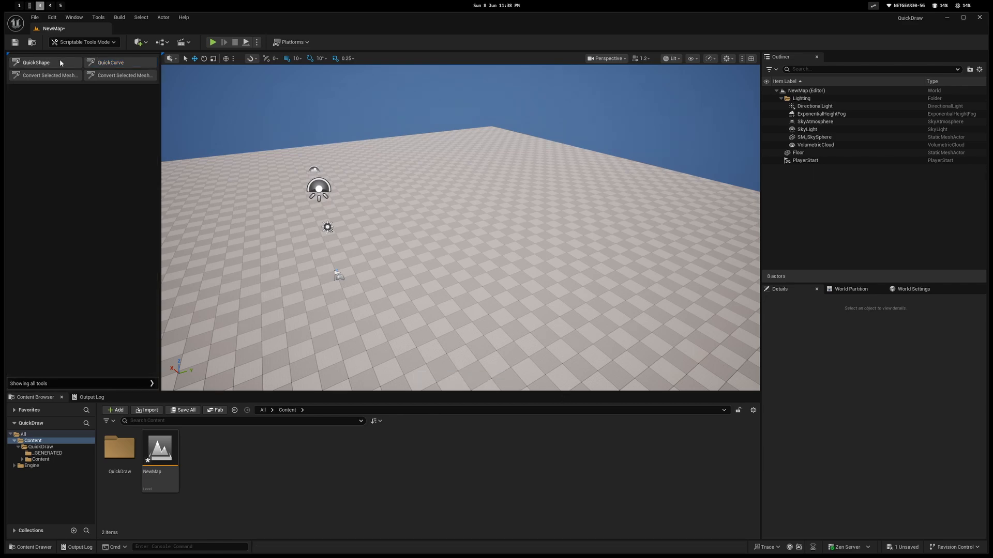
Draw two separate disc-like shapes on the floor with QuickShape and accept them
{"action": "left_click", "coordinate": [60, 62]}
{"action": "left_click_drag", "start_coordinate": [258, 247], "coordinate": [322, 249]}
{"action": "mouse_move", "coordinate": [509, 208]}
{"action": "left_mouse_down"}
{"action": "mouse_move", "coordinate": [489, 239]}
{"action": "mouse_move", "coordinate": [535, 211]}
{"action": "mouse_move", "coordinate": [536, 88]}
{"action": "left_mouse_up"}
{"action": "left_click", "coordinate": [462, 378]}
Select both disc shapes, raise them high above the floor, and reactivate QuickCurve
{"action": "left_click", "coordinate": [318, 259]}
{"action": "left_click", "coordinate": [525, 218], "text": "shift"}
{"action": "right_click_drag", "start_coordinate": [537, 93], "coordinate": [485, 66]}
{"action": "mouse_move", "coordinate": [498, 175]}
{"action": "right_mouse_down"}
{"action": "mouse_move", "coordinate": [512, 173]}
{"action": "mouse_move", "coordinate": [505, 166]}
{"action": "mouse_move", "coordinate": [498, 176]}
{"action": "right_mouse_up"}
{"action": "key", "text": "Escape"}
{"action": "left_click", "coordinate": [120, 62]}
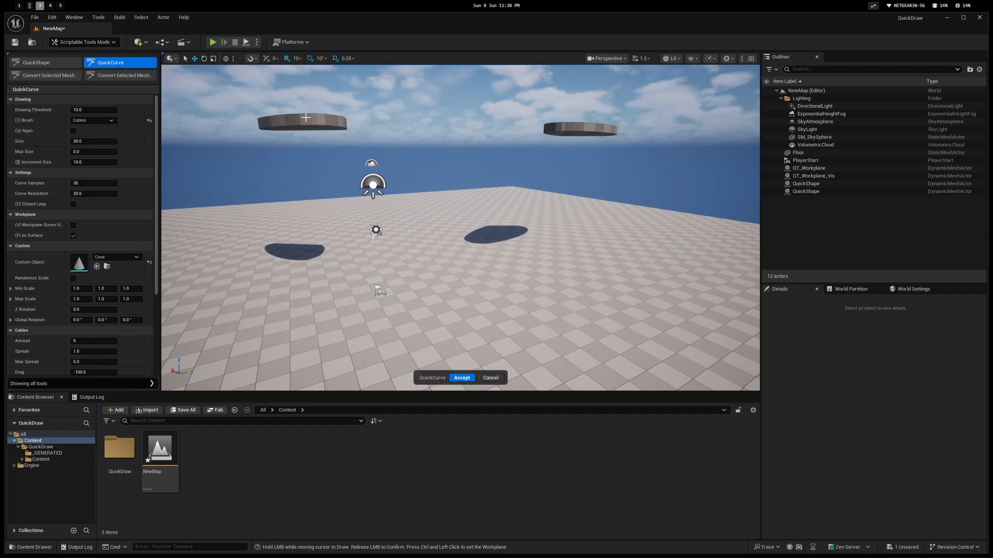
Draw a Cables-brush curve spanning the two floating discs with QuickCurve
{"action": "left_click_drag", "start_coordinate": [306, 118], "coordinate": [303, 128]}
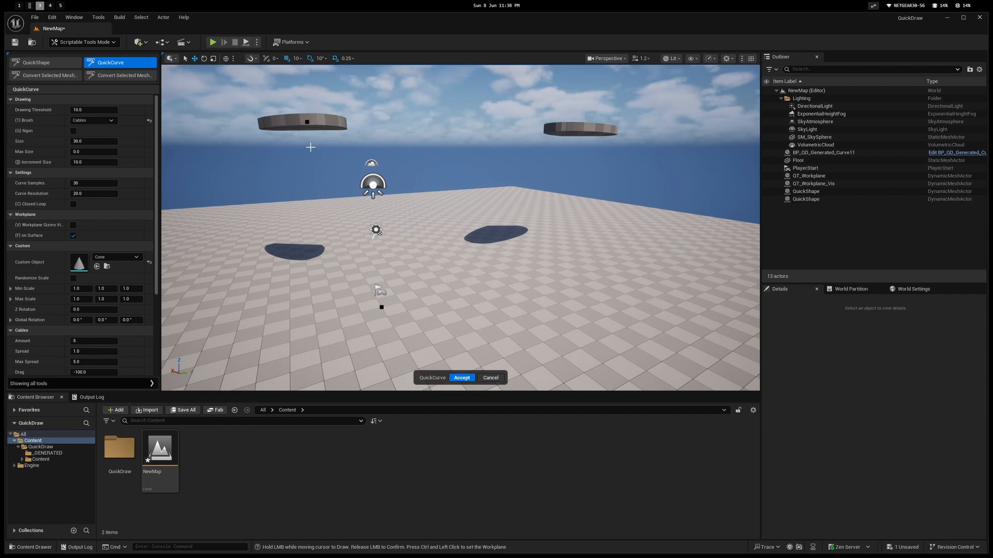
{"action": "left_click", "coordinate": [588, 126]}
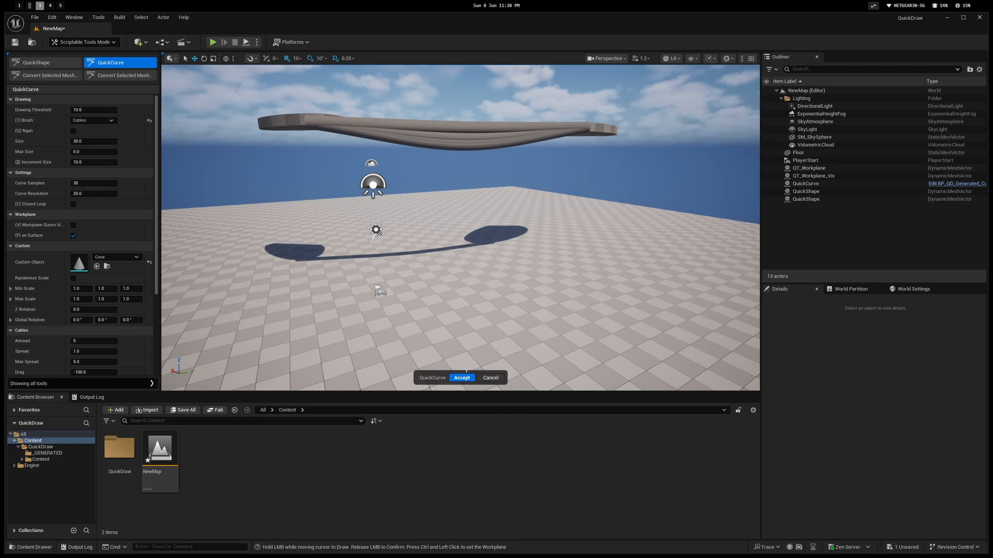
Set the Cables Amount to 3 in the QuickCurve tool settings
{"action": "scroll", "coordinate": [71, 250], "scroll_direction": "down", "scroll_amount": 1}
{"action": "left_click", "coordinate": [71, 235]}
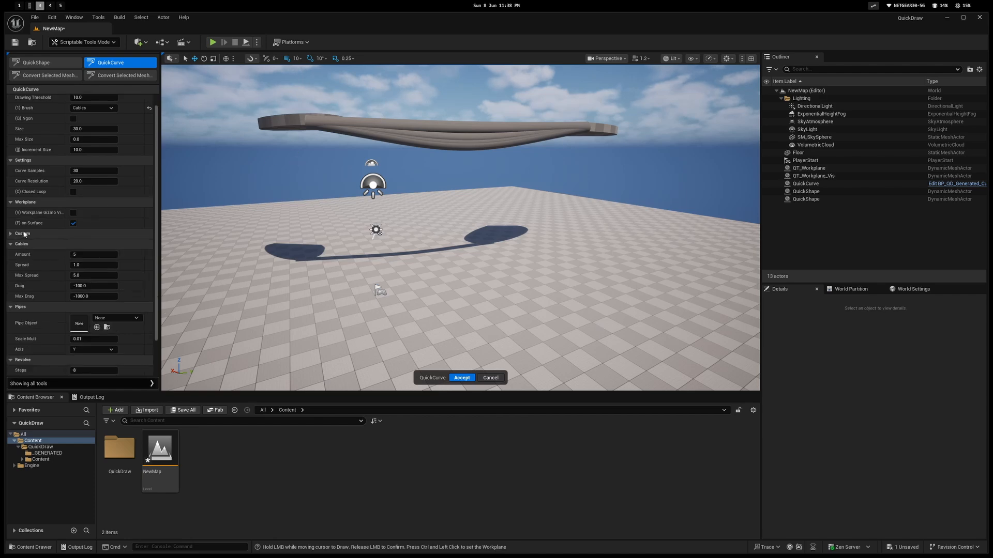
{"action": "scroll", "coordinate": [53, 247], "scroll_direction": "down", "scroll_amount": 1}
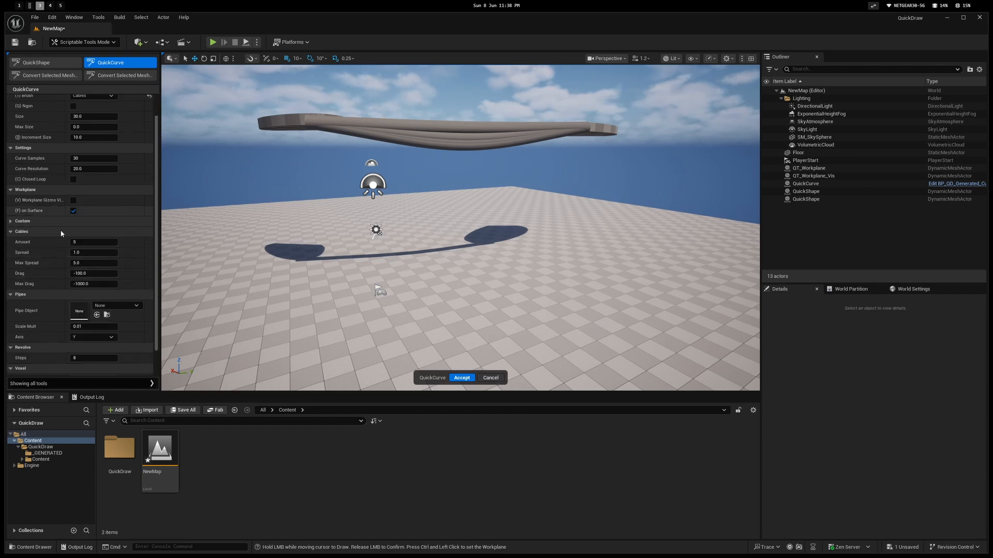
{"action": "left_click", "coordinate": [73, 221]}
{"action": "scroll", "coordinate": [73, 242], "scroll_direction": "down", "scroll_amount": 3}
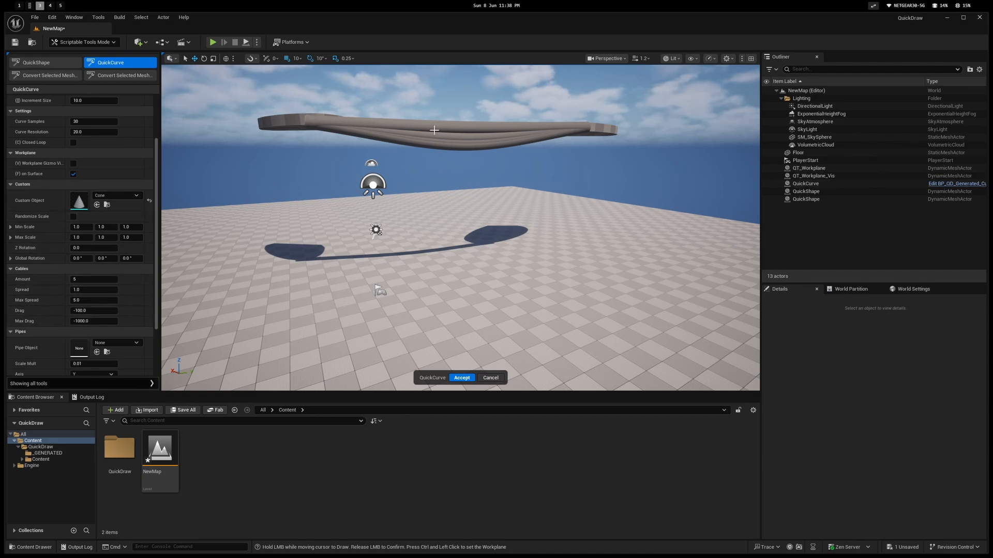
{"action": "left_click_drag", "start_coordinate": [100, 280], "coordinate": [85, 279]}
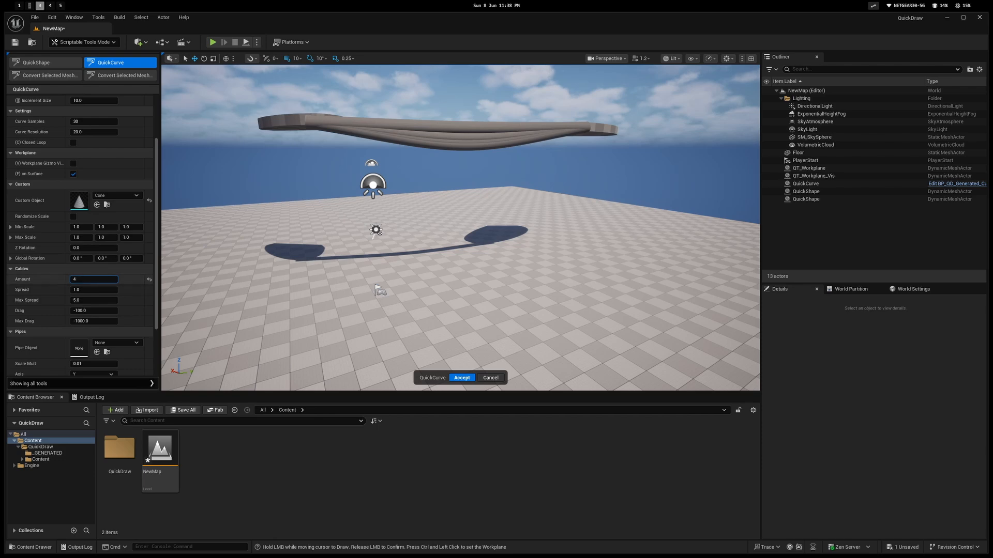
Select the cable curve between the discs, make its cables spread and sag more, and set its Size to about 10
{"action": "left_click", "coordinate": [823, 192]}
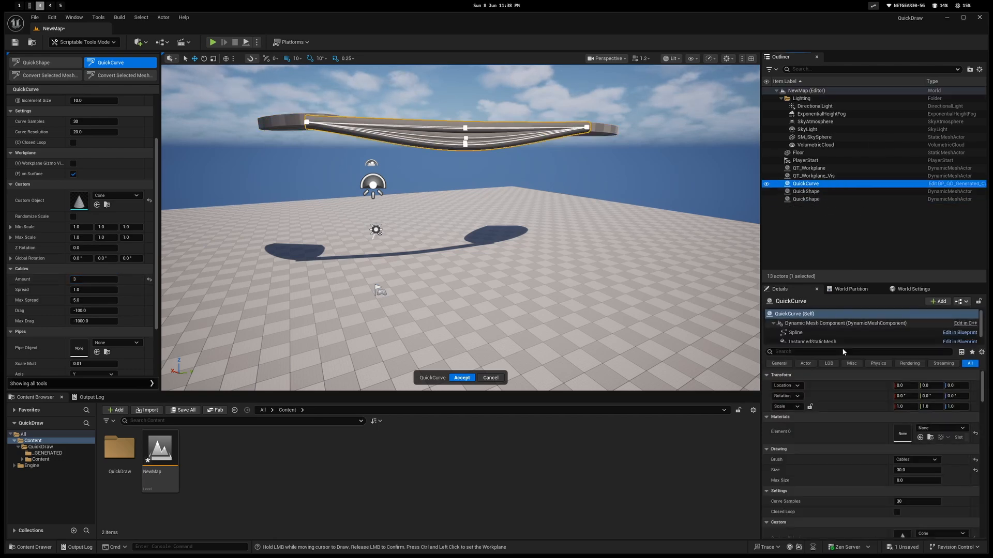
{"action": "scroll", "coordinate": [808, 414], "scroll_direction": "up", "scroll_amount": 3}
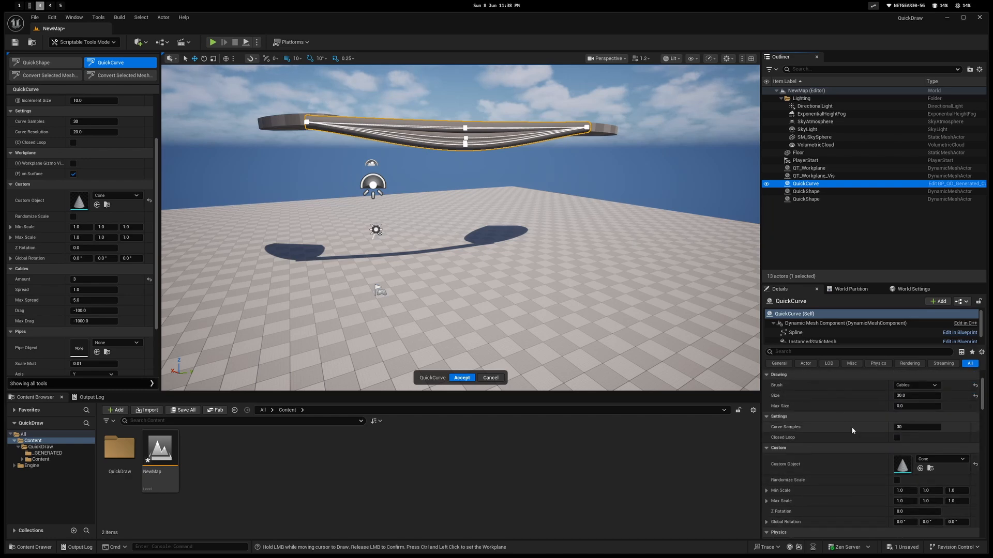
{"action": "scroll", "coordinate": [830, 436], "scroll_direction": "down", "scroll_amount": 5}
{"action": "scroll", "coordinate": [830, 441], "scroll_direction": "down", "scroll_amount": 5}
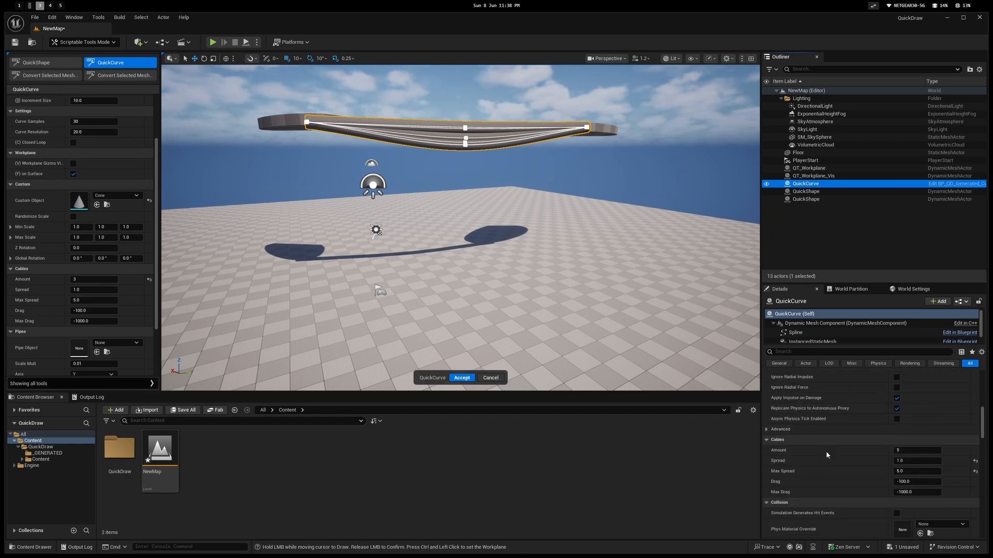
{"action": "mouse_move", "coordinate": [908, 427]}
{"action": "left_mouse_down"}
{"action": "mouse_move", "coordinate": [889, 426]}
{"action": "mouse_move", "coordinate": [910, 426]}
{"action": "mouse_move", "coordinate": [930, 446]}
{"action": "mouse_move", "coordinate": [879, 457]}
{"action": "mouse_move", "coordinate": [911, 470]}
{"action": "mouse_move", "coordinate": [900, 465]}
{"action": "left_mouse_up"}
{"action": "scroll", "coordinate": [882, 455], "scroll_direction": "up", "scroll_amount": 2}
{"action": "scroll", "coordinate": [885, 450], "scroll_direction": "up", "scroll_amount": 5}
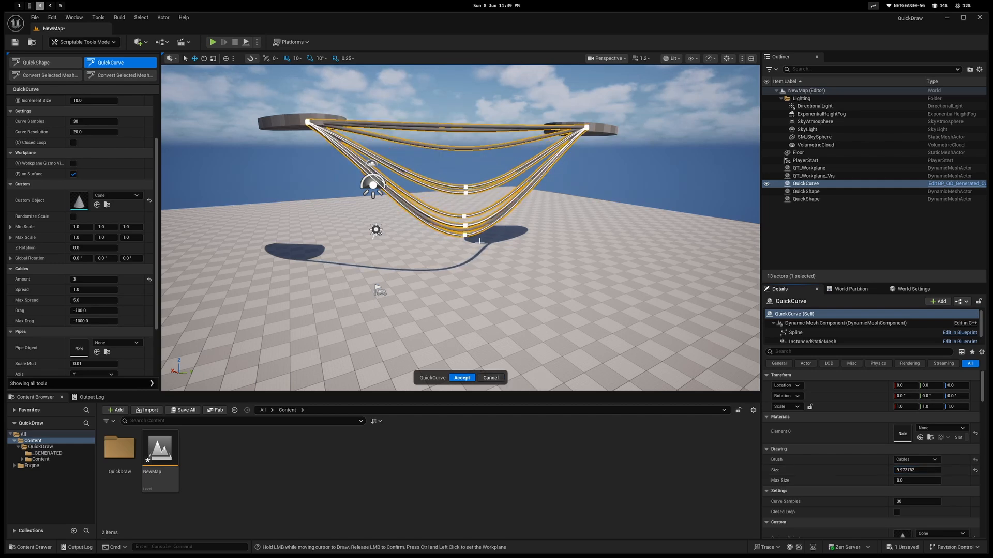
Accept the QuickCurve result and delete the selected cable curve
{"action": "left_click", "coordinate": [462, 377]}
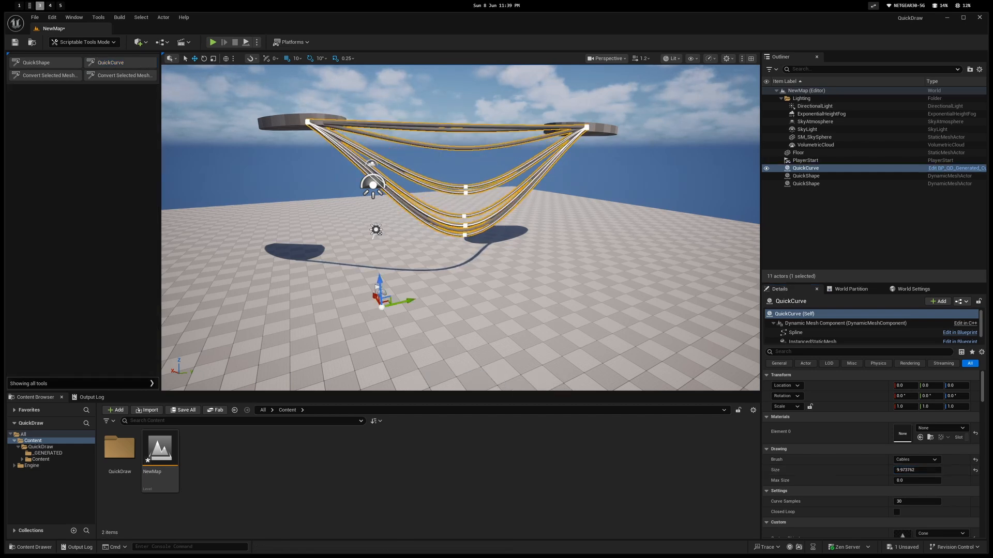
{"action": "key", "text": "Delete"}
With QuickCurve, try a cable between the two floating discs using Amount 2 and Drag about -900, and undo it
{"action": "left_click", "coordinate": [101, 62]}
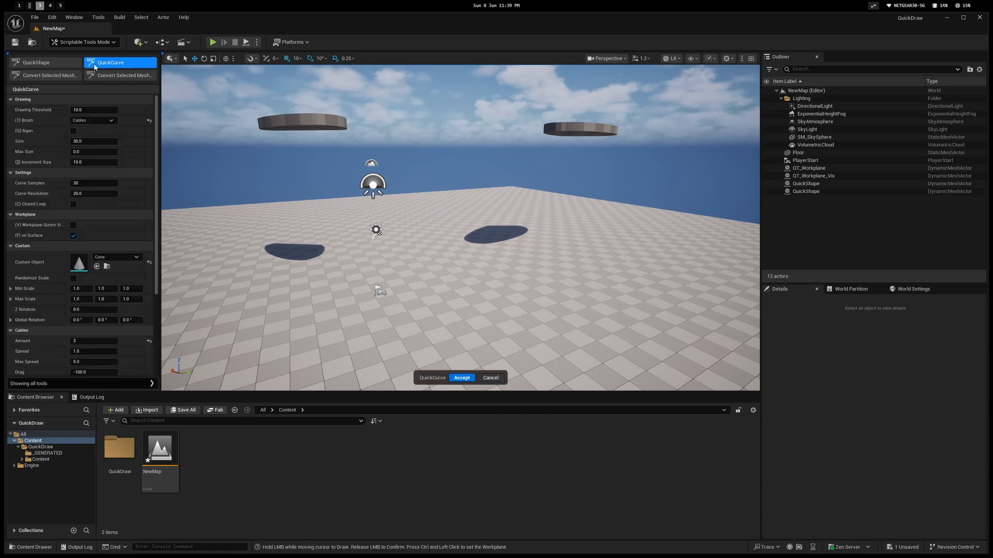
{"action": "scroll", "coordinate": [74, 248], "scroll_direction": "down", "scroll_amount": 3}
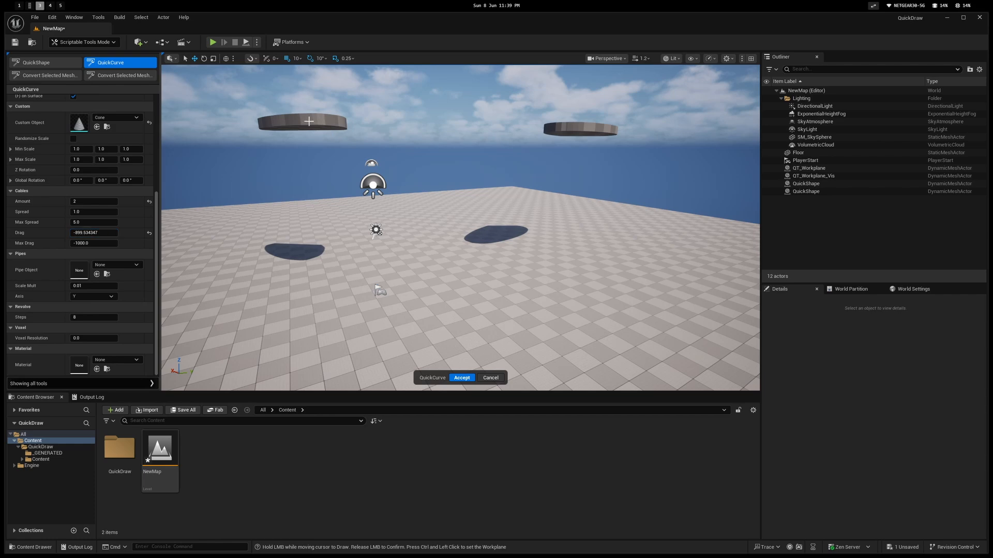
{"action": "mouse_move", "coordinate": [309, 122]}
{"action": "left_mouse_down"}
{"action": "mouse_move", "coordinate": [526, 164]}
{"action": "mouse_move", "coordinate": [567, 131]}
{"action": "left_mouse_up"}
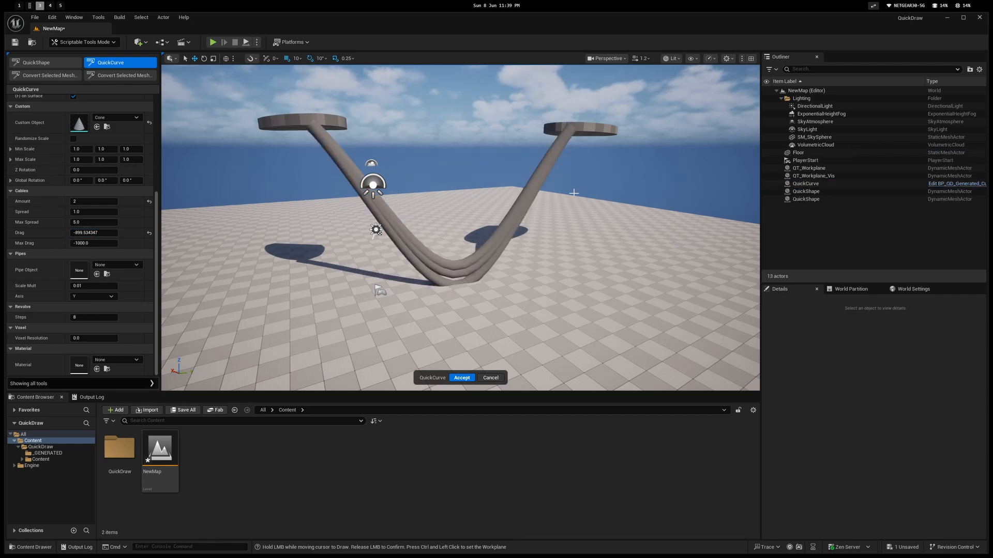
{"action": "key", "text": "ctrl+z"}
Collapse the Custom and Cables settings and set the QuickCurve Brush to Circle
{"action": "middle_click_drag", "start_coordinate": [448, 177], "coordinate": [448, 136]}
{"action": "left_click", "coordinate": [51, 188]}
{"action": "scroll", "coordinate": [51, 188], "scroll_direction": "up", "scroll_amount": 3}
{"action": "left_click", "coordinate": [29, 208]}
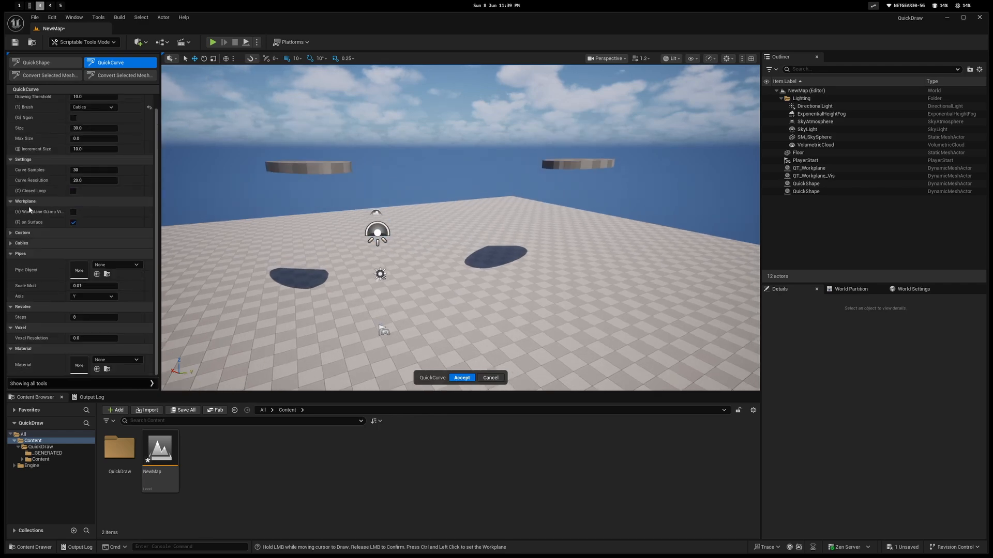
{"action": "scroll", "coordinate": [40, 242], "scroll_direction": "up", "scroll_amount": 1}
{"action": "left_click", "coordinate": [89, 120]}
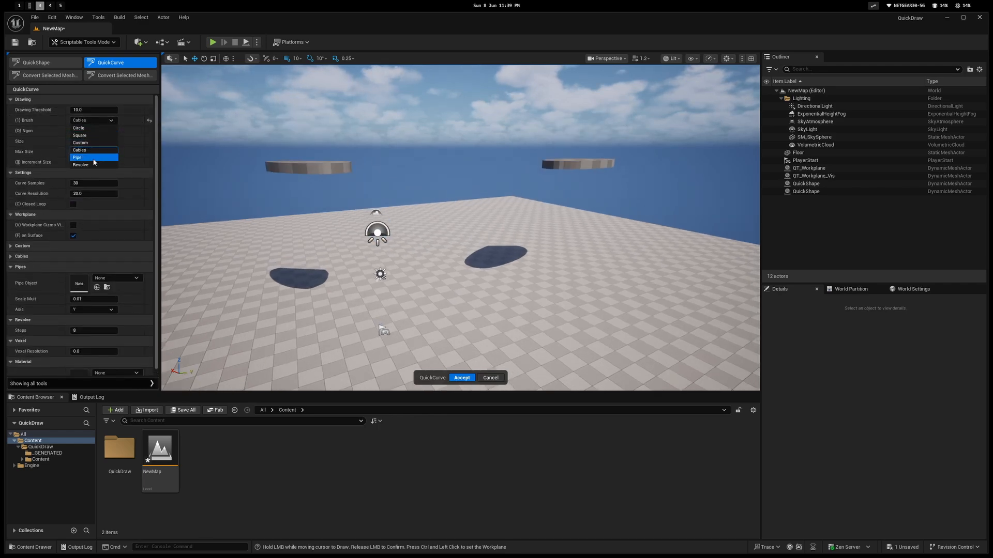
{"action": "left_click", "coordinate": [80, 128]}
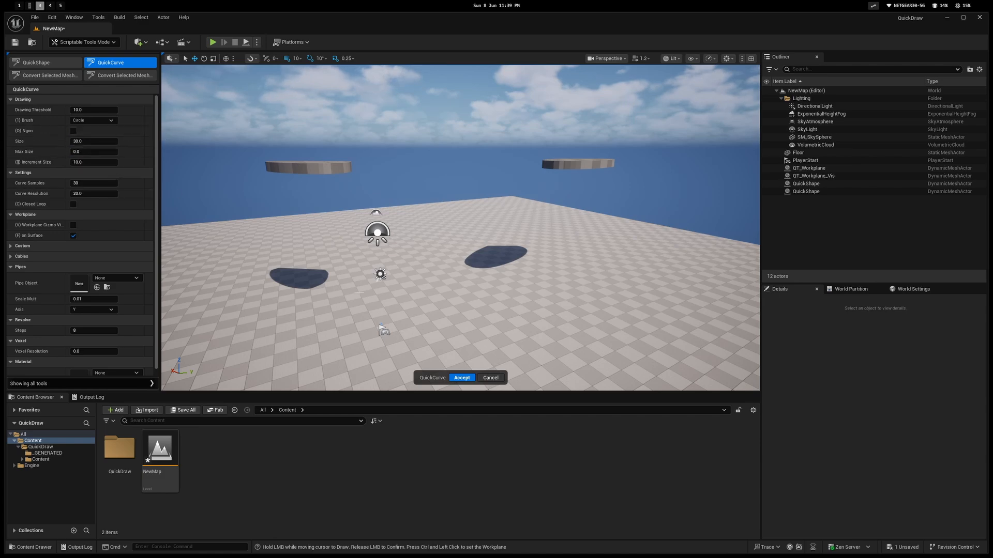
Draw a wavy freehand curve across the floor, starting in the first disc's shadow, and adjust the selected curve's Size
{"action": "left_click_drag", "start_coordinate": [295, 280], "coordinate": [586, 311]}
{"action": "left_click", "coordinate": [830, 185]}
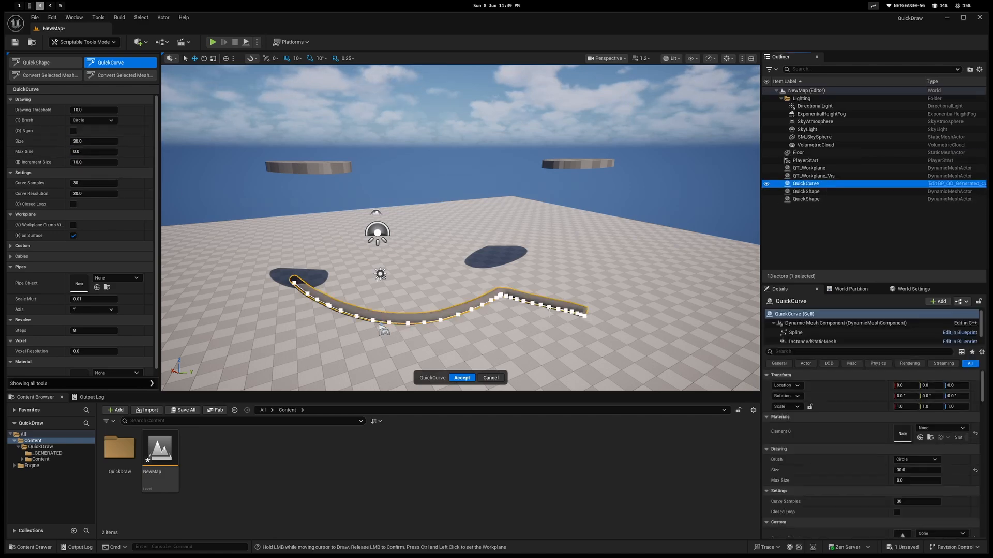
{"action": "key", "text": "f"}
{"action": "right_click_drag", "start_coordinate": [460, 227], "coordinate": [439, 207]}
{"action": "mouse_move", "coordinate": [910, 470]}
{"action": "left_mouse_down"}
{"action": "mouse_move", "coordinate": [947, 470]}
{"action": "mouse_move", "coordinate": [917, 470]}
{"action": "left_mouse_up"}
{"action": "right_click_drag", "start_coordinate": [460, 228], "coordinate": [414, 199]}
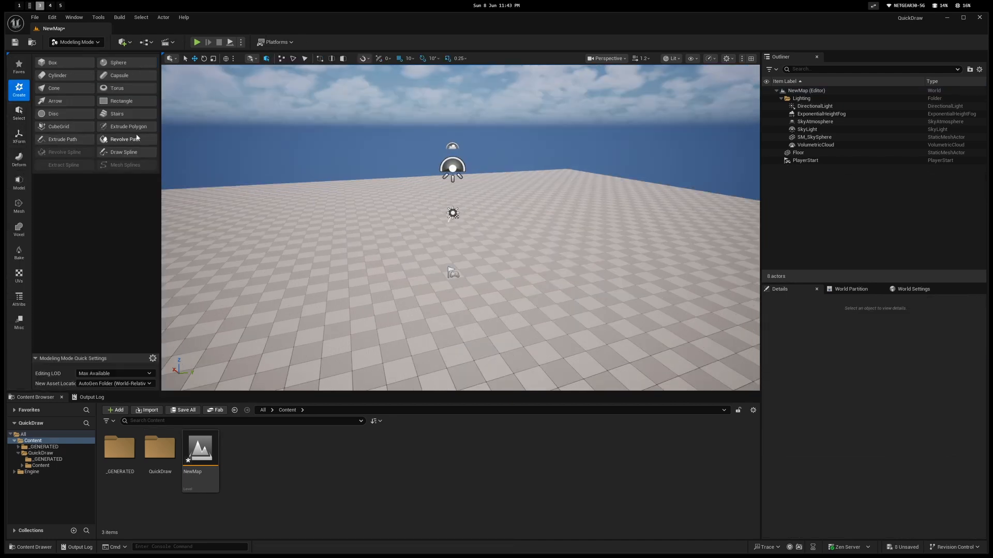
Draw a closed angular profile against the vertical axis with Revolve Path and revolve it 360 degrees into a static mesh
{"action": "right_click_drag", "start_coordinate": [460, 236], "coordinate": [458, 238]}
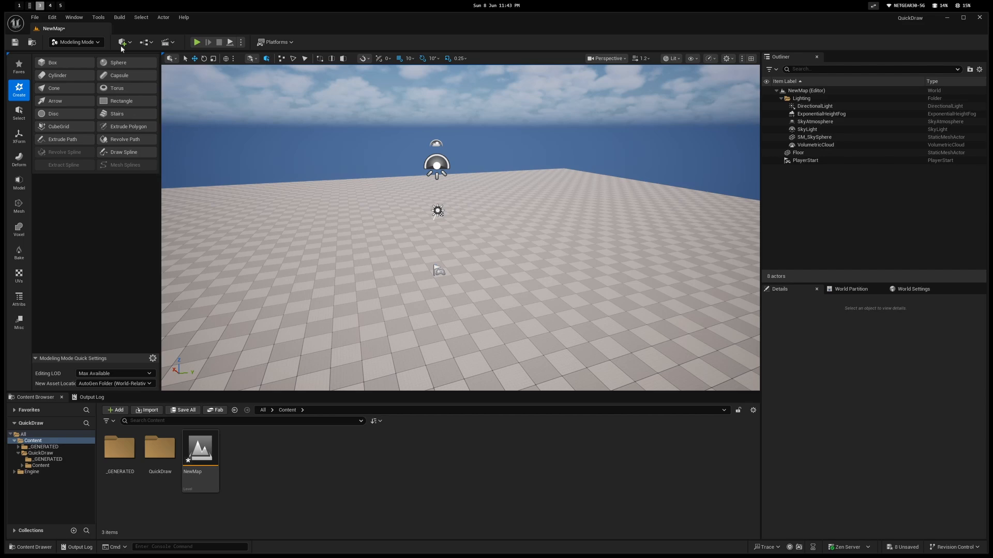
{"action": "left_click", "coordinate": [120, 139]}
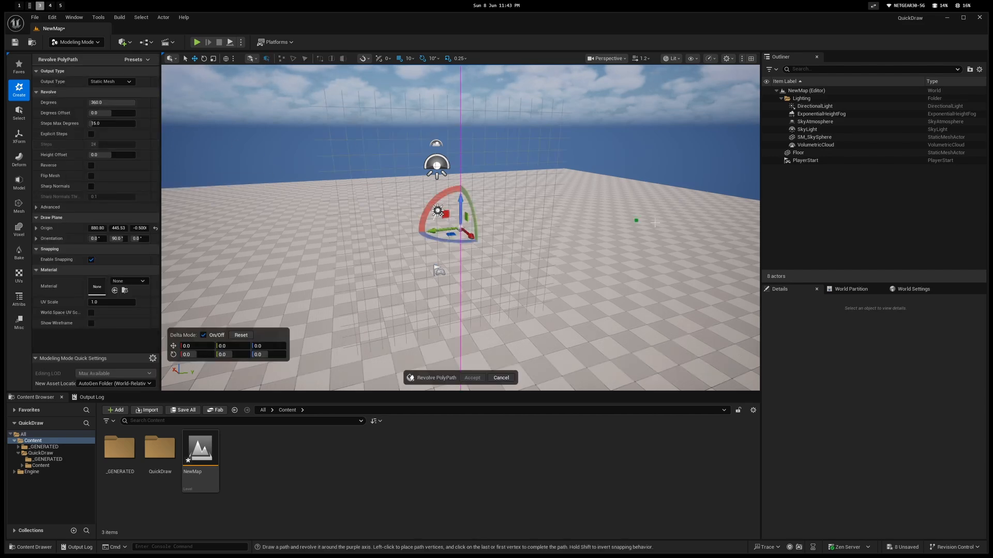
{"action": "middle_click_drag", "start_coordinate": [436, 186], "coordinate": [452, 156]}
{"action": "left_click", "coordinate": [442, 119]}
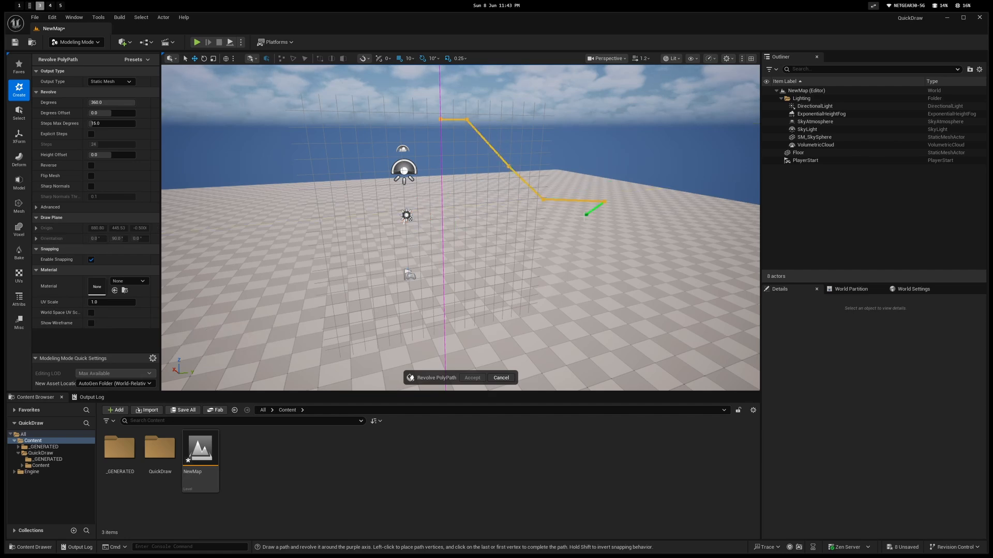
{"action": "left_click", "coordinate": [554, 256]}
{"action": "left_click", "coordinate": [444, 273]}
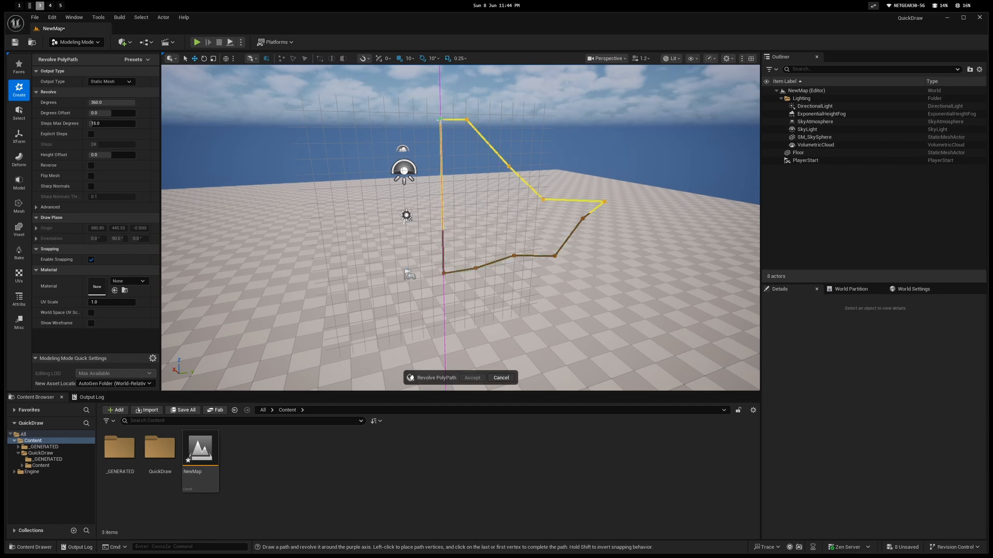
{"action": "left_click", "coordinate": [440, 120]}
{"action": "scroll", "coordinate": [403, 217], "scroll_direction": "down", "scroll_amount": 3}
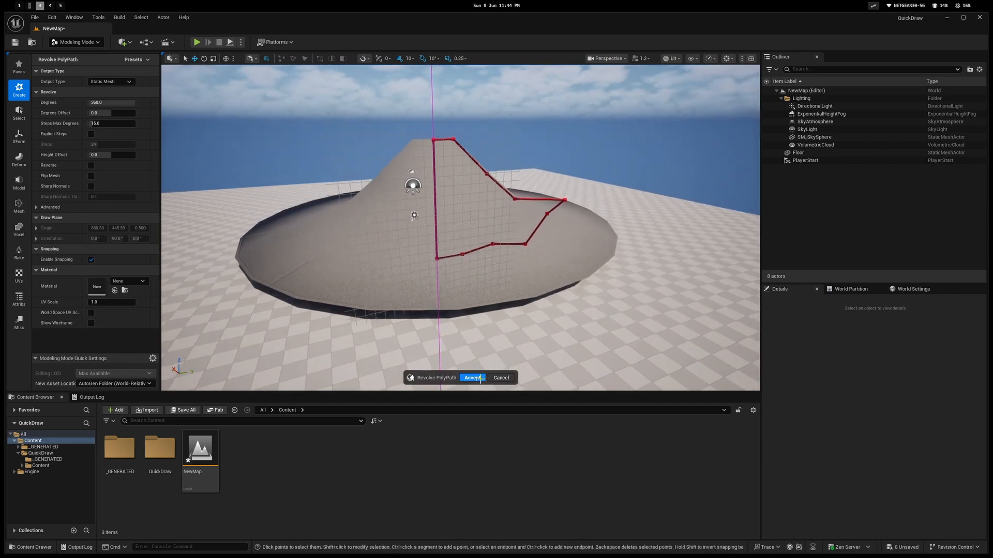
{"action": "key", "text": "Return"}
Raise the revolved mesh above the floor and delete it
{"action": "left_click_drag", "start_coordinate": [434, 179], "coordinate": [444, 124]}
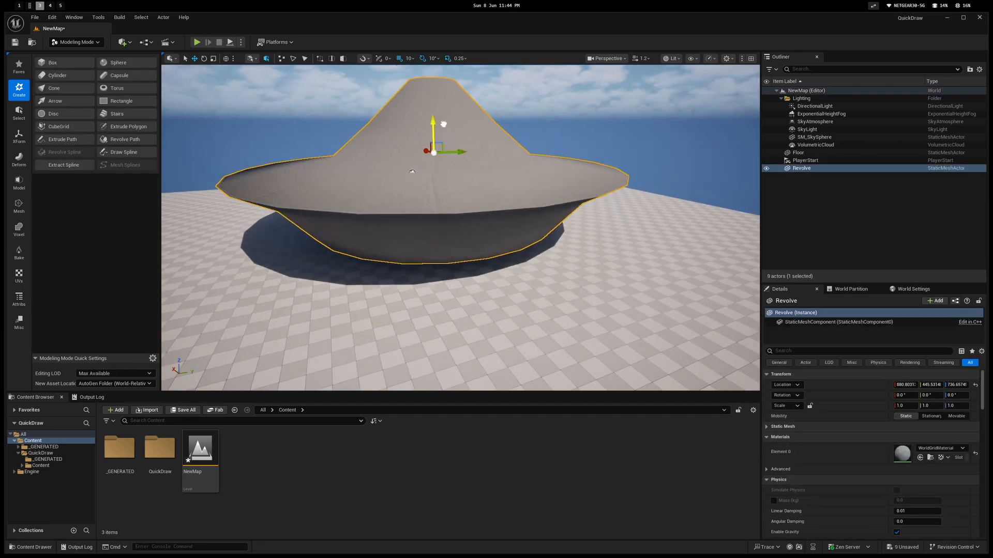
{"action": "key", "text": "Delete"}
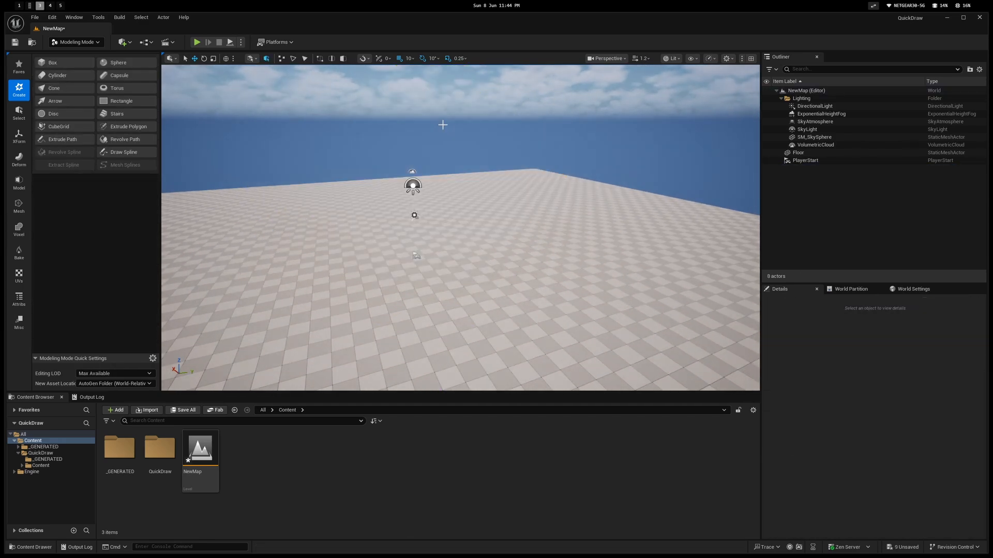
Draw a polygon on the floor with Extrude Polygon in Rectangle draw mode and extrude it interactively into a box
{"action": "left_click", "coordinate": [129, 124]}
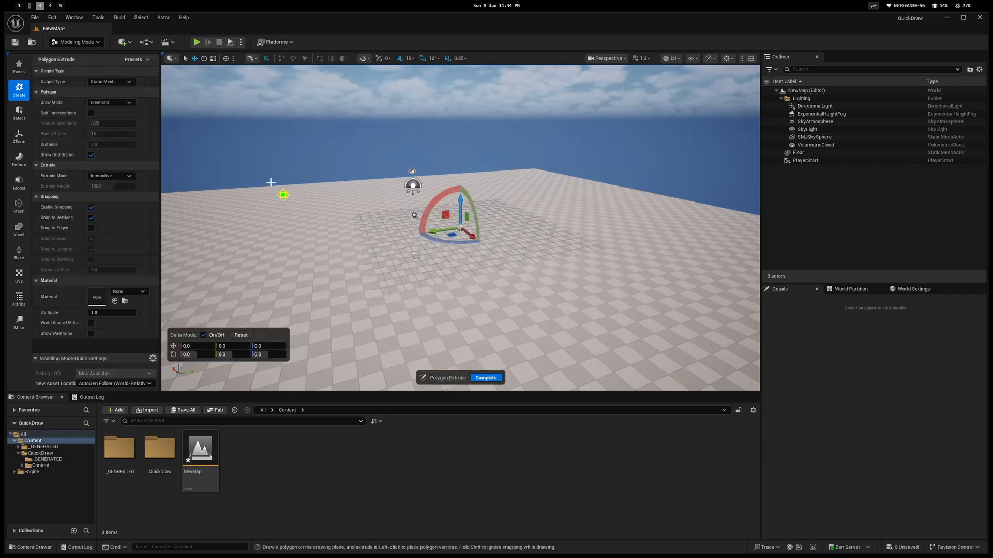
{"action": "left_click", "coordinate": [110, 102]}
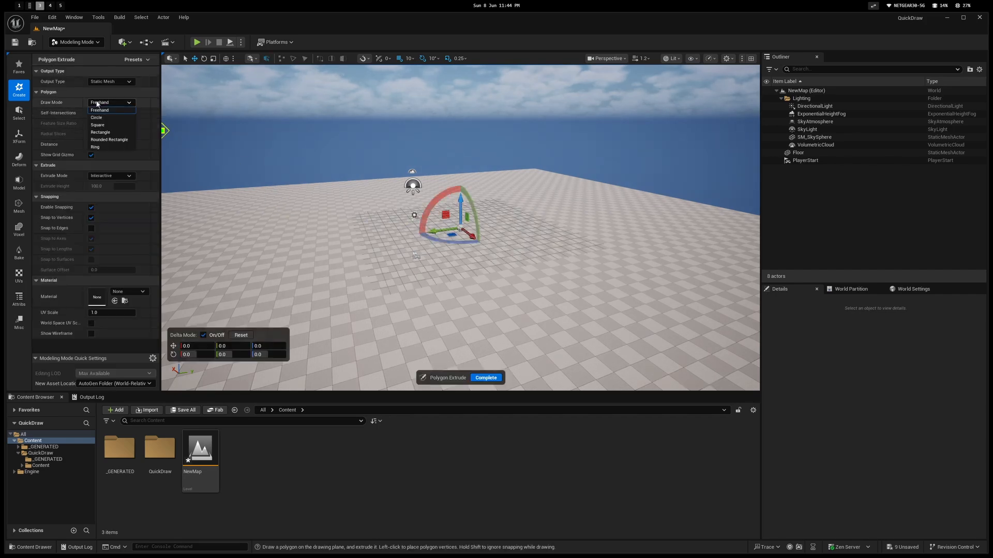
{"action": "left_click", "coordinate": [106, 133]}
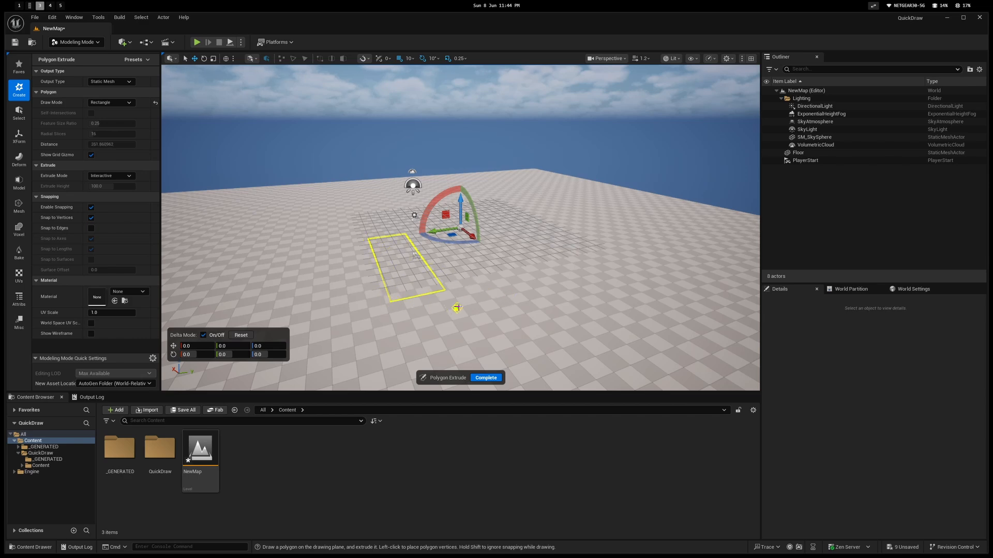
{"action": "left_click", "coordinate": [530, 281]}
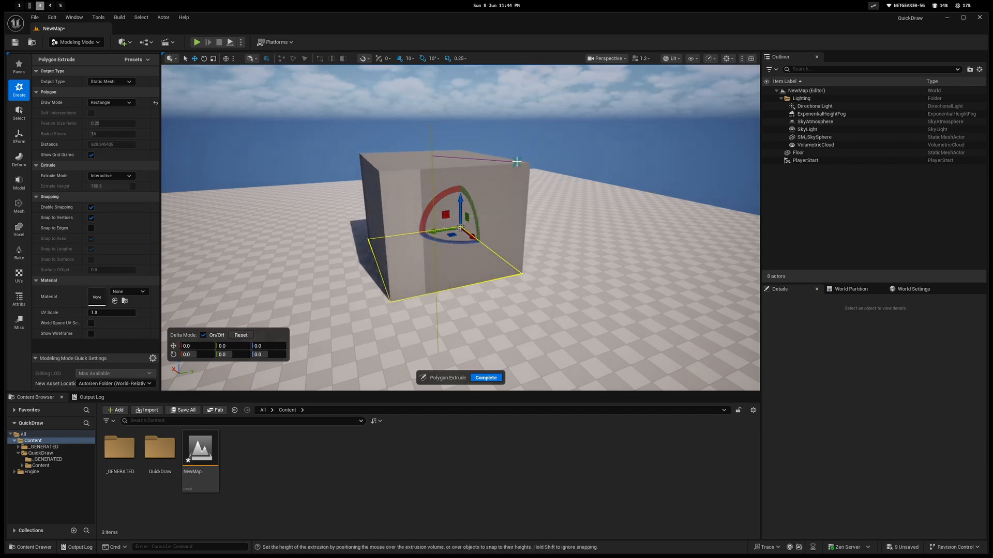
{"action": "left_click", "coordinate": [508, 261]}
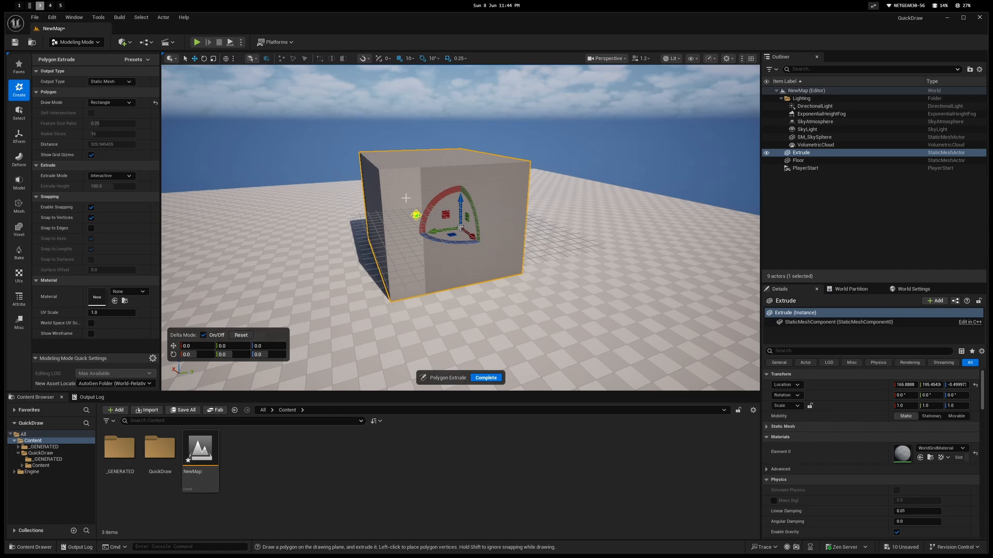
{"action": "left_click", "coordinate": [486, 377]}
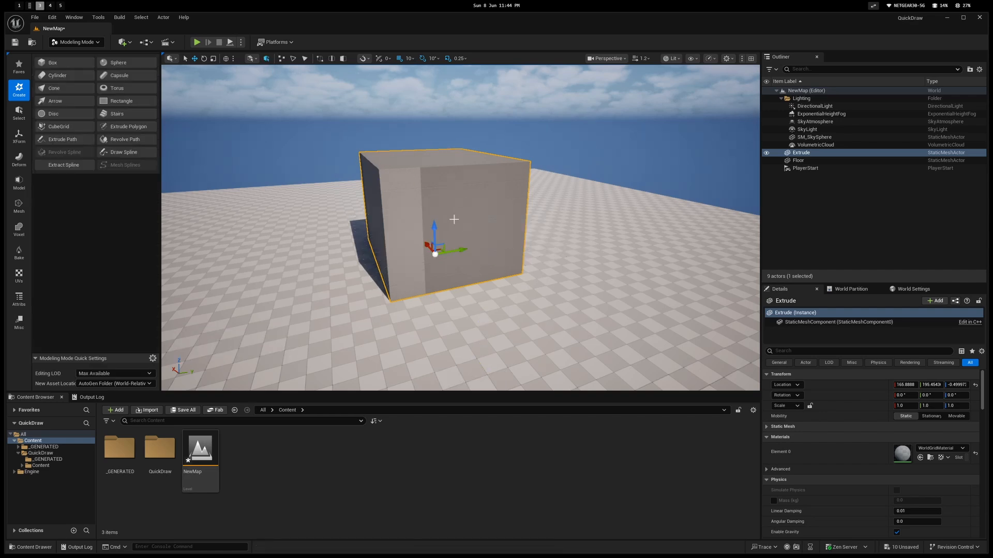
Delete the extruded box and switch the editor to Scriptable Tools mode
{"action": "key", "text": "Delete"}
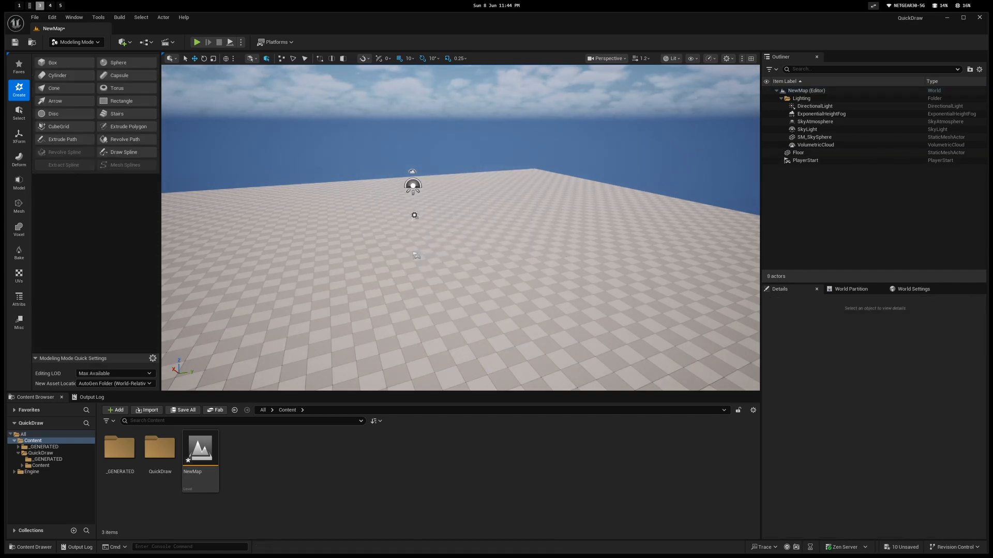
{"action": "left_click", "coordinate": [77, 41]}
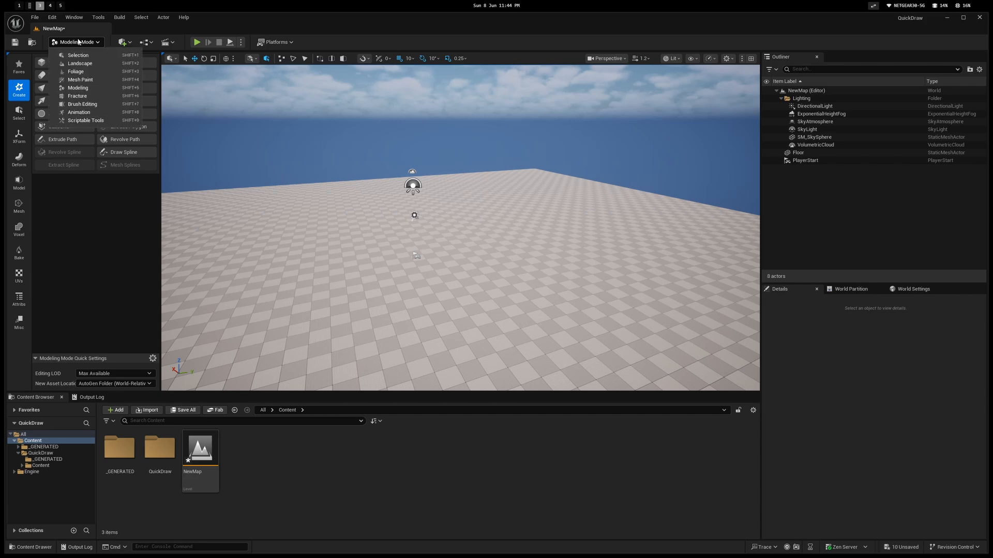
{"action": "left_click", "coordinate": [95, 121]}
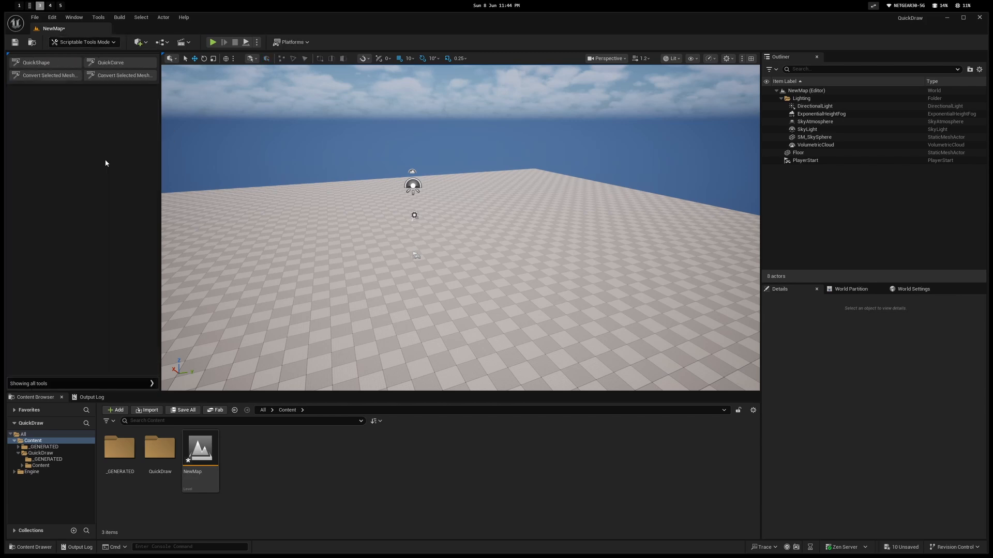
Draw a stepped freehand profile outward from the vertical axis with QuickCurve's Revolve brush and accept the revolved mesh
{"action": "left_click", "coordinate": [108, 63]}
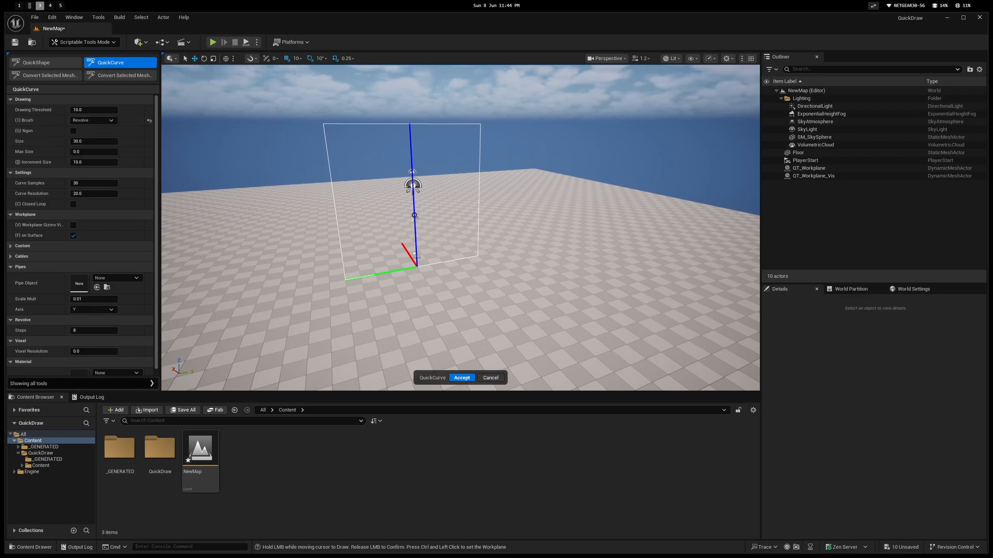
{"action": "right_click_drag", "start_coordinate": [460, 228], "coordinate": [331, 228]}
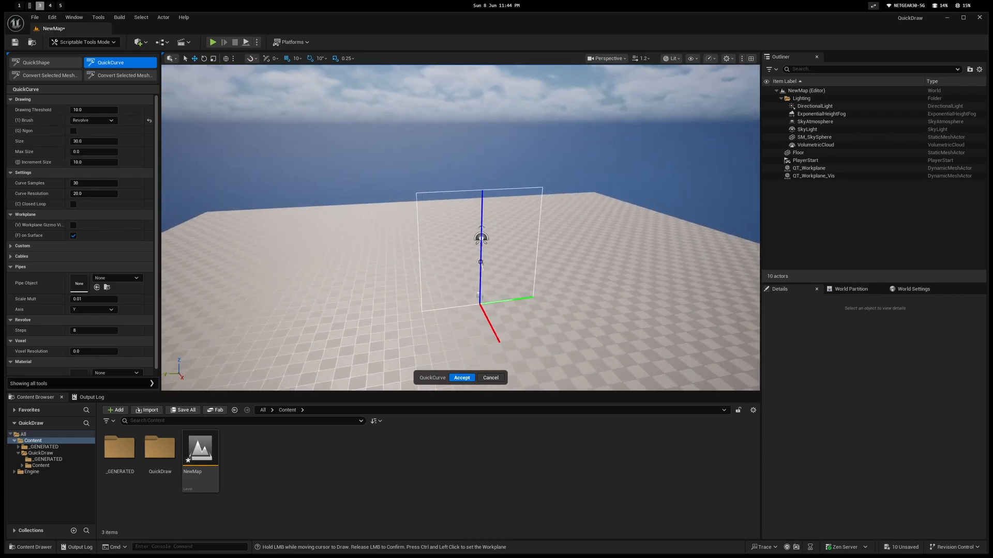
{"action": "right_click_drag", "start_coordinate": [646, 185], "coordinate": [723, 185]}
{"action": "right_click_drag", "start_coordinate": [582, 185], "coordinate": [471, 96]}
{"action": "right_click_drag", "start_coordinate": [406, 156], "coordinate": [401, 156]}
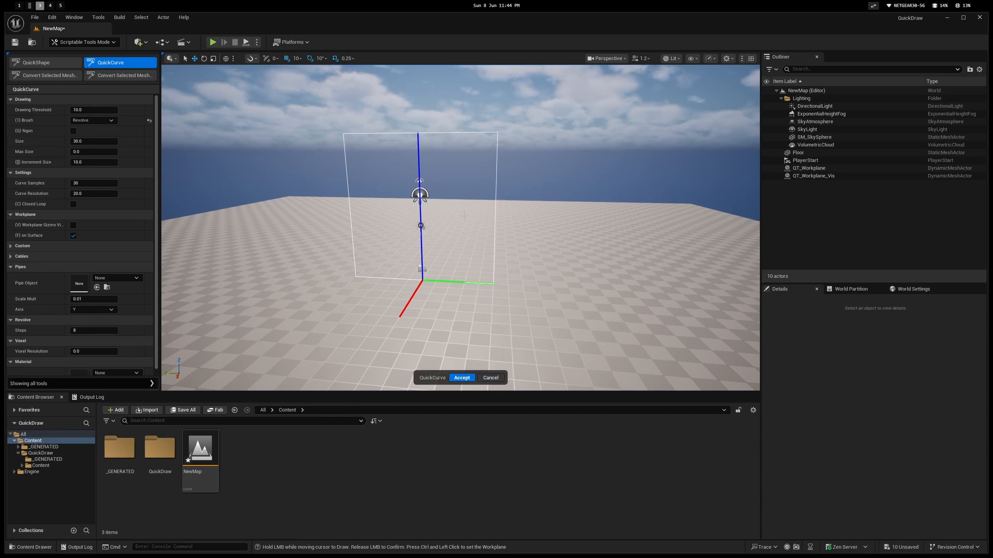
{"action": "right_click_drag", "start_coordinate": [466, 167], "coordinate": [528, 161]}
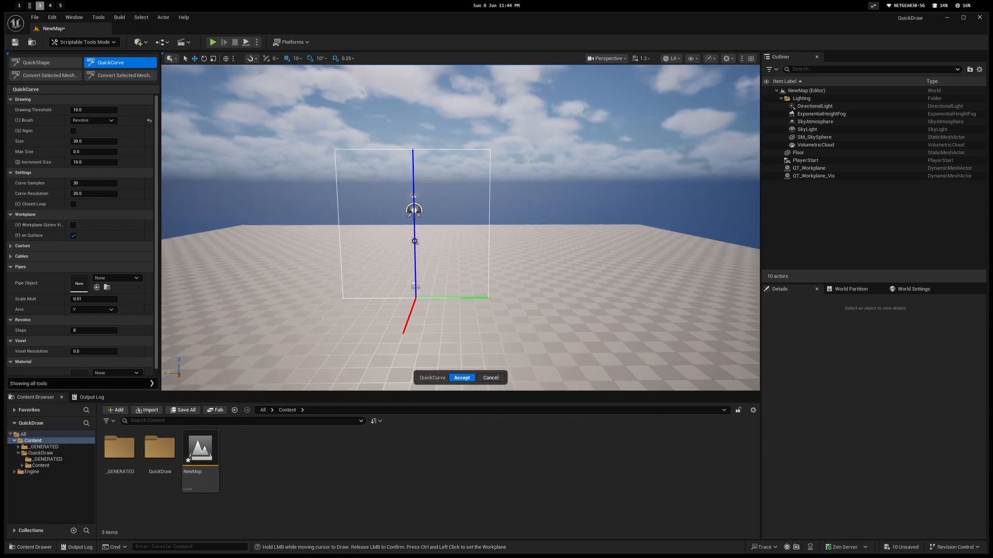
{"action": "left_click_drag", "start_coordinate": [419, 167], "coordinate": [491, 225]}
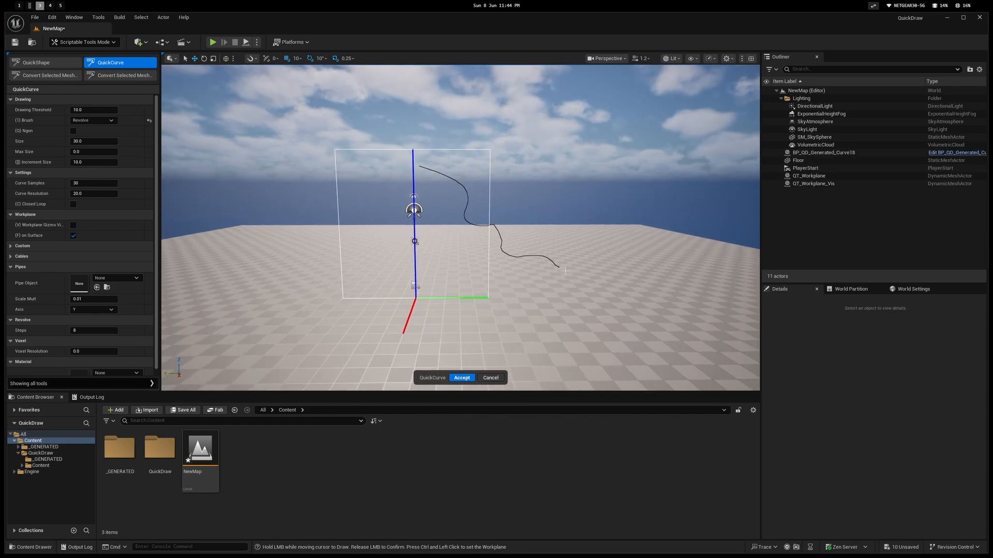
{"action": "left_click_drag", "start_coordinate": [430, 299], "coordinate": [428, 299]}
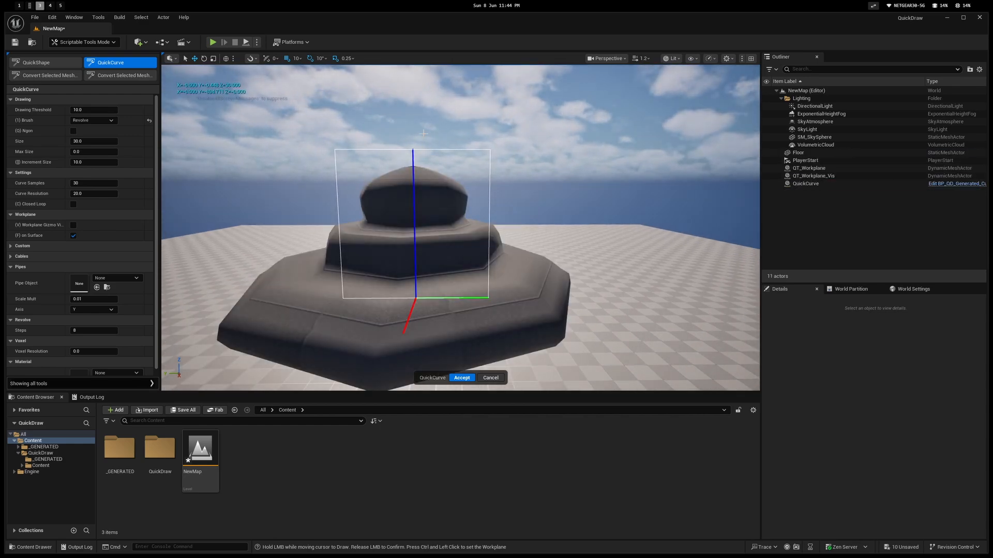
{"action": "mouse_move", "coordinate": [436, 244]}
{"action": "middle_mouse_down"}
{"action": "mouse_move", "coordinate": [436, 269]}
{"action": "mouse_move", "coordinate": [435, 244]}
{"action": "middle_mouse_up"}
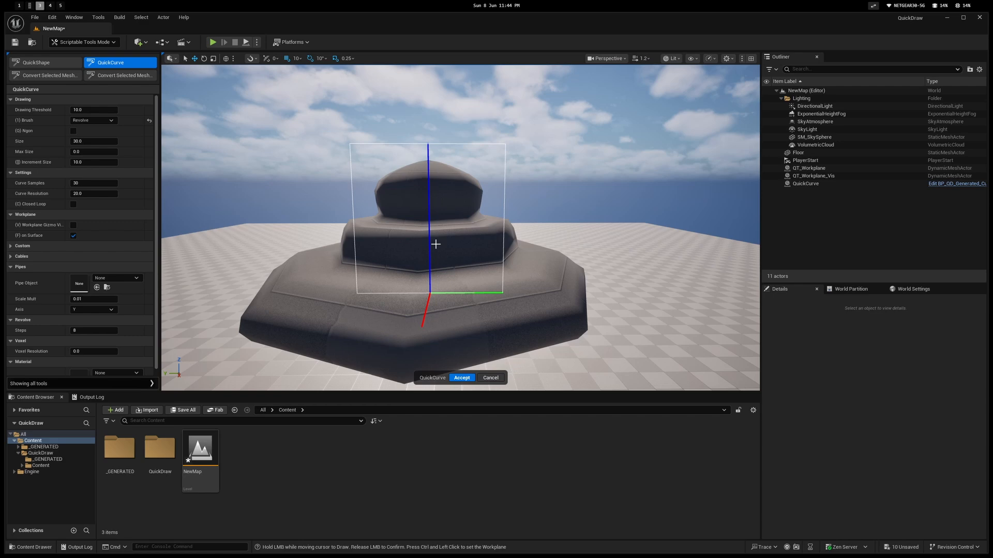
{"action": "left_click", "coordinate": [473, 377]}
{"action": "right_click_drag", "start_coordinate": [465, 275], "coordinate": [654, 272]}
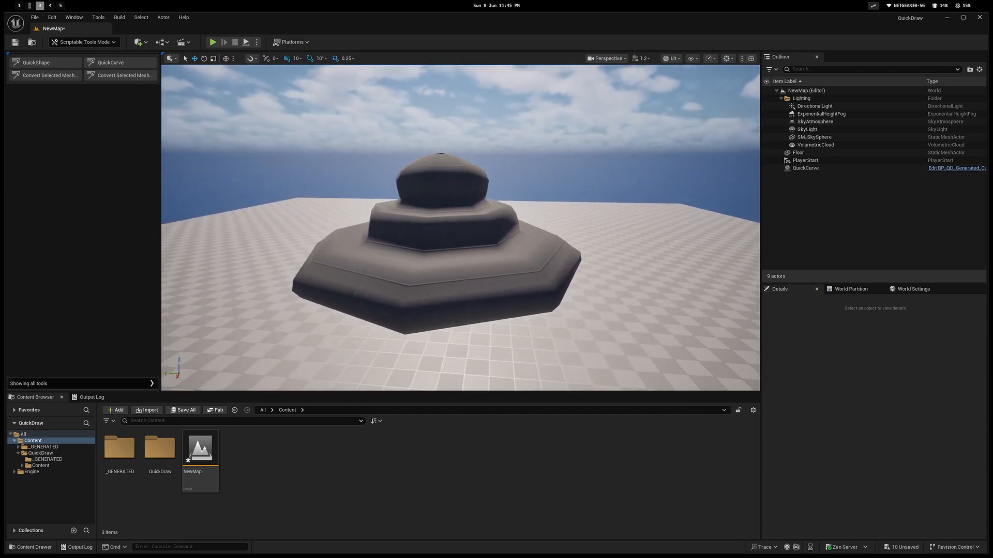
Delete the revolved mesh and set QuickCurve to the Circle brush with Ngon enabled
{"action": "left_click", "coordinate": [452, 239]}
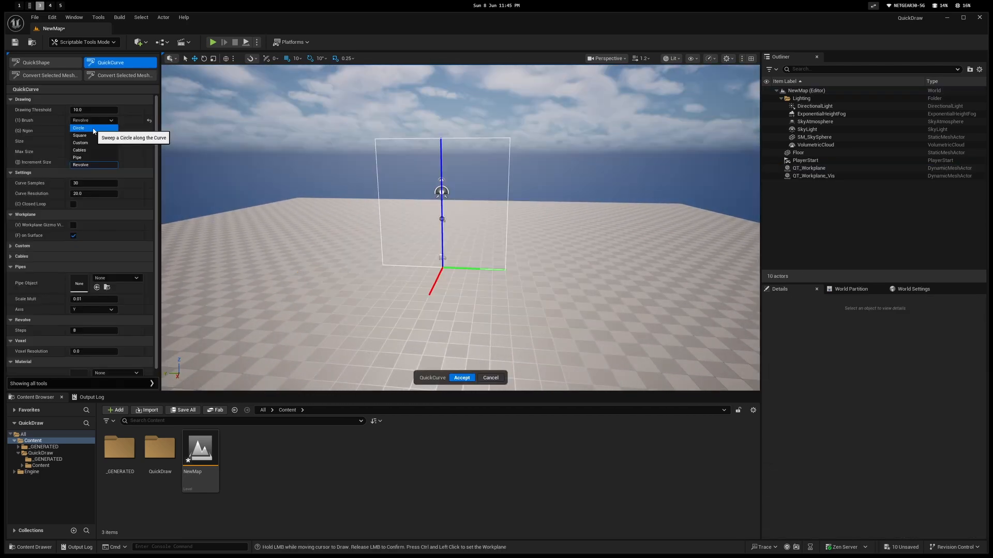
{"action": "left_click", "coordinate": [92, 128]}
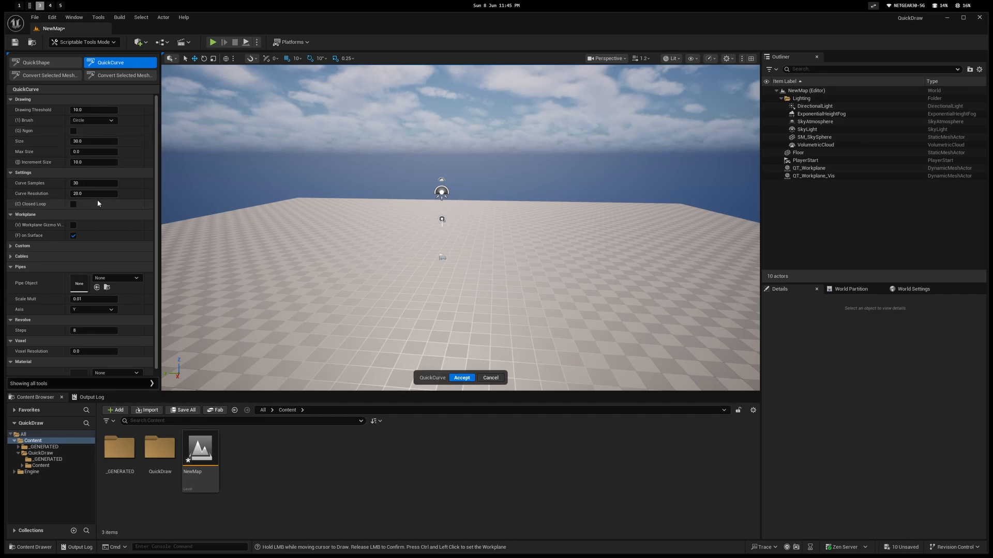
{"action": "left_click", "coordinate": [73, 131]}
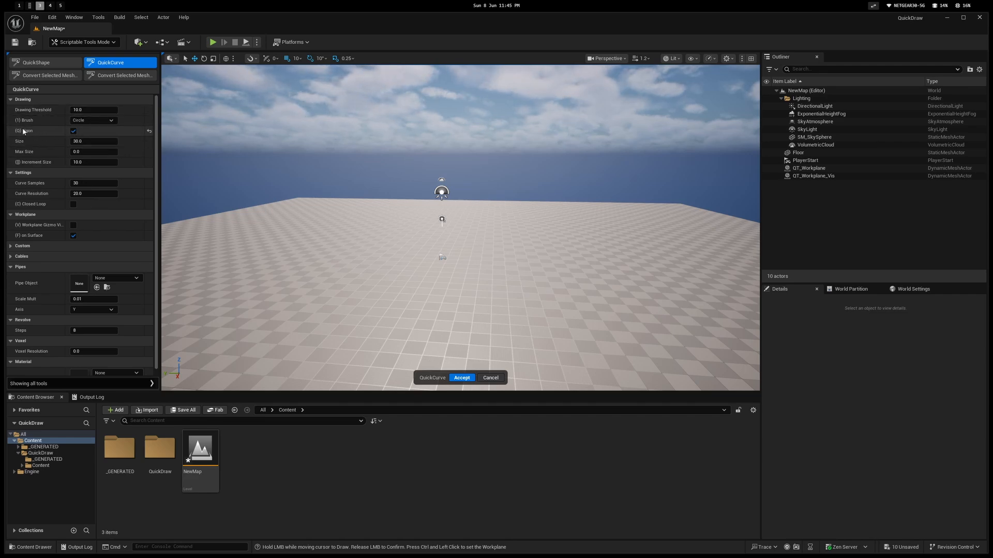
Draw an open three-segment angular tube on the floor
{"action": "right_click_drag", "start_coordinate": [362, 217], "coordinate": [424, 304]}
{"action": "key", "text": "w"}
{"action": "key", "text": "s"}
{"action": "key", "text": "a"}
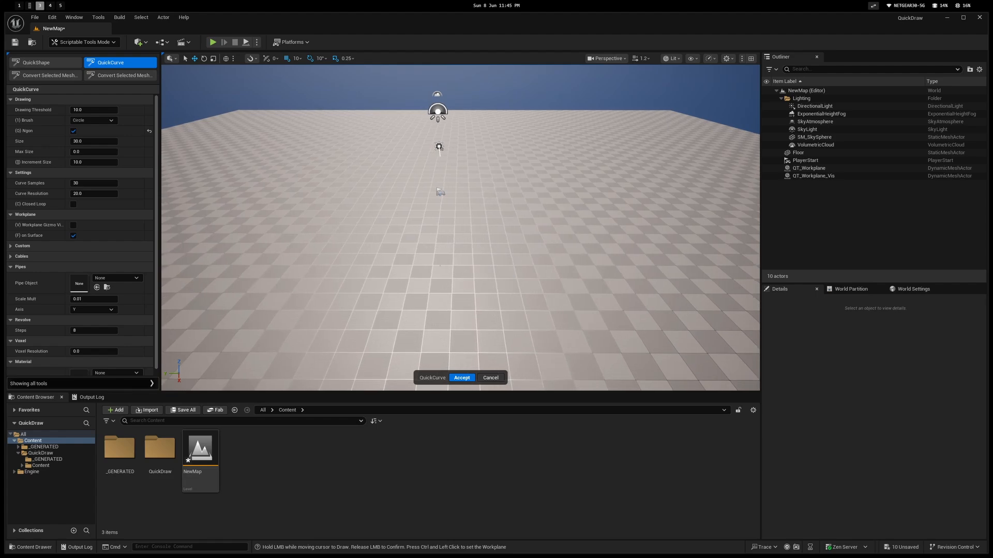
{"action": "left_click", "coordinate": [333, 223]}
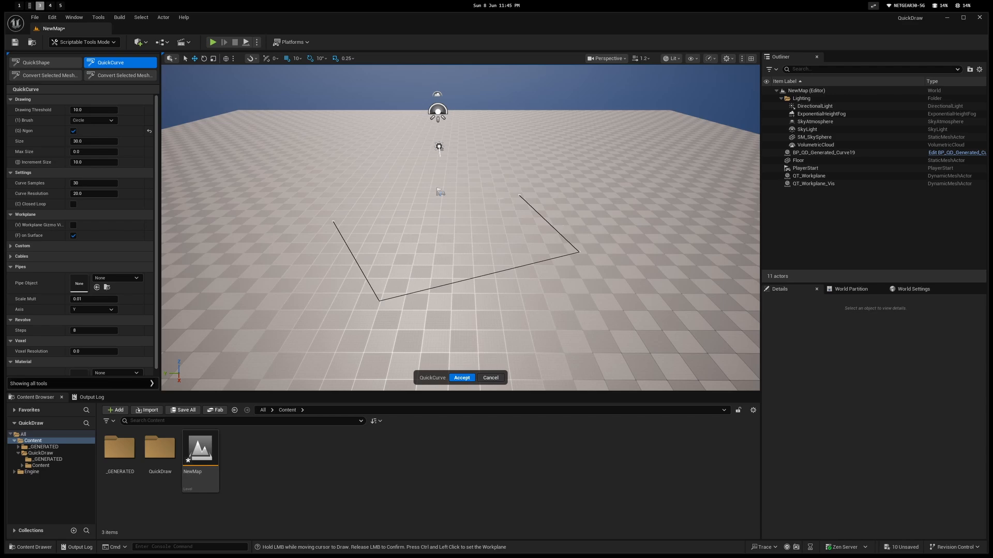
{"action": "left_click_drag", "start_coordinate": [578, 253], "coordinate": [578, 252]}
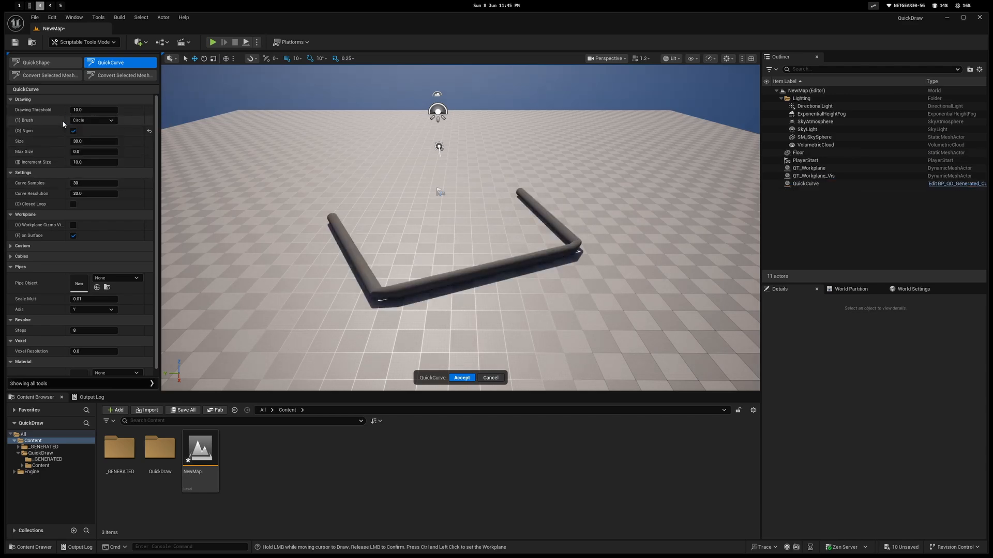
Turn off Ngon and set the brush size to 40
{"action": "left_click", "coordinate": [73, 131]}
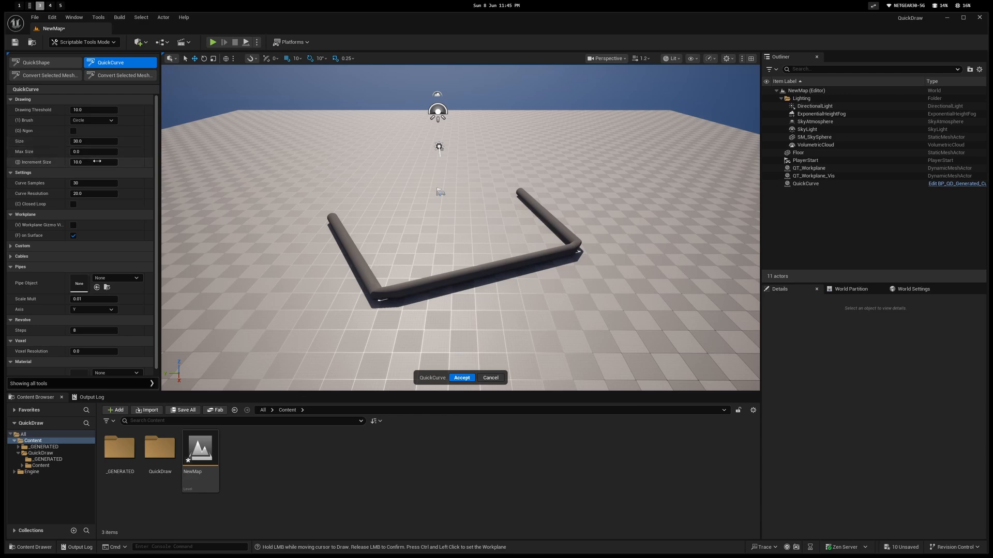
{"action": "middle_click_drag", "start_coordinate": [460, 228], "coordinate": [473, 241]}
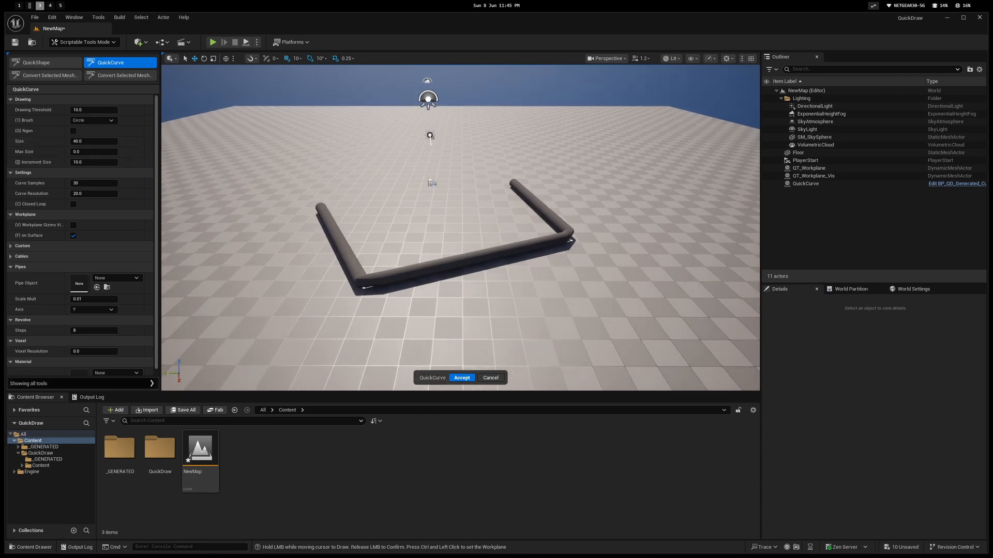
{"action": "left_click", "coordinate": [21, 100]}
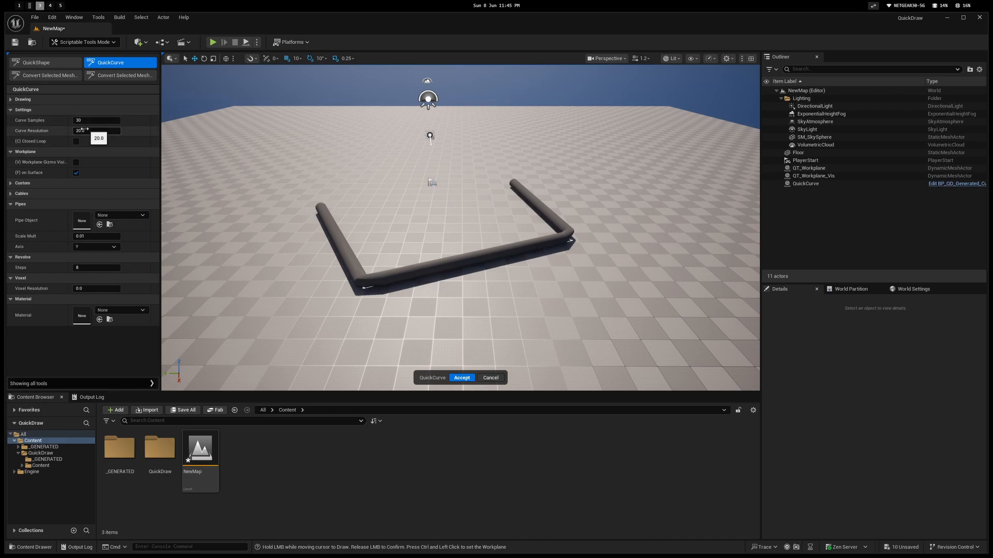
Enable Closed Loop and draw three closed freehand tube loops of different sizes on the floor around the angular tube
{"action": "left_click", "coordinate": [75, 142]}
{"action": "mouse_move", "coordinate": [362, 227]}
{"action": "right_mouse_down"}
{"action": "mouse_move", "coordinate": [471, 233]}
{"action": "mouse_move", "coordinate": [548, 258]}
{"action": "mouse_move", "coordinate": [569, 249]}
{"action": "mouse_move", "coordinate": [569, 280]}
{"action": "right_mouse_up"}
{"action": "left_click_drag", "start_coordinate": [456, 205], "coordinate": [595, 218]}
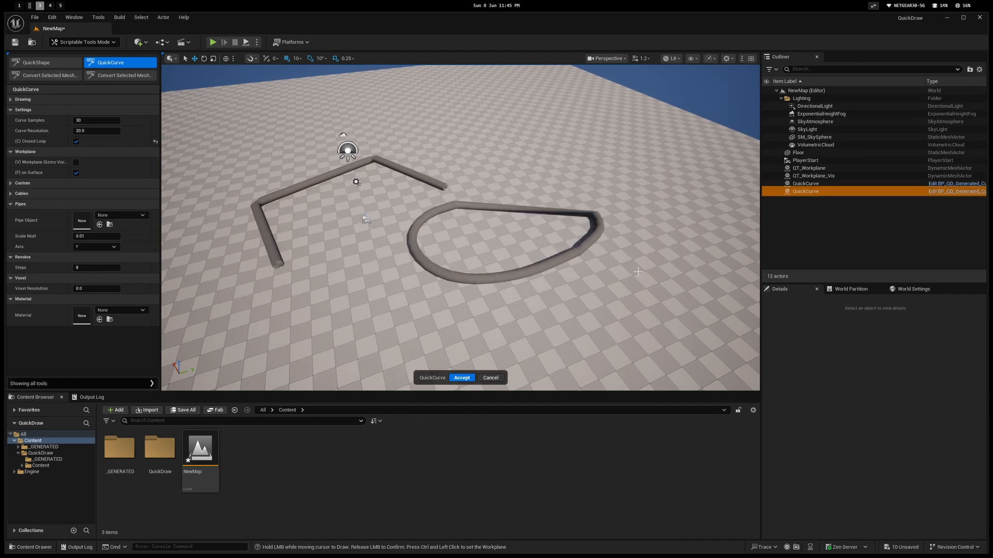
{"action": "mouse_move", "coordinate": [613, 291]}
{"action": "left_mouse_down"}
{"action": "mouse_move", "coordinate": [535, 342]}
{"action": "mouse_move", "coordinate": [281, 343]}
{"action": "left_mouse_up"}
{"action": "key", "text": "ctrl+z"}
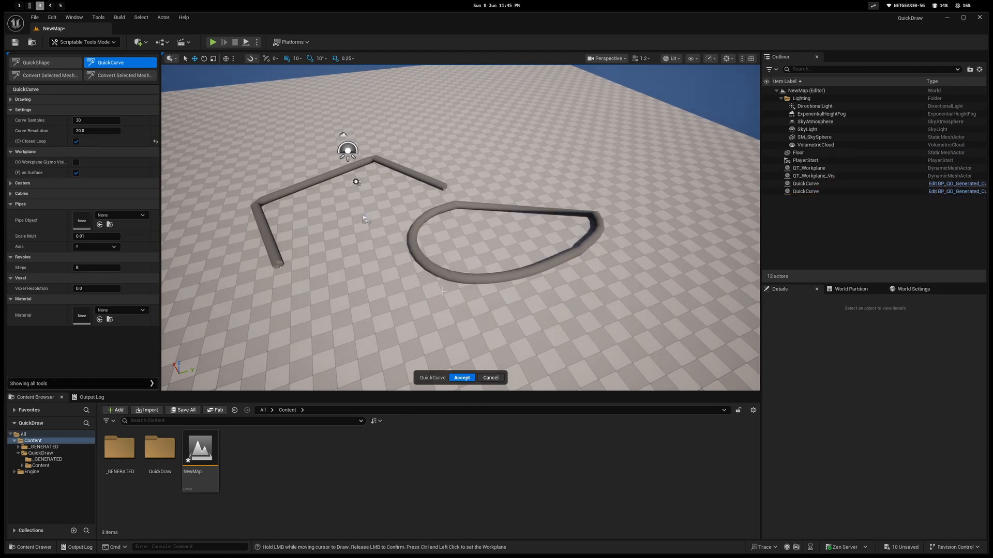
{"action": "left_click_drag", "start_coordinate": [371, 294], "coordinate": [424, 324]}
{"action": "mouse_move", "coordinate": [423, 324]}
{"action": "right_mouse_down"}
{"action": "mouse_move", "coordinate": [470, 311]}
{"action": "mouse_move", "coordinate": [430, 279]}
{"action": "right_mouse_up"}
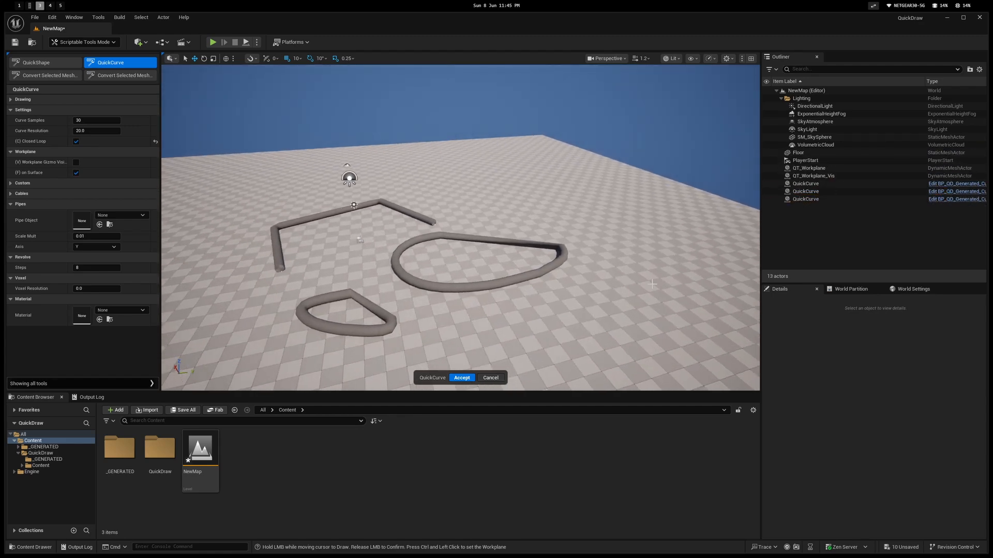
{"action": "left_click_drag", "start_coordinate": [614, 282], "coordinate": [640, 308]}
Turn off Closed Loop, draw a U-shaped and a long winding open tube on the floor, and accept the curves
{"action": "mouse_move", "coordinate": [205, 231]}
{"action": "left_mouse_down"}
{"action": "mouse_move", "coordinate": [207, 279]}
{"action": "mouse_move", "coordinate": [240, 247]}
{"action": "left_mouse_up"}
{"action": "middle_click_drag", "start_coordinate": [207, 170], "coordinate": [202, 191]}
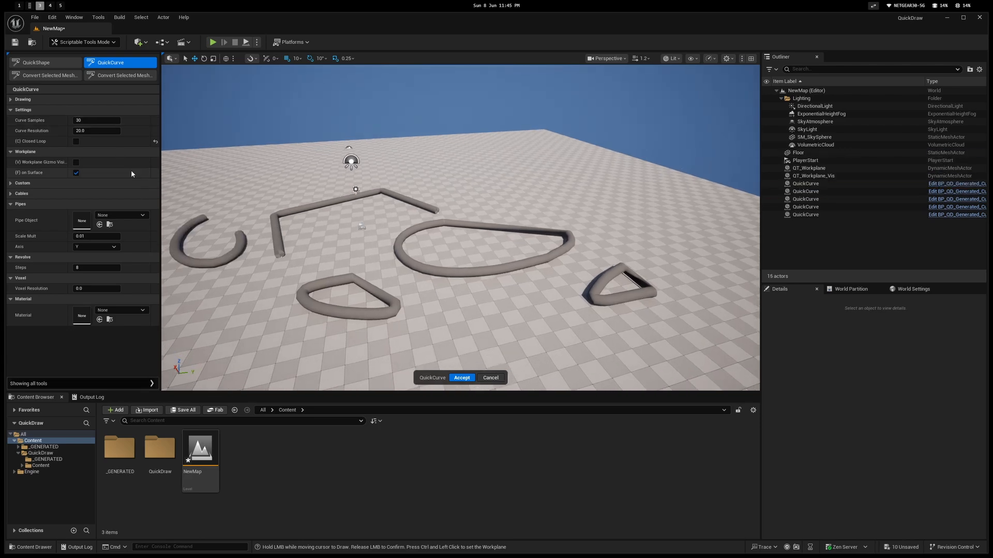
{"action": "left_click", "coordinate": [31, 110]}
{"action": "middle_click_drag", "start_coordinate": [217, 150], "coordinate": [192, 157]}
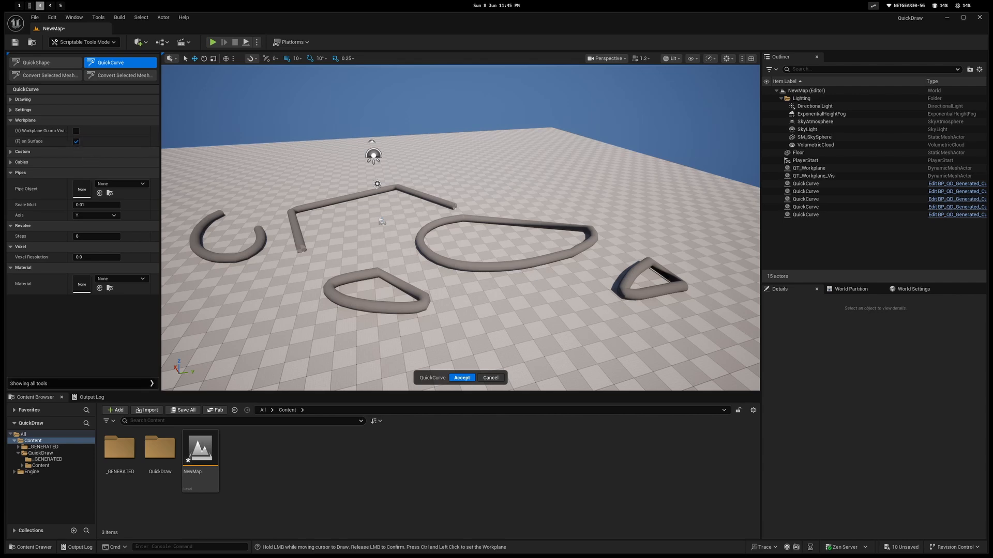
{"action": "key", "text": "a"}
{"action": "key", "text": "s"}
{"action": "right_click_drag", "start_coordinate": [291, 278], "coordinate": [292, 277]}
{"action": "mouse_move", "coordinate": [292, 278]}
{"action": "left_mouse_down"}
{"action": "mouse_move", "coordinate": [339, 217]}
{"action": "mouse_move", "coordinate": [437, 341]}
{"action": "left_mouse_up"}
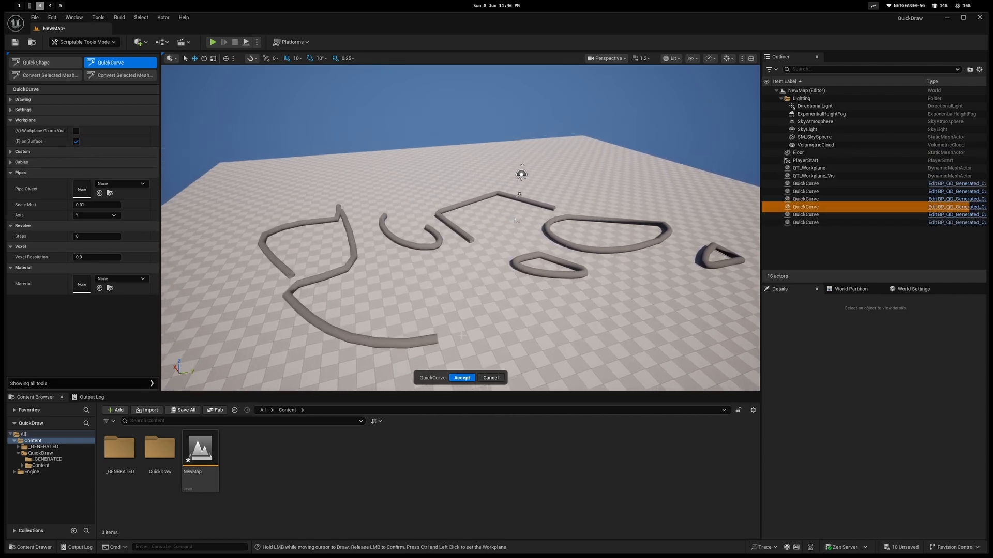
{"action": "left_click", "coordinate": [462, 377]}
Create a rounded Lasso slab 50 deep on the floor with QuickShape and raise it high above the tubes
{"action": "left_click", "coordinate": [45, 62]}
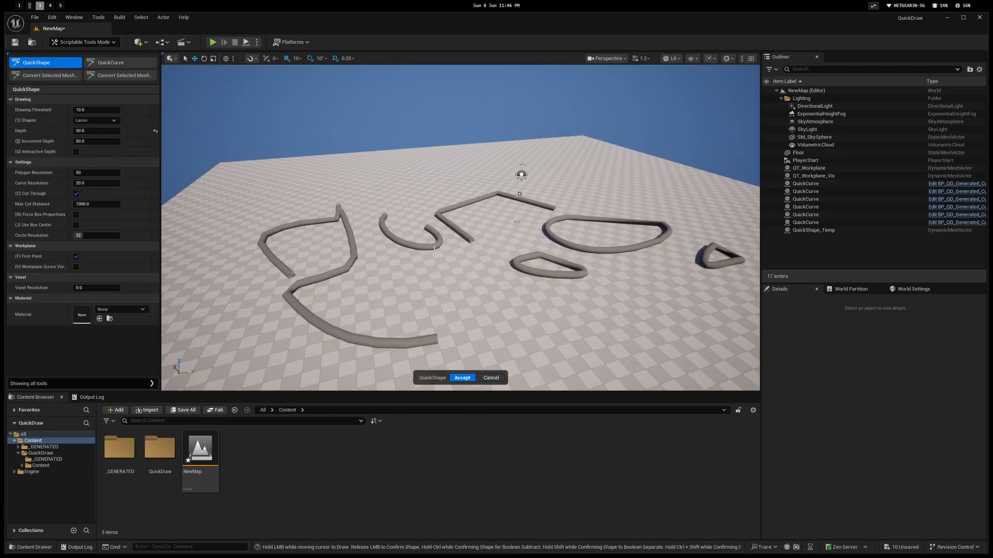
{"action": "mouse_move", "coordinate": [515, 220]}
{"action": "left_mouse_down"}
{"action": "mouse_move", "coordinate": [385, 289]}
{"action": "mouse_move", "coordinate": [541, 227]}
{"action": "left_mouse_up"}
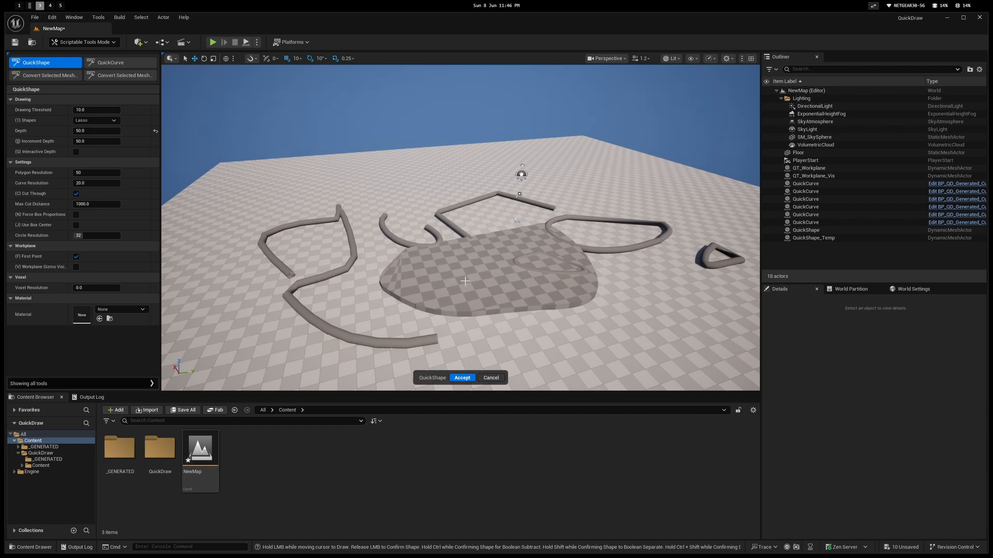
{"action": "left_click", "coordinate": [468, 378]}
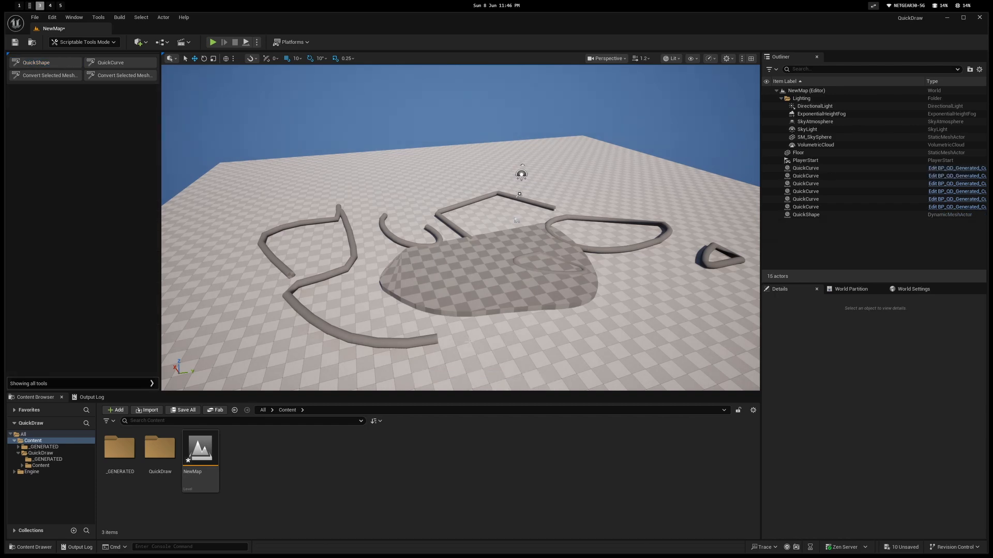
{"action": "left_click_drag", "start_coordinate": [514, 257], "coordinate": [512, 165]}
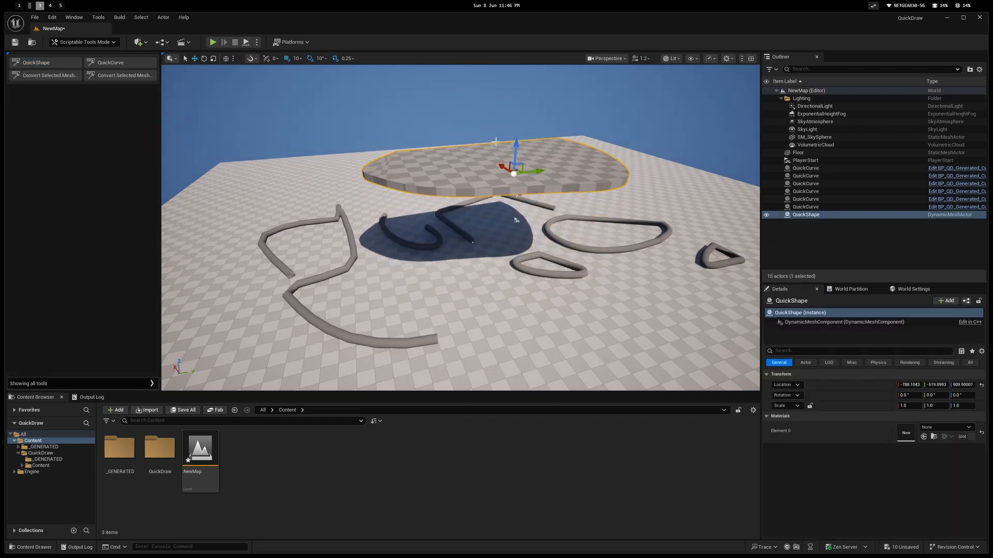
{"action": "key", "text": "f"}
{"action": "mouse_move", "coordinate": [460, 228]}
{"action": "right_mouse_down"}
{"action": "mouse_move", "coordinate": [510, 196]}
{"action": "mouse_move", "coordinate": [460, 279]}
{"action": "mouse_move", "coordinate": [463, 212]}
{"action": "mouse_move", "coordinate": [515, 210]}
{"action": "mouse_move", "coordinate": [538, 197]}
{"action": "right_mouse_up"}
{"action": "key", "text": "Escape"}
Draw an open freehand QuickCurve tube on top of the raised slab with on Surface enabled
{"action": "left_click", "coordinate": [104, 62]}
{"action": "left_click_drag", "start_coordinate": [368, 222], "coordinate": [444, 235]}
{"action": "left_click_drag", "start_coordinate": [515, 296], "coordinate": [518, 297]}
{"action": "right_click_drag", "start_coordinate": [522, 300], "coordinate": [610, 238]}
{"action": "right_click_drag", "start_coordinate": [686, 377], "coordinate": [742, 388]}
{"action": "key", "text": "ctrl+z"}
{"action": "mouse_move", "coordinate": [443, 249]}
{"action": "left_mouse_down"}
{"action": "mouse_move", "coordinate": [463, 267]}
{"action": "mouse_move", "coordinate": [478, 250]}
{"action": "left_mouse_up"}
{"action": "right_click_drag", "start_coordinate": [478, 251], "coordinate": [469, 249]}
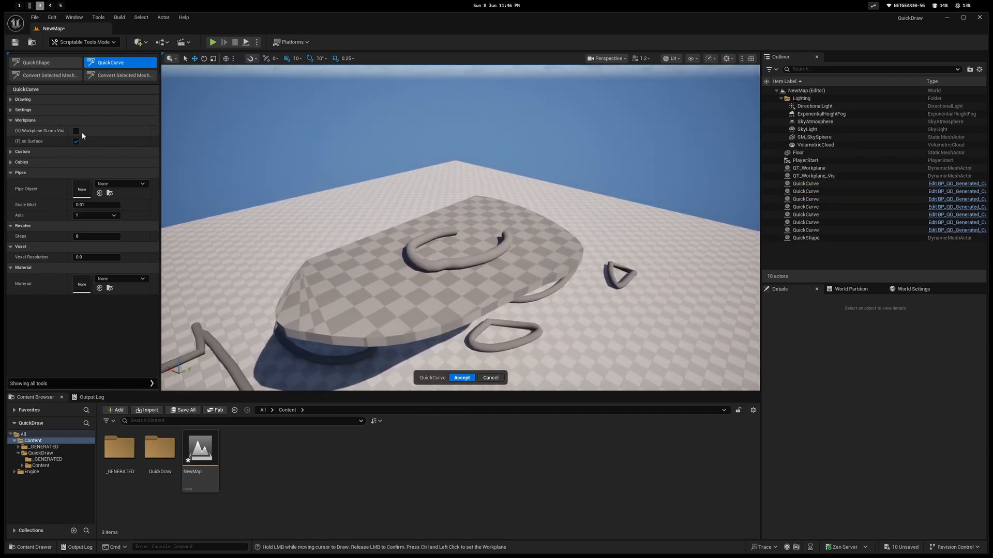
Turn off on Surface, show the workplane gizmo, and move the workplane up to the raised slab
{"action": "left_click", "coordinate": [76, 141]}
{"action": "left_click", "coordinate": [77, 132]}
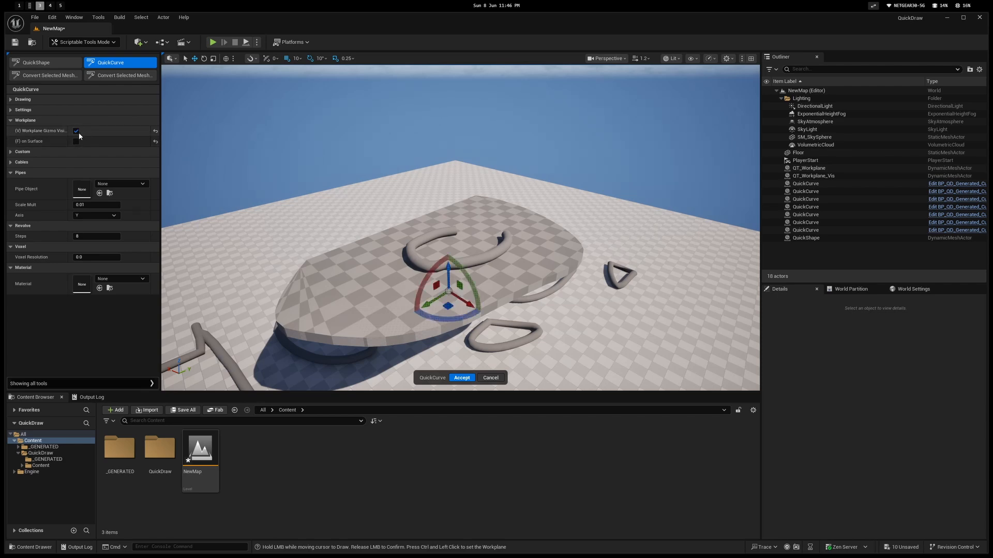
{"action": "mouse_move", "coordinate": [362, 217]}
{"action": "right_mouse_down"}
{"action": "mouse_move", "coordinate": [383, 207]}
{"action": "mouse_move", "coordinate": [362, 212]}
{"action": "right_mouse_up"}
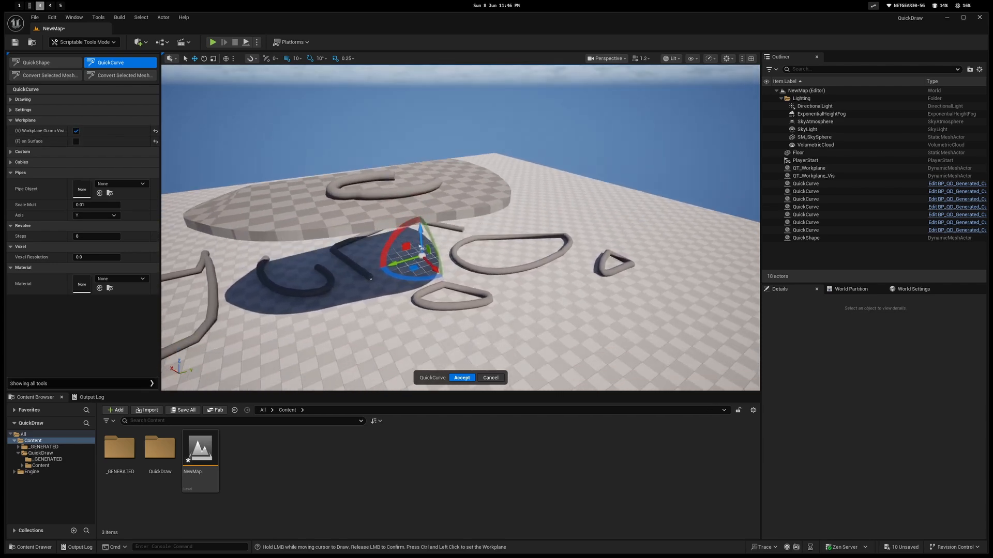
{"action": "right_click_drag", "start_coordinate": [526, 266], "coordinate": [465, 269]}
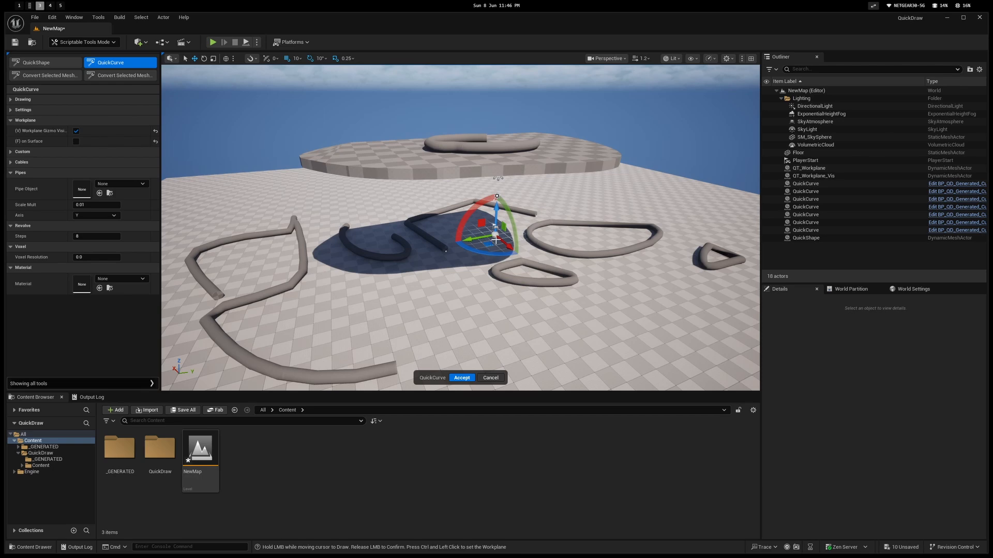
{"action": "left_click_drag", "start_coordinate": [507, 243], "coordinate": [633, 325]}
{"action": "mouse_move", "coordinate": [601, 295]}
{"action": "left_mouse_down"}
{"action": "mouse_move", "coordinate": [635, 145]}
{"action": "mouse_move", "coordinate": [546, 154]}
{"action": "mouse_move", "coordinate": [547, 132]}
{"action": "left_mouse_up"}
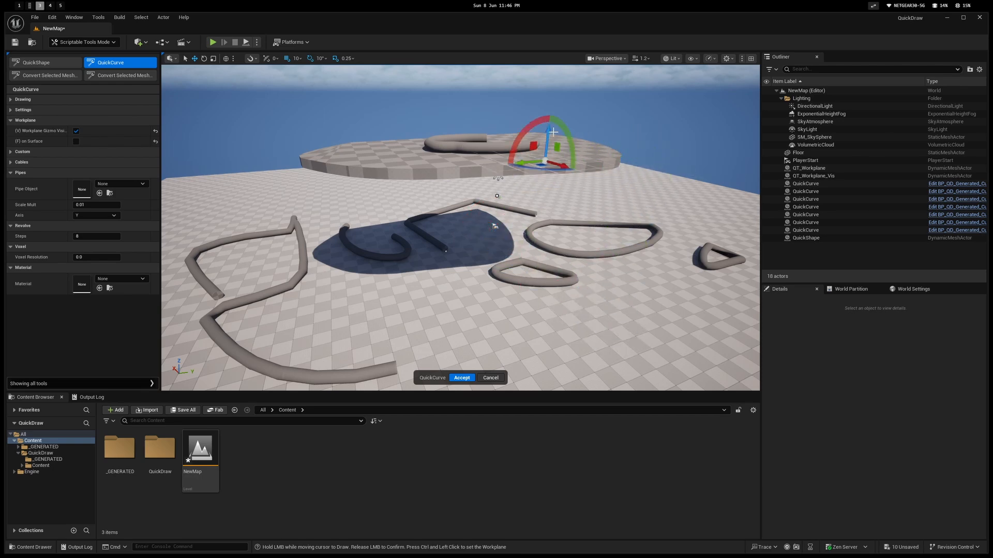
Draw a long freehand tube on the raised workplane in front of the slab
{"action": "mouse_move", "coordinate": [546, 133]}
{"action": "right_mouse_down"}
{"action": "mouse_move", "coordinate": [595, 171]}
{"action": "mouse_move", "coordinate": [548, 140]}
{"action": "right_mouse_up"}
{"action": "mouse_move", "coordinate": [452, 175]}
{"action": "left_mouse_down"}
{"action": "mouse_move", "coordinate": [546, 197]}
{"action": "mouse_move", "coordinate": [549, 310]}
{"action": "mouse_move", "coordinate": [461, 272]}
{"action": "left_mouse_up"}
{"action": "mouse_move", "coordinate": [461, 272]}
{"action": "right_mouse_down"}
{"action": "mouse_move", "coordinate": [450, 197]}
{"action": "mouse_move", "coordinate": [450, 253]}
{"action": "mouse_move", "coordinate": [496, 274]}
{"action": "mouse_move", "coordinate": [493, 264]}
{"action": "mouse_move", "coordinate": [543, 254]}
{"action": "right_mouse_up"}
Set the workplane on a surface near the raised slab and draw a freehand tube on it
{"action": "left_click", "coordinate": [516, 253], "text": "ctrl"}
{"action": "mouse_move", "coordinate": [489, 248]}
{"action": "left_mouse_down"}
{"action": "mouse_move", "coordinate": [454, 315]}
{"action": "mouse_move", "coordinate": [567, 268]}
{"action": "left_mouse_up"}
{"action": "right_click_drag", "start_coordinate": [567, 267], "coordinate": [489, 232]}
Reset the workplane at the slab's edge and draw two more freehand tubes from it
{"action": "left_click", "coordinate": [471, 217], "text": "ctrl"}
{"action": "mouse_move", "coordinate": [493, 202]}
{"action": "left_mouse_down"}
{"action": "mouse_move", "coordinate": [605, 232]}
{"action": "mouse_move", "coordinate": [491, 239]}
{"action": "left_mouse_up"}
{"action": "right_click_drag", "start_coordinate": [491, 239], "coordinate": [536, 218]}
{"action": "key", "text": "a"}
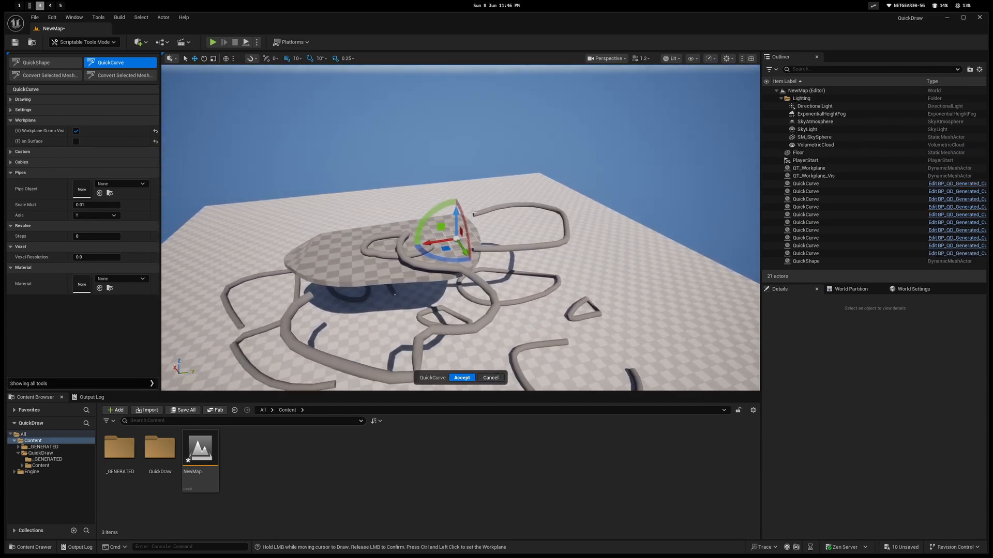
{"action": "mouse_move", "coordinate": [468, 235]}
{"action": "left_mouse_down"}
{"action": "mouse_move", "coordinate": [499, 241]}
{"action": "mouse_move", "coordinate": [498, 218]}
{"action": "left_mouse_up"}
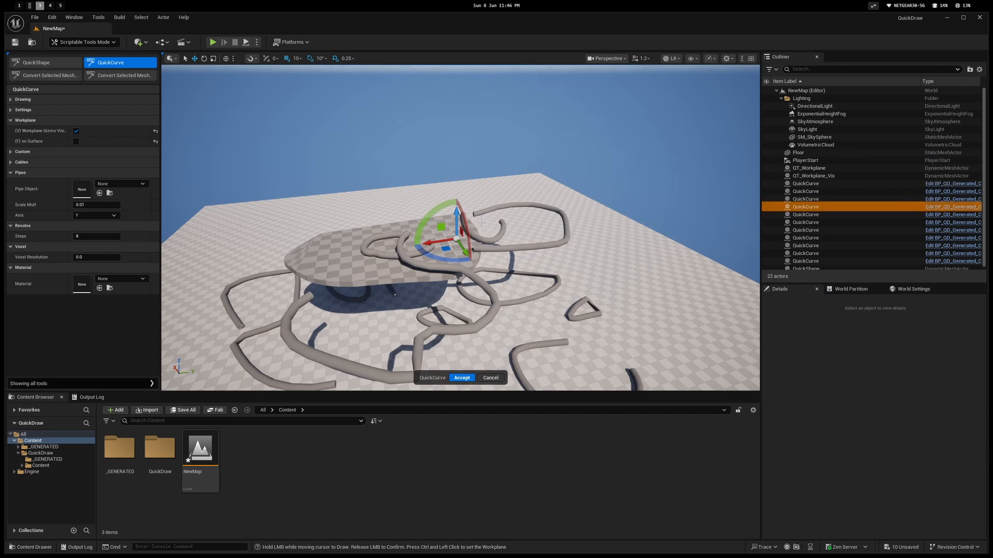
{"action": "key", "text": "a"}
{"action": "right_click_drag", "start_coordinate": [497, 218], "coordinate": [448, 209]}
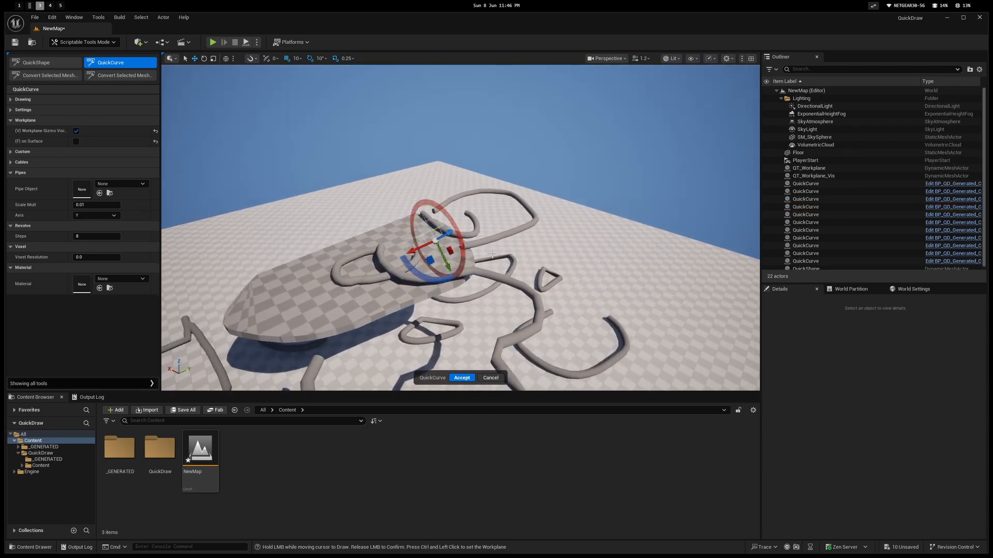
Draw another short freehand tube on the workplane at the raised slab's edge
{"action": "mouse_move", "coordinate": [440, 209]}
{"action": "left_mouse_down"}
{"action": "mouse_move", "coordinate": [502, 181]}
{"action": "mouse_move", "coordinate": [479, 222]}
{"action": "left_mouse_up"}
{"action": "key", "text": "d"}
{"action": "mouse_move", "coordinate": [478, 223]}
{"action": "right_mouse_down"}
{"action": "mouse_move", "coordinate": [401, 223]}
{"action": "mouse_move", "coordinate": [496, 233]}
{"action": "right_mouse_up"}
{"action": "key", "text": "a"}
{"action": "key", "text": "s"}
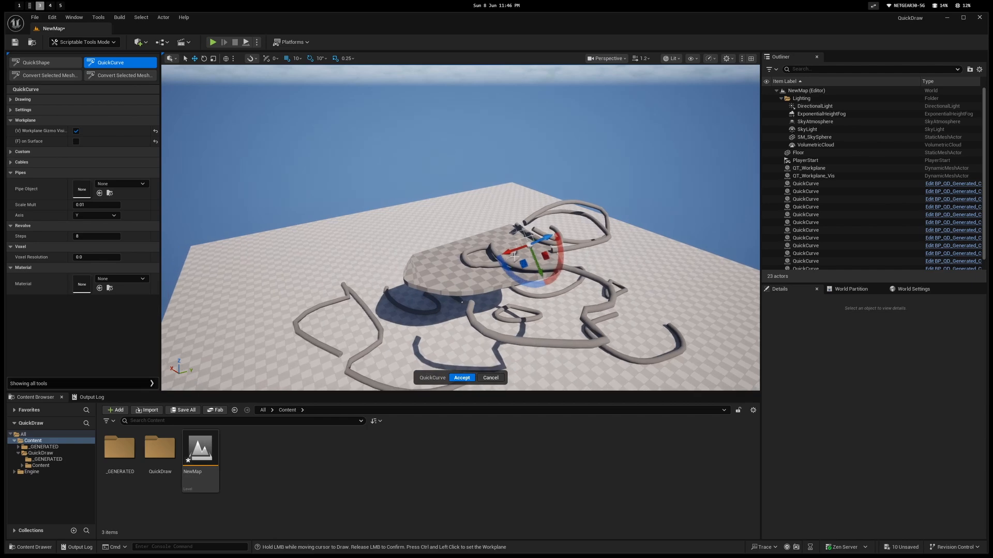
Move the workplane away from the slab into open space and draw a freehand tube on it
{"action": "left_click_drag", "start_coordinate": [505, 257], "coordinate": [305, 321]}
{"action": "key", "text": "d"}
{"action": "right_click_drag", "start_coordinate": [305, 321], "coordinate": [245, 296]}
{"action": "left_click_drag", "start_coordinate": [324, 268], "coordinate": [382, 223]}
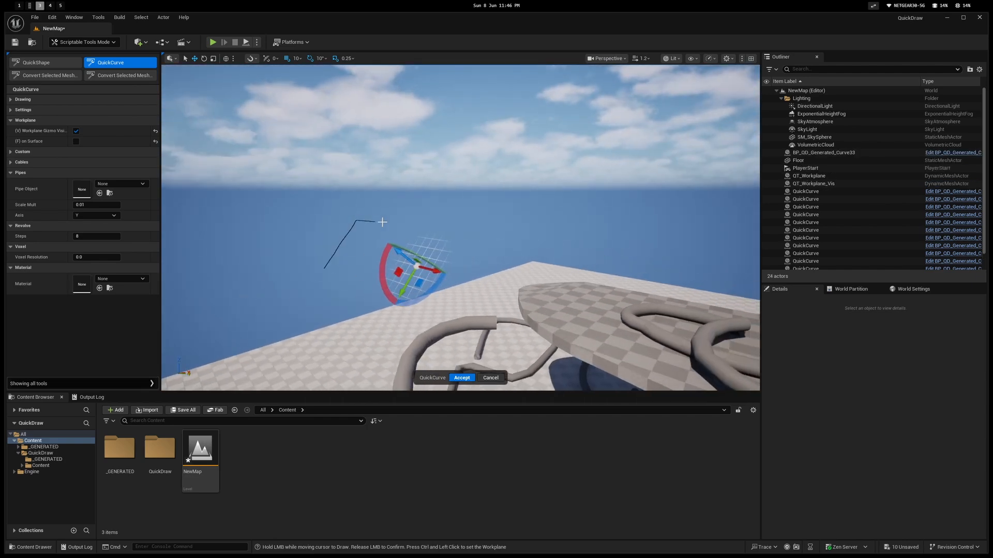
Reorient the workplane to lie horizontal and draw a long freehand tube on it beside the previous one
{"action": "left_click_drag", "start_coordinate": [410, 294], "coordinate": [331, 274]}
{"action": "key", "text": "d"}
{"action": "mouse_move", "coordinate": [331, 274]}
{"action": "right_mouse_down"}
{"action": "mouse_move", "coordinate": [289, 274]}
{"action": "mouse_move", "coordinate": [362, 316]}
{"action": "mouse_move", "coordinate": [465, 295]}
{"action": "right_mouse_up"}
{"action": "key", "text": "a"}
{"action": "key", "text": "s"}
{"action": "key", "text": "a"}
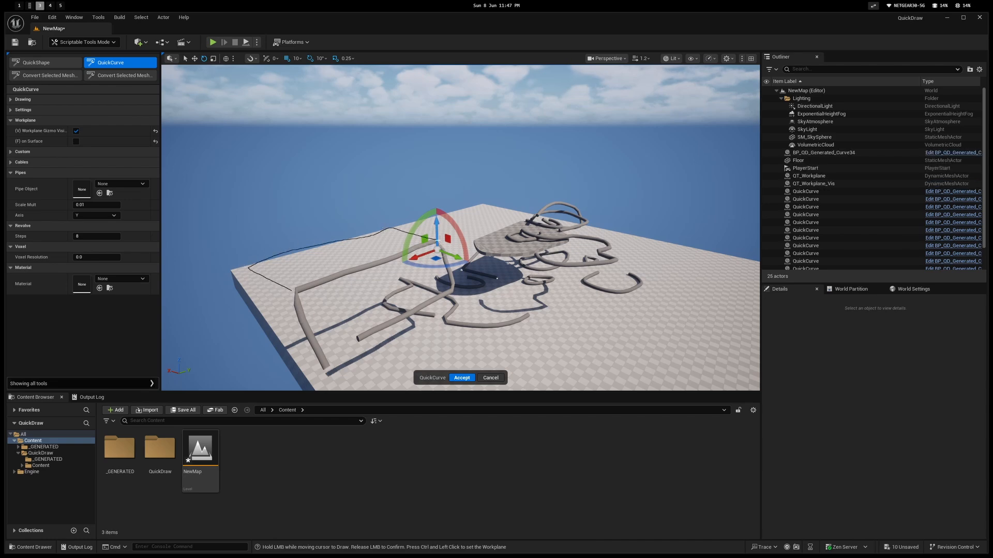
Hide the workplane gizmo, turn on Surface back on, and draw two crossing tubes on an empty floor area
{"action": "key", "text": "d"}
{"action": "right_click_drag", "start_coordinate": [460, 279], "coordinate": [449, 260]}
{"action": "key", "text": "s"}
{"action": "key", "text": "s"}
{"action": "key", "text": "w"}
{"action": "key", "text": "d"}
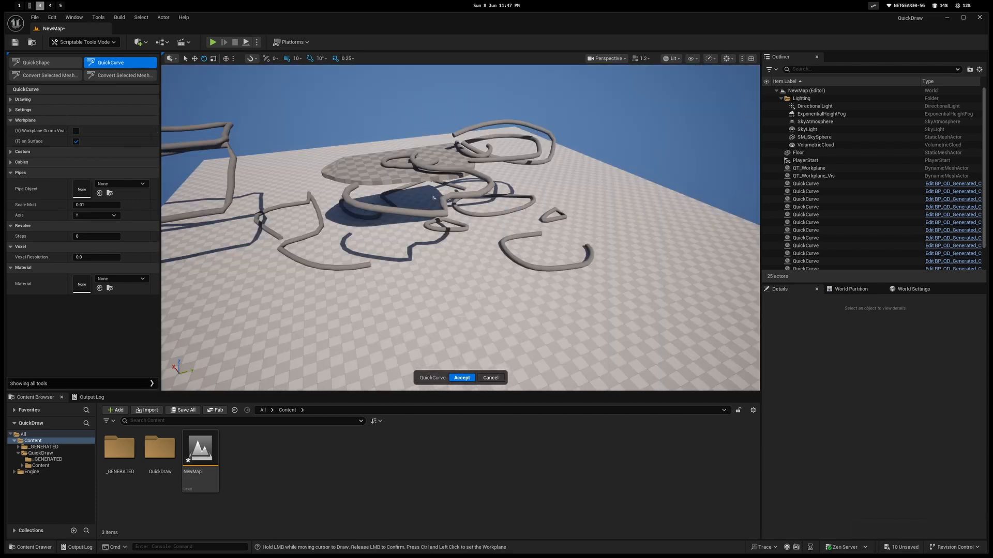
{"action": "key", "text": "d"}
{"action": "right_click_drag", "start_coordinate": [183, 118], "coordinate": [215, 124]}
{"action": "mouse_move", "coordinate": [411, 196]}
{"action": "right_mouse_down"}
{"action": "mouse_move", "coordinate": [444, 212]}
{"action": "mouse_move", "coordinate": [455, 243]}
{"action": "mouse_move", "coordinate": [434, 202]}
{"action": "right_mouse_up"}
{"action": "key", "text": "w"}
{"action": "left_click_drag", "start_coordinate": [411, 195], "coordinate": [627, 314]}
{"action": "left_click_drag", "start_coordinate": [547, 209], "coordinate": [408, 289]}
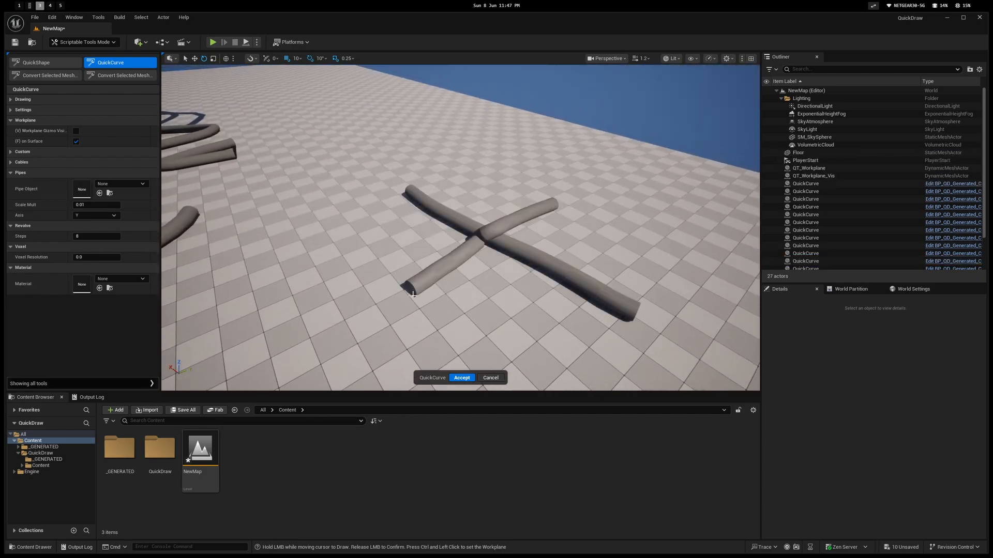
Draw three more freehand tubes on the surface across the middle of the two crossing tubes
{"action": "key", "text": "d"}
{"action": "mouse_move", "coordinate": [409, 288]}
{"action": "right_mouse_down"}
{"action": "mouse_move", "coordinate": [331, 233]}
{"action": "mouse_move", "coordinate": [465, 316]}
{"action": "right_mouse_up"}
{"action": "key", "text": "q"}
{"action": "key", "text": "a"}
{"action": "key", "text": "e"}
{"action": "left_click_drag", "start_coordinate": [410, 288], "coordinate": [511, 232]}
{"action": "left_click_drag", "start_coordinate": [413, 234], "coordinate": [558, 299]}
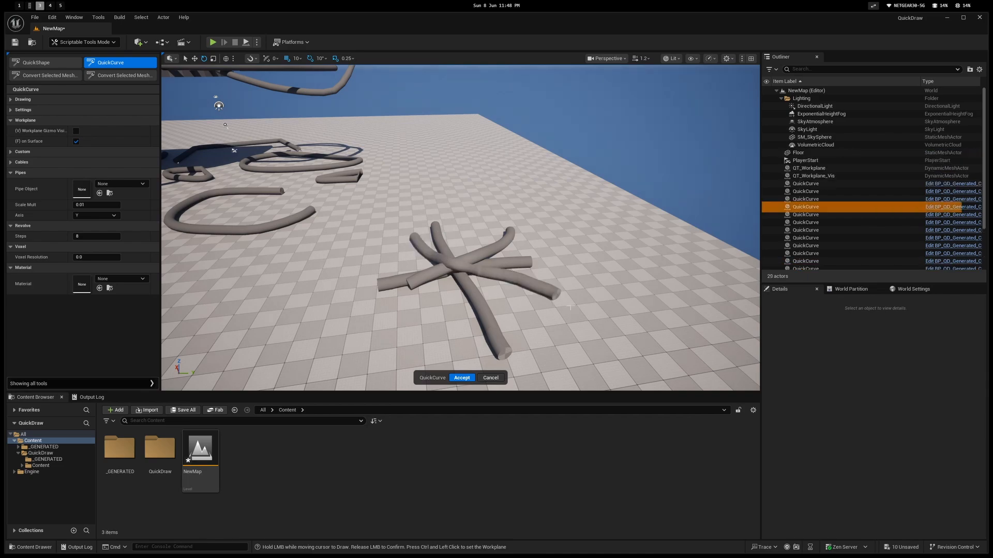
{"action": "left_click_drag", "start_coordinate": [528, 242], "coordinate": [381, 302]}
{"action": "mouse_move", "coordinate": [382, 303]}
{"action": "right_mouse_down"}
{"action": "mouse_move", "coordinate": [352, 282]}
{"action": "mouse_move", "coordinate": [315, 282]}
{"action": "mouse_move", "coordinate": [424, 285]}
{"action": "mouse_move", "coordinate": [331, 263]}
{"action": "right_mouse_up"}
{"action": "key", "text": "s"}
{"action": "key", "text": "d"}
{"action": "key", "text": "a"}
{"action": "key", "text": "w"}
{"action": "key", "text": "a"}
{"action": "key", "text": "w"}
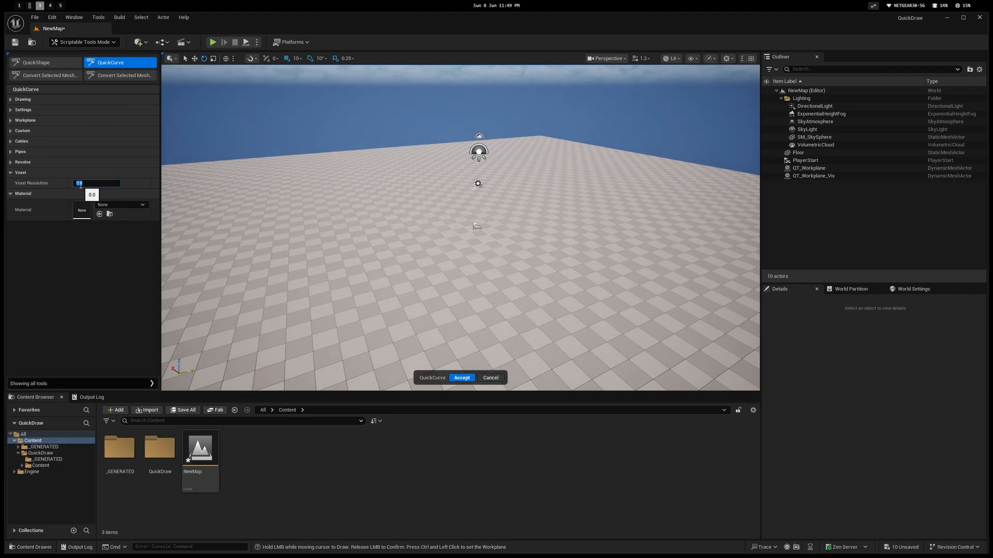
Set Voxel Resolution to 5.0, draw several overlapping freehand tubes on the empty floor, and leave the QuickCurve tool
{"action": "middle_click_drag", "start_coordinate": [311, 243], "coordinate": [312, 238]}
{"action": "mouse_move", "coordinate": [320, 241]}
{"action": "left_mouse_down"}
{"action": "mouse_move", "coordinate": [444, 287]}
{"action": "mouse_move", "coordinate": [500, 328]}
{"action": "left_mouse_up"}
{"action": "mouse_move", "coordinate": [443, 316]}
{"action": "left_mouse_down"}
{"action": "mouse_move", "coordinate": [514, 277]}
{"action": "mouse_move", "coordinate": [504, 321]}
{"action": "mouse_move", "coordinate": [437, 336]}
{"action": "left_mouse_up"}
{"action": "left_click_drag", "start_coordinate": [540, 292], "coordinate": [463, 349]}
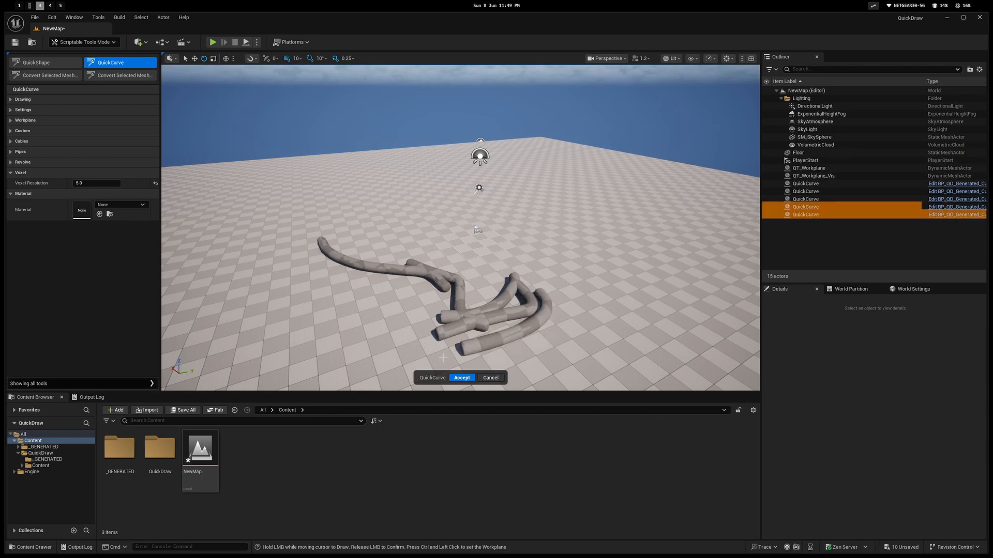
{"action": "left_click", "coordinate": [121, 205]}
{"action": "left_click", "coordinate": [121, 205]}
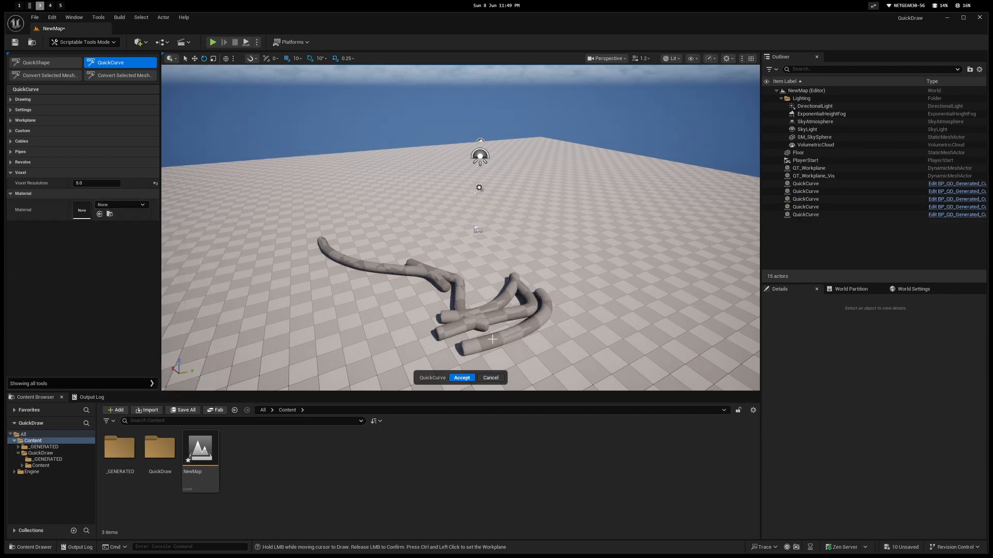
{"action": "left_click", "coordinate": [491, 378]}
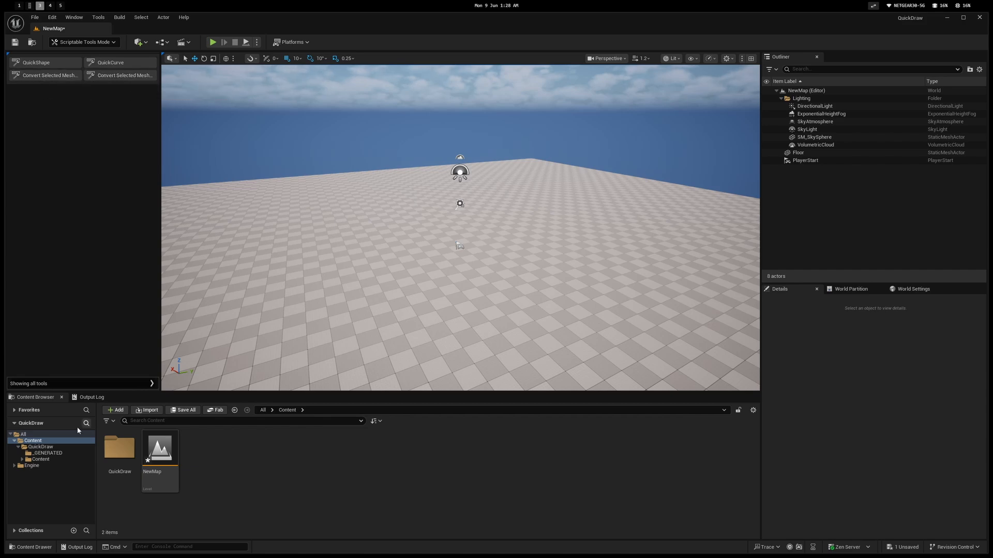
Open the QuickDraw content folder, then draw and accept a freehand QuickShape slab and a QuickCurve tube on the floor
{"action": "double_click", "coordinate": [121, 448]}
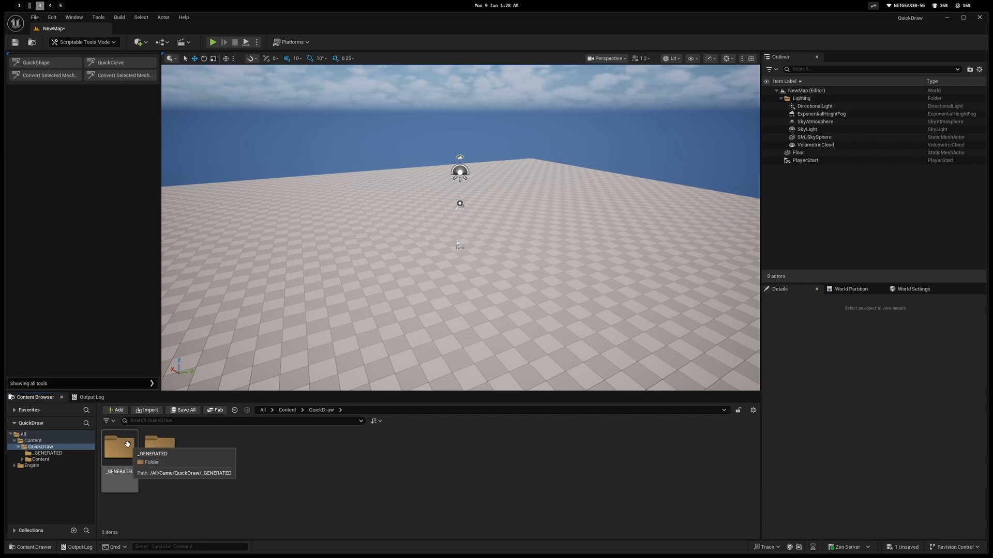
{"action": "left_click", "coordinate": [36, 62]}
{"action": "left_click_drag", "start_coordinate": [313, 234], "coordinate": [571, 266]}
{"action": "left_click", "coordinate": [130, 62]}
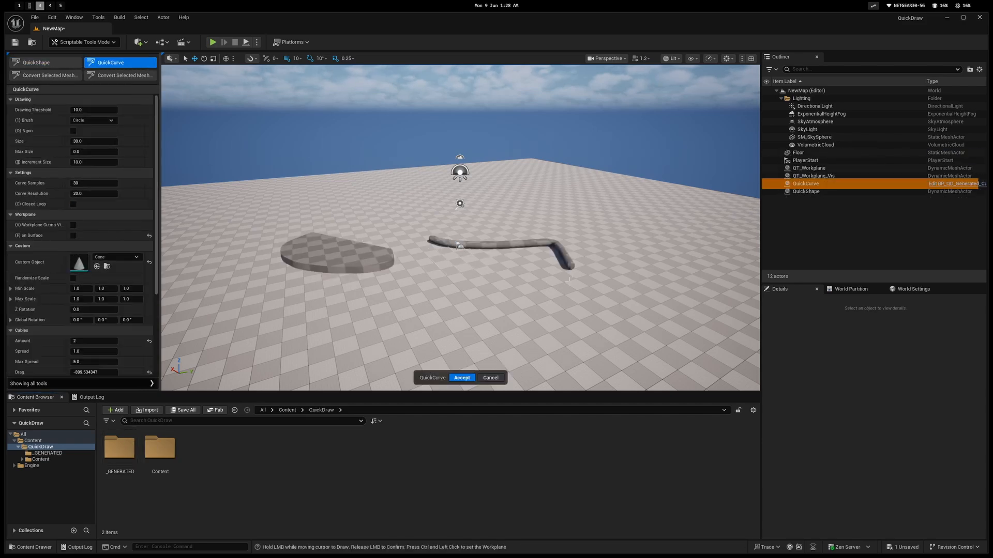
{"action": "left_click", "coordinate": [461, 378]}
Compare the slab's and tube's details by selecting each, and check the _GENERATED folder for stored assets
{"action": "left_click", "coordinate": [387, 260]}
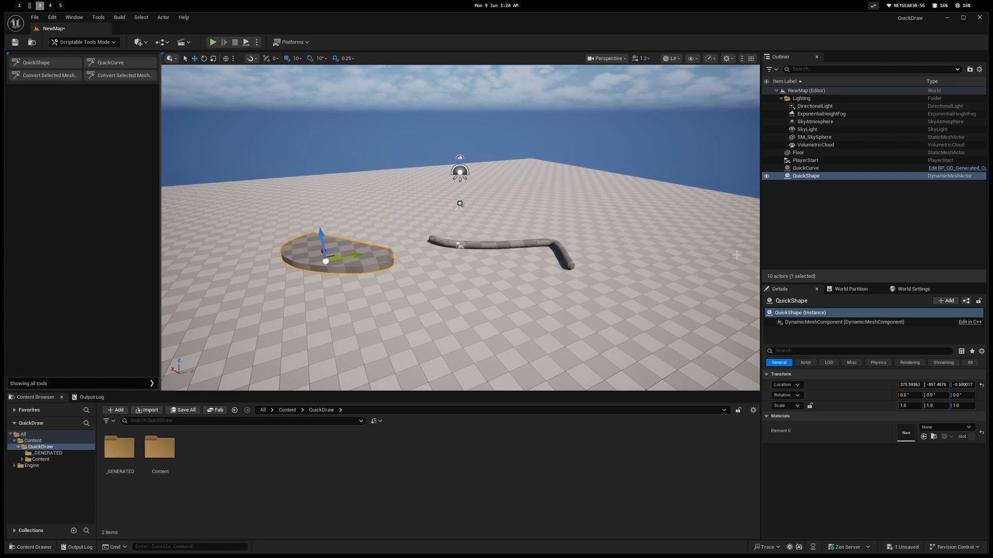
{"action": "left_click", "coordinate": [494, 243]}
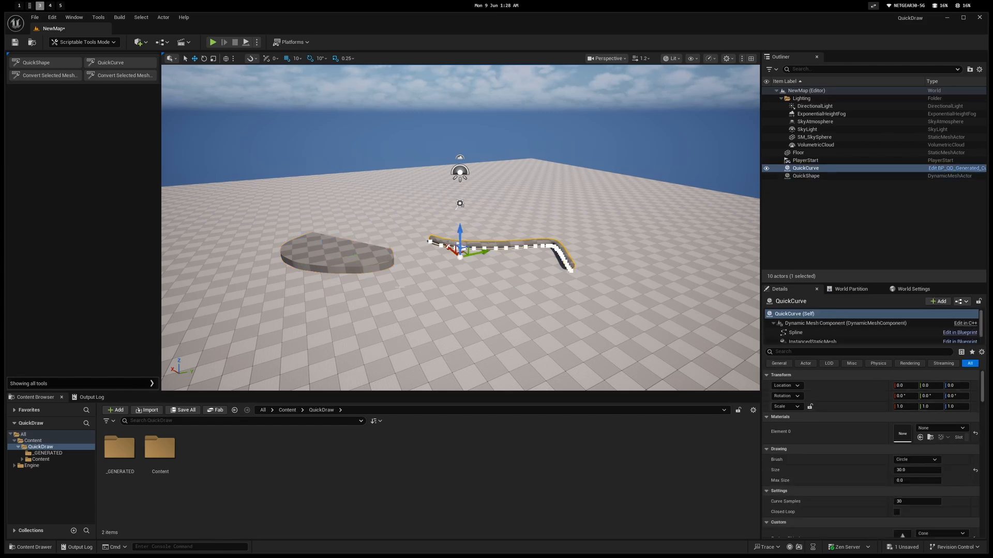
{"action": "left_click", "coordinate": [316, 258]}
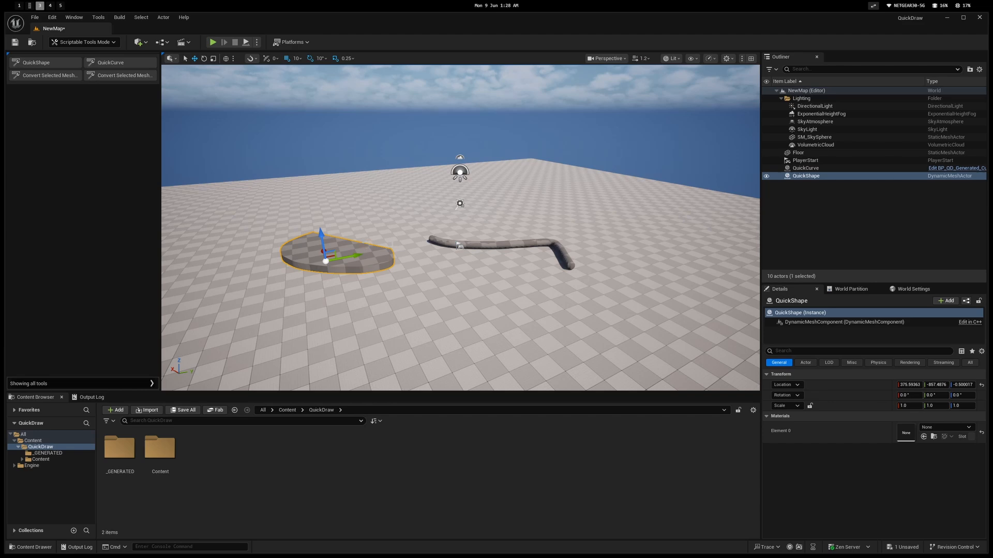
{"action": "middle_click_drag", "start_coordinate": [475, 247], "coordinate": [435, 244]}
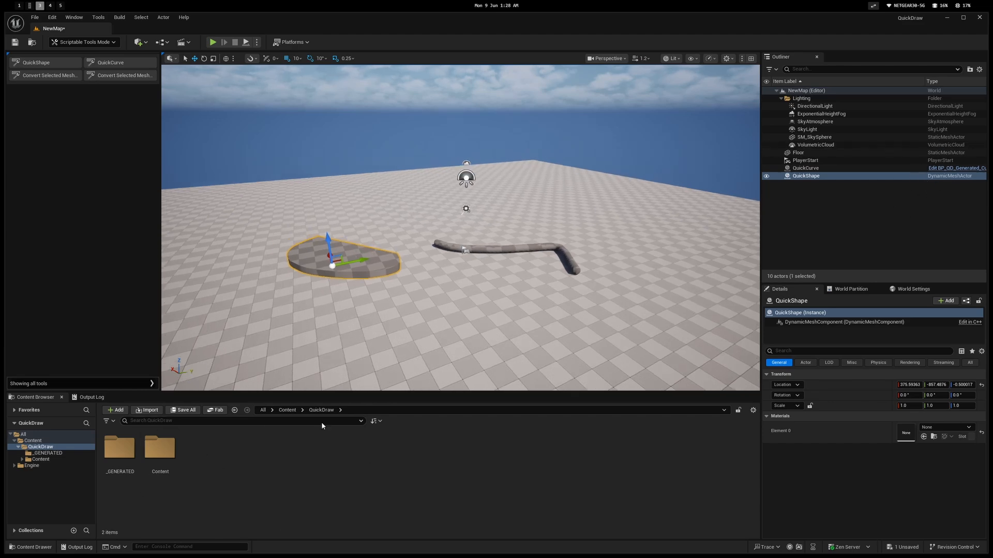
{"action": "double_click", "coordinate": [120, 449]}
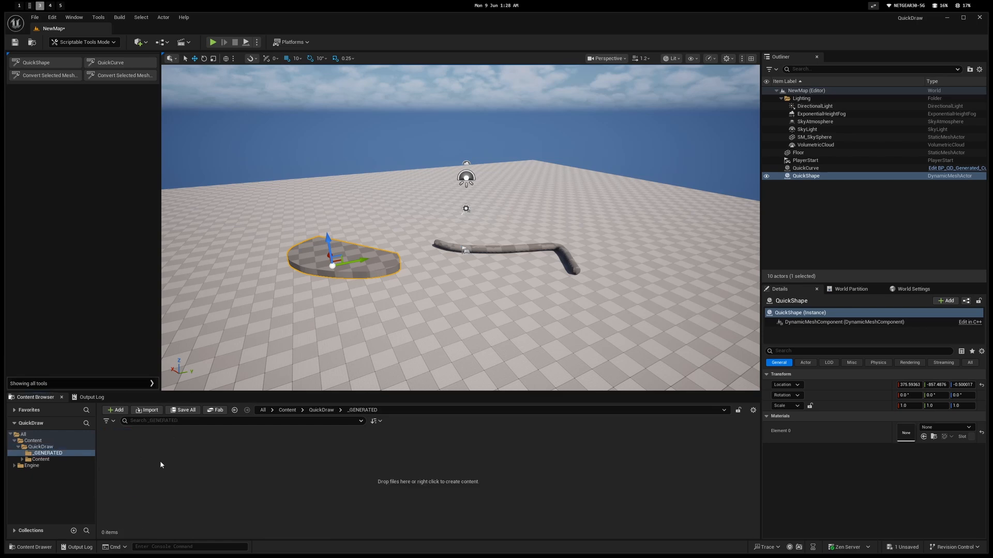
{"action": "left_click", "coordinate": [321, 410]}
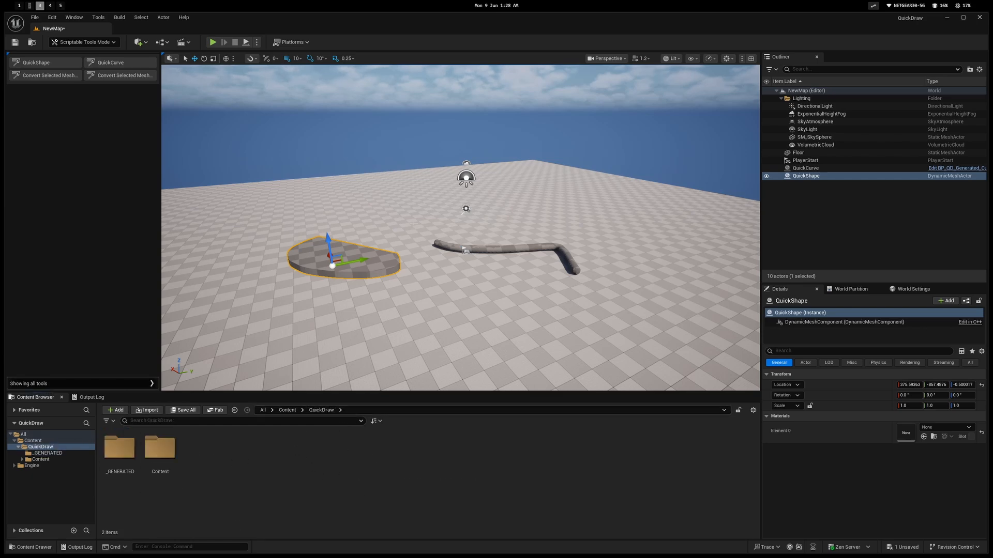
Convert the selected QuickShape slab to a static mesh and move it along the Y axis toward the tube
{"action": "middle_click_drag", "start_coordinate": [395, 279], "coordinate": [404, 294]}
{"action": "scroll", "coordinate": [389, 283], "scroll_direction": "up", "scroll_amount": 1}
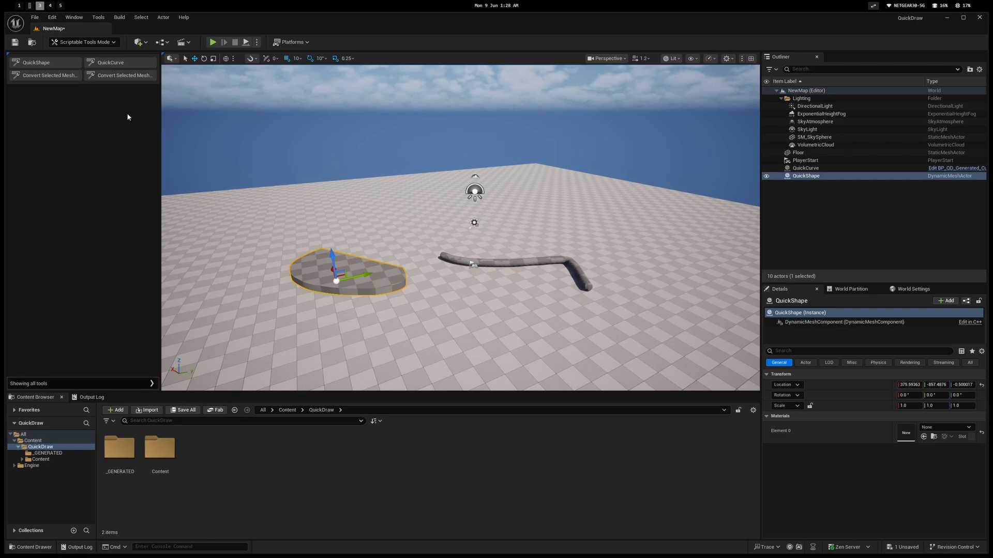
{"action": "left_click", "coordinate": [52, 77]}
{"action": "left_click", "coordinate": [377, 280]}
{"action": "mouse_move", "coordinate": [376, 279]}
{"action": "left_mouse_down"}
{"action": "mouse_move", "coordinate": [450, 267]}
{"action": "mouse_move", "coordinate": [395, 276]}
{"action": "left_mouse_up"}
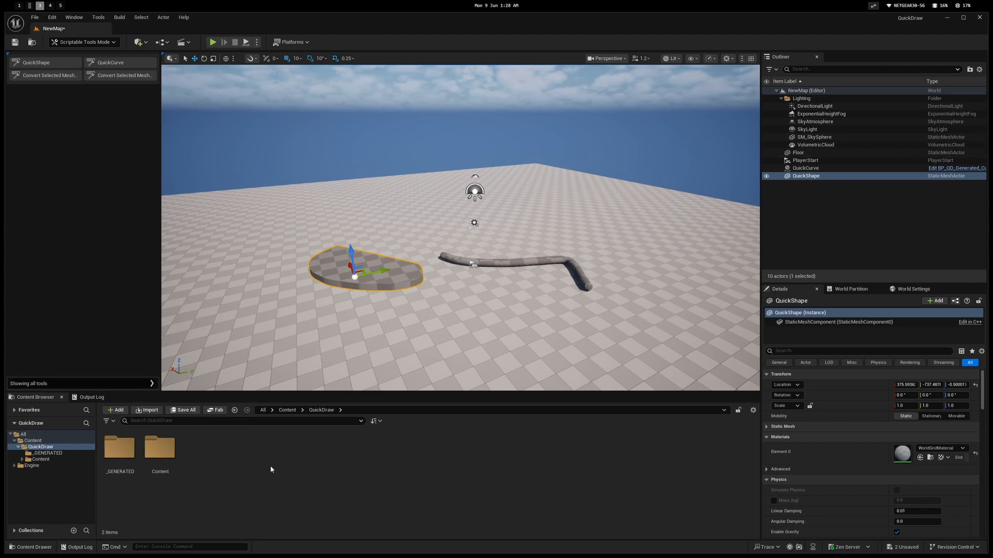
Inspect the slab's static mesh asset from the _GENERATED folder in its own editor, close it, and reopen the folder
{"action": "double_click", "coordinate": [124, 474]}
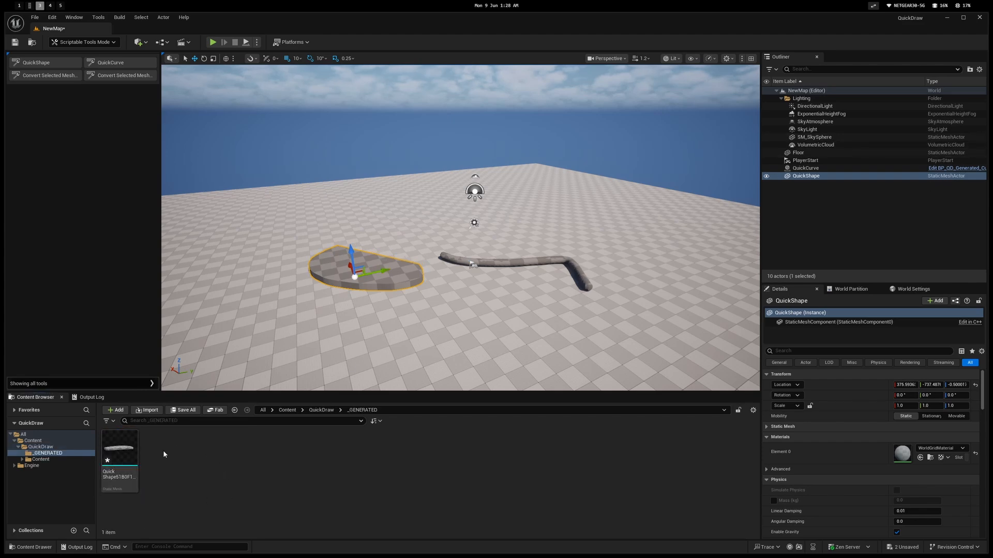
{"action": "double_click", "coordinate": [132, 454]}
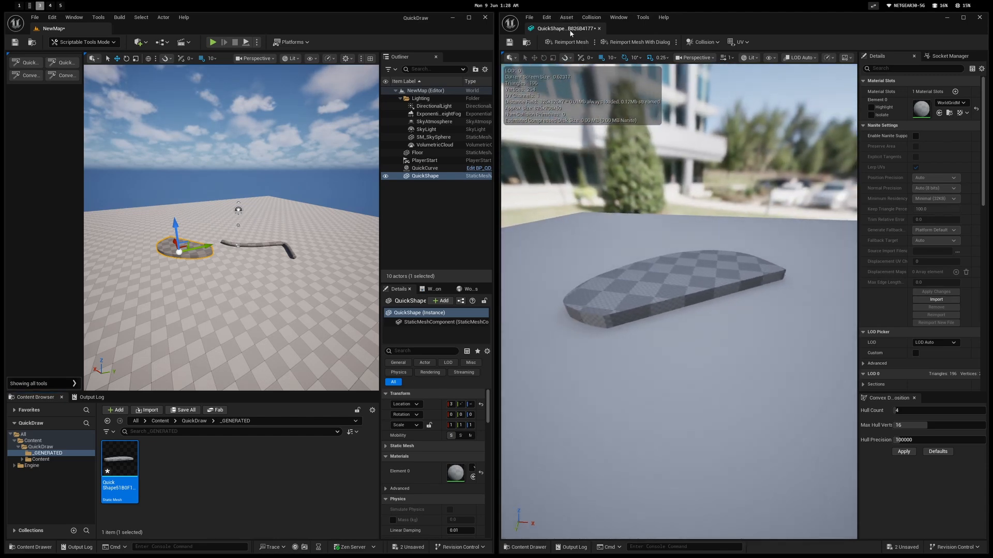
{"action": "left_click", "coordinate": [598, 29]}
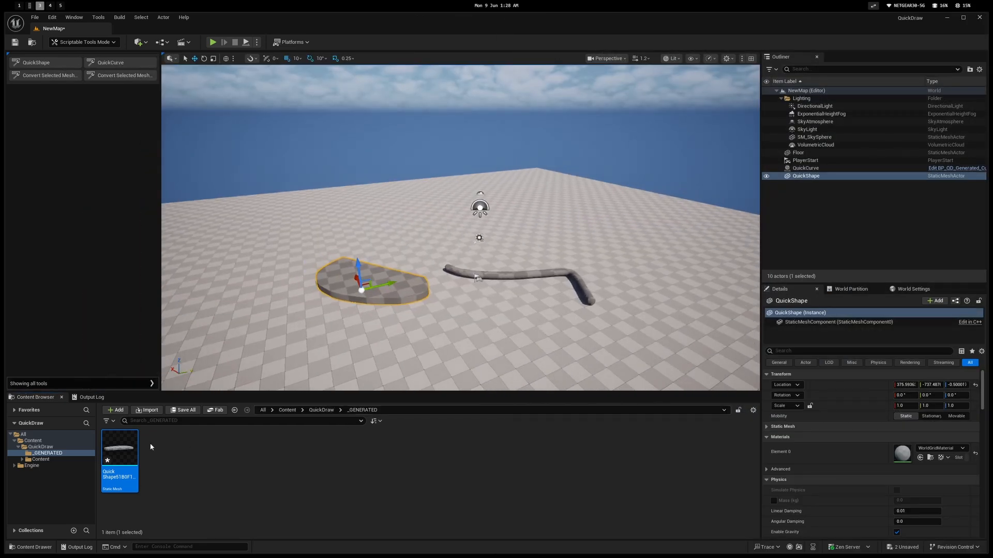
{"action": "left_click", "coordinate": [322, 410]}
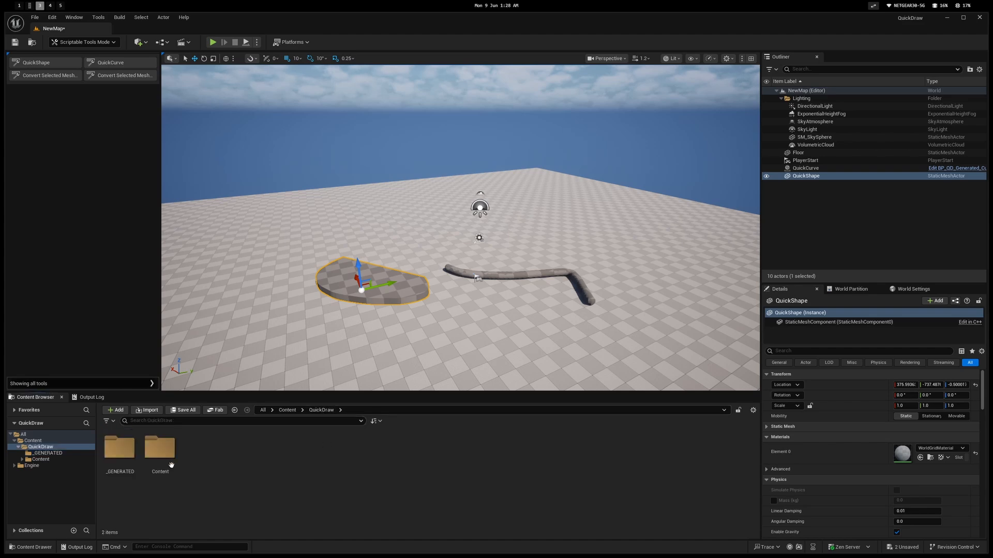
{"action": "double_click", "coordinate": [119, 457]}
Switch to Modeling Mode to view its creation tools, and return to Scriptable Tools Mode
{"action": "left_click", "coordinate": [84, 44]}
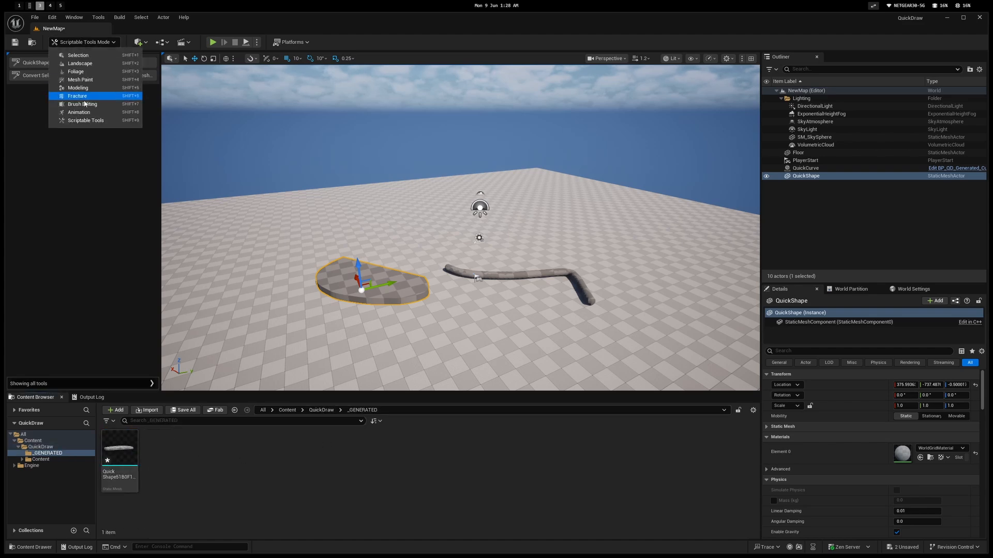
{"action": "left_click", "coordinate": [81, 88]}
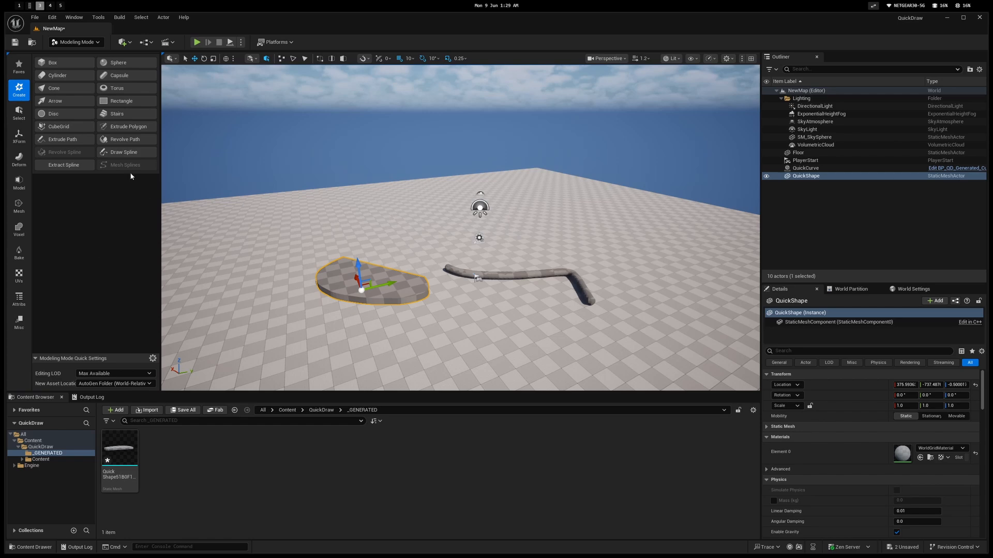
{"action": "left_click", "coordinate": [82, 42]}
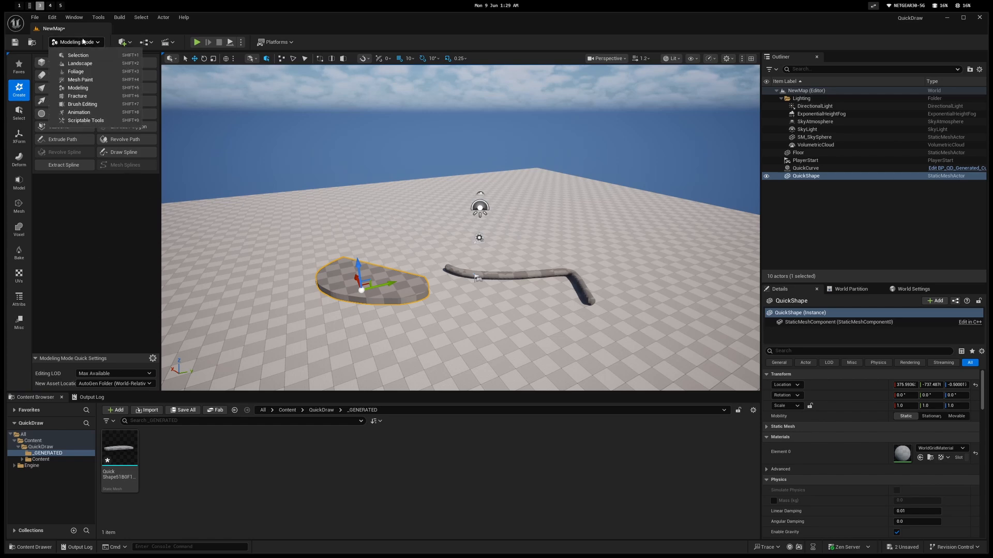
{"action": "left_click", "coordinate": [92, 121]}
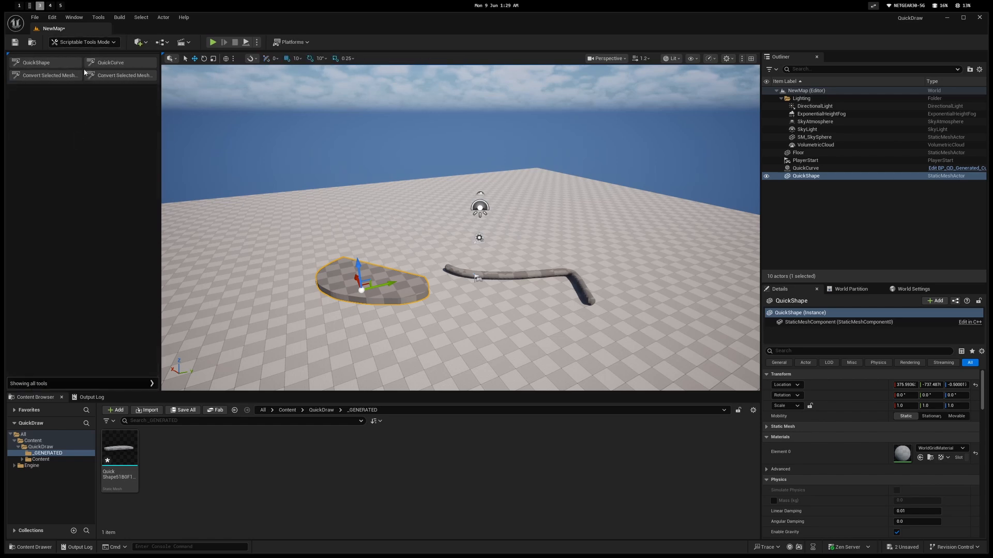
Convert the QuickCurve tube to a static mesh and select its new asset in the _GENERATED folder
{"action": "left_click", "coordinate": [476, 278]}
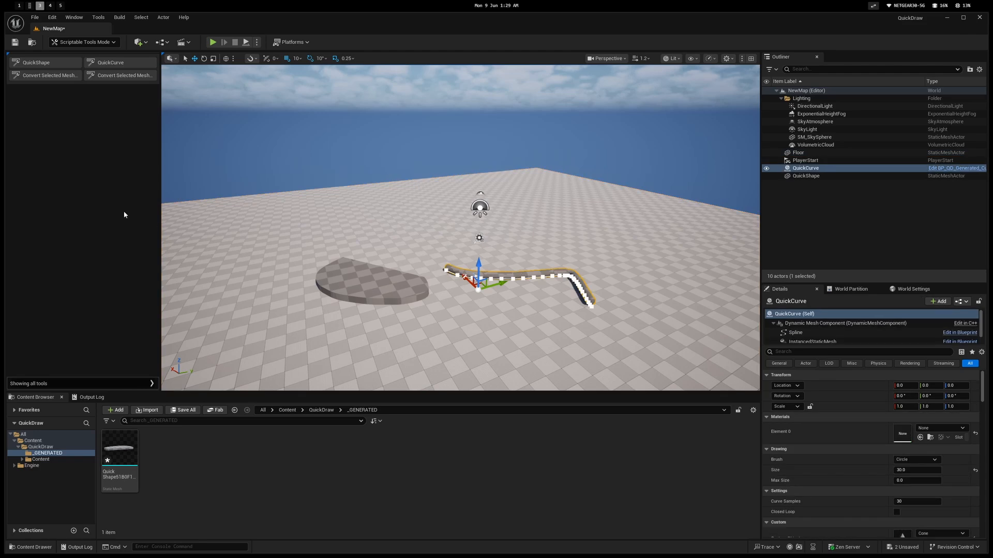
{"action": "left_click", "coordinate": [53, 76]}
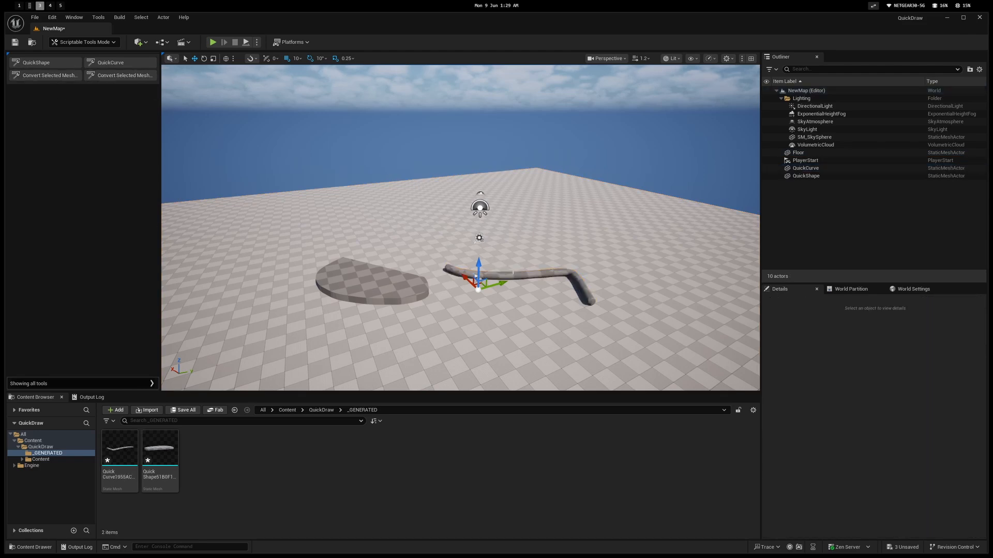
{"action": "left_click", "coordinate": [124, 450]}
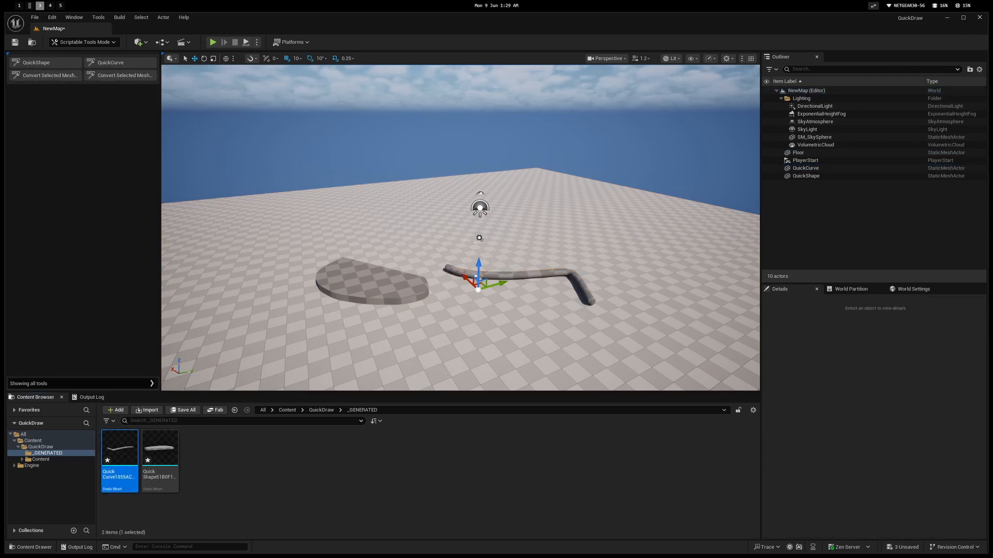
Reselect the static mesh tube in the level and run the second Convert Selected Mesh tool on it
{"action": "left_click", "coordinate": [535, 275]}
{"action": "middle_click_drag", "start_coordinate": [473, 304], "coordinate": [474, 307]}
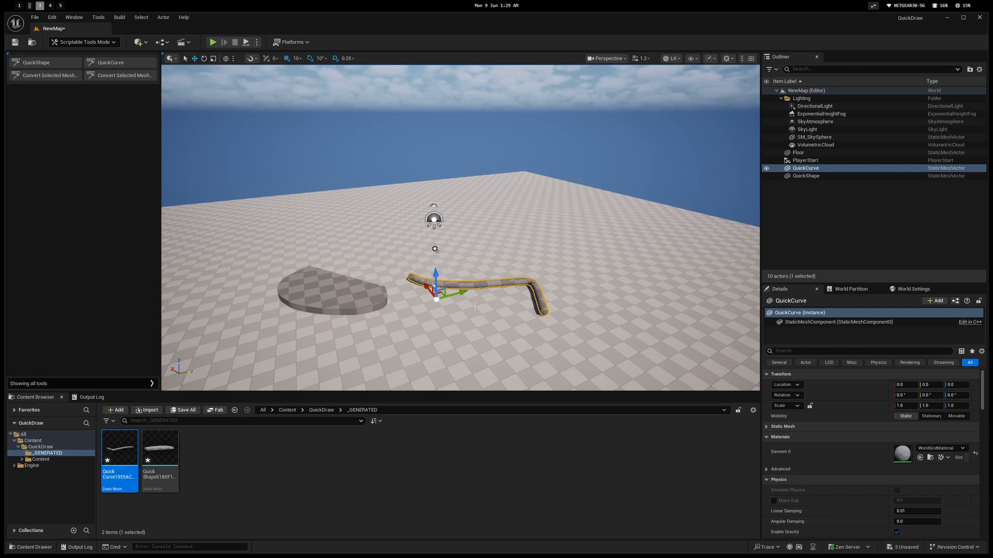
{"action": "left_click", "coordinate": [124, 77]}
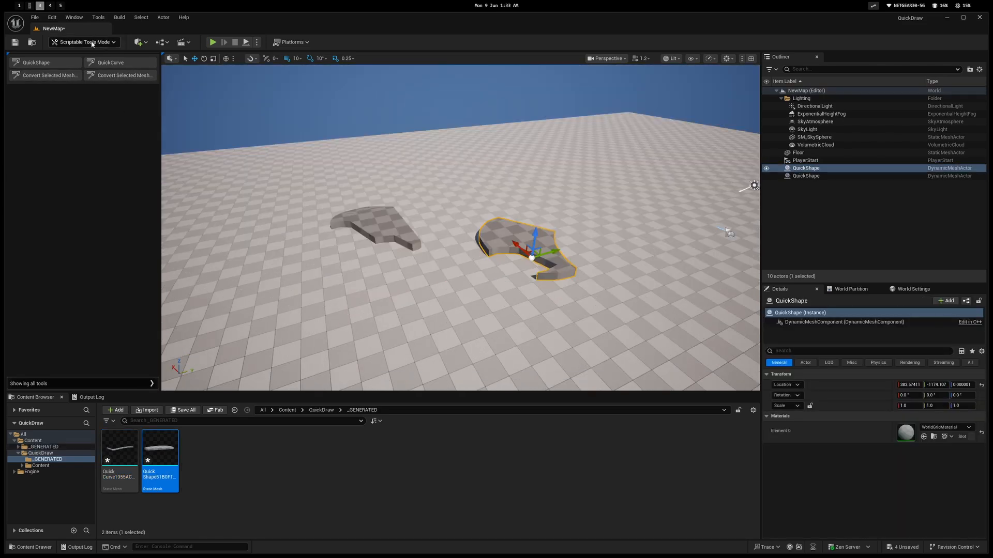
Show Modeling Mode with one of the two QuickShape dynamic meshes selected, and go back to Scriptable Tools Mode
{"action": "left_click", "coordinate": [82, 42]}
{"action": "left_click", "coordinate": [89, 91]}
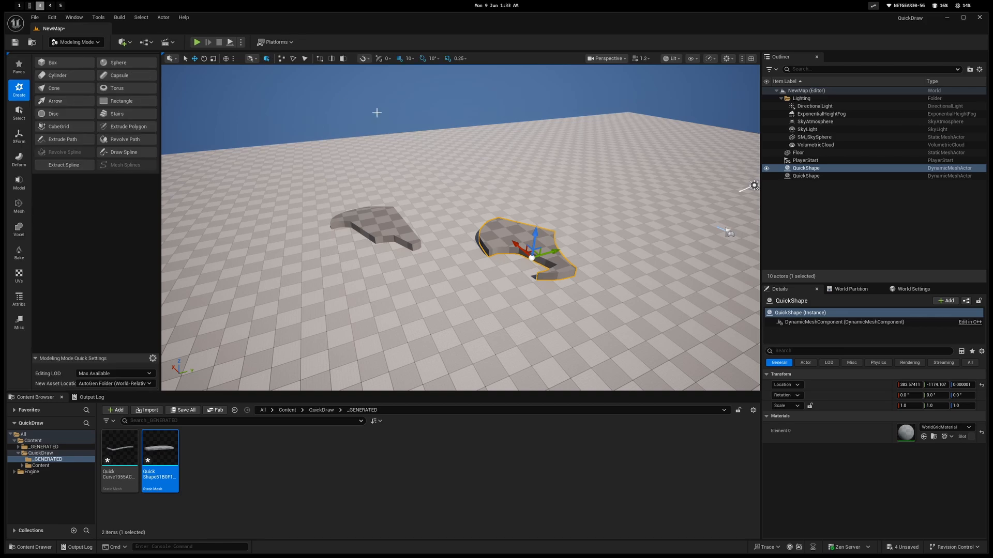
{"action": "left_click", "coordinate": [78, 42]}
{"action": "left_click", "coordinate": [95, 124]}
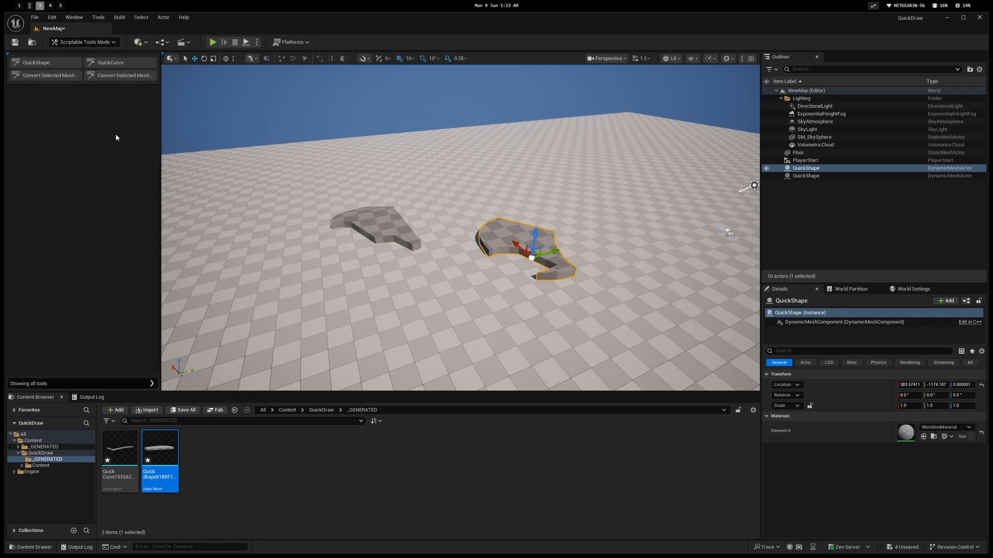
Show the QuickCurve tool's Revolve brush with its revolve plane in the level, and cancel the tool
{"action": "left_click", "coordinate": [114, 63]}
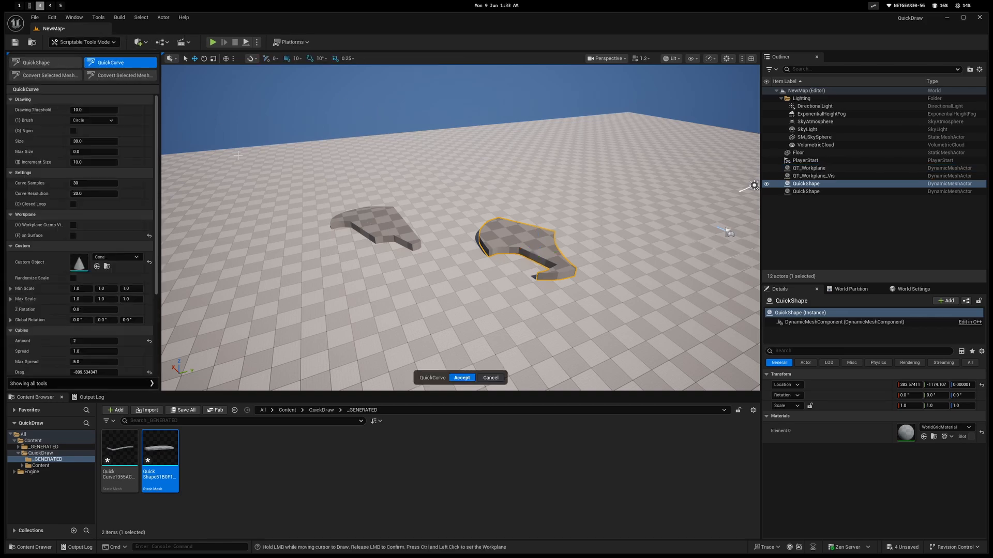
{"action": "left_click", "coordinate": [90, 120]}
{"action": "left_click", "coordinate": [103, 165]}
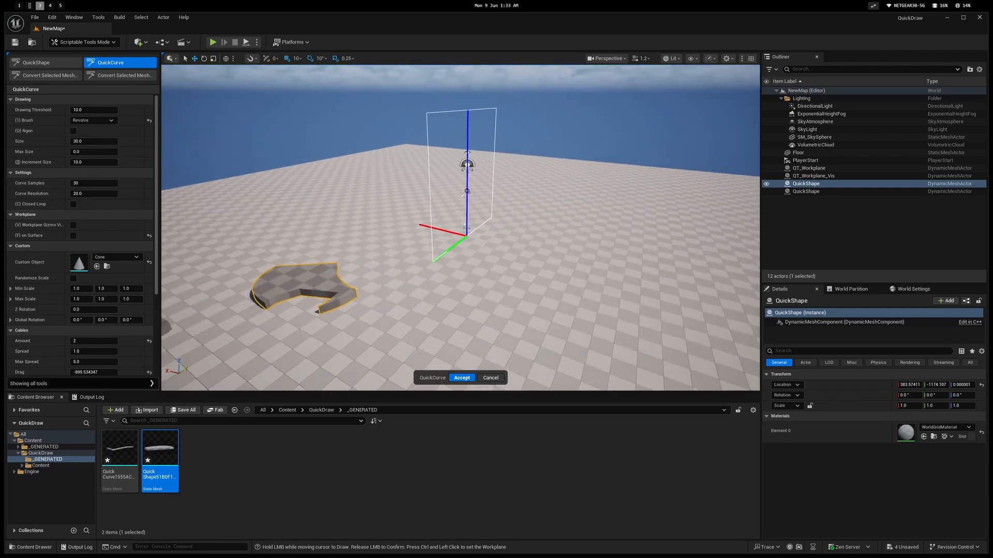
{"action": "right_click_drag", "start_coordinate": [262, 141], "coordinate": [243, 142]}
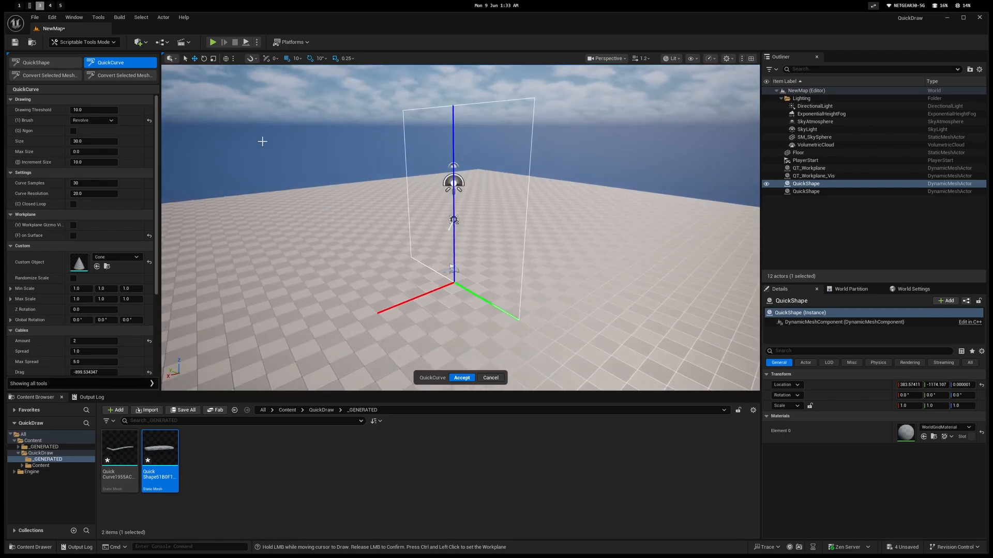
{"action": "left_click", "coordinate": [488, 377]}
{"action": "right_click_drag", "start_coordinate": [485, 377], "coordinate": [433, 370]}
{"action": "key", "text": "s"}
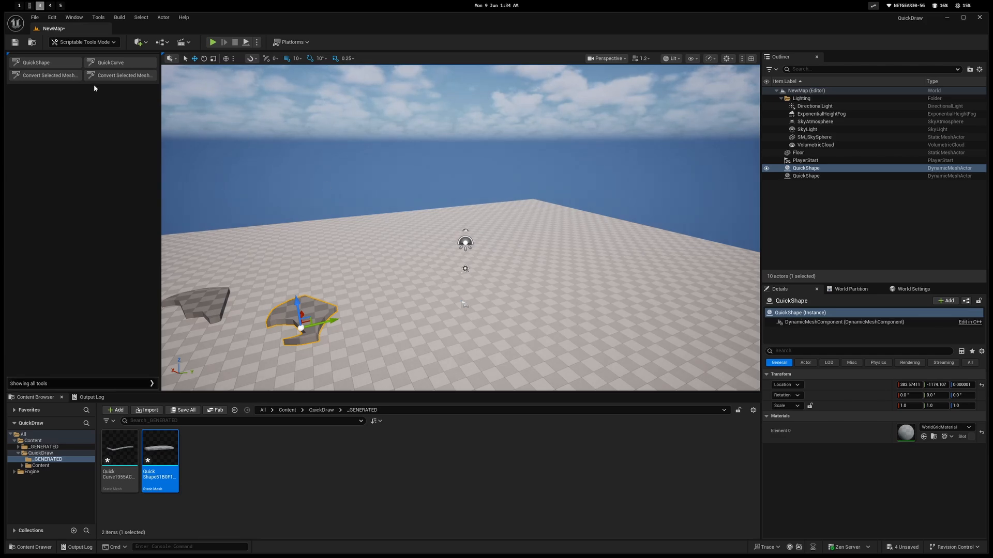
{"action": "right_click_drag", "start_coordinate": [311, 207], "coordinate": [310, 249]}
{"action": "key", "text": "d"}
{"action": "right_click_drag", "start_coordinate": [371, 254], "coordinate": [372, 255]}
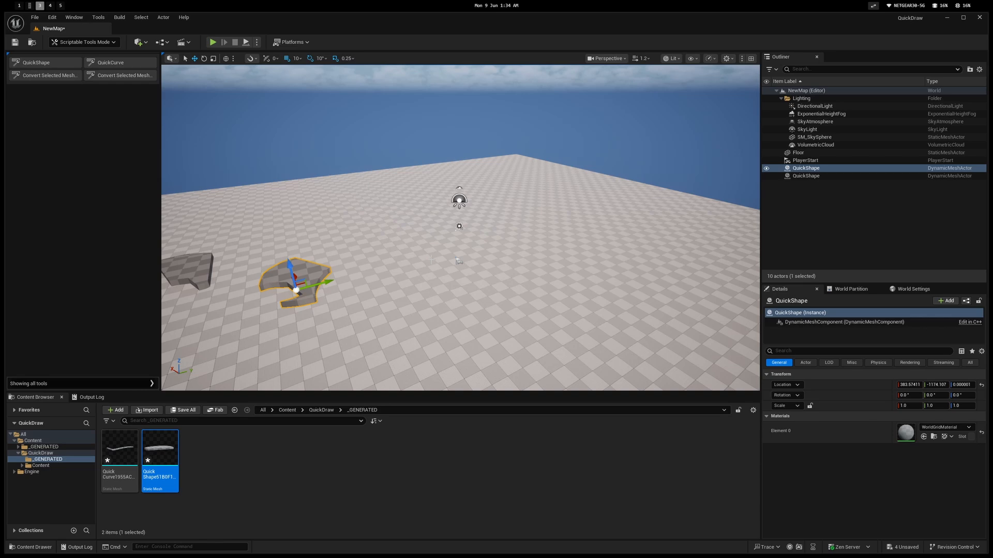
{"action": "mouse_move", "coordinate": [284, 140]}
{"action": "middle_mouse_down"}
{"action": "mouse_move", "coordinate": [286, 132]}
{"action": "mouse_move", "coordinate": [289, 142]}
{"action": "middle_mouse_up"}
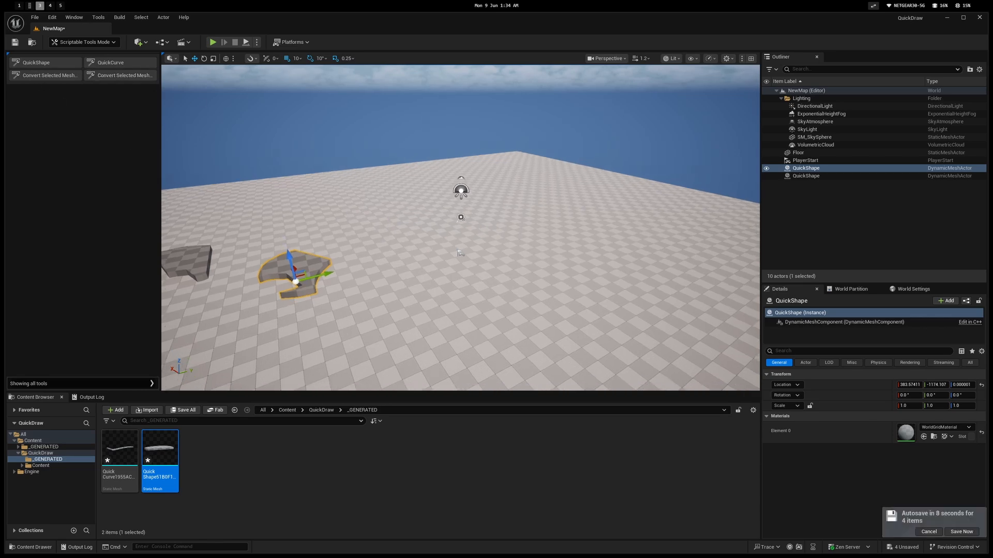
Cancel the pending autosave of the unsaved items
{"action": "left_click", "coordinate": [929, 531]}
{"action": "middle_click_drag", "start_coordinate": [460, 228], "coordinate": [466, 236]}
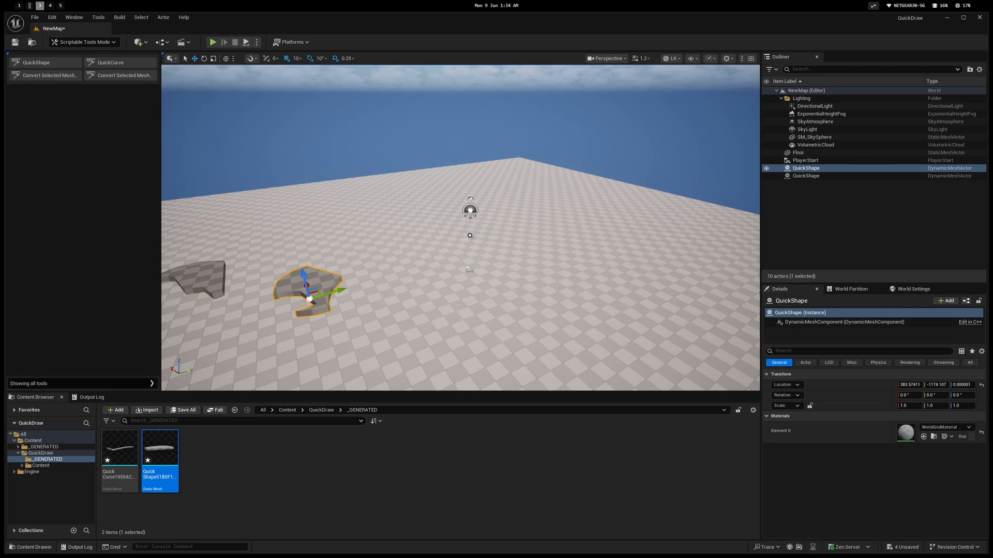
{"action": "middle_click_drag", "start_coordinate": [700, 155], "coordinate": [704, 148]}
{"action": "scroll", "coordinate": [701, 155], "scroll_direction": "down", "scroll_amount": 3}
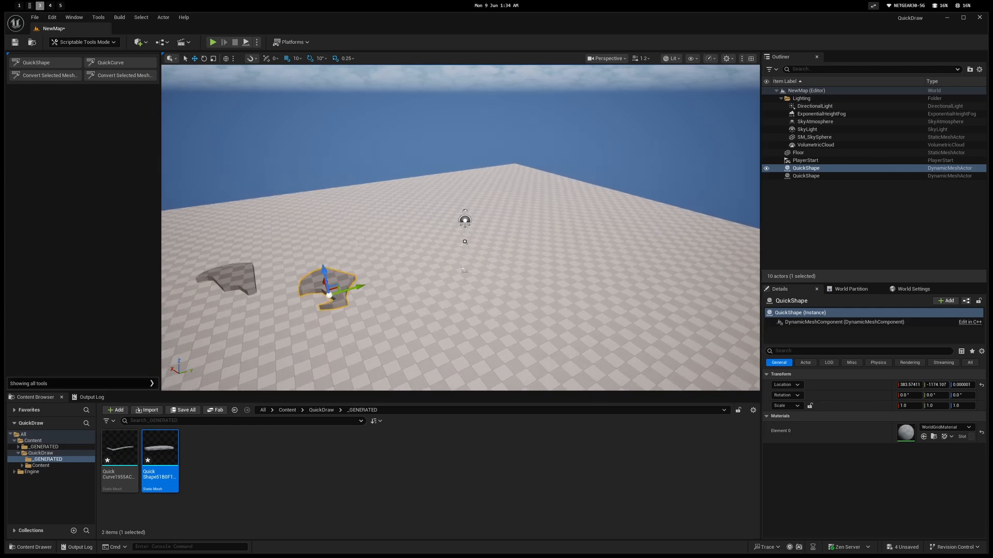
Select both QuickShape dynamic meshes and delete them from the level
{"action": "middle_click_drag", "start_coordinate": [624, 358], "coordinate": [529, 144]}
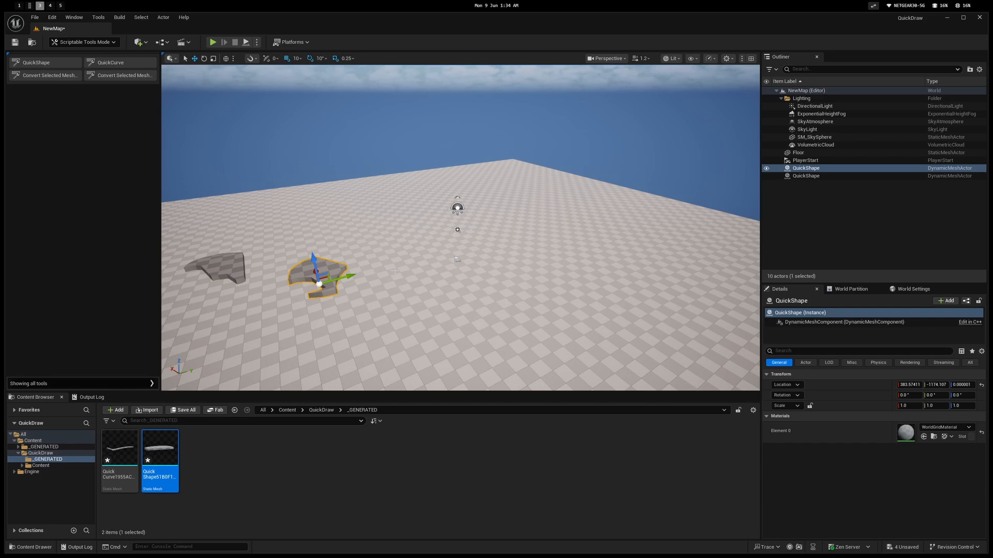
{"action": "middle_click_drag", "start_coordinate": [460, 228], "coordinate": [465, 237]}
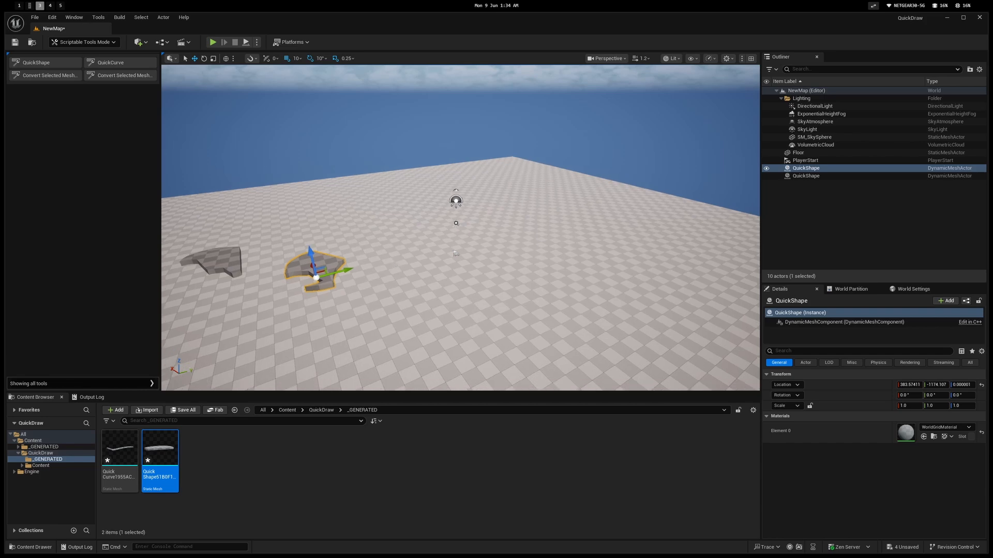
{"action": "left_click", "coordinate": [222, 255], "text": "ctrl"}
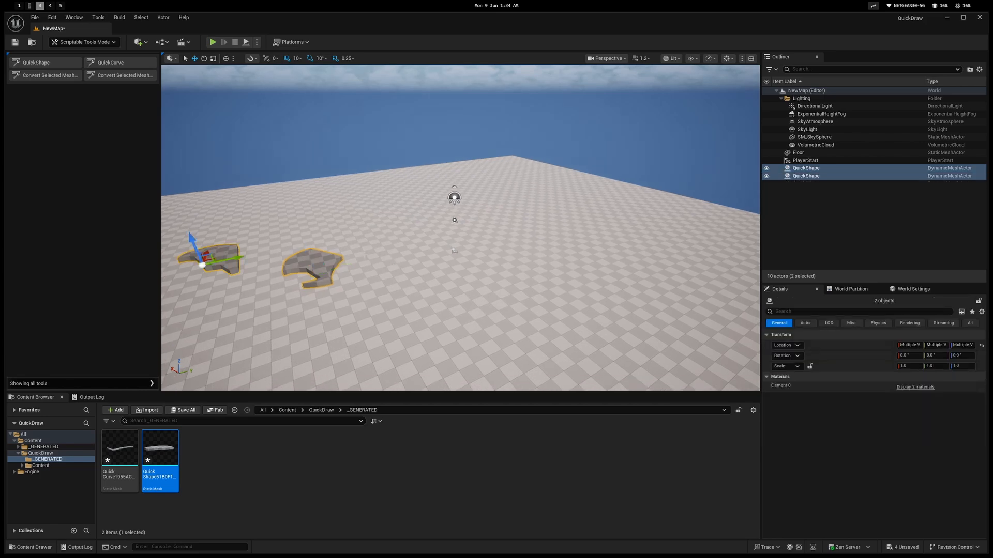
{"action": "key", "text": "Delete"}
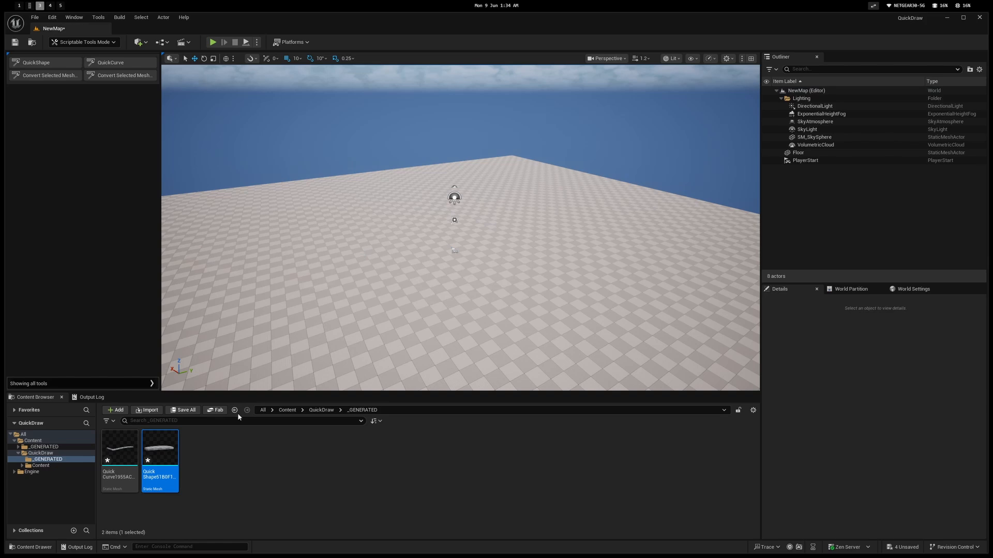
Open the QuickDraw folder, look into its Content subfolder, and return to the QuickDraw folder
{"action": "left_click", "coordinate": [41, 453]}
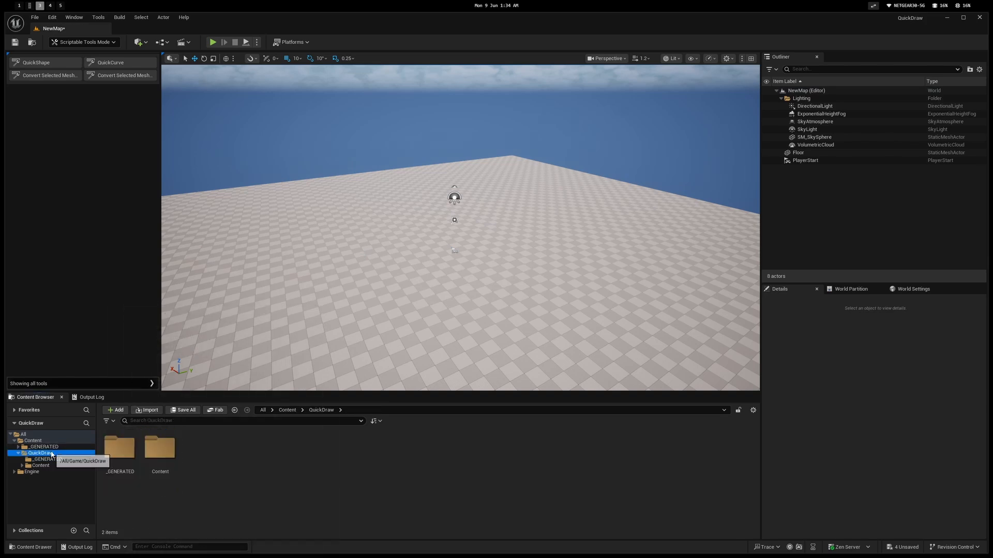
{"action": "double_click", "coordinate": [164, 454]}
{"action": "left_click", "coordinate": [321, 410]}
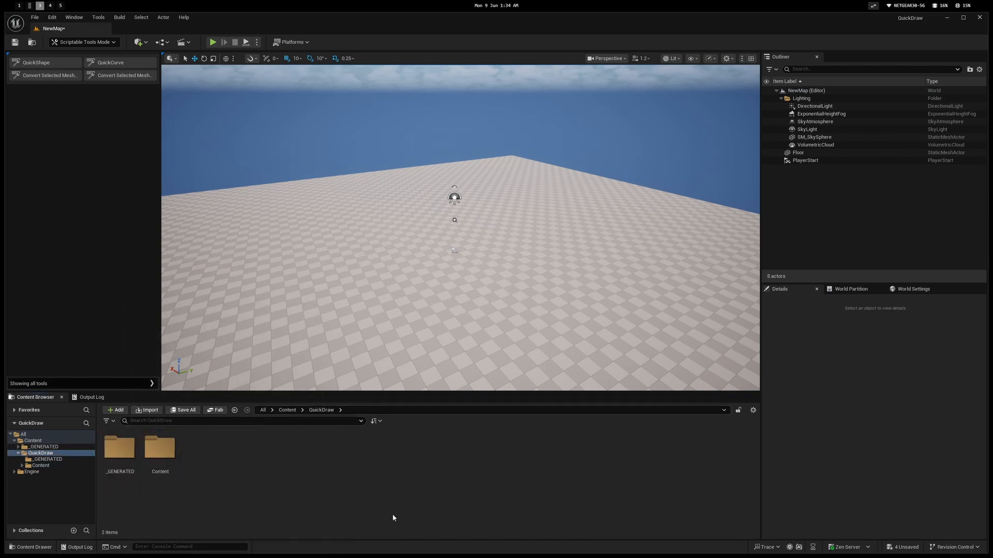
{"action": "right_click_drag", "start_coordinate": [557, 247], "coordinate": [514, 259]}
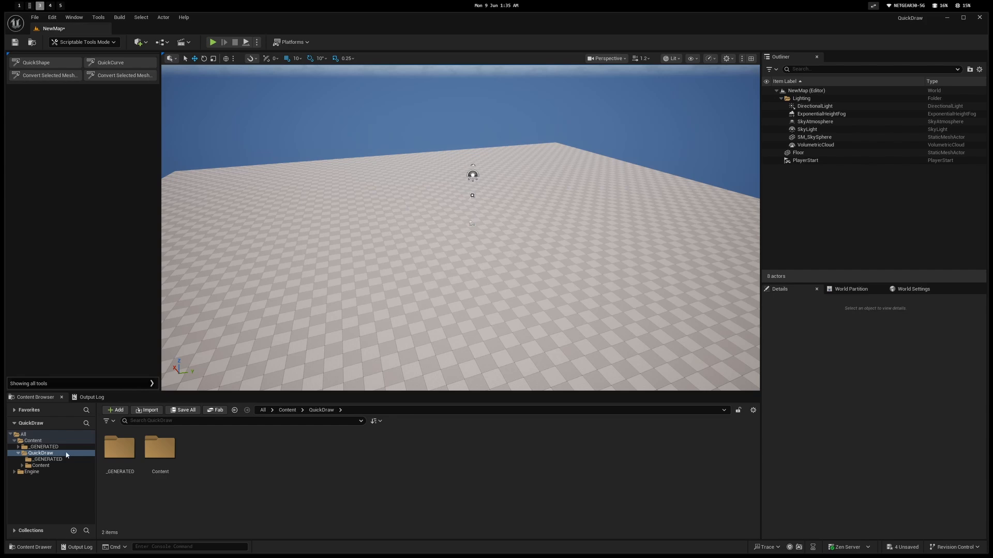
Try drawing a Lasso shape on the floor with QuickShape, undo it, and cancel the tool
{"action": "left_click", "coordinate": [45, 62]}
{"action": "left_click_drag", "start_coordinate": [308, 238], "coordinate": [255, 301]}
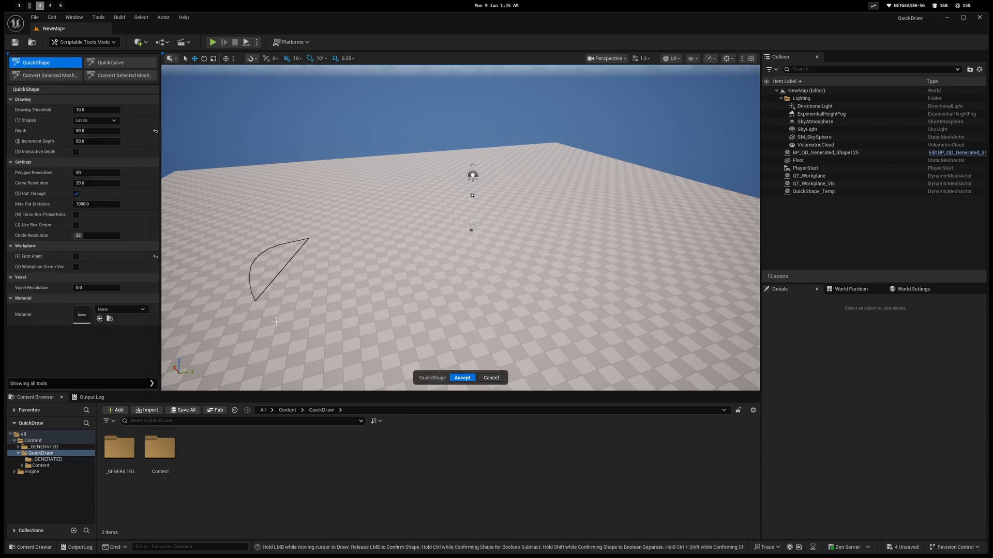
{"action": "key", "text": "ctrl+z"}
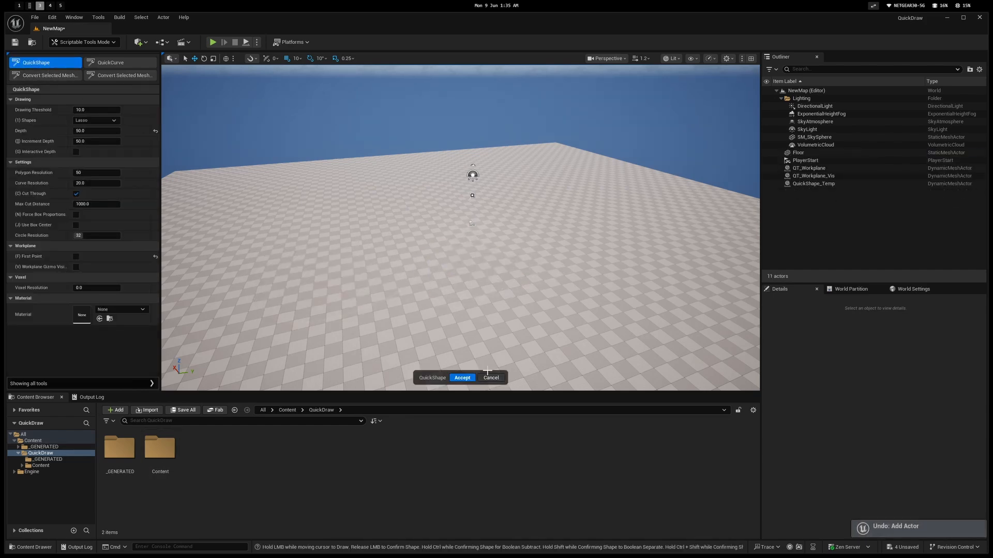
{"action": "left_click", "coordinate": [490, 377]}
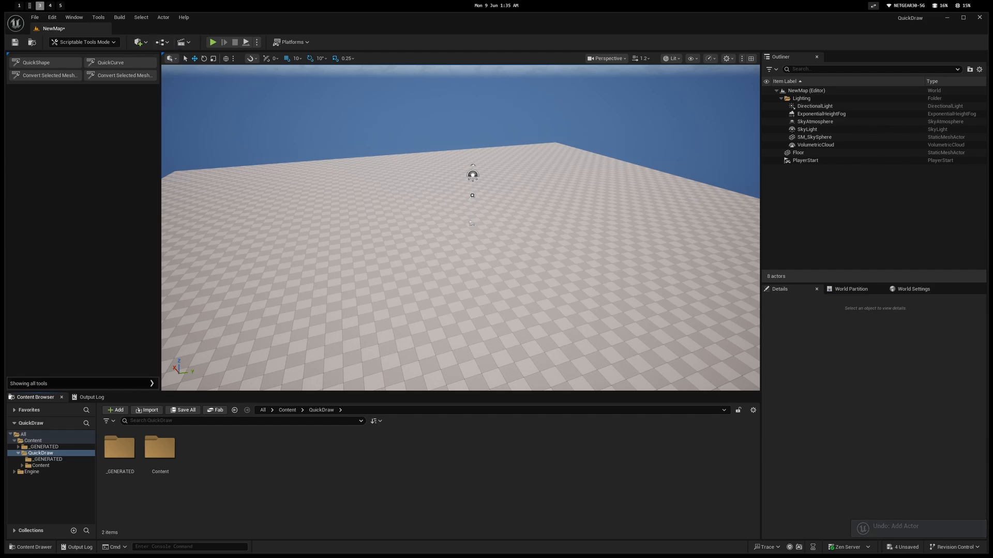
Go to the project's main Content folder and create a new level from the Basic template
{"action": "left_click", "coordinate": [263, 410]}
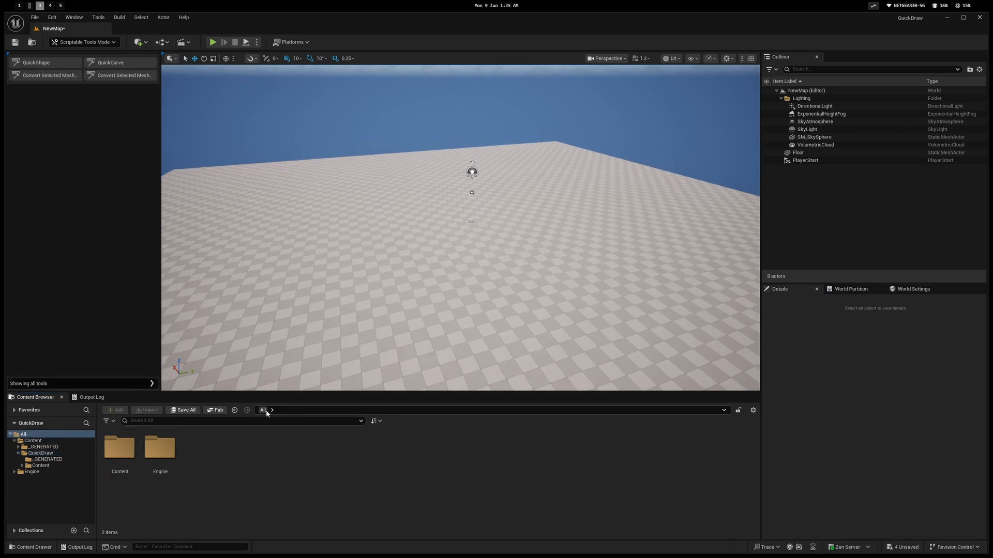
{"action": "left_click", "coordinate": [33, 440]}
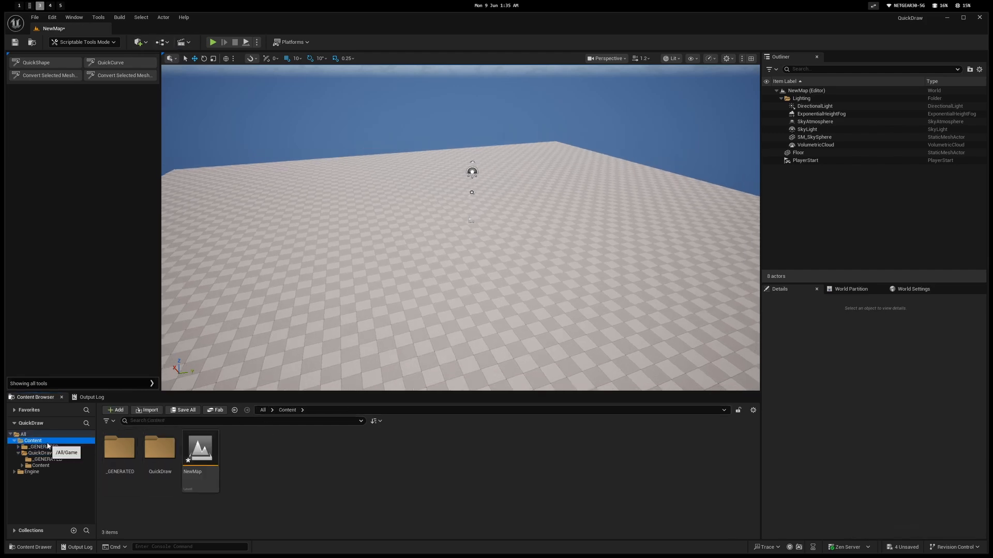
{"action": "left_click", "coordinate": [35, 18]}
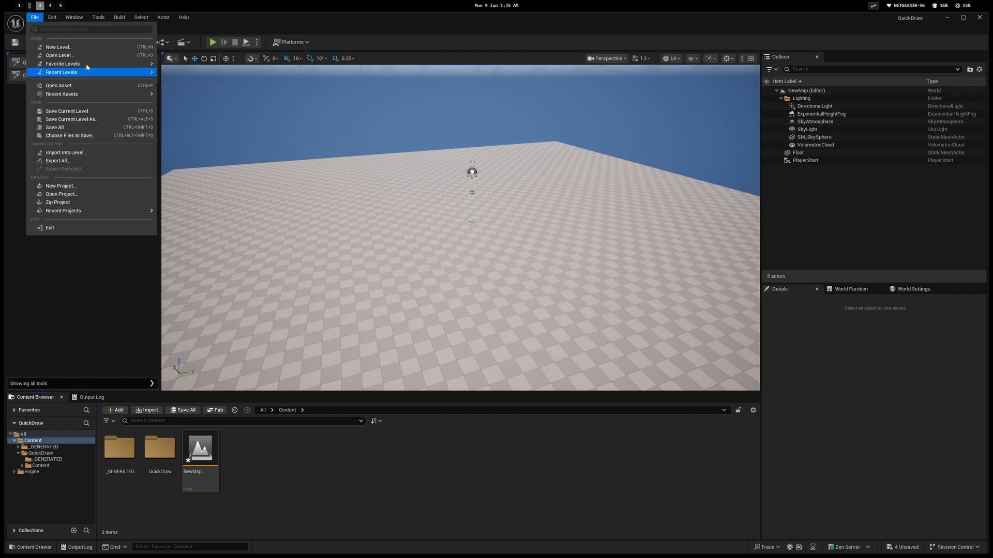
{"action": "left_click", "coordinate": [91, 48]}
{"action": "double_click", "coordinate": [607, 55]}
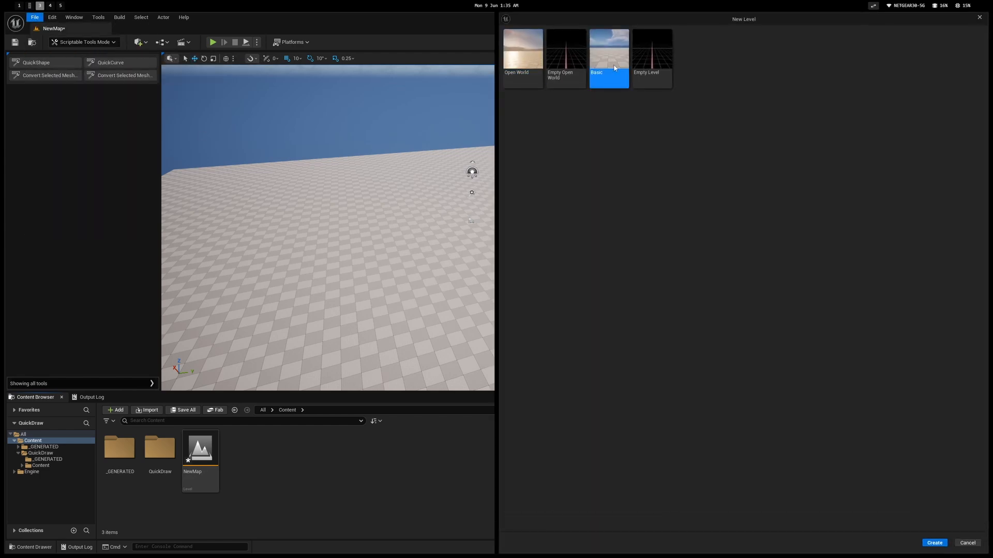
{"action": "left_click", "coordinate": [887, 543]}
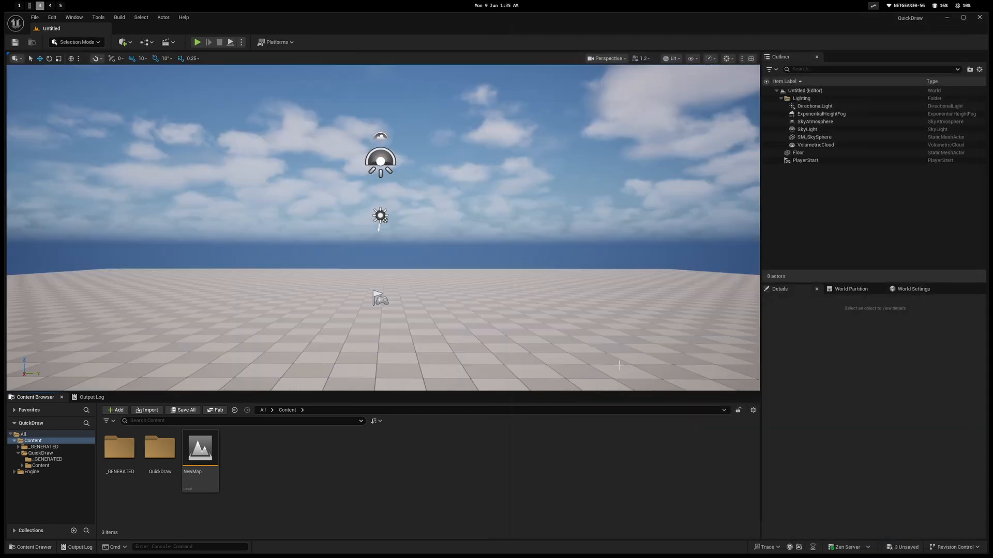
Save the new level as v01 in the Content folder, and save all remaining unsaved content
{"action": "key", "text": "ctrl+s"}
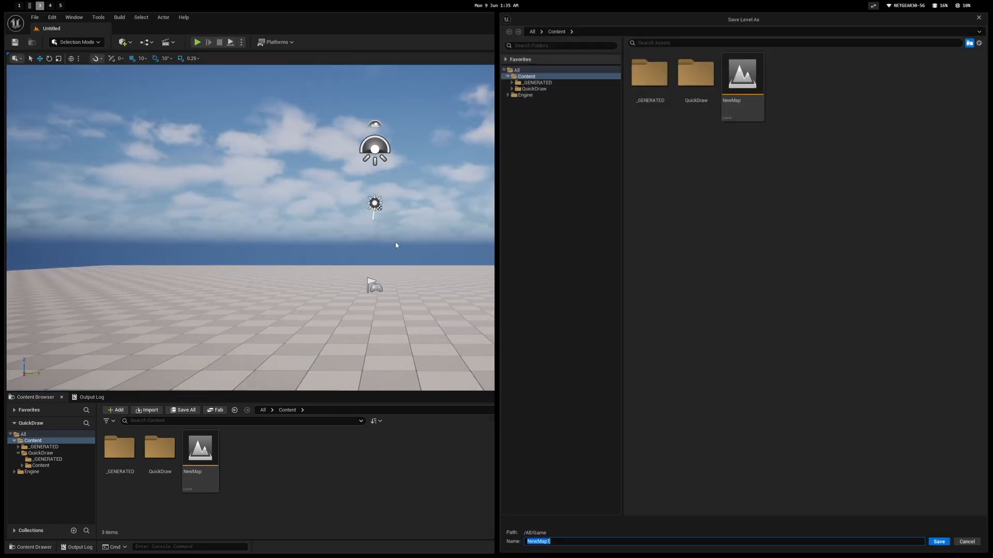
{"action": "type", "text": "v01"}
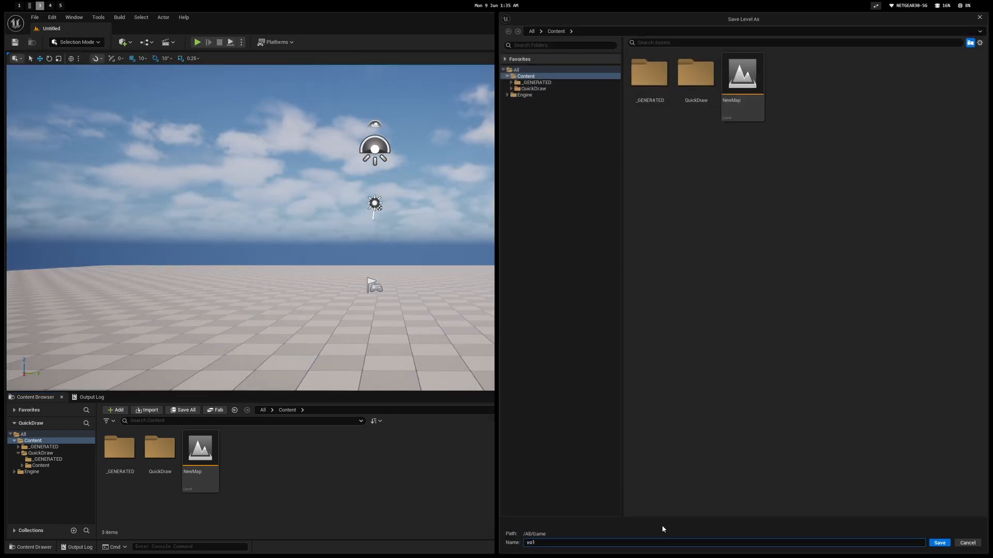
{"action": "key", "text": "Return"}
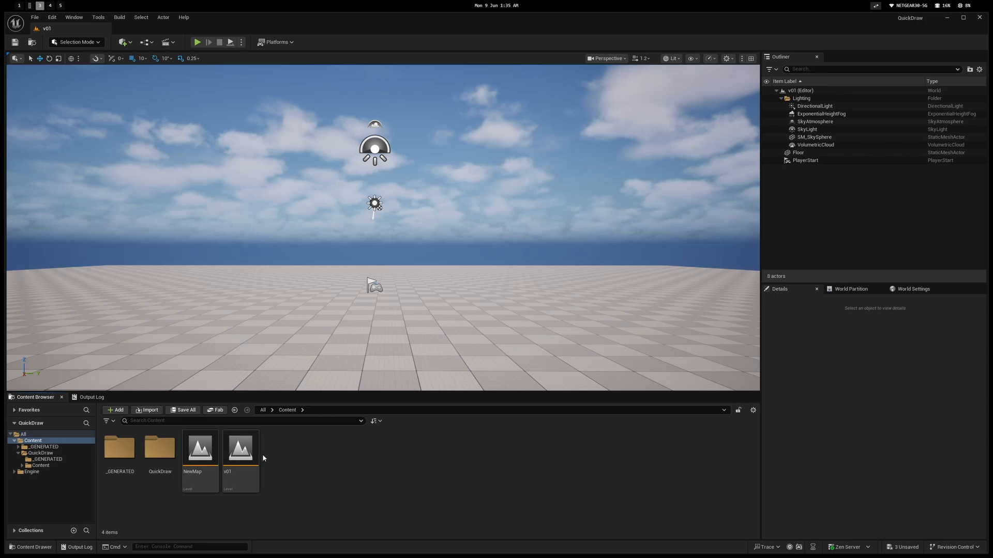
{"action": "left_click", "coordinate": [254, 455]}
{"action": "key", "text": "ctrl+shift+s"}
{"action": "left_click", "coordinate": [886, 545]}
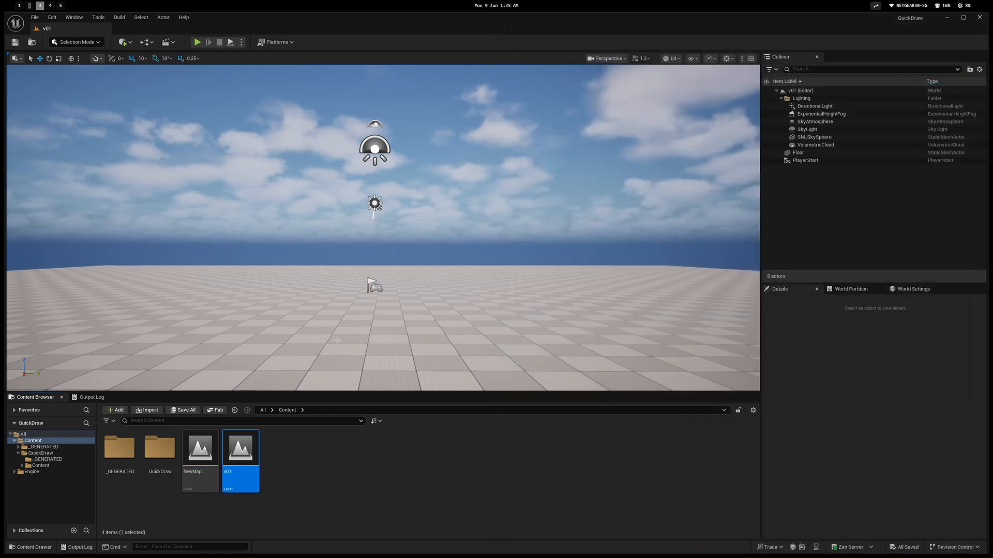
Clear the asset selection and switch from Selection Mode to Scriptable Tools Mode in the v01 level
{"action": "right_click_drag", "start_coordinate": [337, 340], "coordinate": [358, 370]}
{"action": "key", "text": "s"}
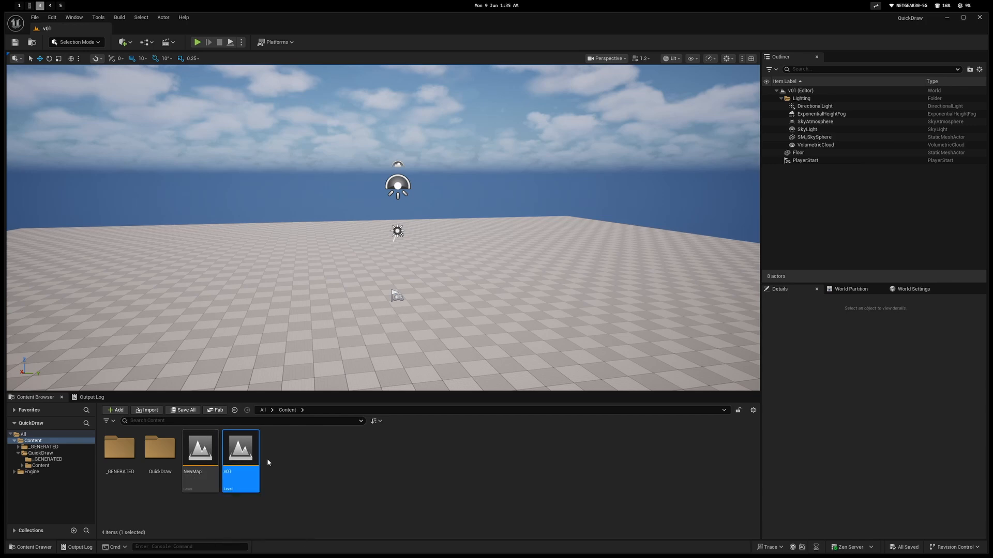
{"action": "left_click", "coordinate": [308, 458]}
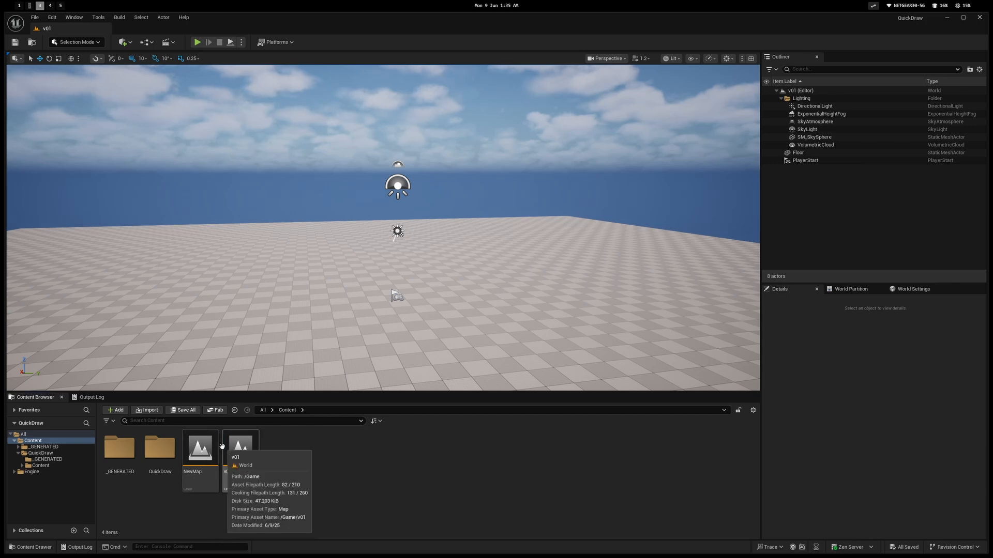
{"action": "middle_click_drag", "start_coordinate": [279, 351], "coordinate": [283, 358]}
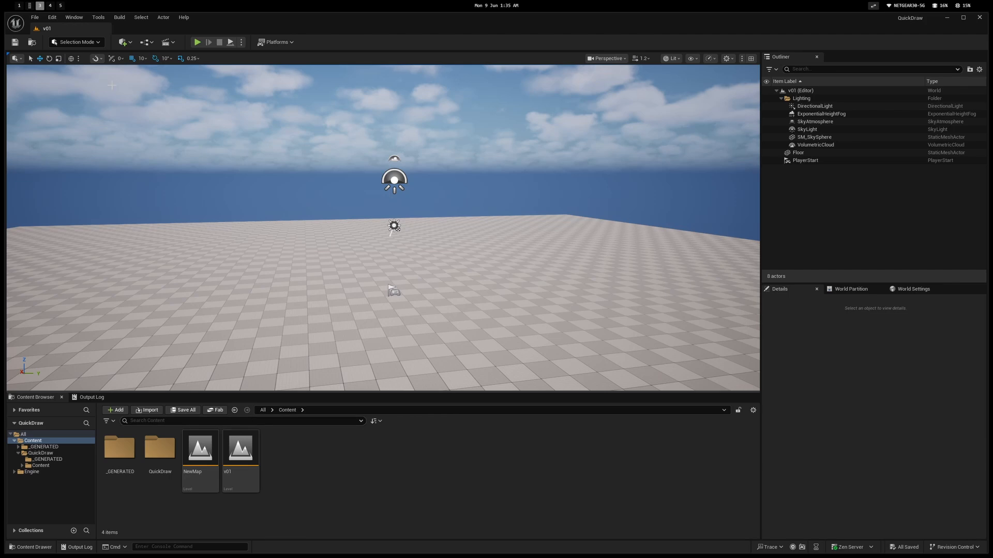
{"action": "left_click", "coordinate": [77, 42]}
{"action": "left_click", "coordinate": [77, 116]}
{"action": "scroll", "coordinate": [396, 272], "scroll_direction": "down", "scroll_amount": 3}
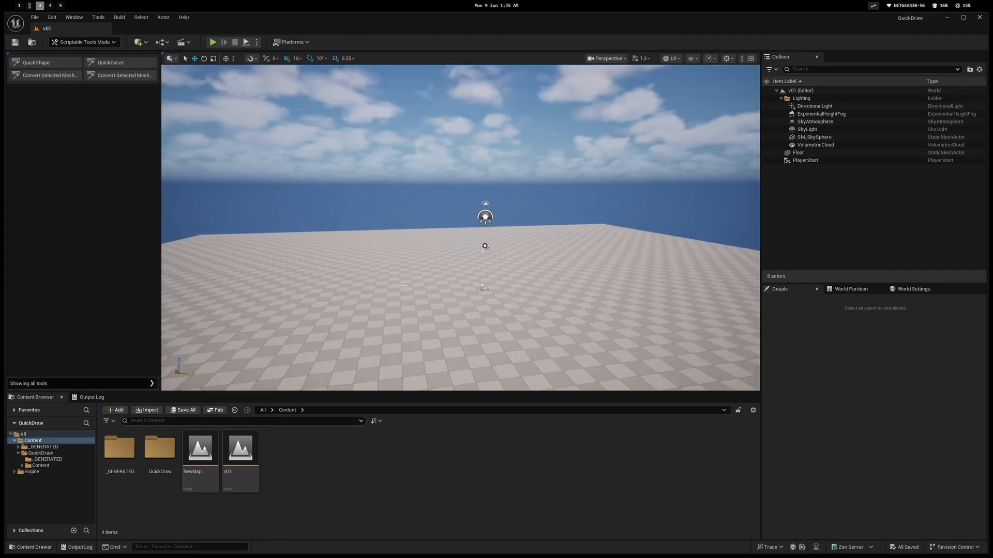
{"action": "middle_click_drag", "start_coordinate": [471, 278], "coordinate": [477, 293]}
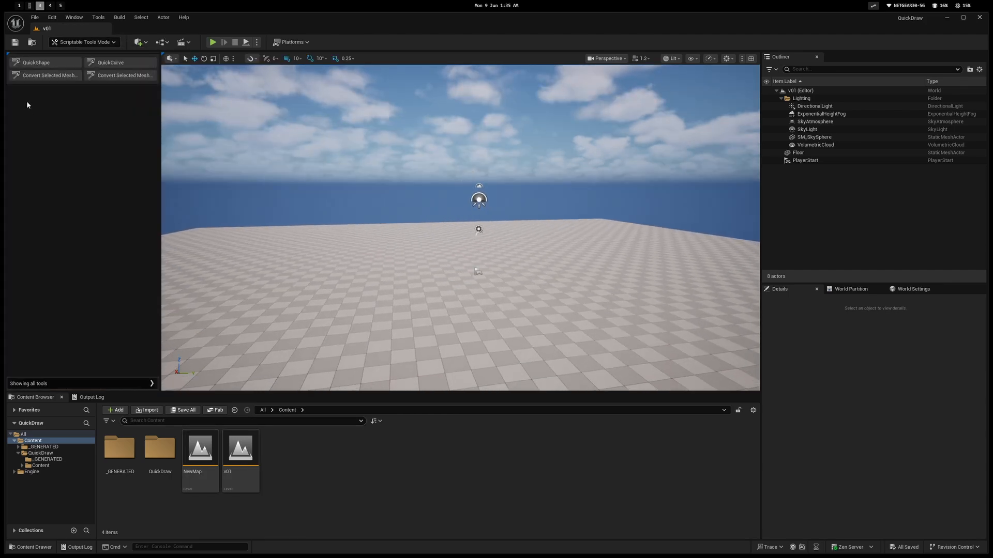
Try drawing a freeform Lasso mesh on the v01 level's floor with QuickShape, undo it, and exit the tool
{"action": "left_click", "coordinate": [44, 62]}
{"action": "mouse_move", "coordinate": [394, 248]}
{"action": "left_mouse_down"}
{"action": "mouse_move", "coordinate": [425, 301]}
{"action": "mouse_move", "coordinate": [377, 240]}
{"action": "left_mouse_up"}
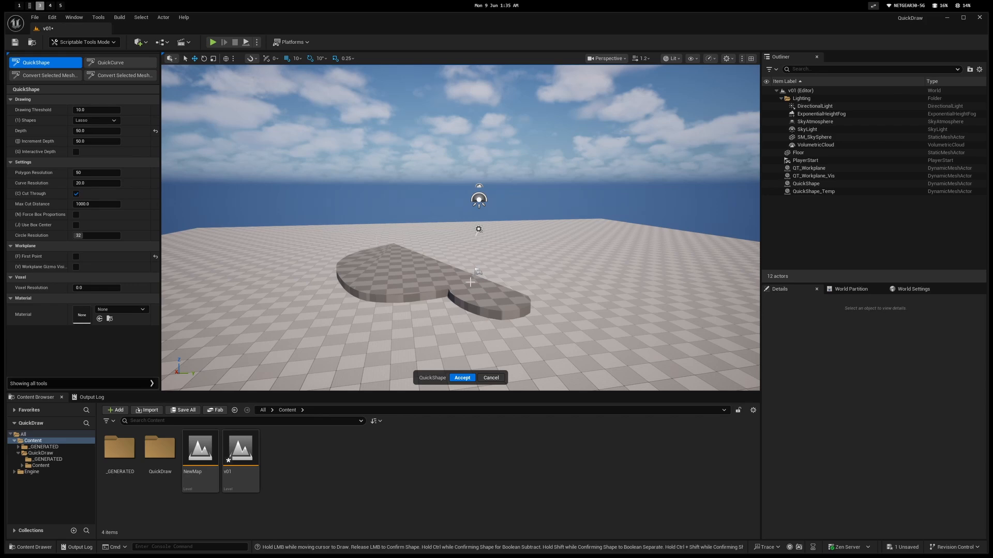
{"action": "key", "text": "ctrl+z"}
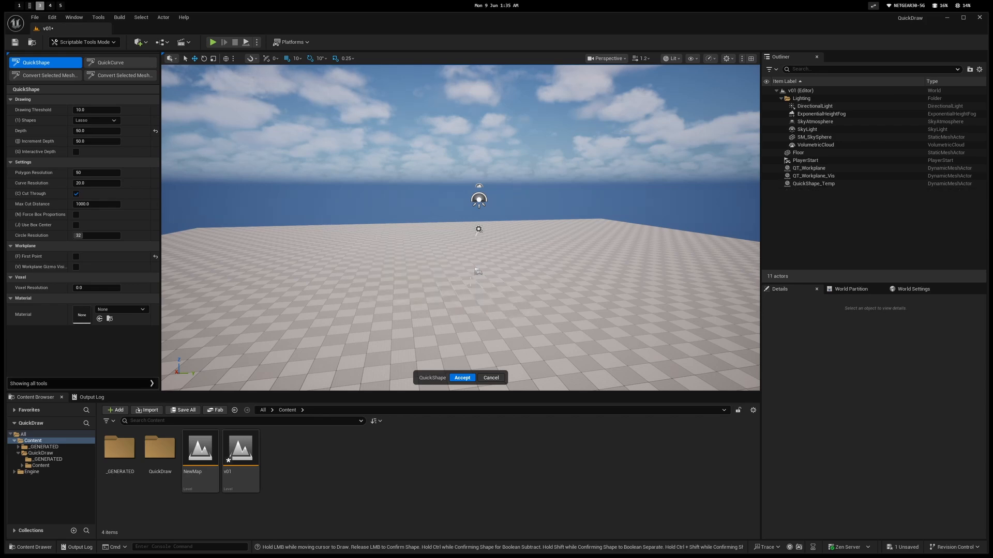
{"action": "left_click", "coordinate": [490, 377]}
Select the v01 level asset and save its changes
{"action": "left_click", "coordinate": [241, 450]}
{"action": "key", "text": "ctrl+s"}
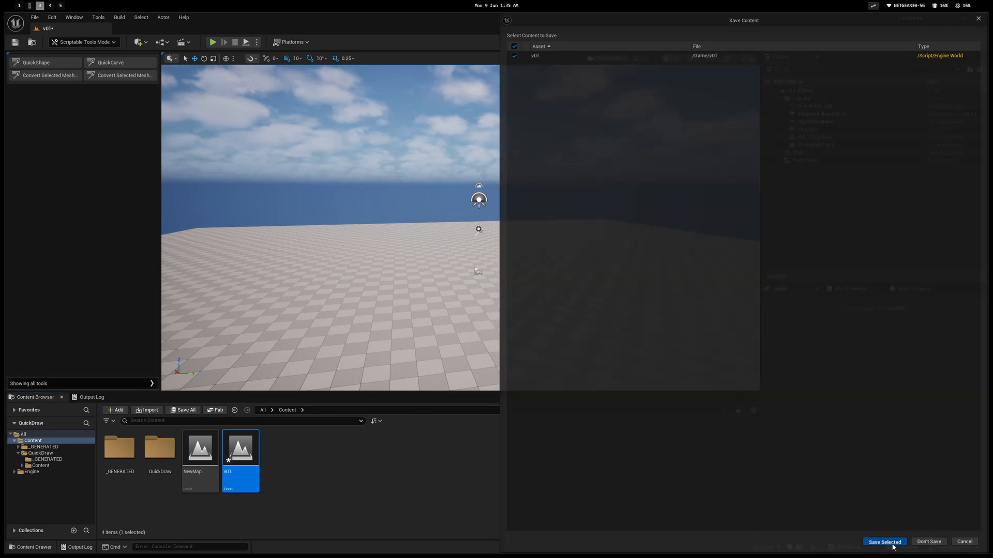
Save the v01 level's changes and switch from Selection Mode to Scriptable Tools Mode
{"action": "left_click", "coordinate": [884, 542]}
{"action": "left_click", "coordinate": [78, 43]}
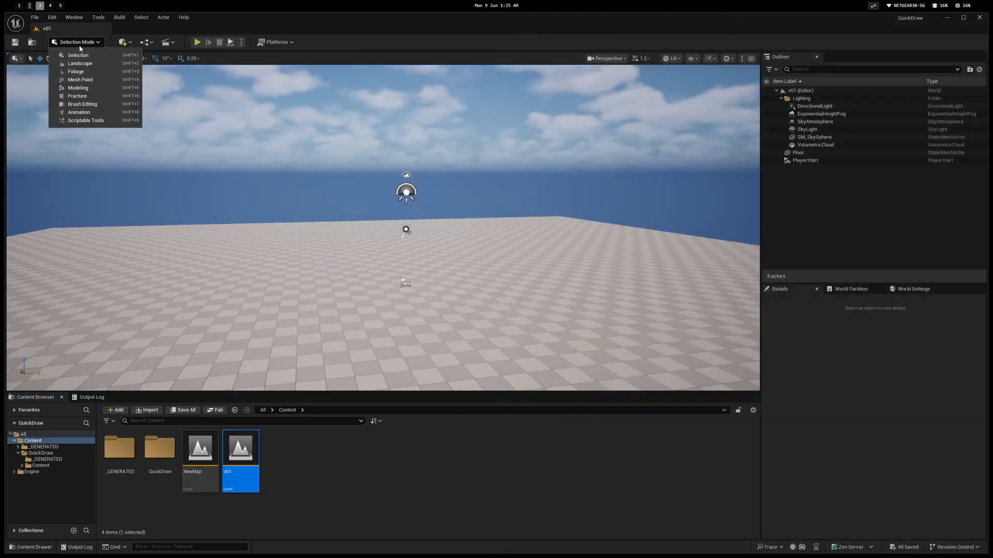
{"action": "left_click", "coordinate": [98, 120]}
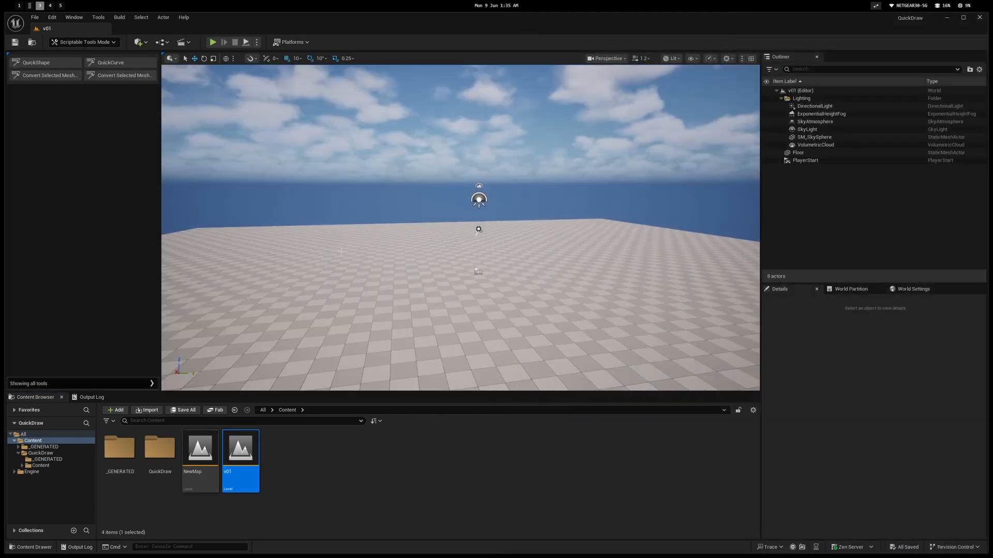
Use QuickShape to draw three stacked Lasso shapes of decreasing size on the floor at depth 50, and accept them
{"action": "right_click_drag", "start_coordinate": [341, 252], "coordinate": [384, 352]}
{"action": "key", "text": "w"}
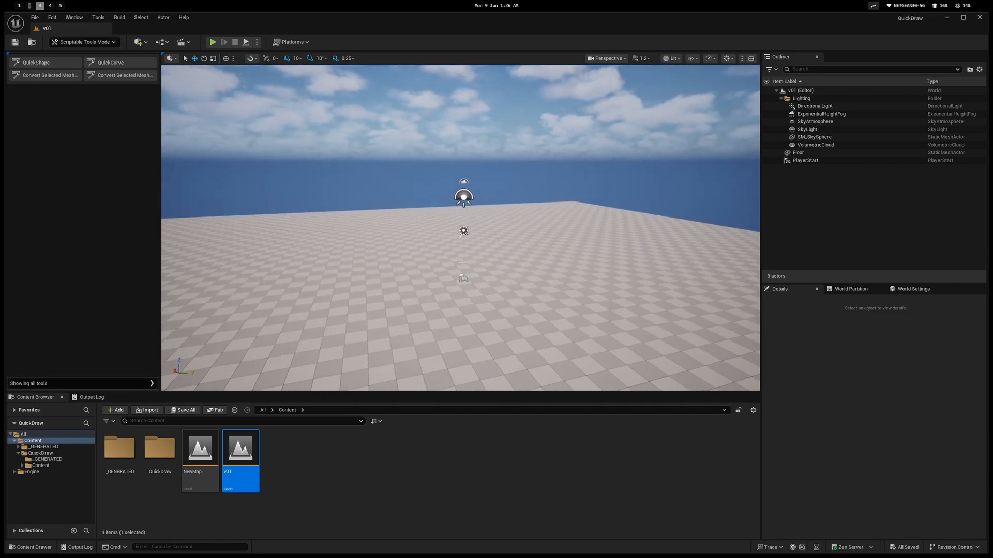
{"action": "right_click_drag", "start_coordinate": [462, 262], "coordinate": [467, 299]}
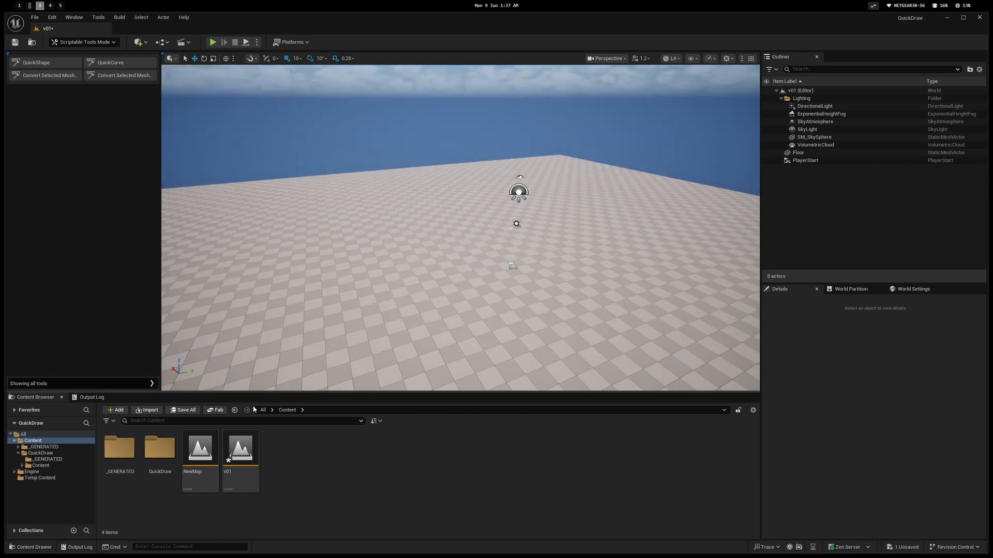
{"action": "left_click", "coordinate": [235, 454]}
{"action": "right_click_drag", "start_coordinate": [555, 288], "coordinate": [569, 289]}
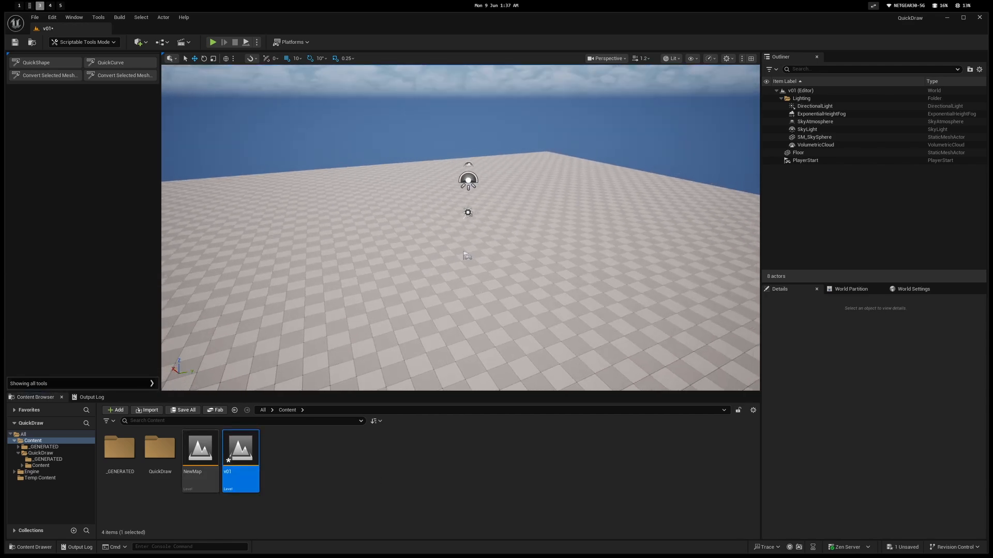
{"action": "left_click", "coordinate": [61, 61]}
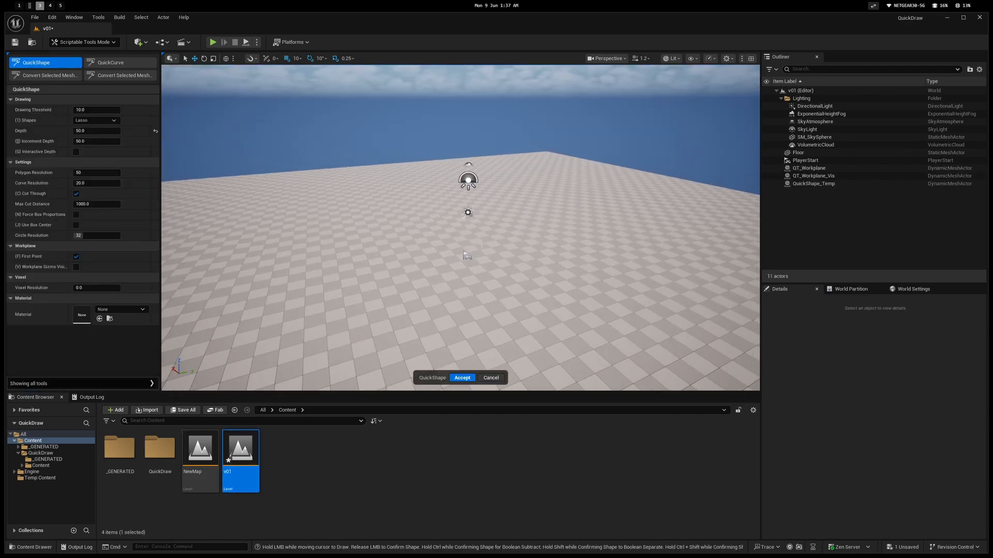
{"action": "mouse_move", "coordinate": [421, 251]}
{"action": "left_mouse_down"}
{"action": "mouse_move", "coordinate": [377, 262]}
{"action": "mouse_move", "coordinate": [503, 242]}
{"action": "mouse_move", "coordinate": [558, 286]}
{"action": "mouse_move", "coordinate": [519, 257]}
{"action": "mouse_move", "coordinate": [435, 270]}
{"action": "mouse_move", "coordinate": [510, 279]}
{"action": "left_mouse_up"}
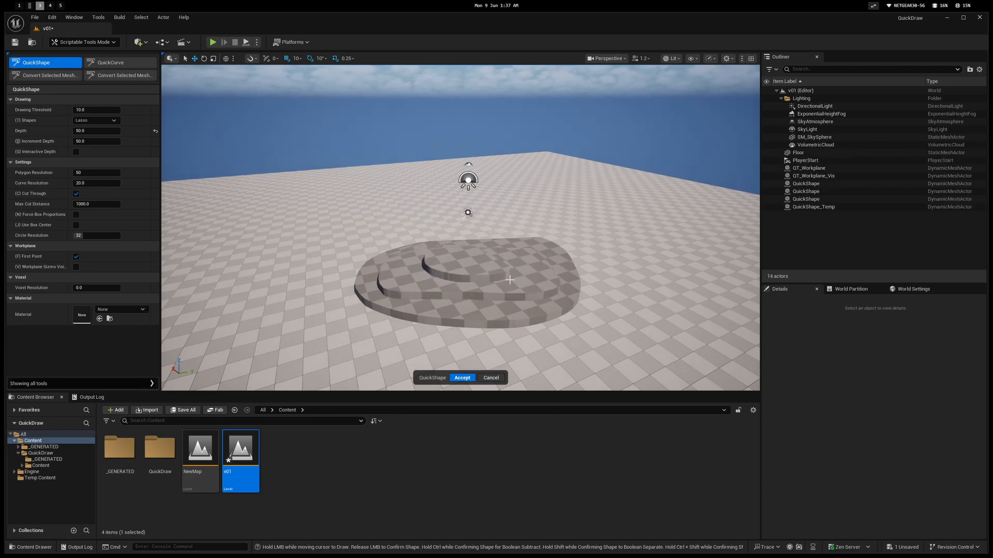
{"action": "left_click", "coordinate": [463, 377]}
Create a level instance from the three QuickShape actors with External Actors and the Center Min Z pivot, saving it as DESIGN in Content
{"action": "left_click", "coordinate": [806, 169]}
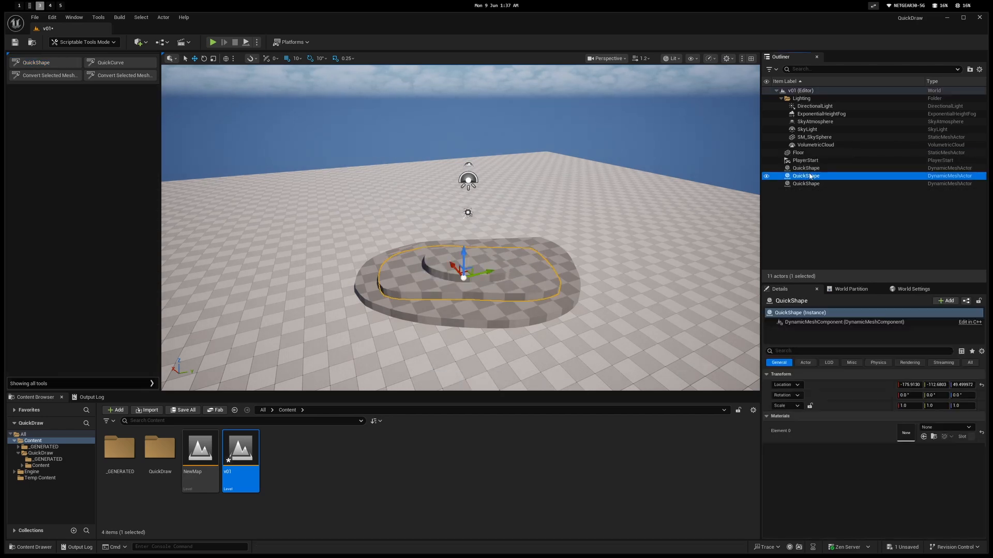
{"action": "left_click", "coordinate": [807, 184], "text": "shift"}
{"action": "right_click", "coordinate": [808, 186]}
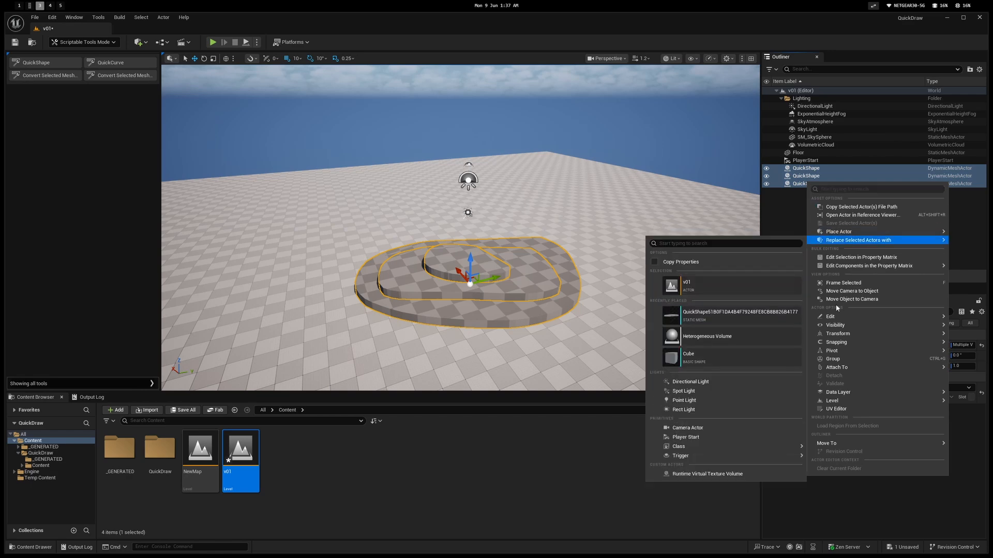
{"action": "mouse_move", "coordinate": [832, 400]}
{"action": "left_click", "coordinate": [764, 412]}
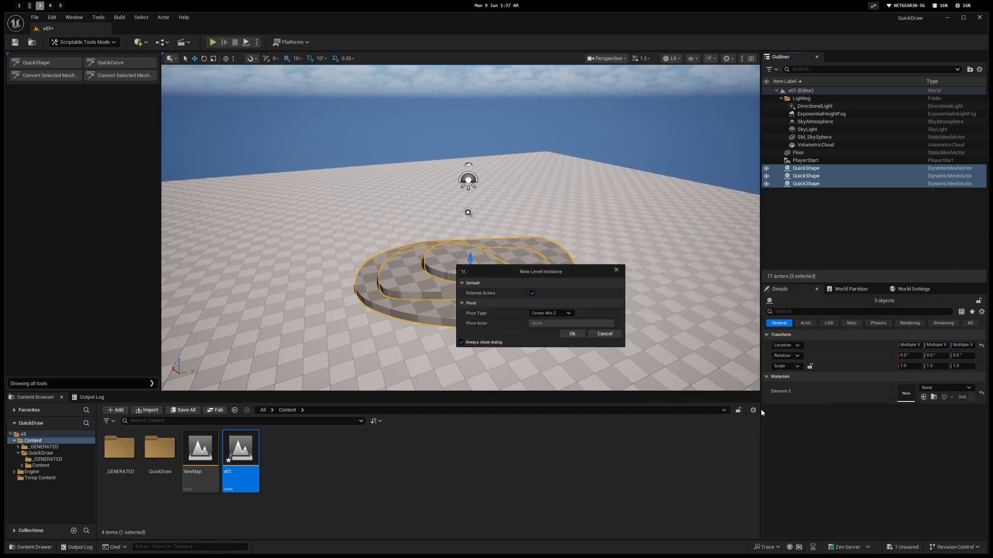
{"action": "left_click", "coordinate": [571, 333]}
{"action": "type", "text": "DE"}
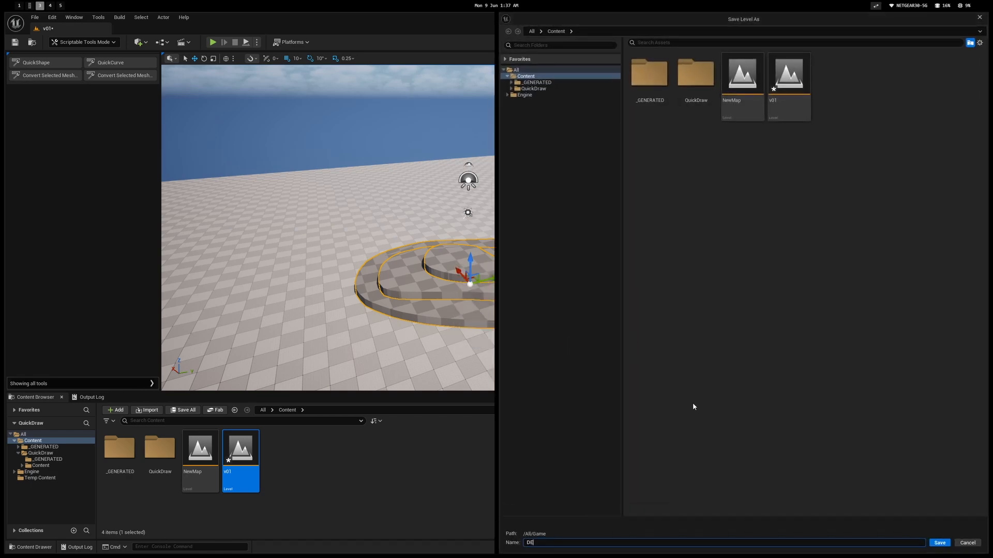
{"action": "type", "text": "SIGN"}
{"action": "key", "text": "Return"}
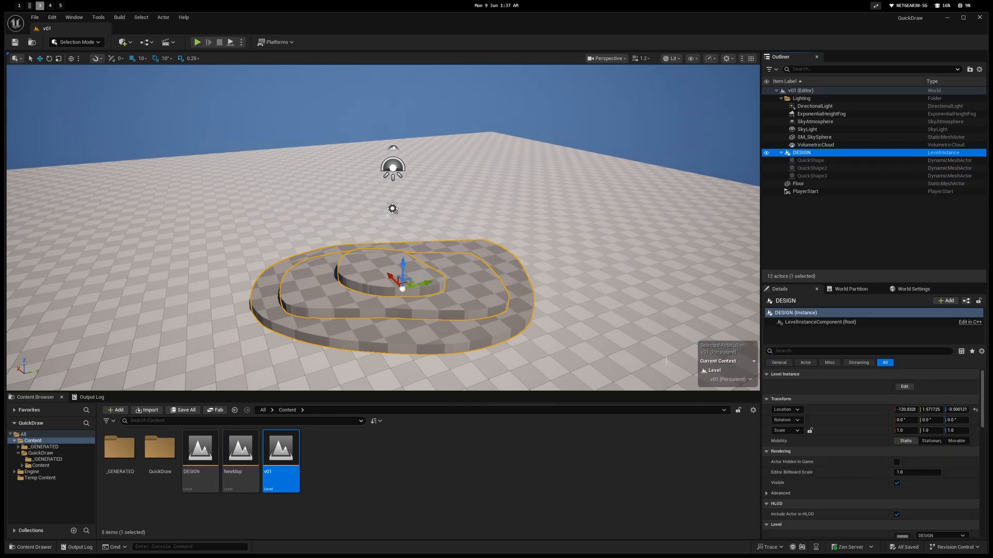
Open the DESIGN level instance for editing and switch to Scriptable Tools Mode
{"action": "left_click", "coordinate": [840, 224]}
{"action": "left_click", "coordinate": [818, 154]}
{"action": "key", "text": "ctrl+e"}
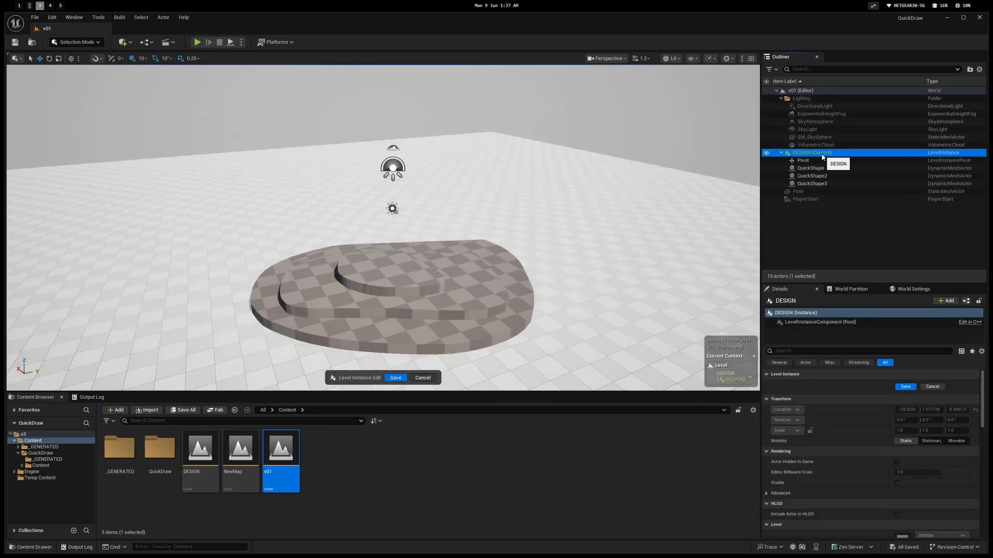
{"action": "left_click", "coordinate": [398, 278]}
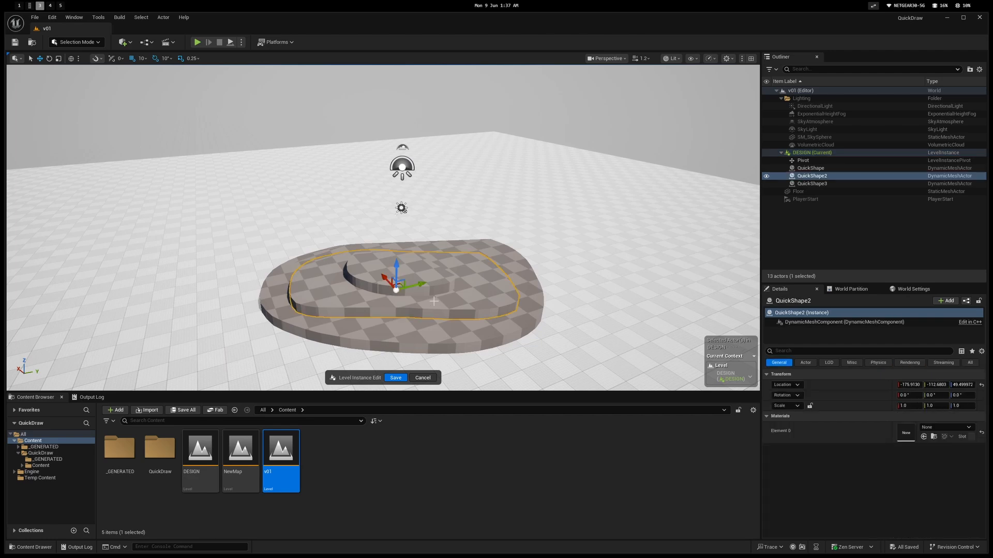
{"action": "left_click", "coordinate": [70, 43]}
{"action": "left_click", "coordinate": [83, 122]}
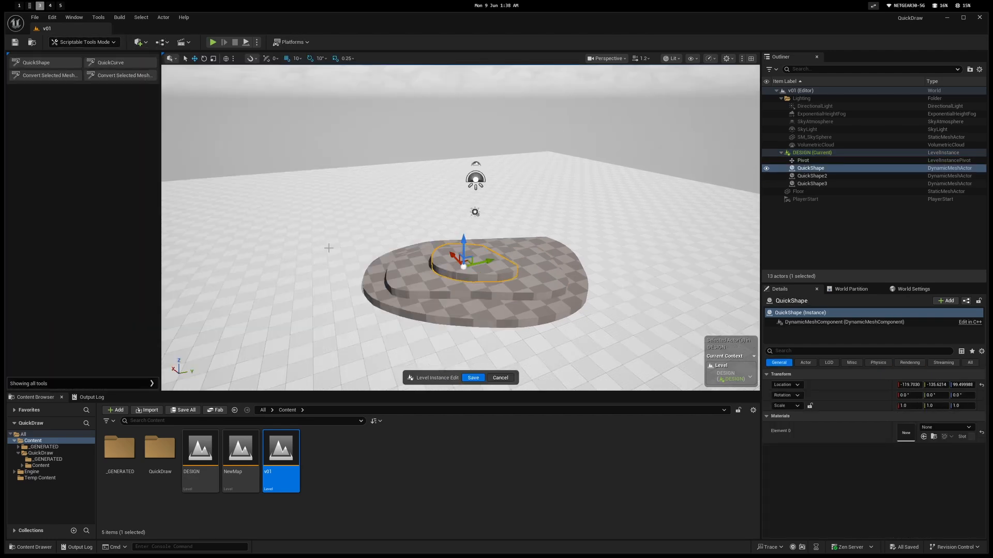
Add a small QuickShape Lasso shape at depth 50 on top of the stack, accept it, and save the level instance
{"action": "left_click", "coordinate": [47, 64]}
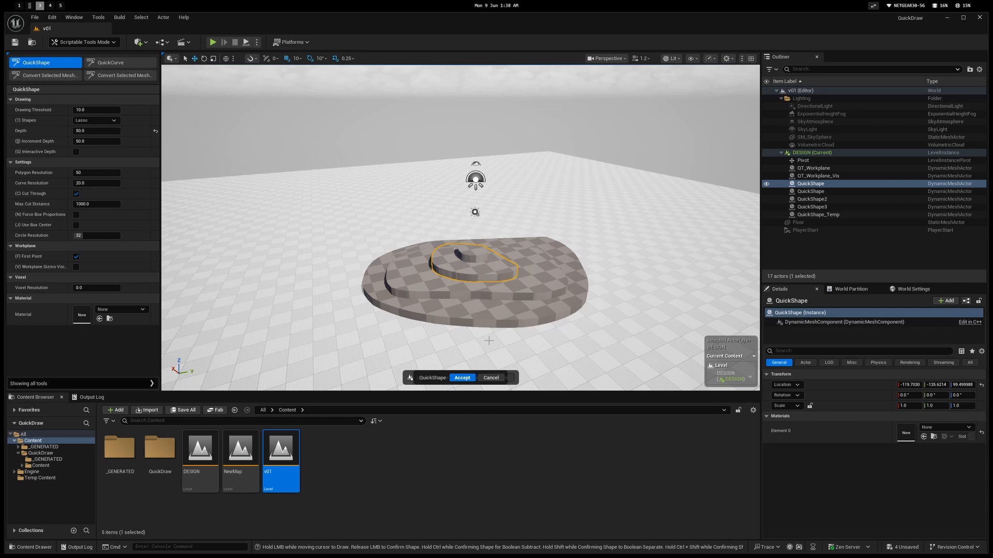
{"action": "left_click", "coordinate": [464, 378]}
{"action": "left_click", "coordinate": [473, 378]}
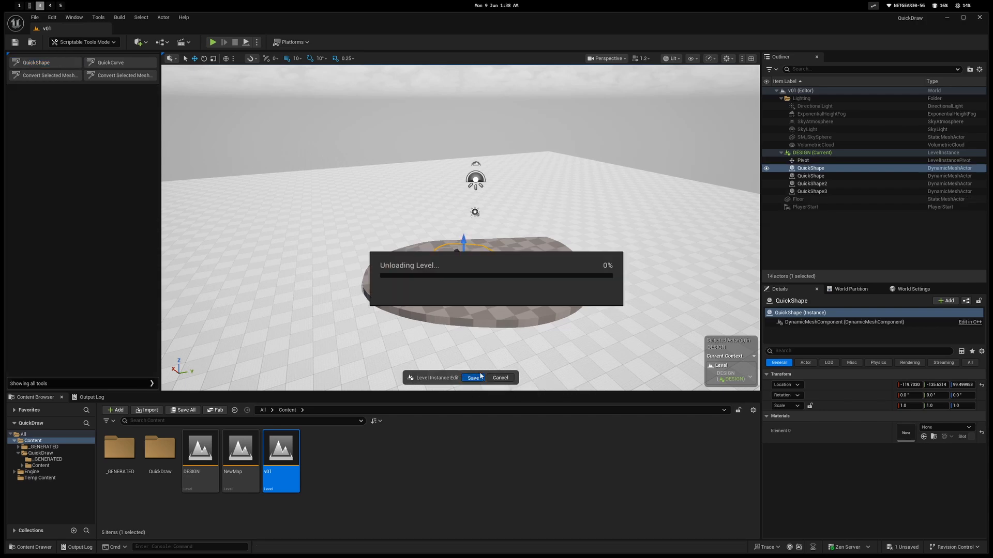
Try moving the whole DESIGN level instance in the v01 level, and undo the move
{"action": "left_click", "coordinate": [810, 146]}
{"action": "left_click", "coordinate": [809, 153]}
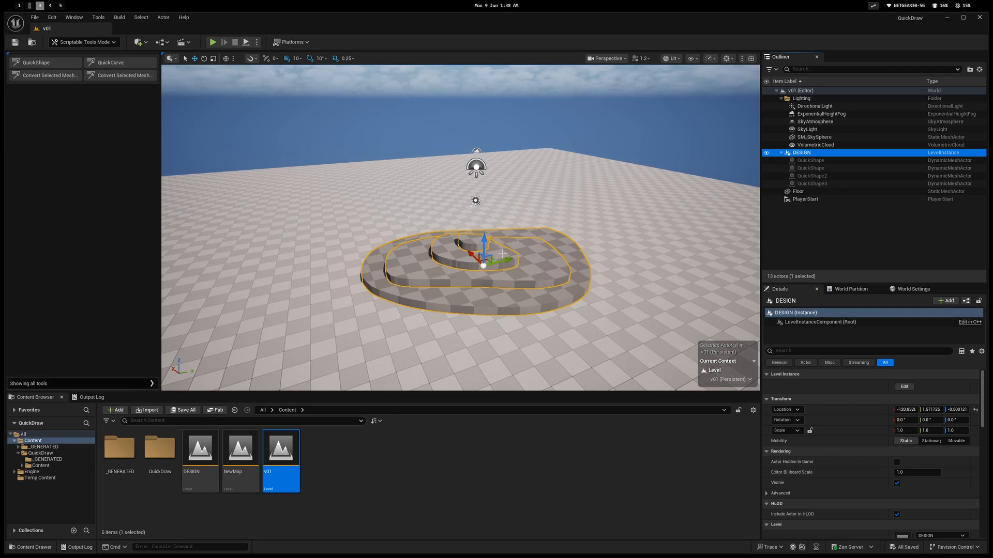
{"action": "mouse_move", "coordinate": [487, 262]}
{"action": "left_mouse_down"}
{"action": "mouse_move", "coordinate": [519, 268]}
{"action": "mouse_move", "coordinate": [481, 256]}
{"action": "left_mouse_up"}
{"action": "key", "text": "ctrl+z"}
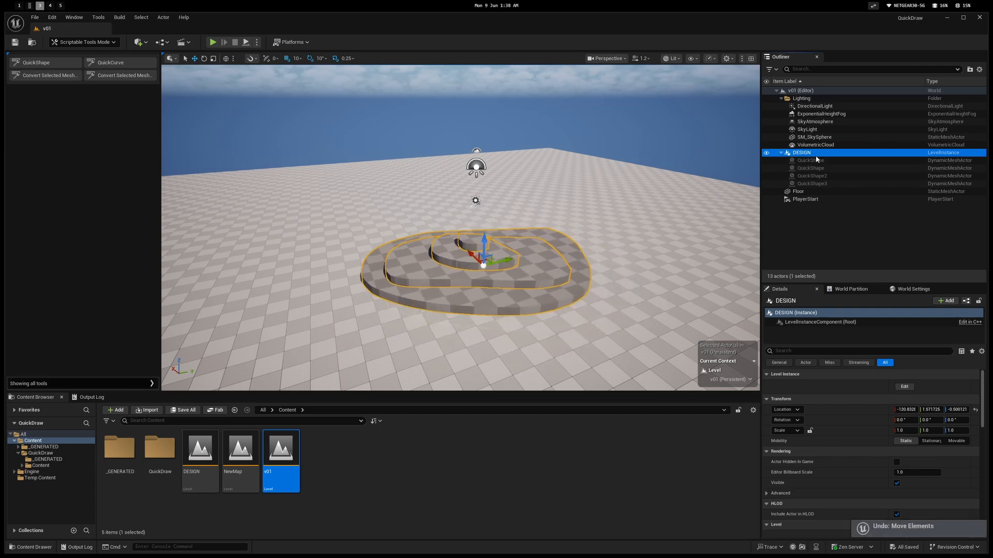
Edit DESIGN again, draw a tall QuickShape Lasso block about 394 deep beyond the stack, accept it, and save the level instance
{"action": "double_click", "coordinate": [815, 155]}
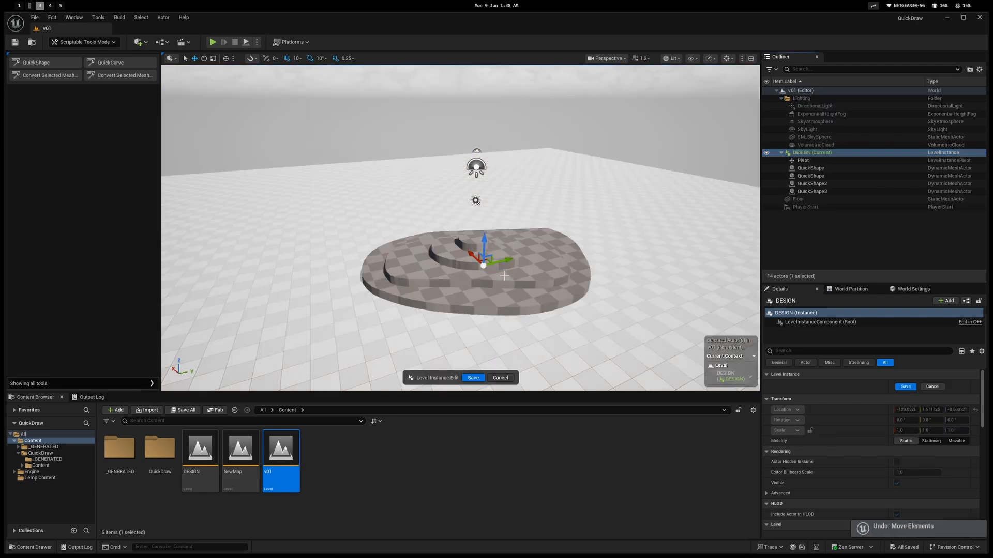
{"action": "left_click", "coordinate": [35, 64]}
{"action": "left_click_drag", "start_coordinate": [90, 131], "coordinate": [140, 131]}
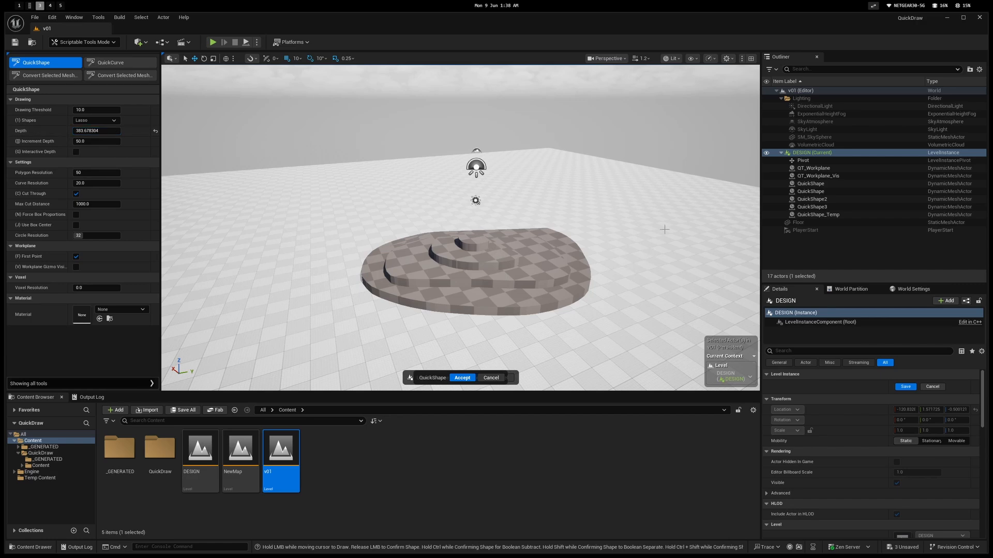
{"action": "left_click_drag", "start_coordinate": [664, 229], "coordinate": [702, 226]}
{"action": "left_click", "coordinate": [456, 378]}
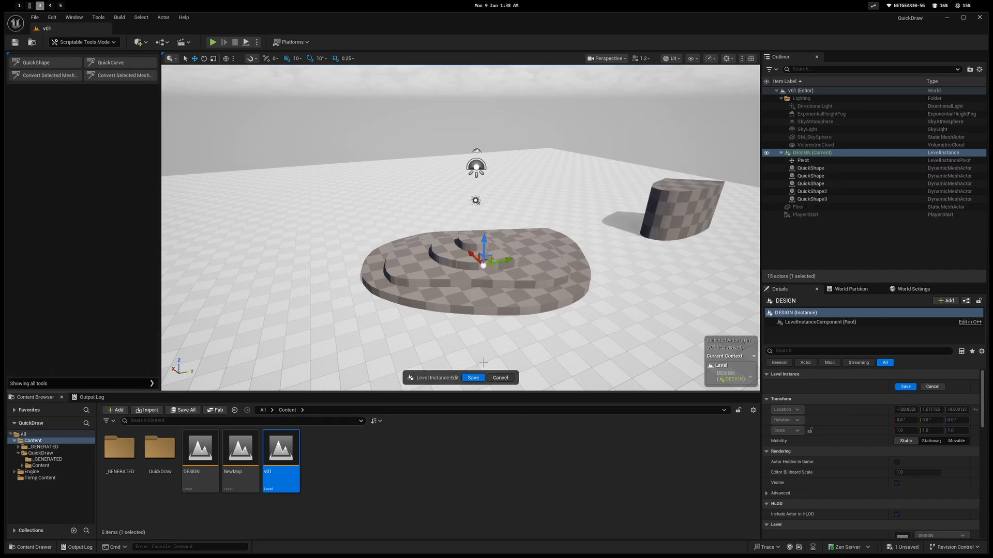
{"action": "left_click", "coordinate": [477, 379]}
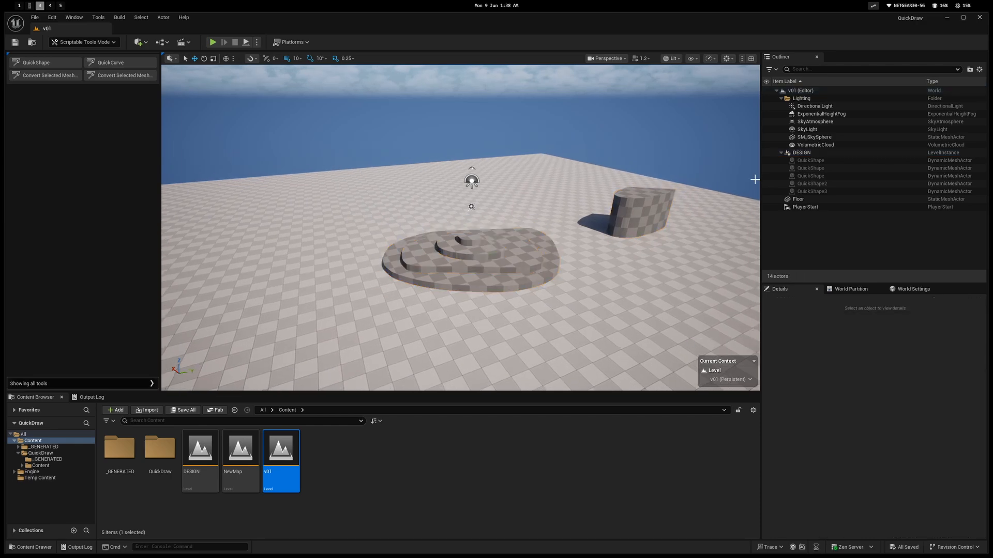
Collapse DESIGN's actor list and open the NewMap level
{"action": "left_click", "coordinate": [781, 152]}
{"action": "left_click", "coordinate": [454, 447]}
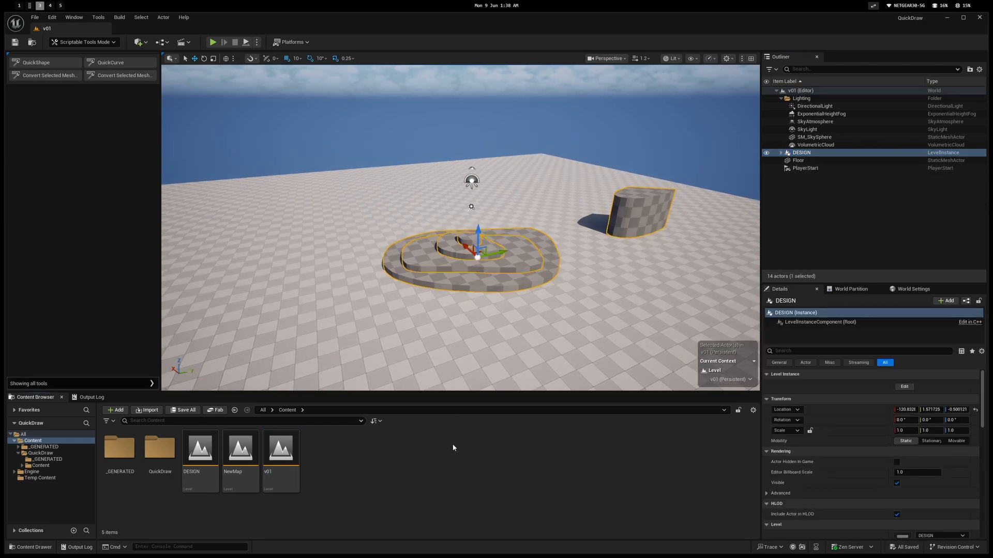
{"action": "left_click", "coordinate": [239, 450]}
{"action": "double_click", "coordinate": [239, 450]}
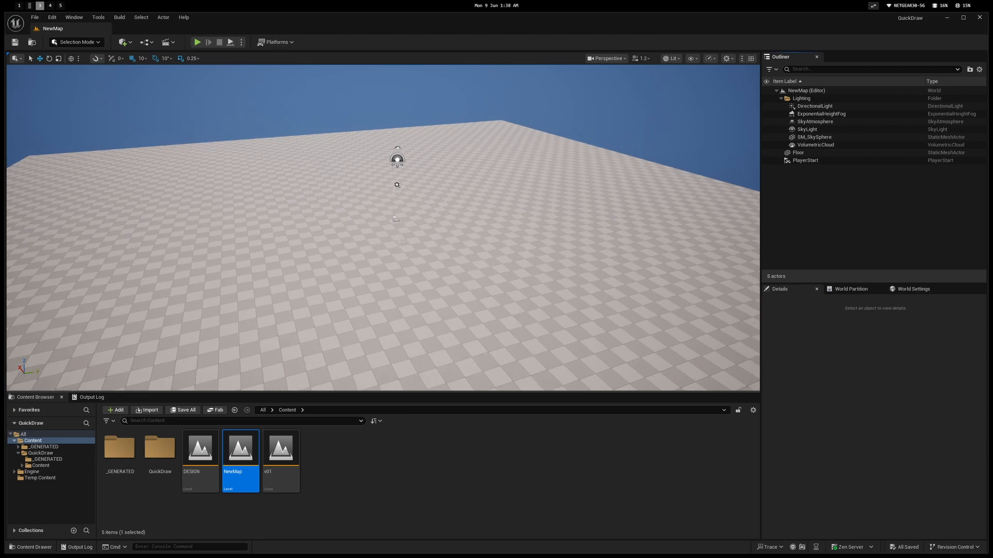
Place the DESIGN level on NewMap's floor and move a duplicate of it to about X -570, Y 410
{"action": "left_click", "coordinate": [198, 449]}
{"action": "left_click_drag", "start_coordinate": [304, 232], "coordinate": [478, 247]}
{"action": "key", "text": "ctrl+d"}
{"action": "key", "text": "s"}
{"action": "mouse_move", "coordinate": [477, 247]}
{"action": "right_mouse_down"}
{"action": "mouse_move", "coordinate": [455, 261]}
{"action": "mouse_move", "coordinate": [465, 249]}
{"action": "right_mouse_up"}
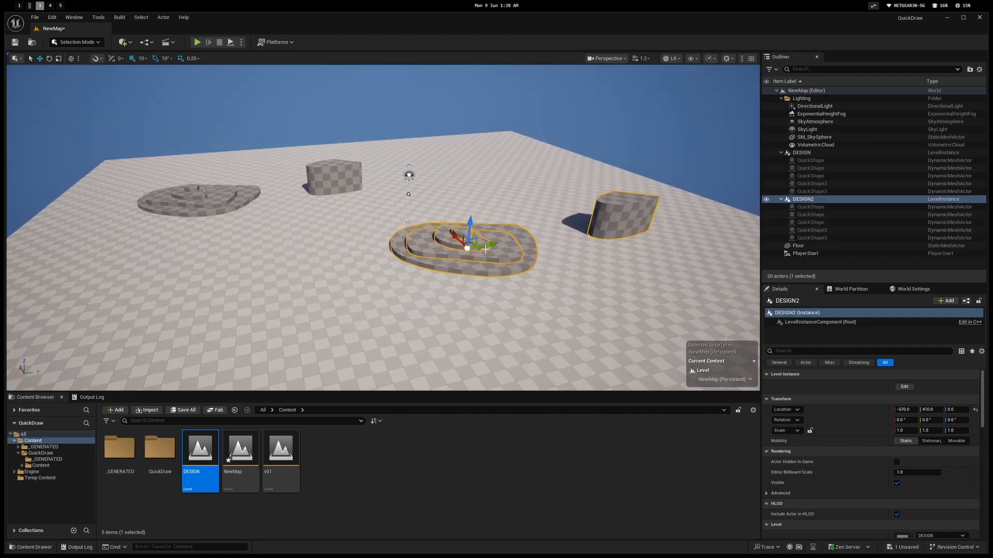
Duplicate the second DESIGN instance, move the copy to the floor's foreground, rotate it, and clear the selection
{"action": "key", "text": "ctrl+d"}
{"action": "left_click_drag", "start_coordinate": [473, 244], "coordinate": [243, 373]}
{"action": "key", "text": "s"}
{"action": "mouse_move", "coordinate": [261, 328]}
{"action": "right_mouse_down"}
{"action": "mouse_move", "coordinate": [248, 331]}
{"action": "mouse_move", "coordinate": [261, 327]}
{"action": "right_mouse_up"}
{"action": "key", "text": "e"}
{"action": "left_click_drag", "start_coordinate": [290, 330], "coordinate": [251, 350]}
{"action": "key", "text": "w"}
{"action": "key", "text": "Escape"}
{"action": "middle_click_drag", "start_coordinate": [331, 310], "coordinate": [305, 305]}
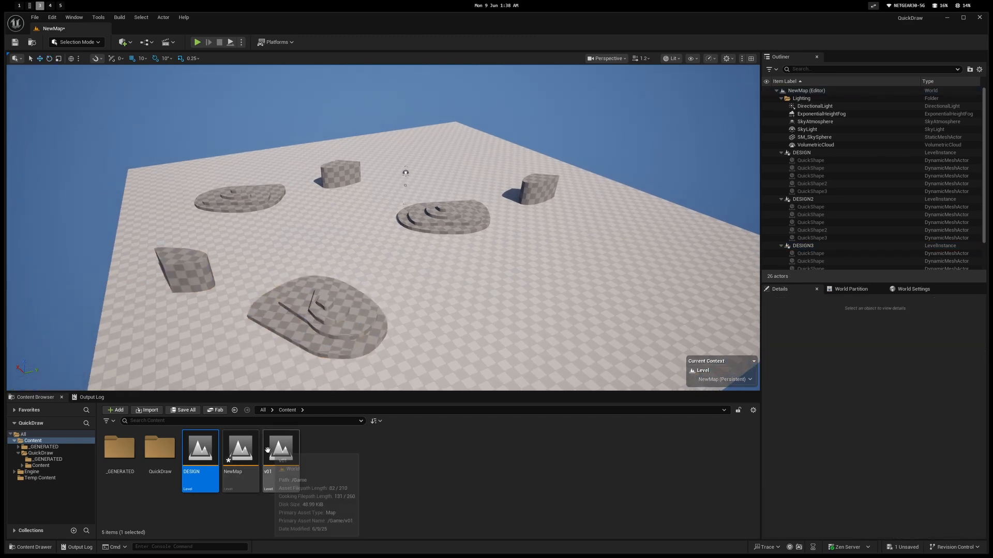
Reopen the v01 level, saving the changes to NewMap
{"action": "double_click", "coordinate": [268, 450]}
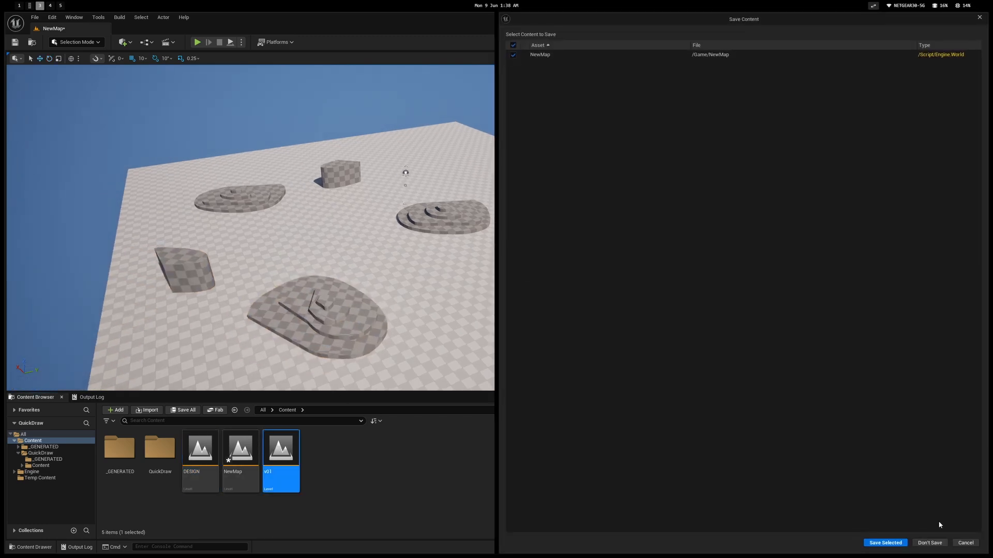
{"action": "left_click", "coordinate": [885, 542]}
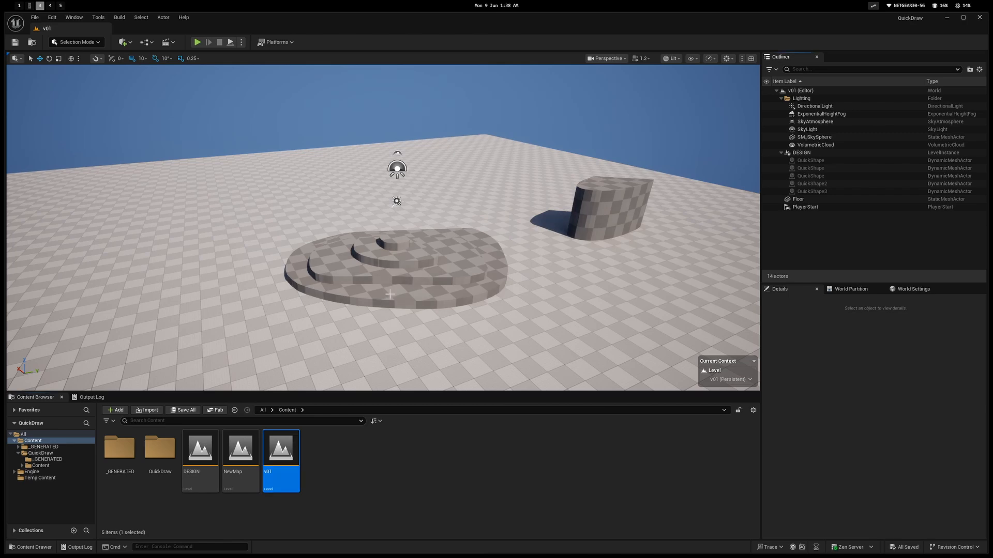
Open the DESIGN instance in v01 for editing and move the tall block onto the stacked shapes
{"action": "left_click", "coordinate": [390, 294]}
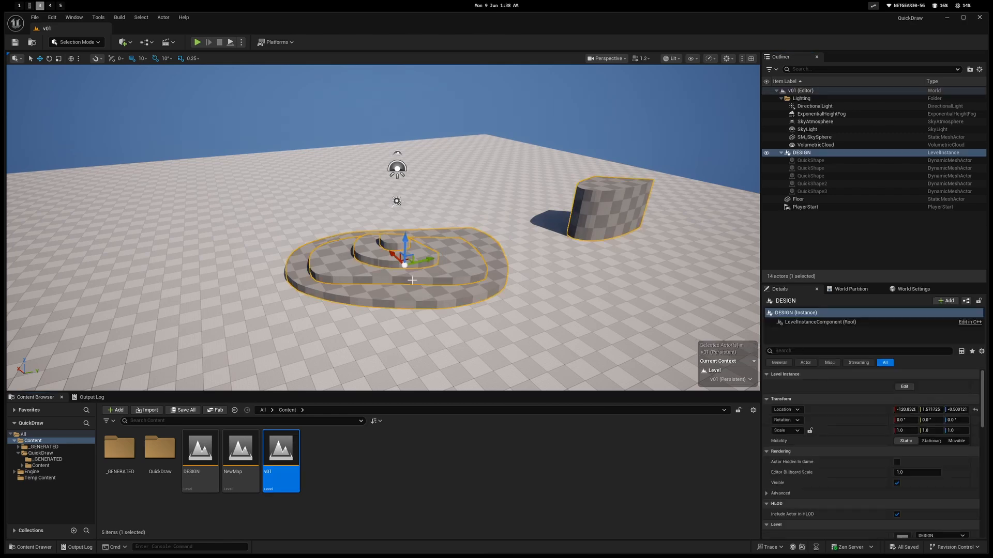
{"action": "key", "text": "ctrl+e"}
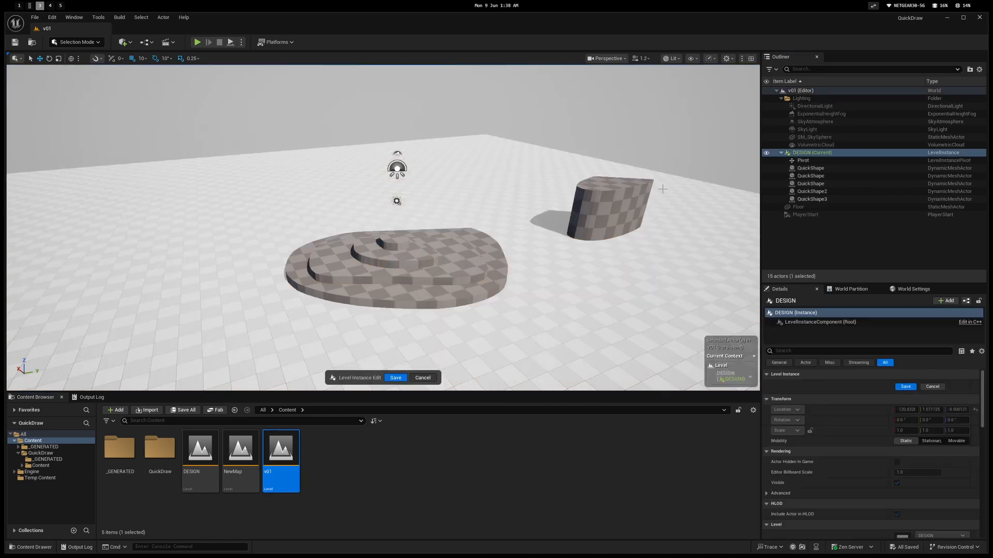
{"action": "left_click", "coordinate": [624, 218]}
{"action": "left_click_drag", "start_coordinate": [605, 229], "coordinate": [397, 270]}
In Scriptable Tools Mode, use QuickCurve with the Circle brush at size 30 to draw a ring around the stacked shapes
{"action": "left_click", "coordinate": [77, 42]}
{"action": "left_click", "coordinate": [84, 120]}
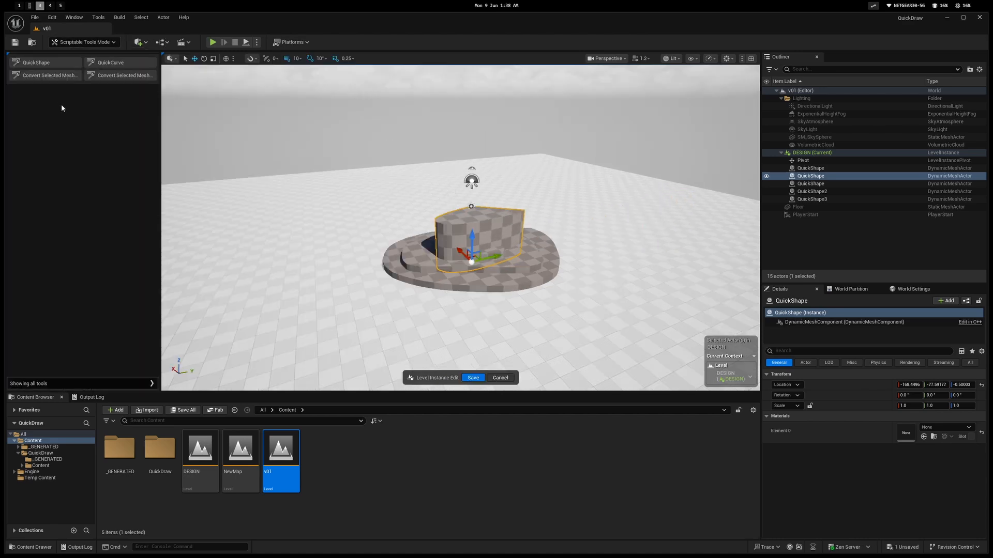
{"action": "left_click", "coordinate": [93, 63]}
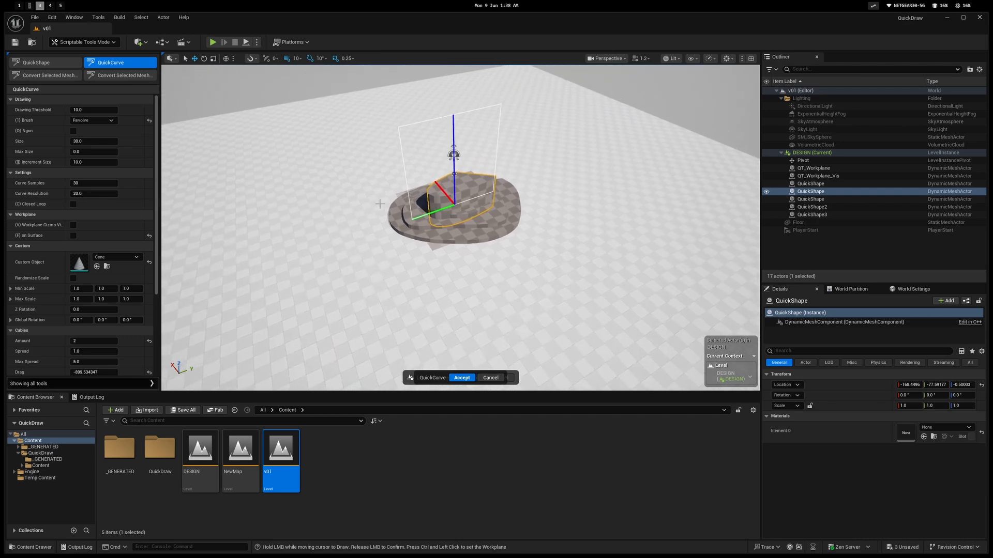
{"action": "left_click", "coordinate": [93, 120]}
{"action": "left_click", "coordinate": [95, 129]}
{"action": "mouse_move", "coordinate": [444, 168]}
{"action": "left_mouse_down"}
{"action": "mouse_move", "coordinate": [401, 174]}
{"action": "mouse_move", "coordinate": [479, 268]}
{"action": "left_mouse_up"}
{"action": "left_click_drag", "start_coordinate": [511, 164], "coordinate": [512, 166]}
Undo the last QuickCurve stroke, enable drawing on surface, and reset the custom object and cable settings to their defaults, including Drag
{"action": "mouse_move", "coordinate": [439, 147]}
{"action": "left_mouse_down"}
{"action": "mouse_move", "coordinate": [311, 177]}
{"action": "mouse_move", "coordinate": [497, 284]}
{"action": "mouse_move", "coordinate": [510, 136]}
{"action": "mouse_move", "coordinate": [494, 136]}
{"action": "left_mouse_up"}
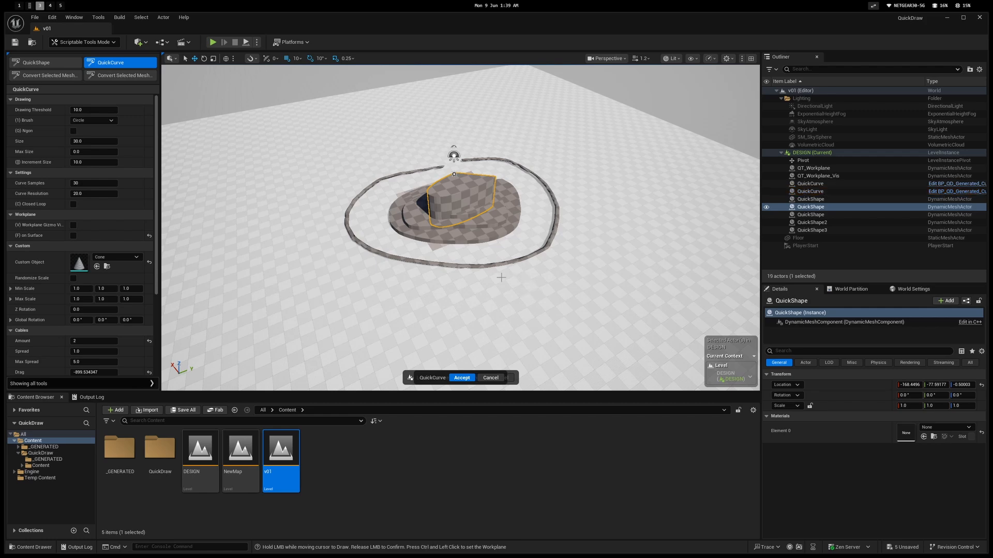
{"action": "key", "text": "ctrl+z"}
{"action": "key", "text": "f"}
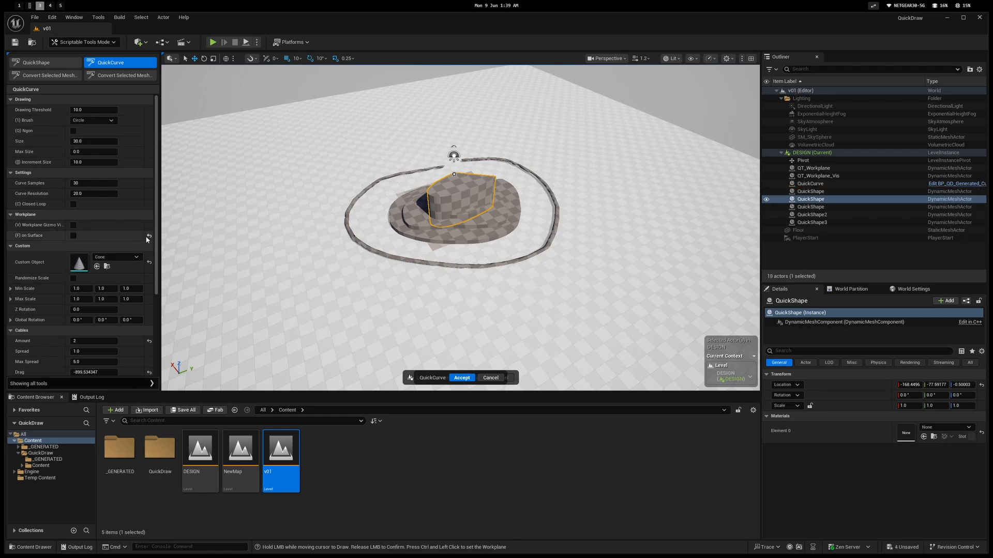
{"action": "scroll", "coordinate": [141, 272], "scroll_direction": "down", "scroll_amount": 3}
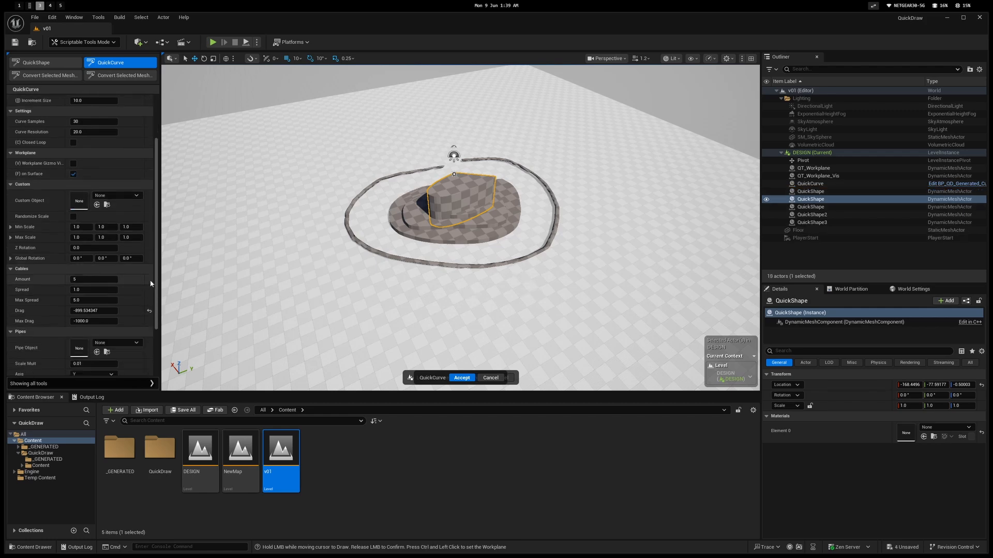
{"action": "left_click", "coordinate": [149, 311]}
{"action": "scroll", "coordinate": [152, 326], "scroll_direction": "down", "scroll_amount": 3}
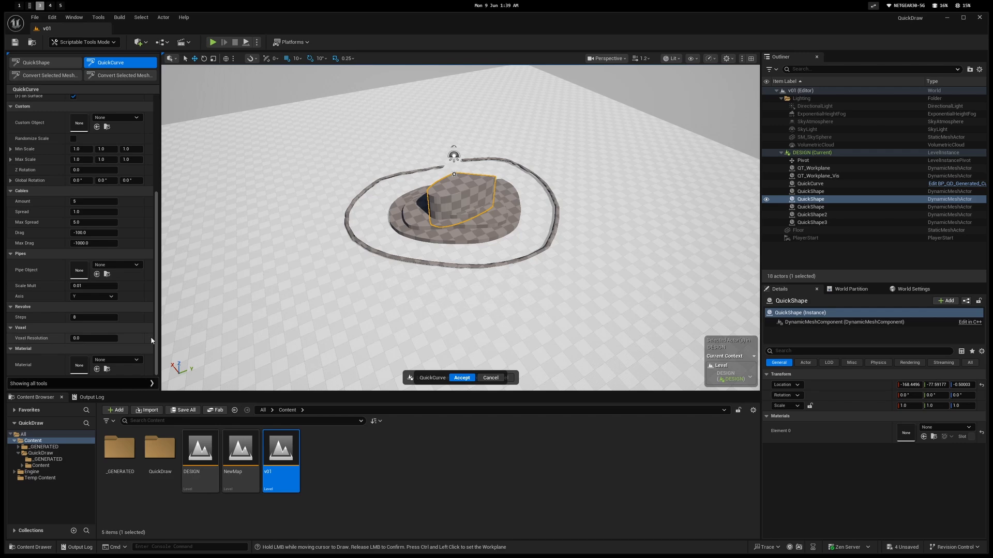
{"action": "scroll", "coordinate": [149, 289], "scroll_direction": "up", "scroll_amount": 6}
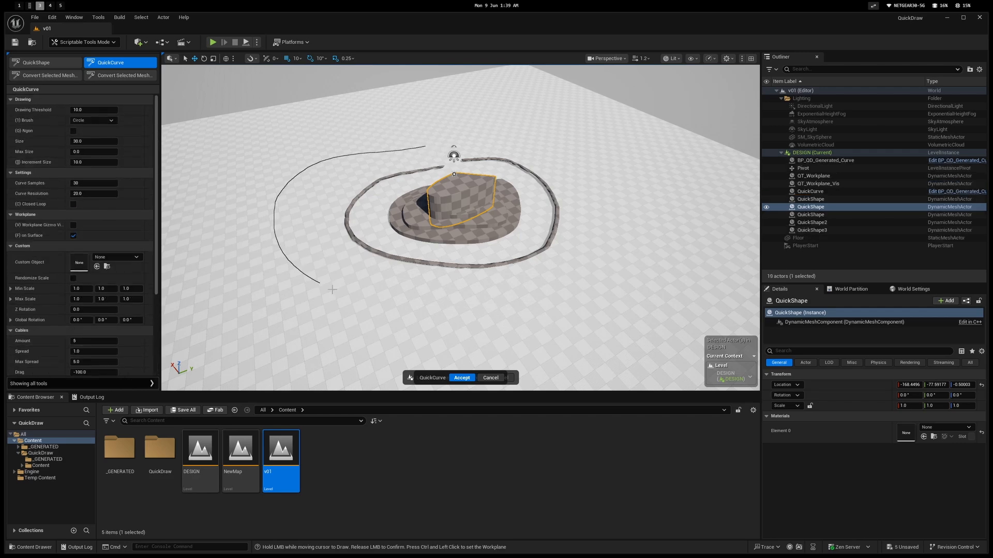
Draw a larger outer ring around the existing one with the Circle brush and accept the QuickCurve
{"action": "left_click_drag", "start_coordinate": [634, 202], "coordinate": [458, 134]}
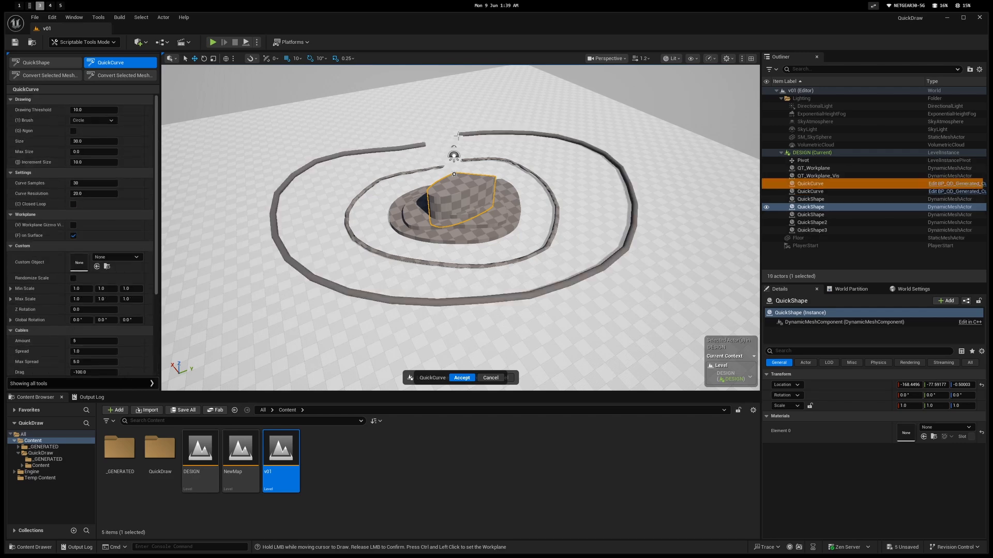
{"action": "left_click", "coordinate": [460, 378]}
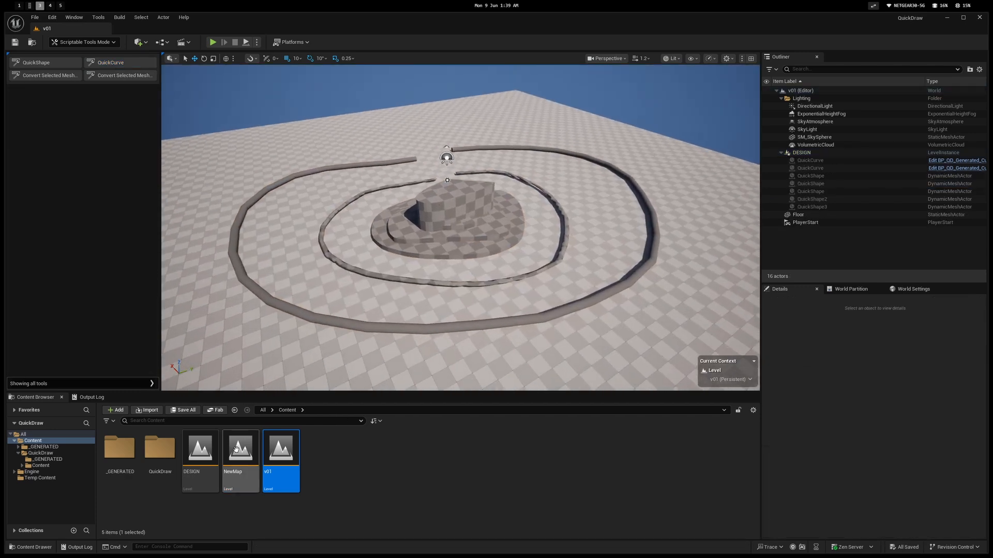
Open the NewMap level to see the edited DESIGN instances
{"action": "left_click", "coordinate": [234, 449]}
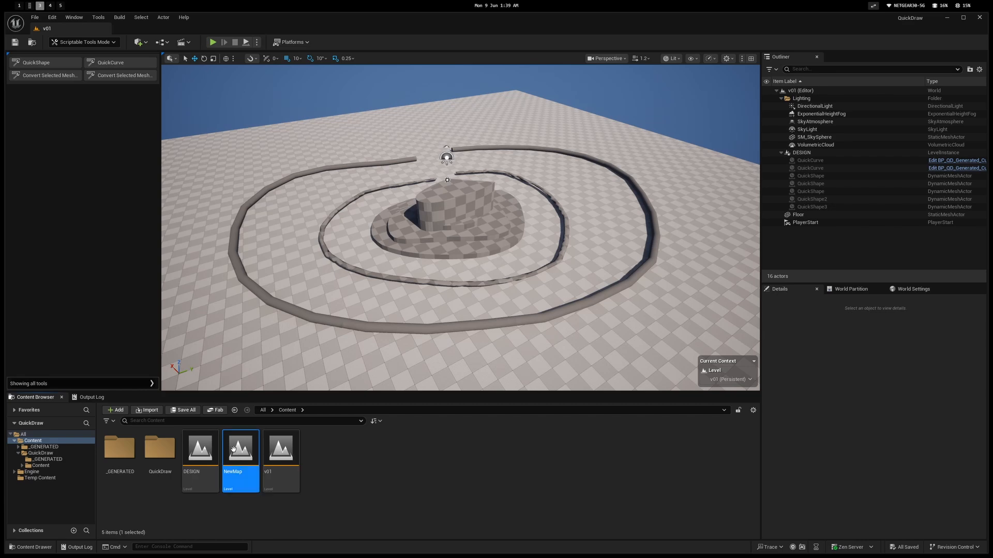
{"action": "double_click", "coordinate": [233, 448]}
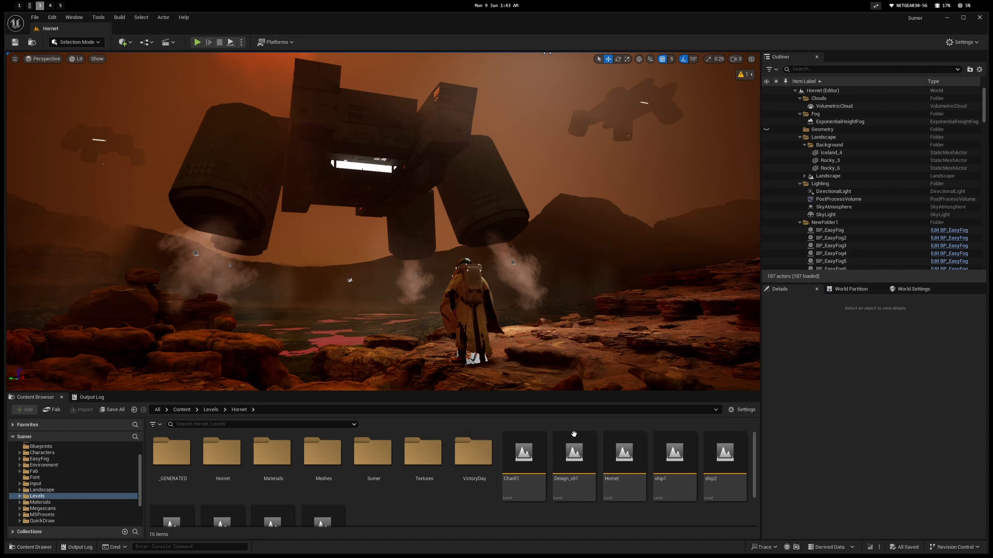
Examine the hovering ship and character in the Hornet scene, and restore the first bookmarked camera view
{"action": "right_click_drag", "start_coordinate": [497, 279], "coordinate": [491, 326]}
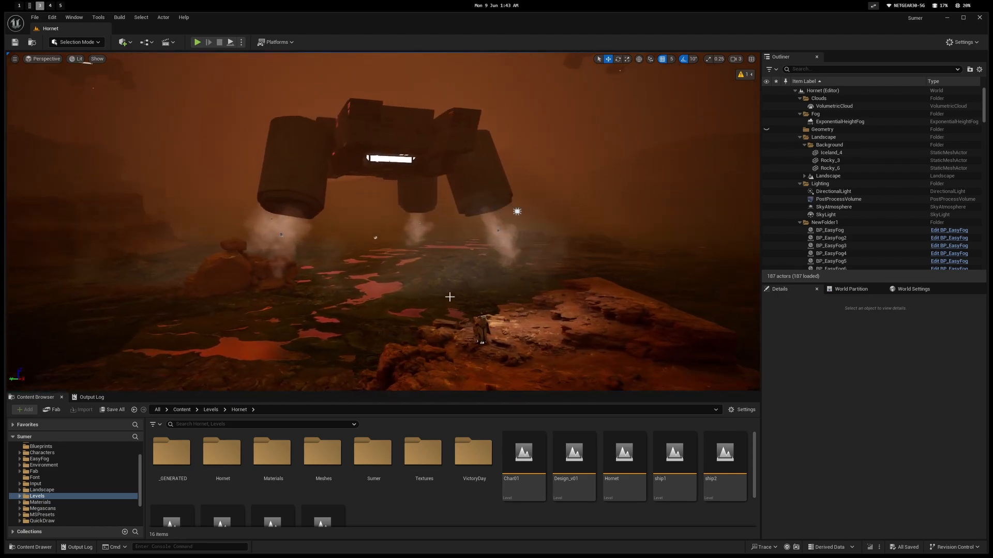
{"action": "right_click_drag", "start_coordinate": [445, 298], "coordinate": [448, 315]}
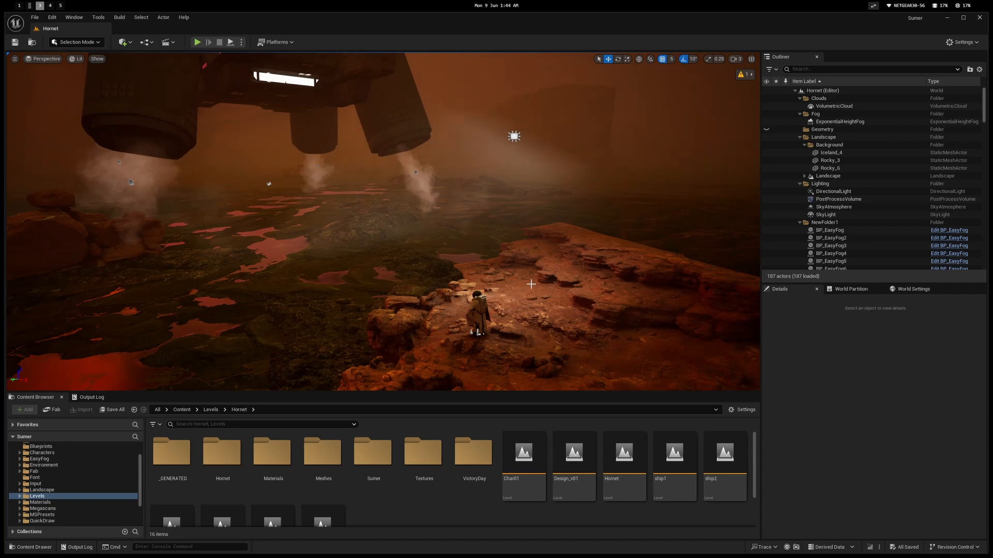
{"action": "right_click_drag", "start_coordinate": [531, 283], "coordinate": [436, 280]}
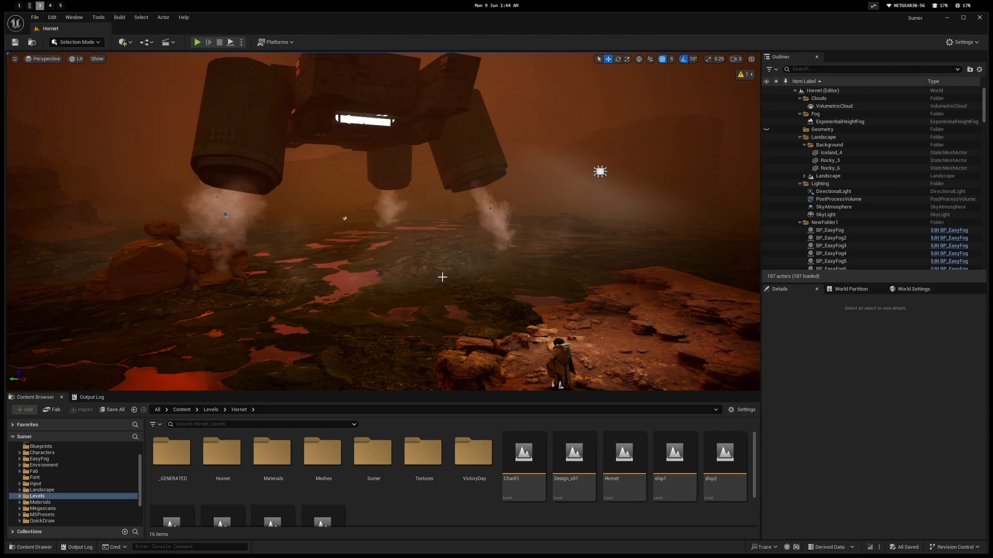
{"action": "key", "text": "1"}
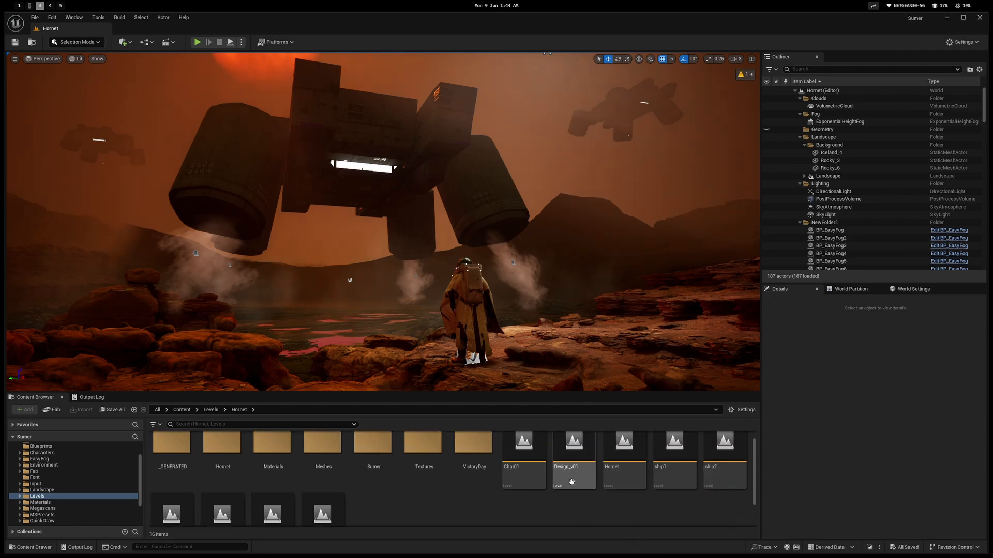
Browse the levels in the Hornet folder and open the ship1 level
{"action": "scroll", "coordinate": [568, 492], "scroll_direction": "down", "scroll_amount": 2}
{"action": "scroll", "coordinate": [612, 492], "scroll_direction": "up", "scroll_amount": 2}
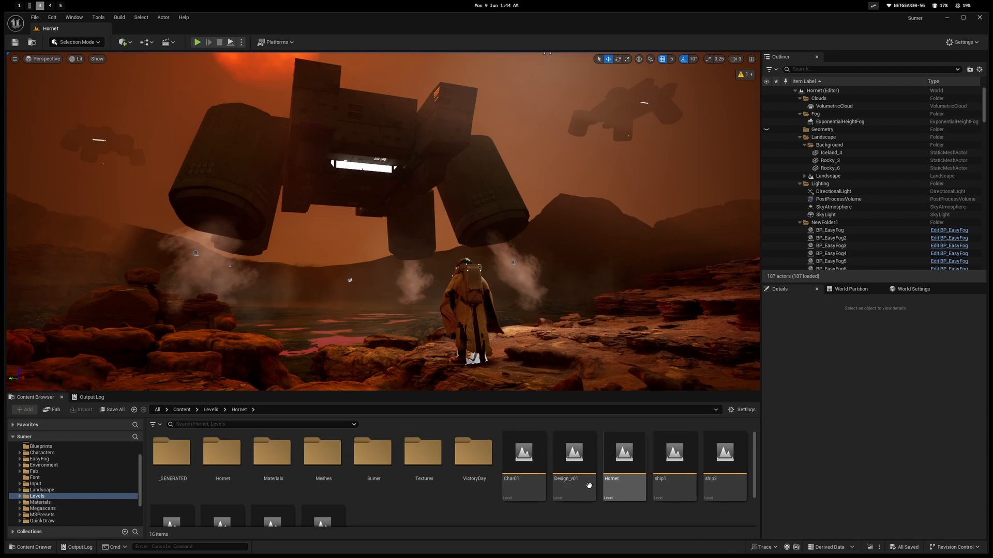
{"action": "scroll", "coordinate": [677, 476], "scroll_direction": "down", "scroll_amount": 2}
{"action": "scroll", "coordinate": [561, 480], "scroll_direction": "up", "scroll_amount": 2}
{"action": "double_click", "coordinate": [674, 460]}
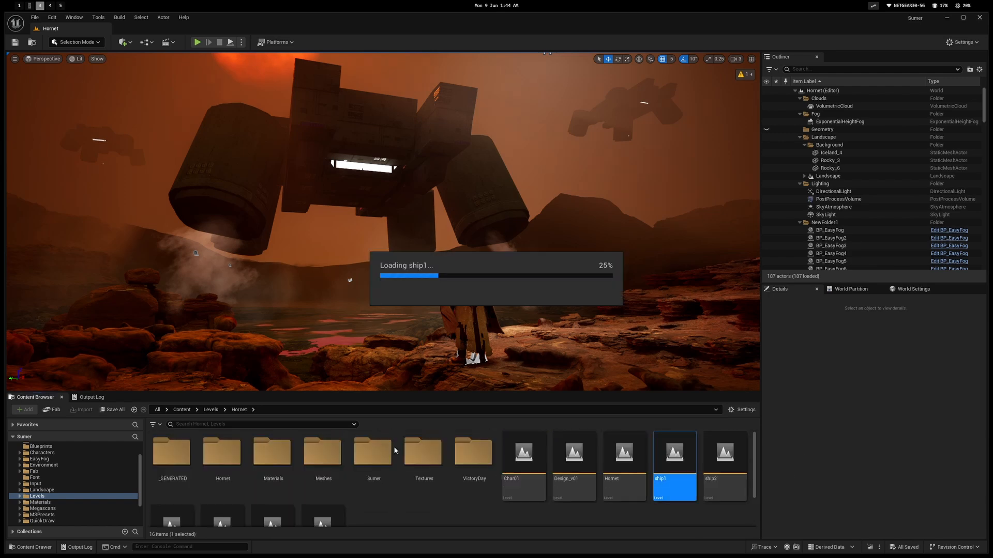
{"action": "scroll", "coordinate": [453, 479], "scroll_direction": "down", "scroll_amount": 2}
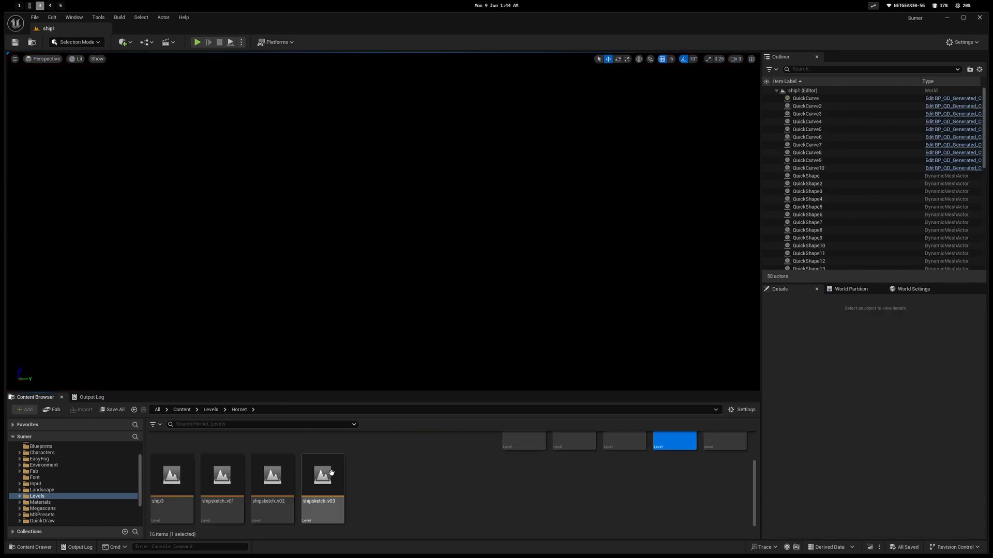
Open the shipsketch_v01 level and examine the ship1 instance from different angles
{"action": "double_click", "coordinate": [222, 475]}
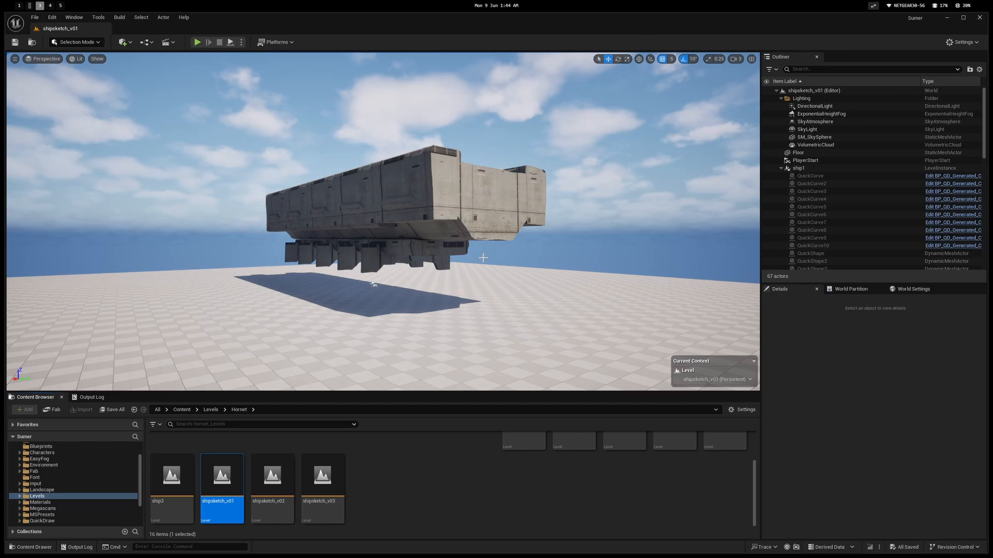
{"action": "right_click_drag", "start_coordinate": [511, 250], "coordinate": [584, 248]}
{"action": "left_click_drag", "start_coordinate": [510, 248], "coordinate": [238, 248], "text": "alt"}
{"action": "left_click_drag", "start_coordinate": [383, 248], "coordinate": [305, 248], "text": "alt"}
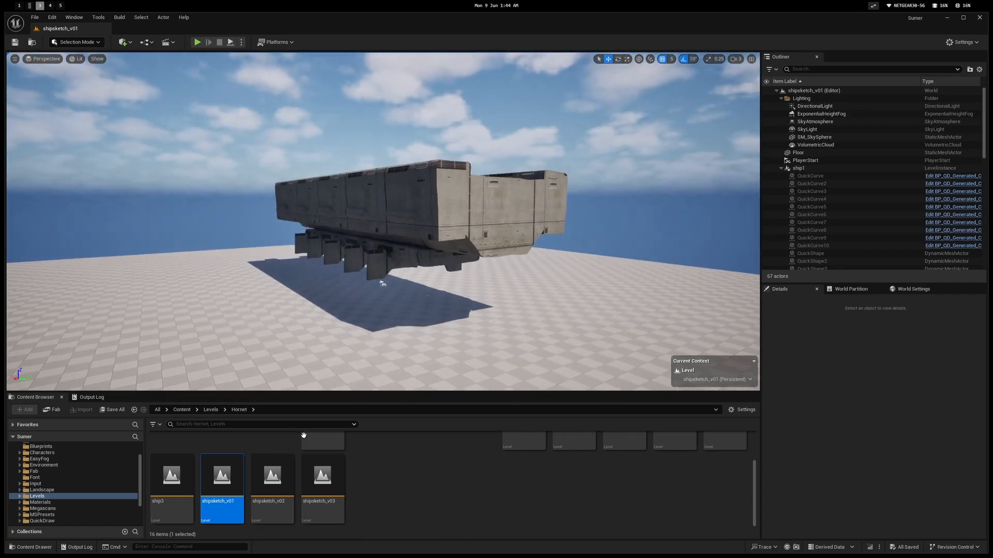
Open the shipsketch_v02 level and examine the ship2 instance from several sides and distances
{"action": "double_click", "coordinate": [272, 474]}
{"action": "mouse_move", "coordinate": [471, 293]}
{"action": "left_mouse_down", "text": "alt"}
{"action": "mouse_move", "coordinate": [491, 292]}
{"action": "mouse_move", "coordinate": [310, 292]}
{"action": "mouse_move", "coordinate": [393, 292]}
{"action": "mouse_move", "coordinate": [445, 316]}
{"action": "mouse_move", "coordinate": [486, 300]}
{"action": "left_mouse_up", "text": "alt"}
{"action": "mouse_move", "coordinate": [339, 321]}
{"action": "left_mouse_down", "text": "alt"}
{"action": "mouse_move", "coordinate": [377, 317]}
{"action": "mouse_move", "coordinate": [328, 317]}
{"action": "mouse_move", "coordinate": [289, 290]}
{"action": "mouse_move", "coordinate": [336, 330]}
{"action": "left_mouse_up", "text": "alt"}
{"action": "right_click_drag", "start_coordinate": [336, 330], "coordinate": [341, 310]}
{"action": "key", "text": "w"}
{"action": "left_click_drag", "start_coordinate": [400, 330], "coordinate": [336, 336], "text": "alt"}
{"action": "key", "text": "s"}
{"action": "right_click_drag", "start_coordinate": [337, 336], "coordinate": [490, 273]}
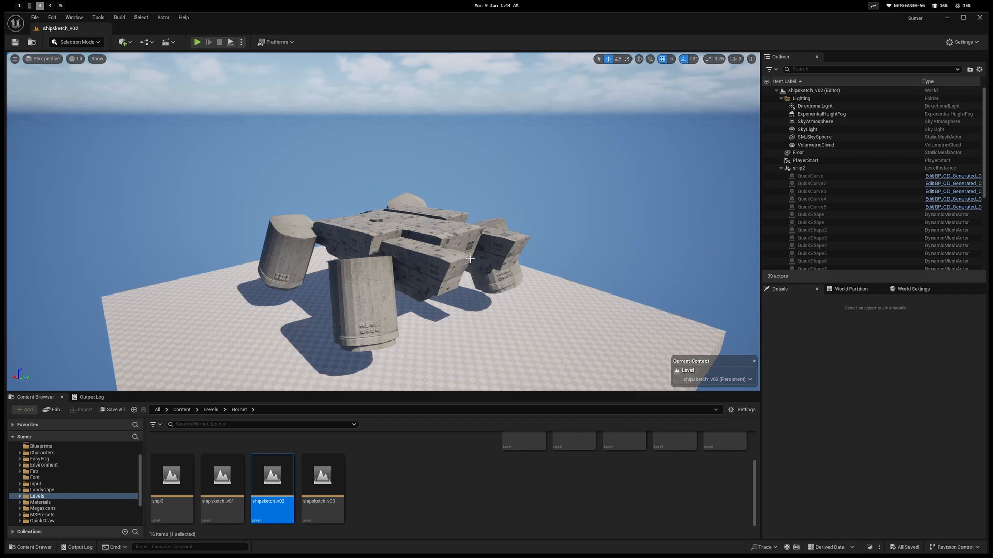
Open the shipsketch_v03 level and examine the detailed ship with its antennas and hanging cables
{"action": "double_click", "coordinate": [334, 489]}
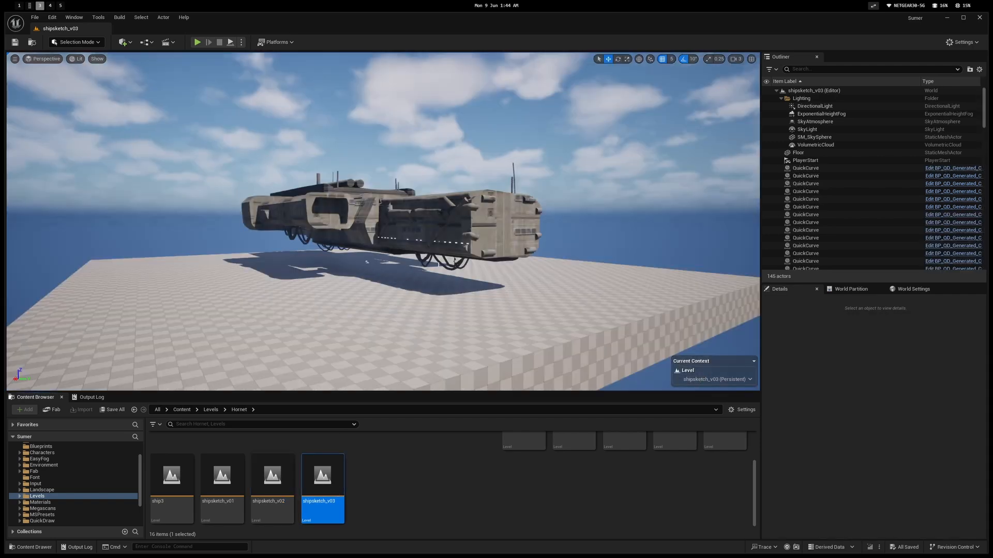
{"action": "key", "text": "a"}
{"action": "right_click_drag", "start_coordinate": [438, 265], "coordinate": [605, 253]}
{"action": "key", "text": "d"}
{"action": "key", "text": "a"}
{"action": "key", "text": "a"}
{"action": "scroll", "coordinate": [419, 513], "scroll_direction": "up", "scroll_amount": 1}
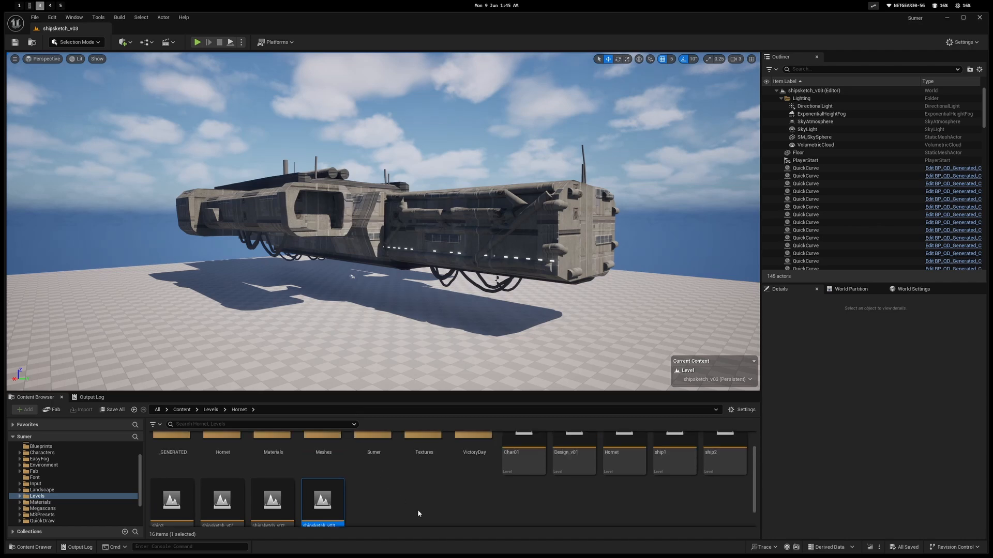
{"action": "scroll", "coordinate": [336, 473], "scroll_direction": "down", "scroll_amount": 1}
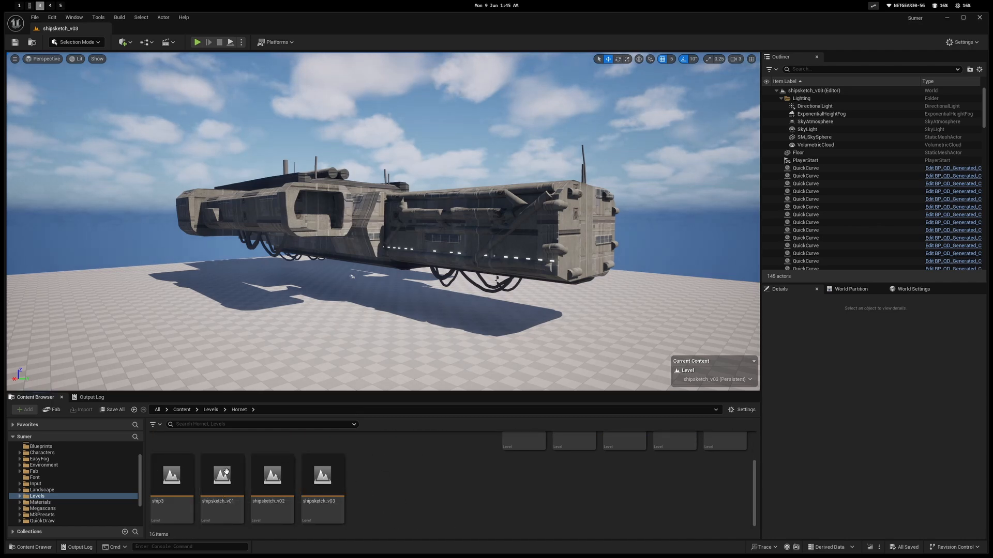
{"action": "scroll", "coordinate": [204, 496], "scroll_direction": "up", "scroll_amount": 3}
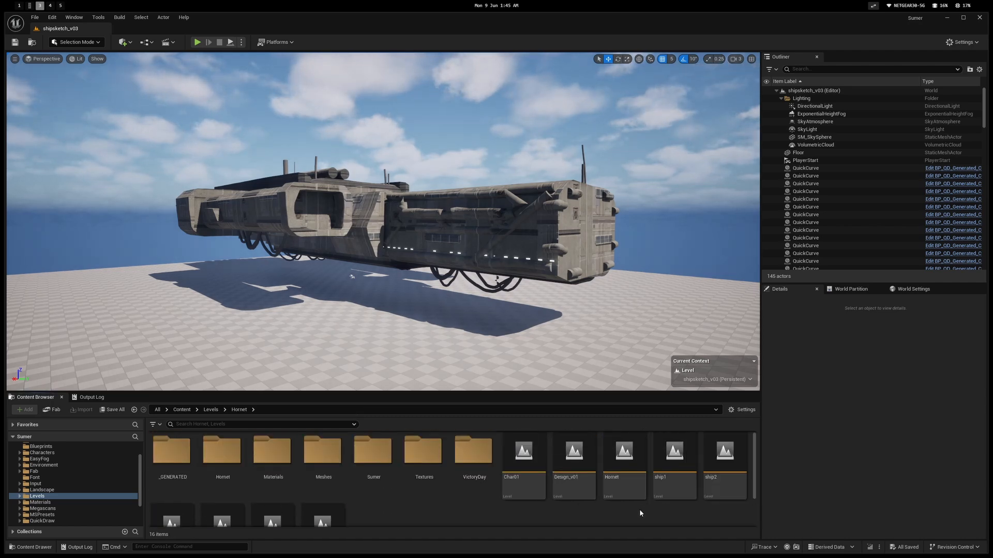
{"action": "scroll", "coordinate": [639, 509], "scroll_direction": "down", "scroll_amount": 2}
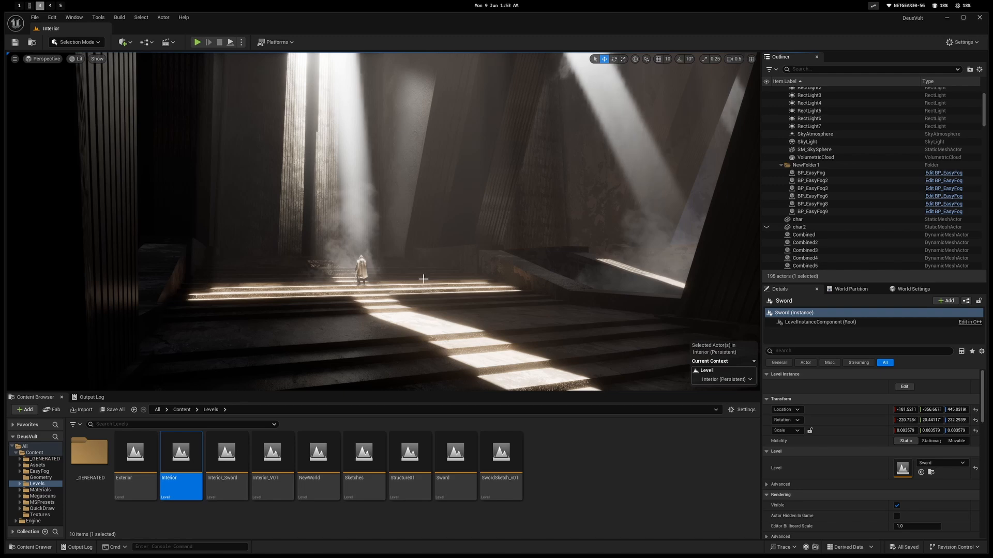
Examine the stairs, light shafts and robed character in the DeusVult project's Interior level
{"action": "right_click_drag", "start_coordinate": [423, 279], "coordinate": [639, 292]}
{"action": "key", "text": "w"}
{"action": "key", "text": "s"}
{"action": "key", "text": "w"}
{"action": "key", "text": "w"}
{"action": "key", "text": "w"}
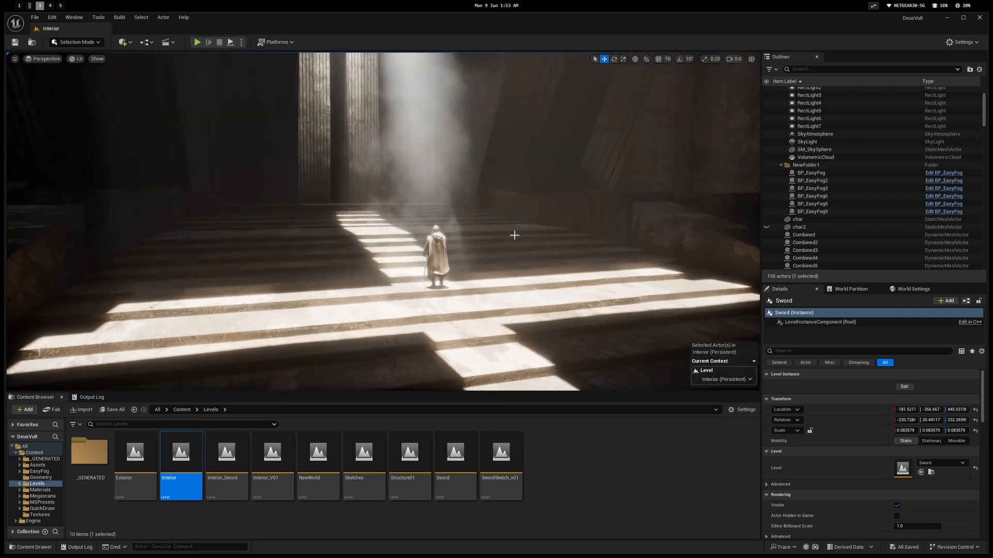
{"action": "mouse_move", "coordinate": [641, 234]}
{"action": "right_mouse_down"}
{"action": "mouse_move", "coordinate": [673, 228]}
{"action": "mouse_move", "coordinate": [642, 234]}
{"action": "right_mouse_up"}
Show the char2 actor, hide the char actor, and make the Sword level instance visible in the Interior scene
{"action": "left_click", "coordinate": [766, 227]}
{"action": "left_click", "coordinate": [766, 220]}
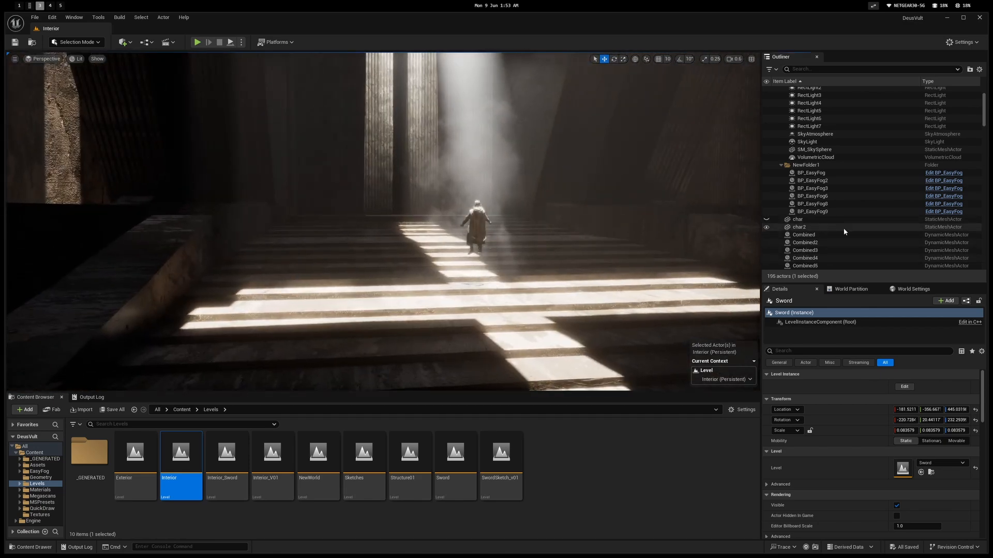
{"action": "scroll", "coordinate": [843, 228], "scroll_direction": "down", "scroll_amount": 20}
{"action": "scroll", "coordinate": [807, 207], "scroll_direction": "down", "scroll_amount": 20}
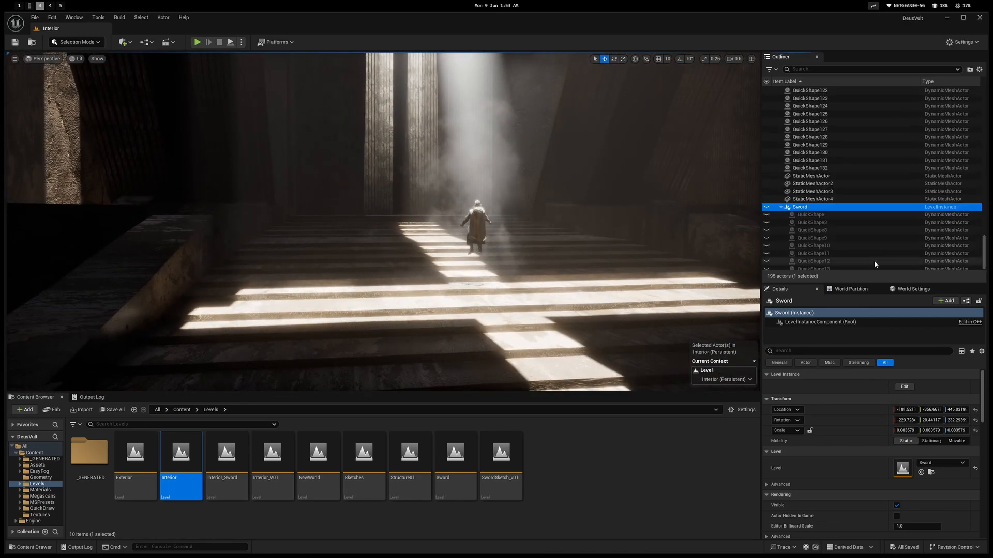
Examine the Interior scene around the caped character from near and far
{"action": "key", "text": "w"}
{"action": "right_click_drag", "start_coordinate": [457, 262], "coordinate": [366, 230]}
{"action": "scroll", "coordinate": [457, 262], "scroll_direction": "up", "scroll_amount": 1}
{"action": "key", "text": "w"}
{"action": "key", "text": "s"}
{"action": "scroll", "coordinate": [419, 253], "scroll_direction": "down", "scroll_amount": 1}
{"action": "key", "text": "s"}
{"action": "key", "text": "s"}
{"action": "key", "text": "a"}
{"action": "key", "text": "s"}
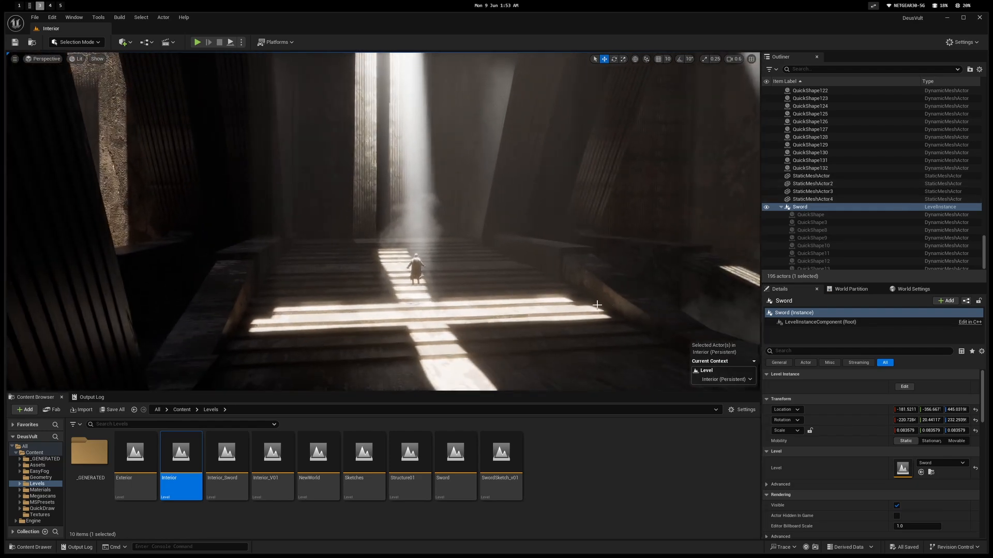
{"action": "key", "text": "w"}
{"action": "right_click_drag", "start_coordinate": [597, 305], "coordinate": [579, 316]}
{"action": "key", "text": "w"}
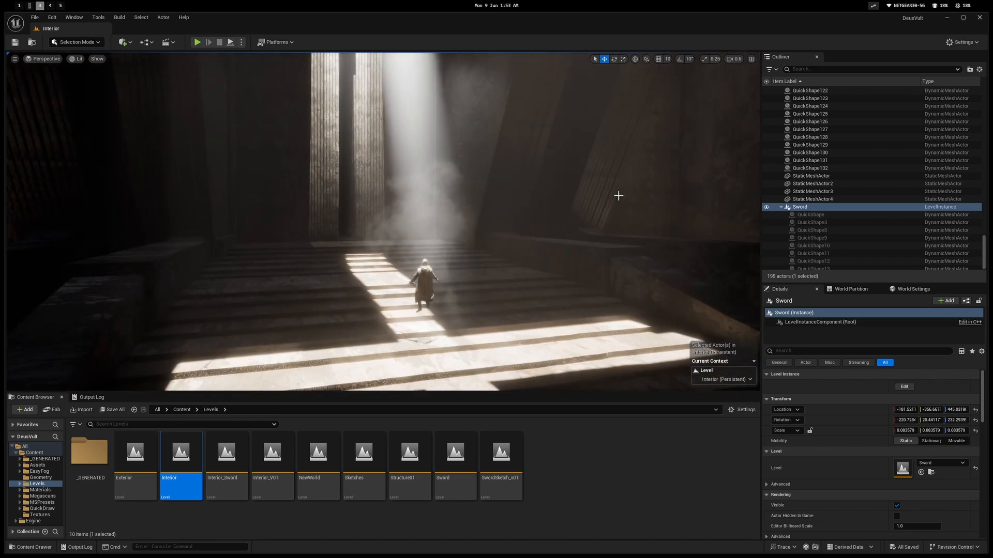
Open the Exterior level and look around its snowy landscape with the horse rider
{"action": "double_click", "coordinate": [135, 454]}
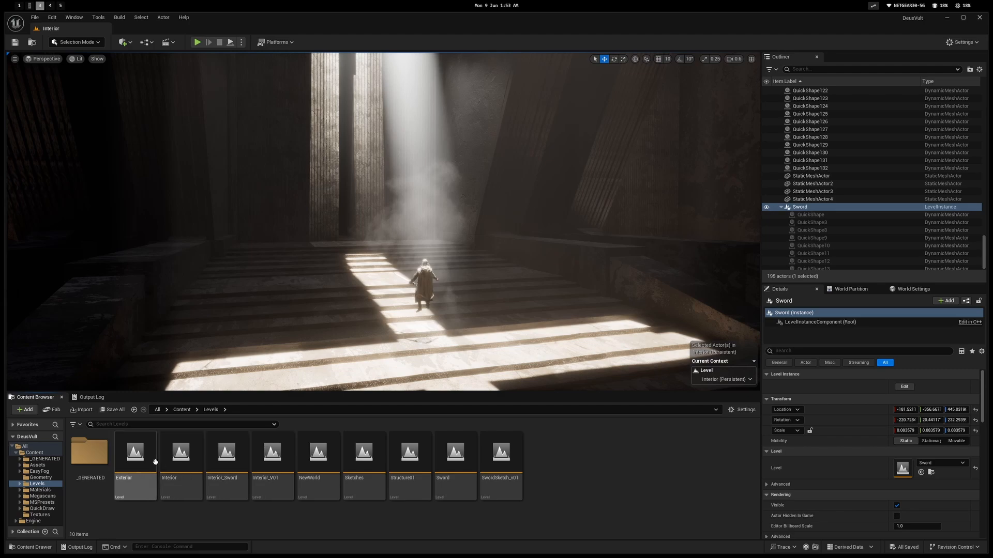
{"action": "right_click_drag", "start_coordinate": [383, 300], "coordinate": [170, 297]}
{"action": "right_click_drag", "start_coordinate": [383, 271], "coordinate": [752, 305]}
{"action": "key", "text": "s"}
{"action": "right_click_drag", "start_coordinate": [383, 222], "coordinate": [408, 217]}
{"action": "key", "text": "w"}
{"action": "key", "text": "s"}
{"action": "key", "text": "w"}
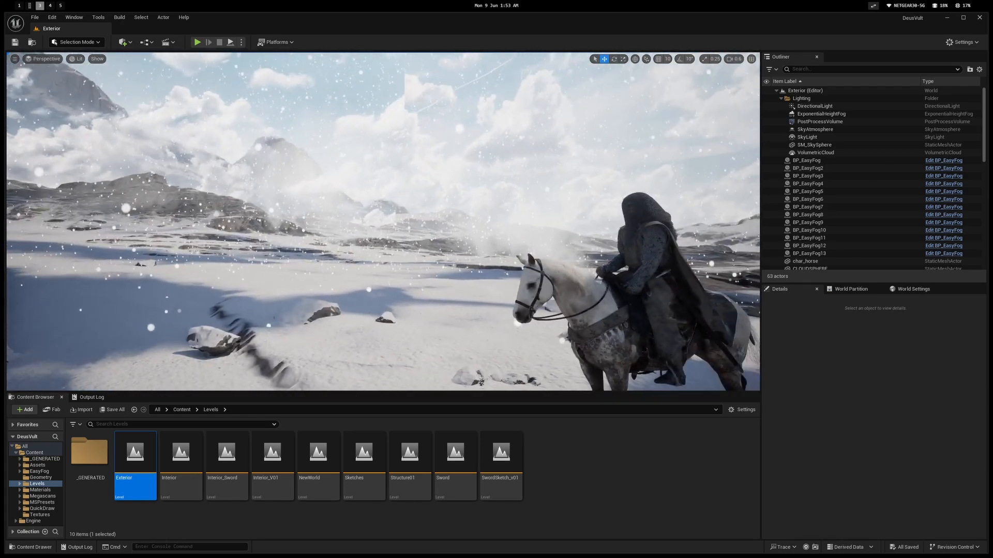
Examine the hooded rider and horse in the Exterior level up close, and clear the asset selection
{"action": "mouse_move", "coordinate": [551, 256]}
{"action": "right_mouse_down"}
{"action": "mouse_move", "coordinate": [552, 230]}
{"action": "mouse_move", "coordinate": [532, 222]}
{"action": "mouse_move", "coordinate": [543, 240]}
{"action": "right_mouse_up"}
{"action": "key", "text": "s"}
{"action": "key", "text": "q"}
{"action": "key", "text": "w"}
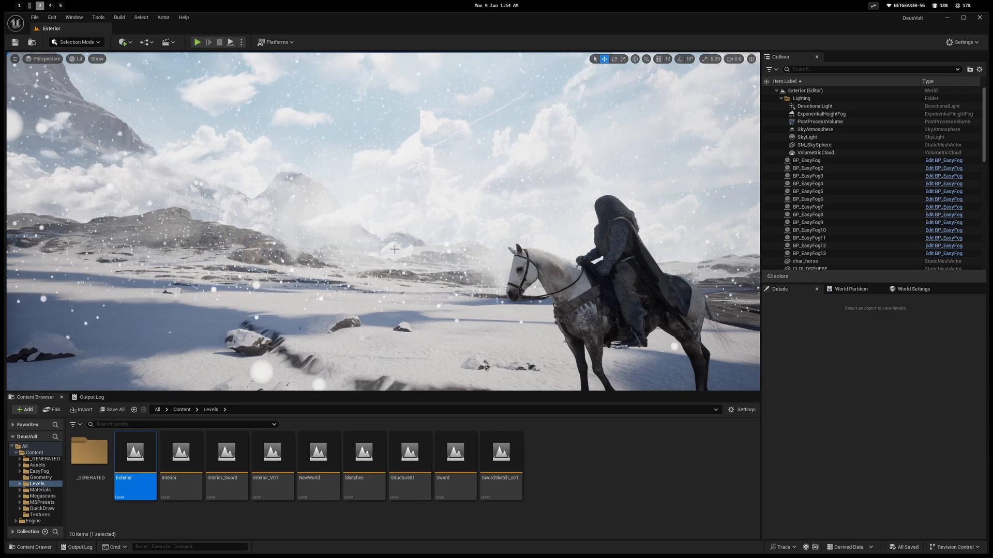
{"action": "right_click_drag", "start_coordinate": [402, 297], "coordinate": [373, 284]}
{"action": "key", "text": "a"}
{"action": "key", "text": "d"}
{"action": "left_click", "coordinate": [328, 520]}
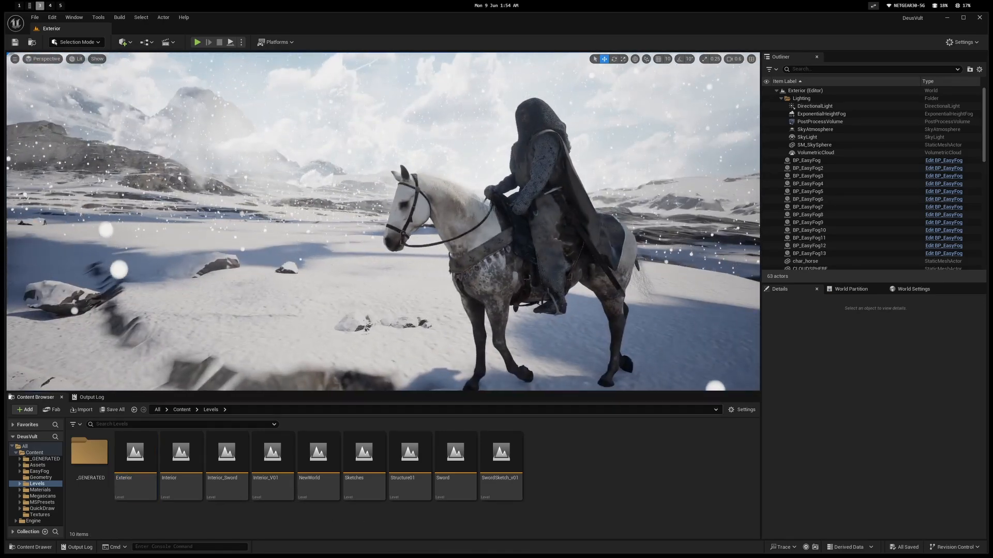